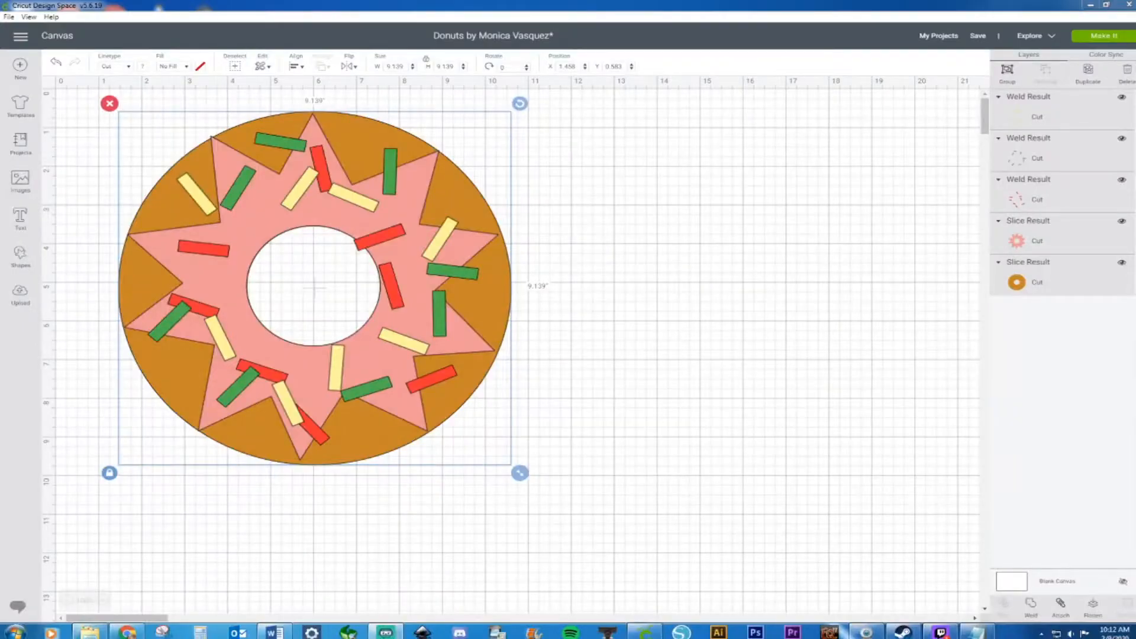
Step: Scale the whole sprinkled donut design down proportionally to about 4.83 inches wide
left_click(105, 147)
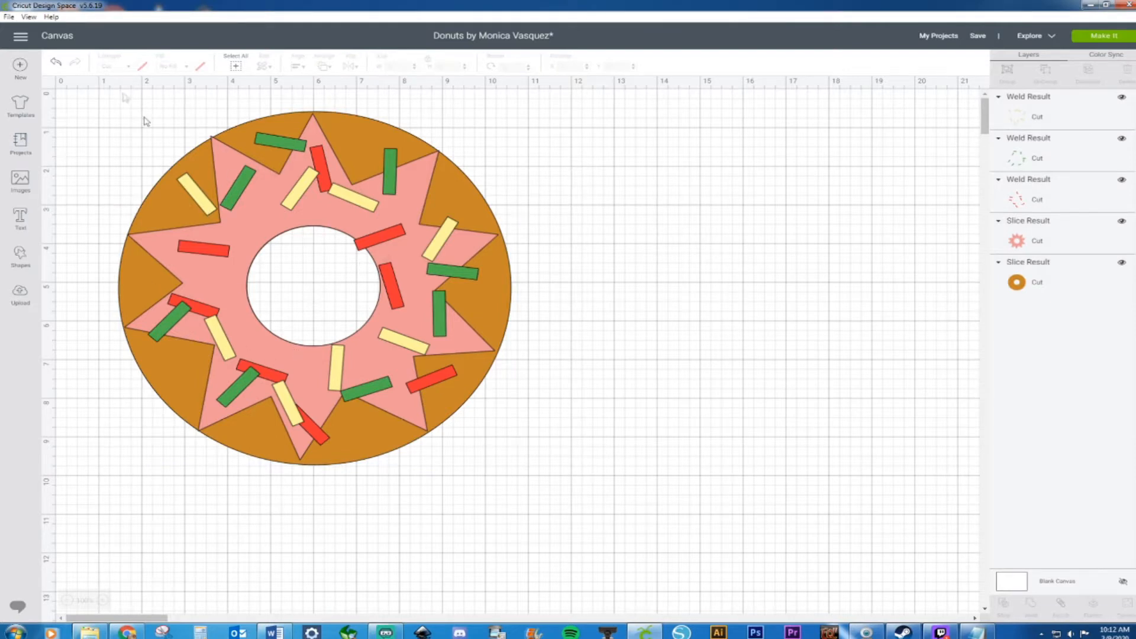
left_click_drag(73, 109, 628, 537)
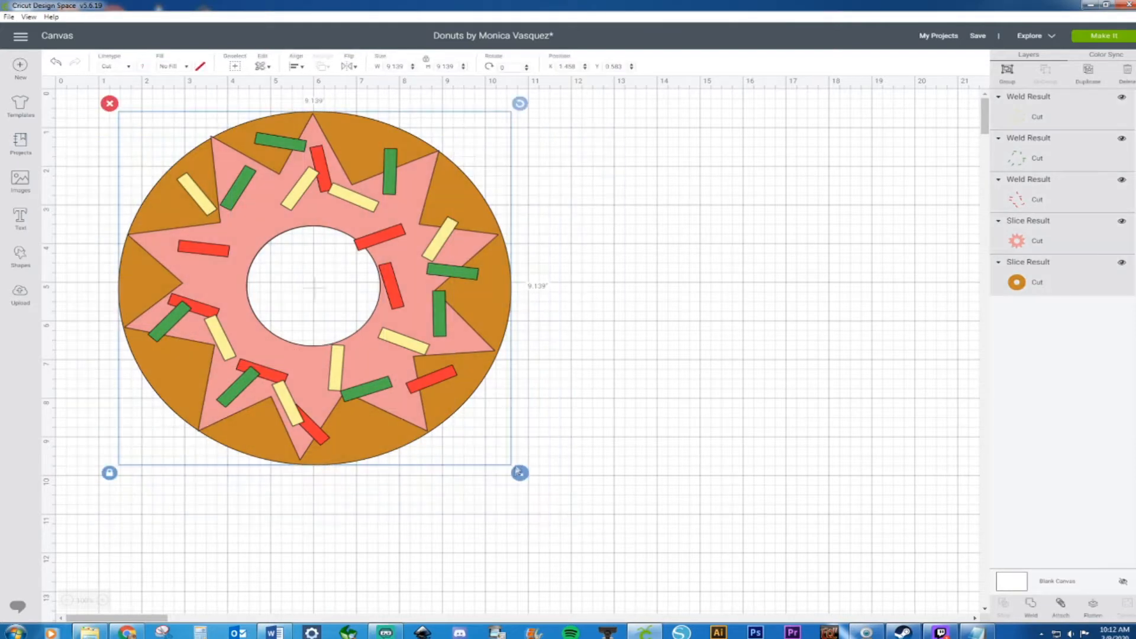
left_click_drag(518, 471, 337, 363)
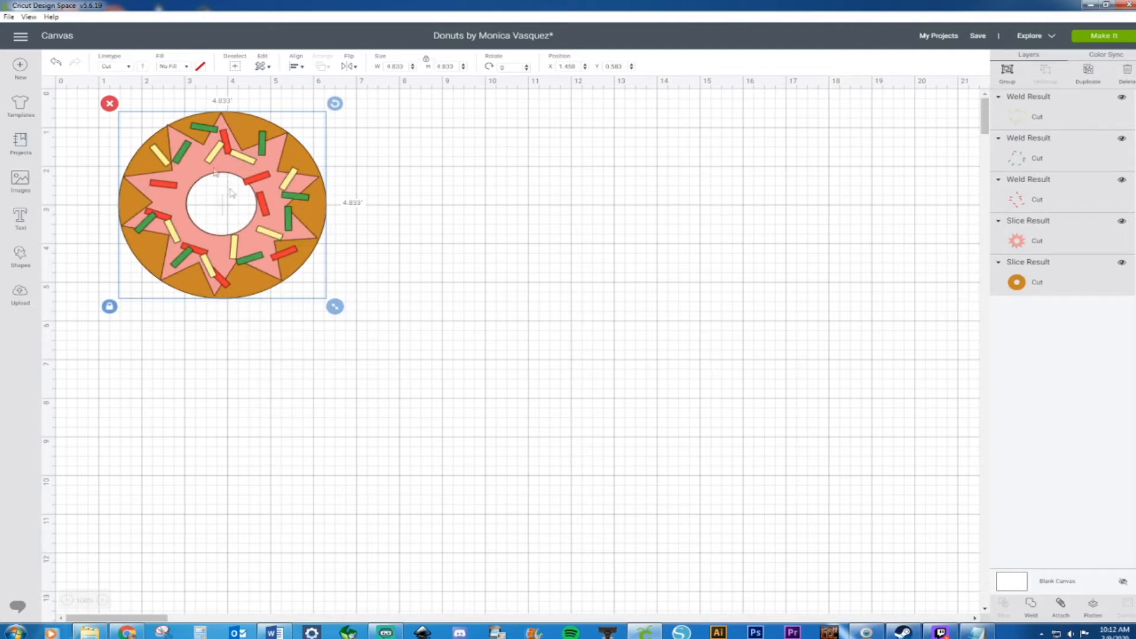
left_click(437, 263)
Step: Add a circle shape, enlarge it to about 5.07 inches and place it beside the donut
left_click(20, 254)
left_click(116, 185)
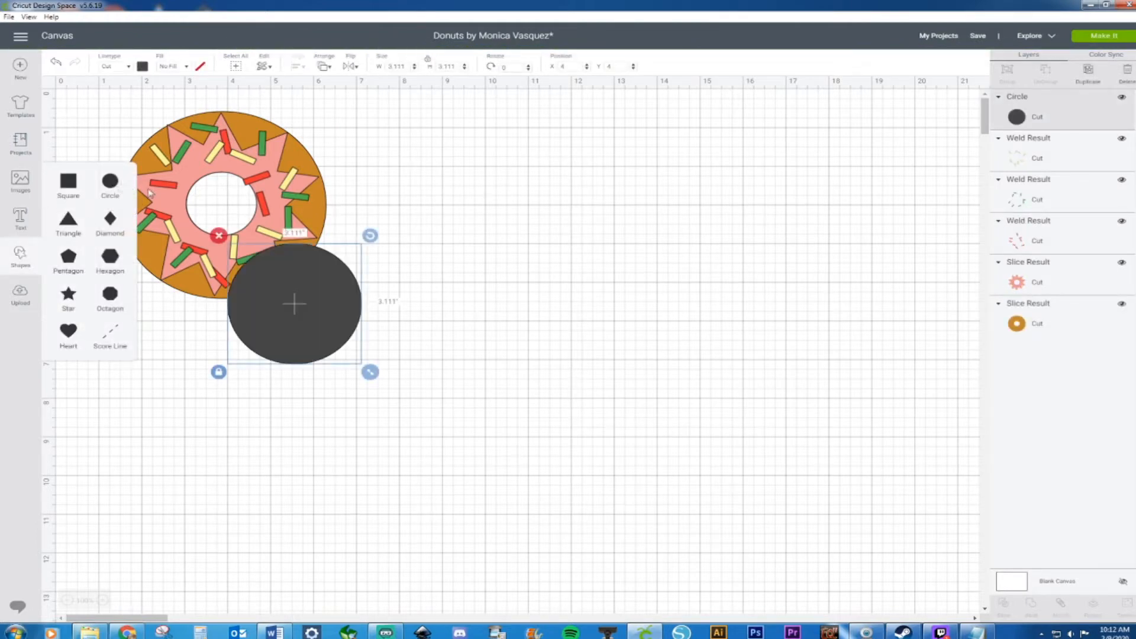
left_click_drag(337, 320, 560, 234)
left_click_drag(601, 300, 685, 379)
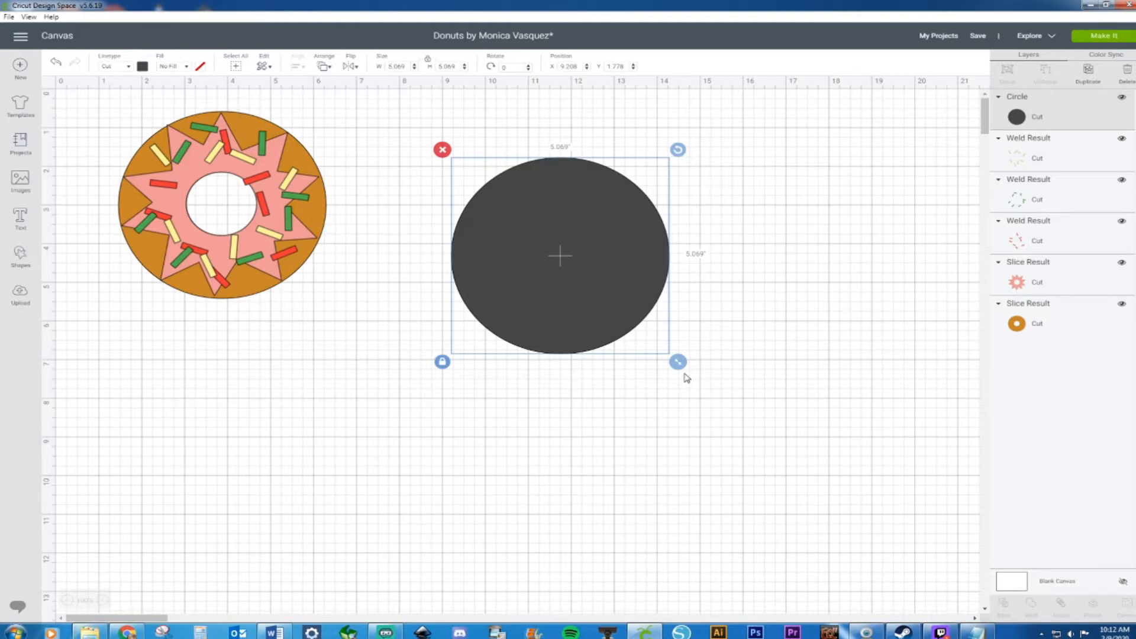
left_click_drag(576, 256, 512, 219)
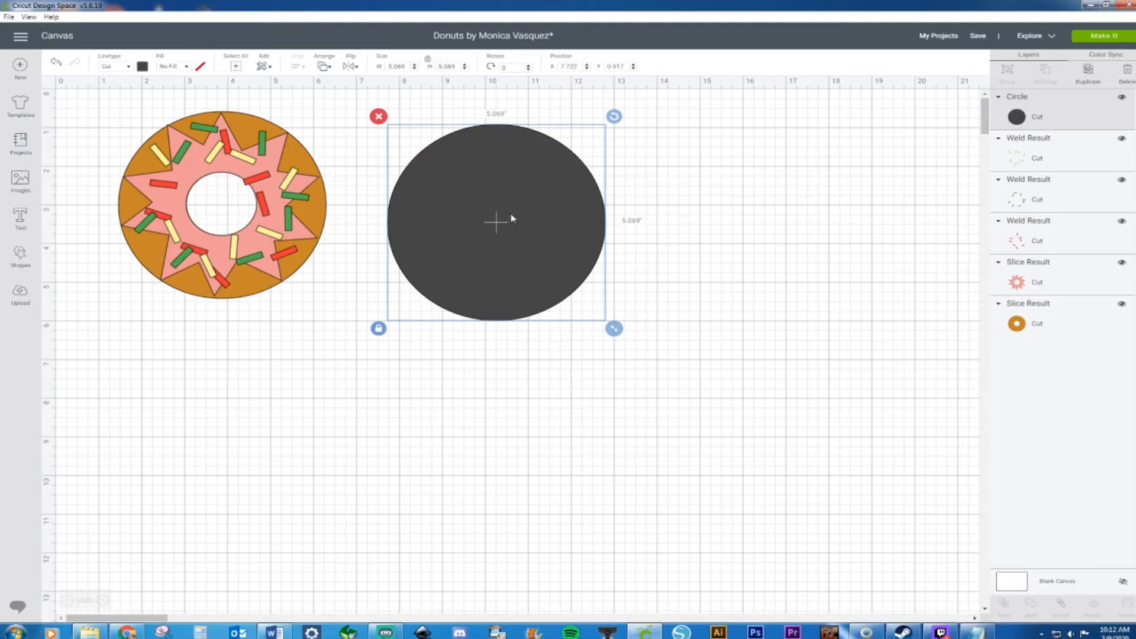
Step: Colour the new circle golden brown like the donut base, and make the brown slightly darker with a custom colour
left_click(142, 66)
left_click(155, 105)
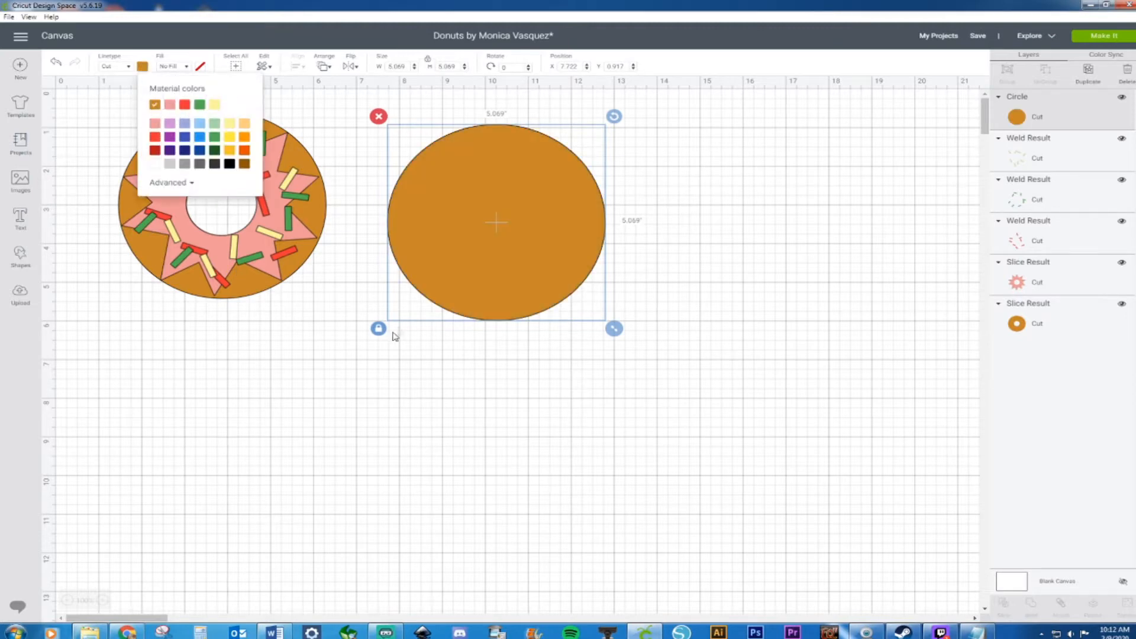
left_click(473, 243)
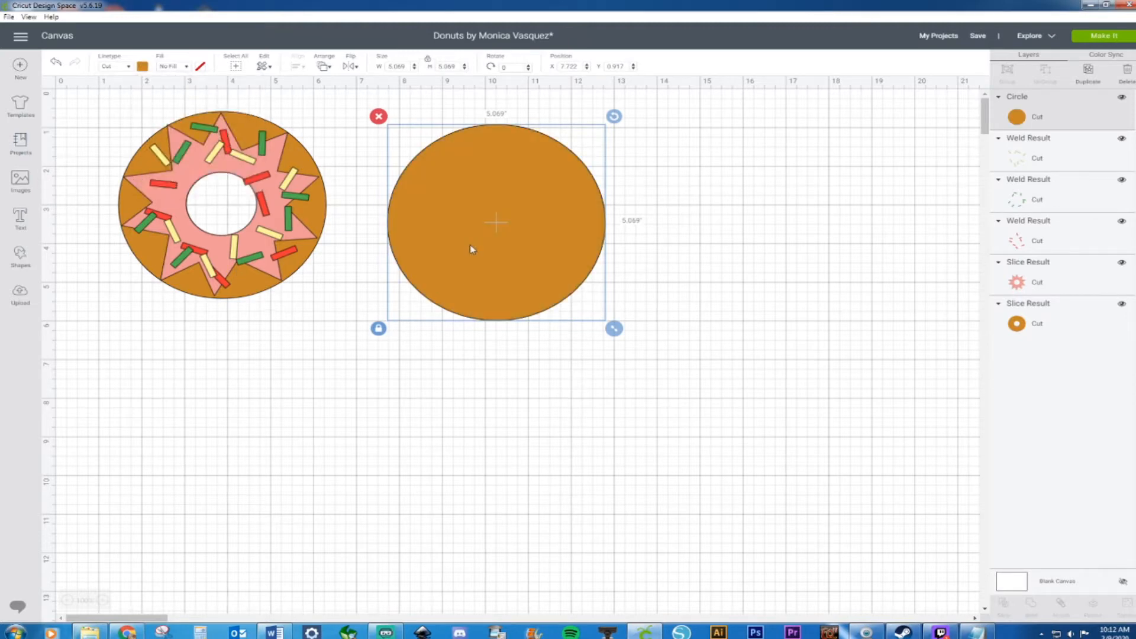
left_click(143, 68)
left_click(156, 183)
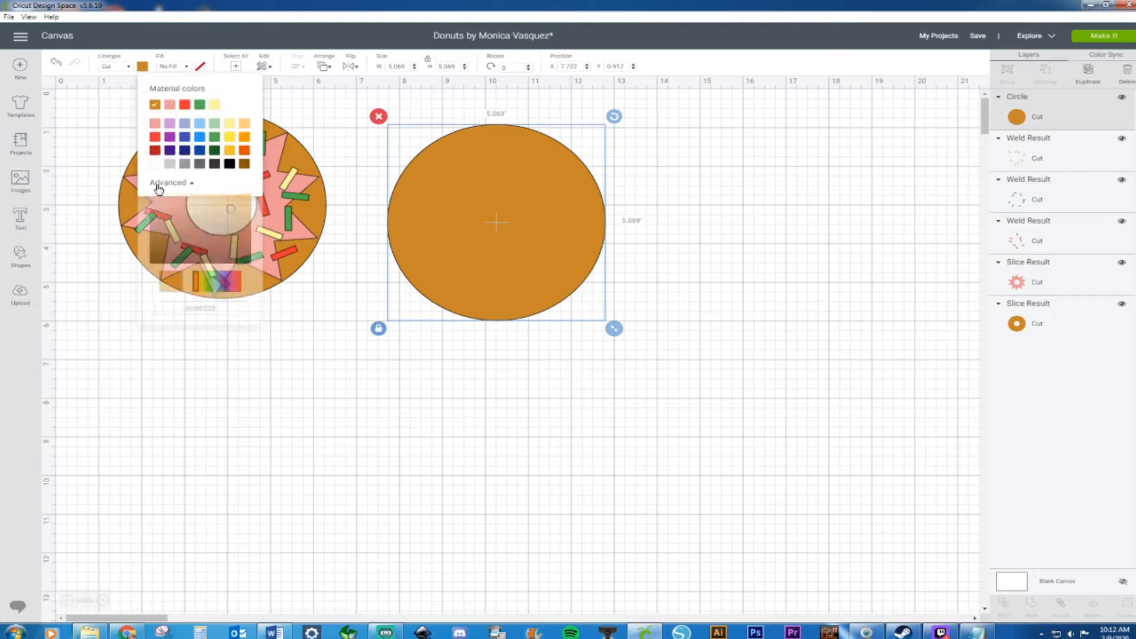
left_click(229, 213)
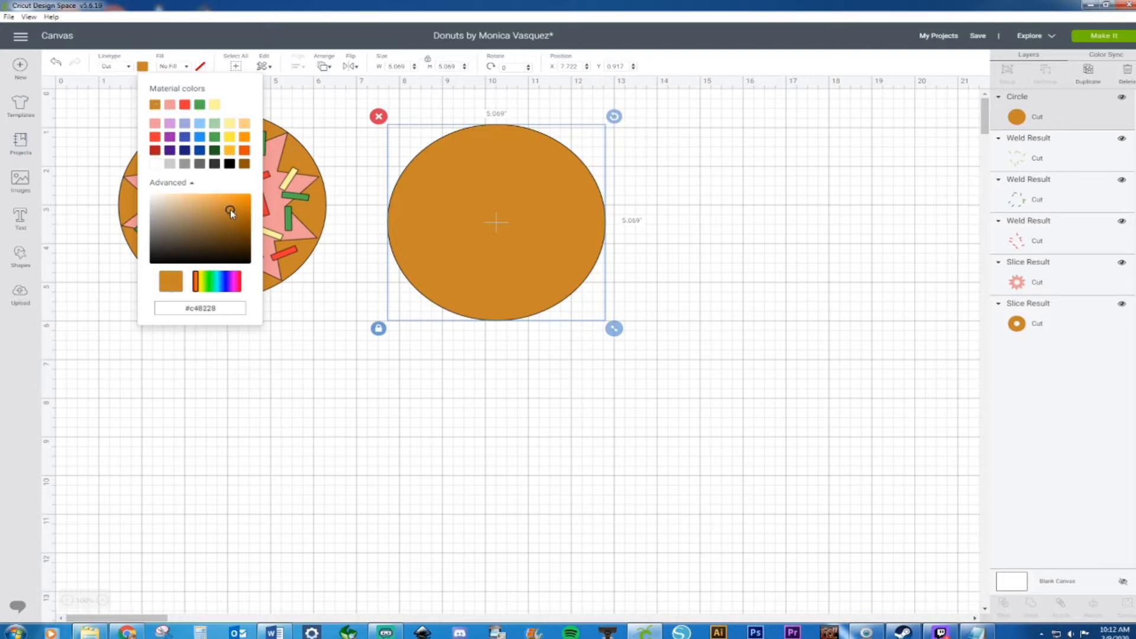
left_click(663, 223)
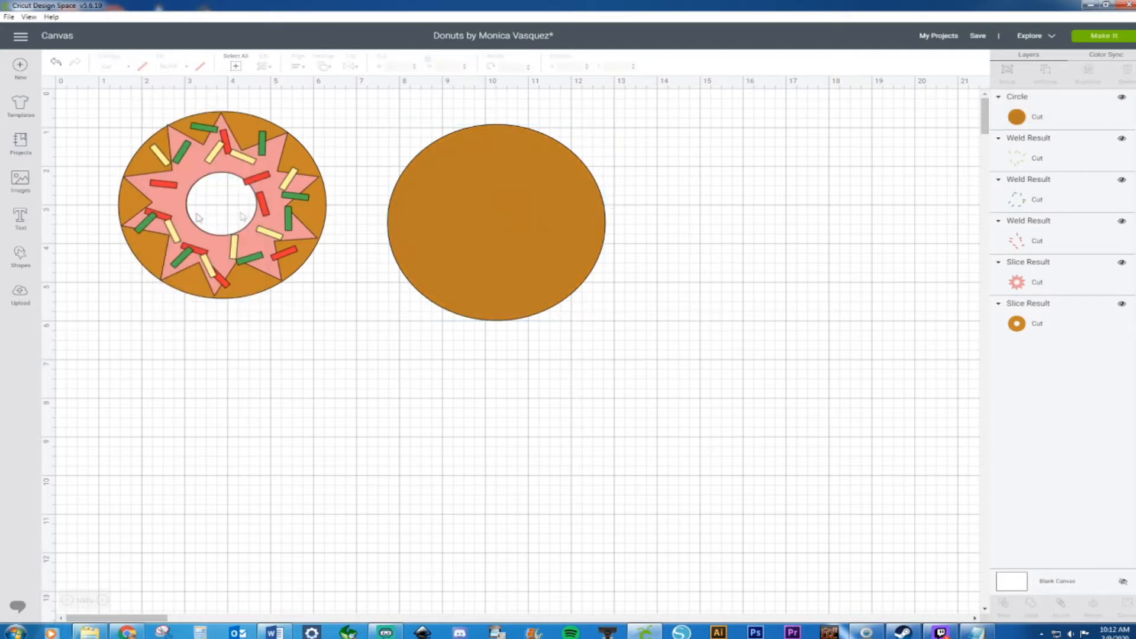
Step: Add a star, place it over the brown circle and enlarge it to about 4.85 by 4.62 inches so its points reach the edge
left_click(21, 255)
left_click(74, 291)
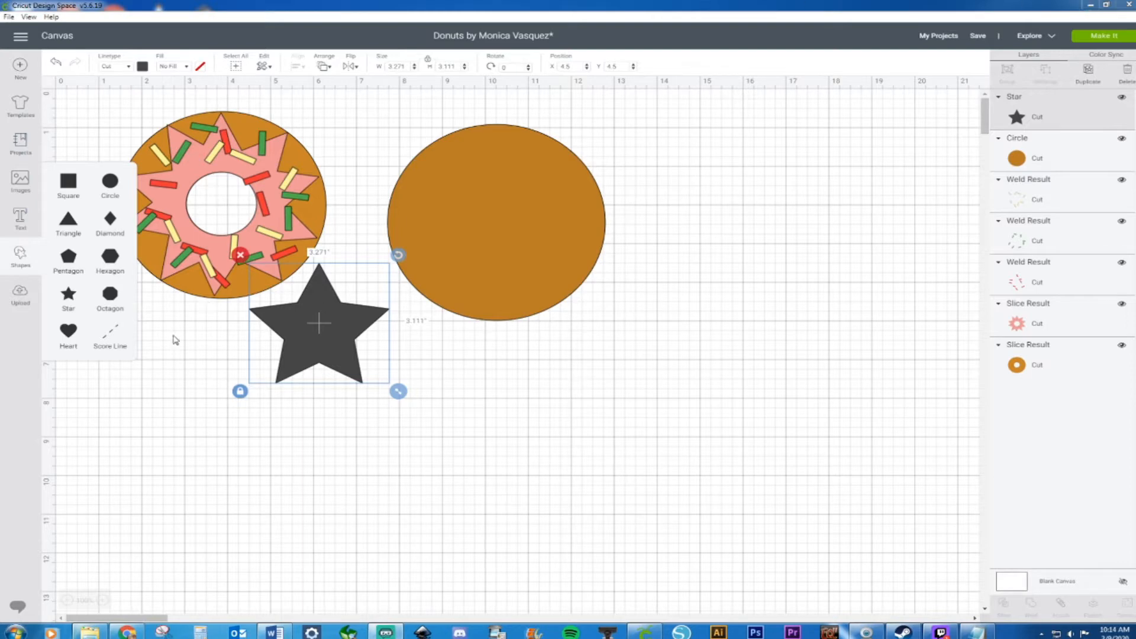
left_click(624, 331)
left_click_drag(355, 336, 516, 207)
left_click_drag(549, 260, 607, 308)
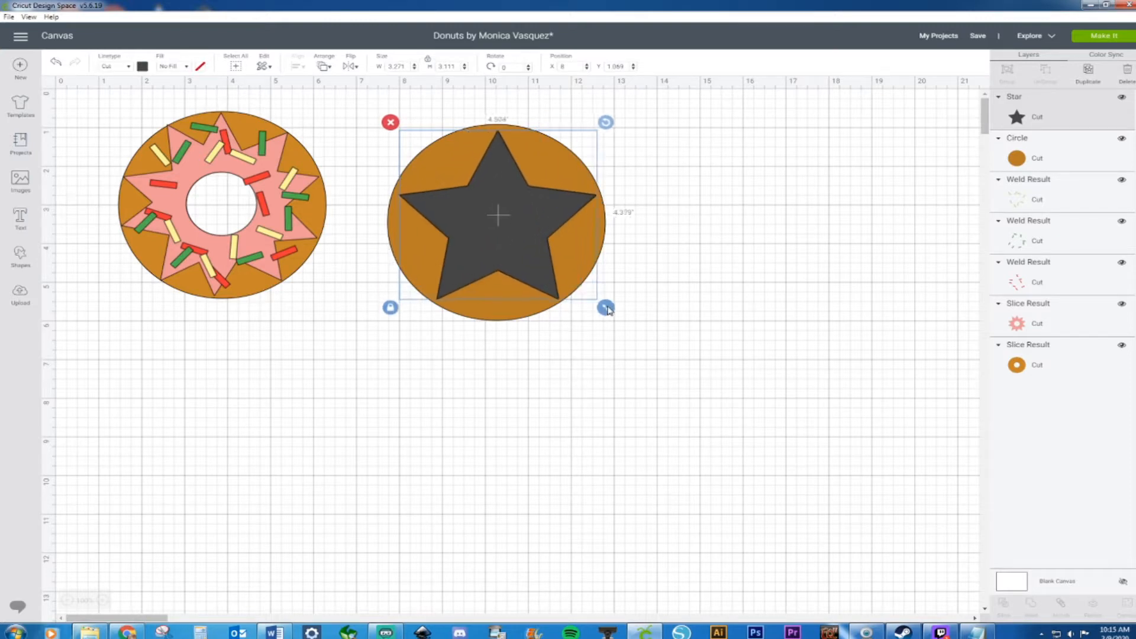
left_click_drag(517, 256, 509, 248)
mouse_move(600, 302)
left_mouse_down()
mouse_move(613, 329)
mouse_move(605, 319)
left_mouse_up()
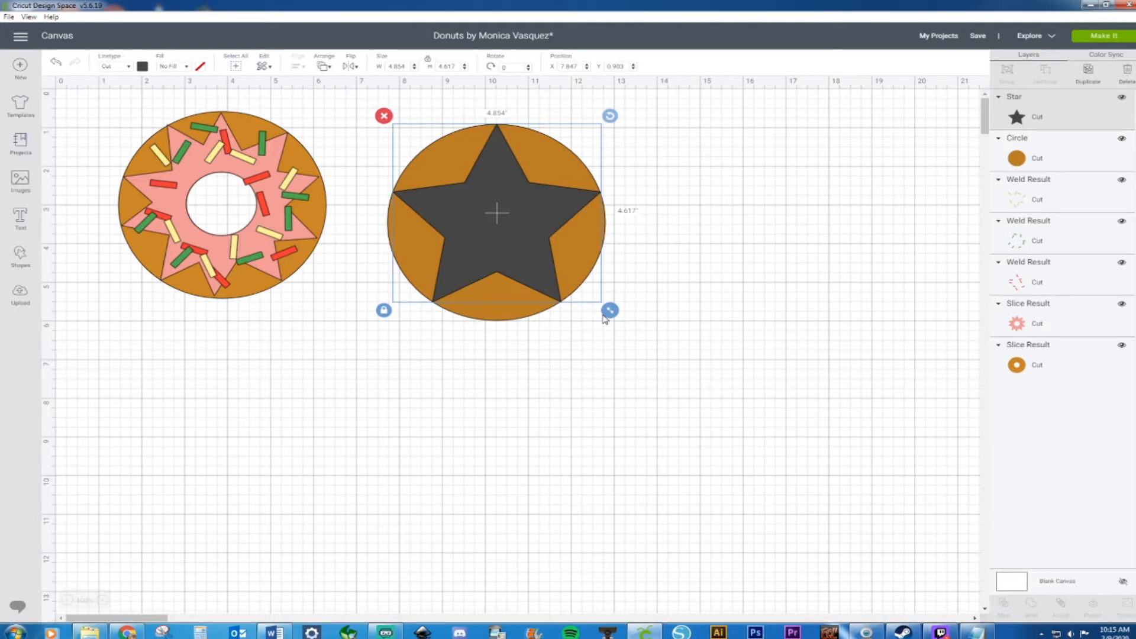
Step: Duplicate the star and move both copies off the brown circle into the empty area beside it
left_click(692, 235)
left_click(500, 224)
key("ctrl+d")
left_click_drag(514, 228, 738, 290)
left_click_drag(469, 203, 743, 301)
Step: Stack the two stars exactly by centring them horizontally and aligning their bottoms
left_click(791, 388)
left_click_drag(790, 388, 805, 398)
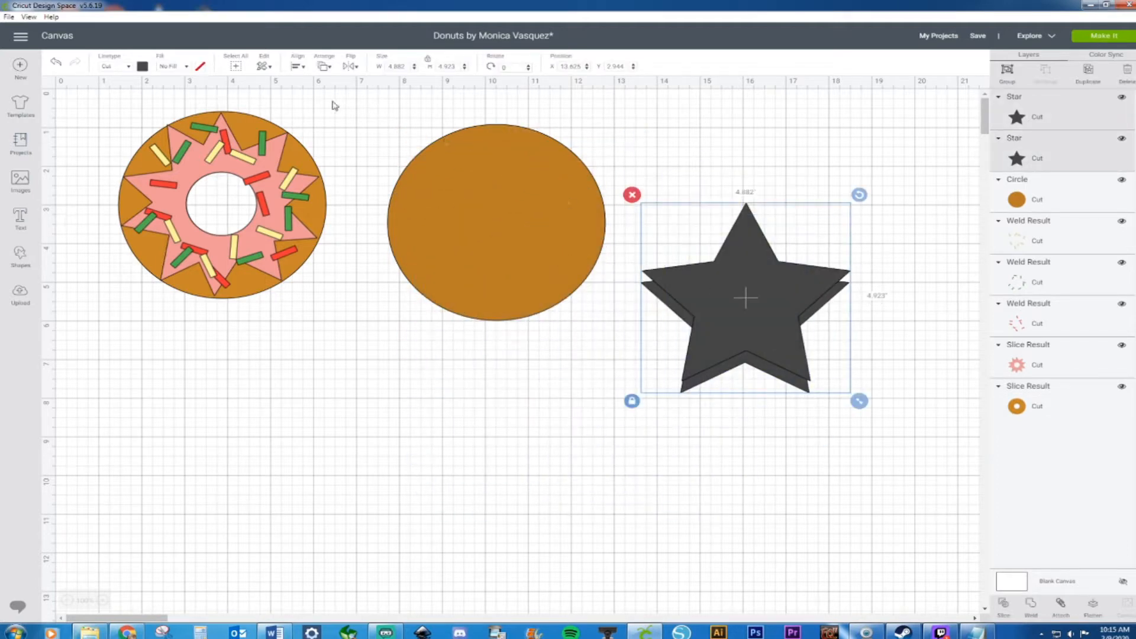
left_click(297, 66)
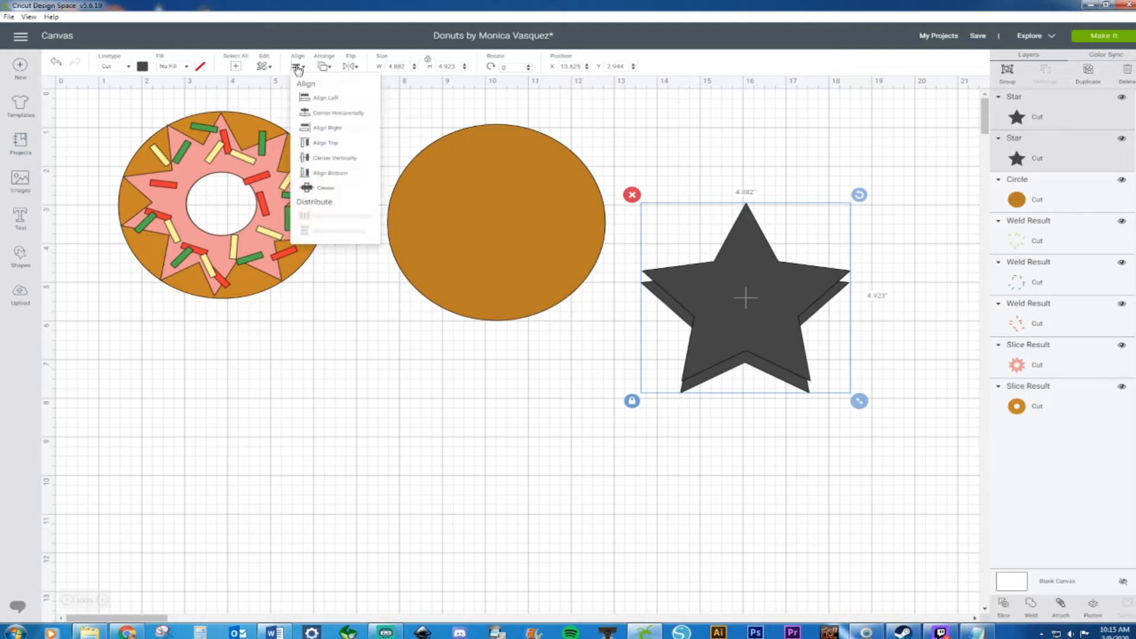
left_click(313, 112)
left_click(294, 69)
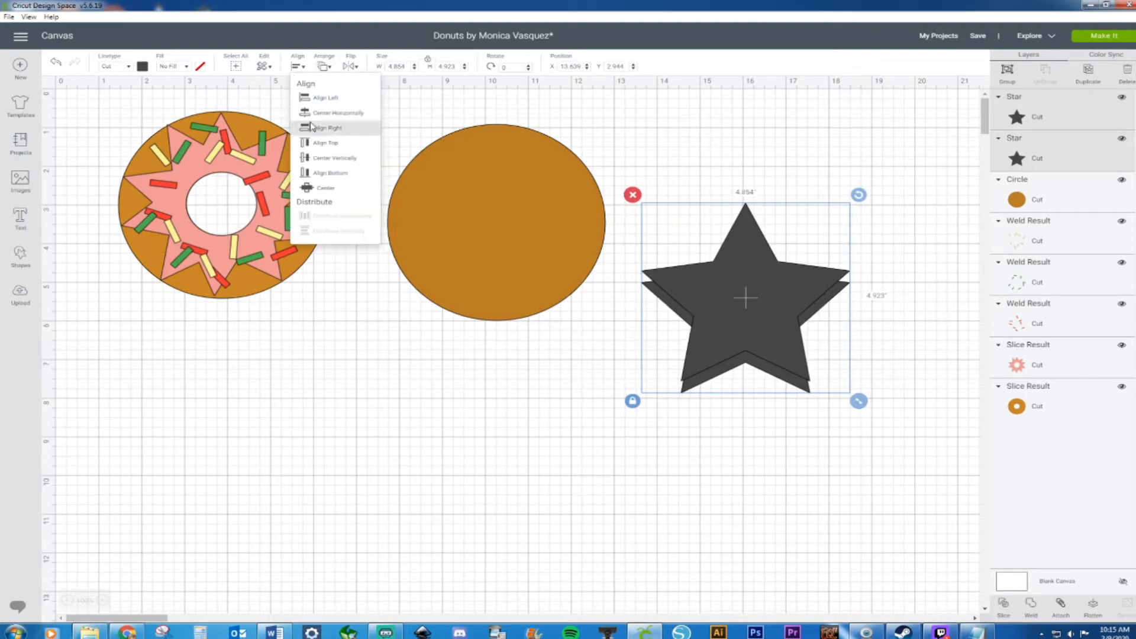
left_click(320, 172)
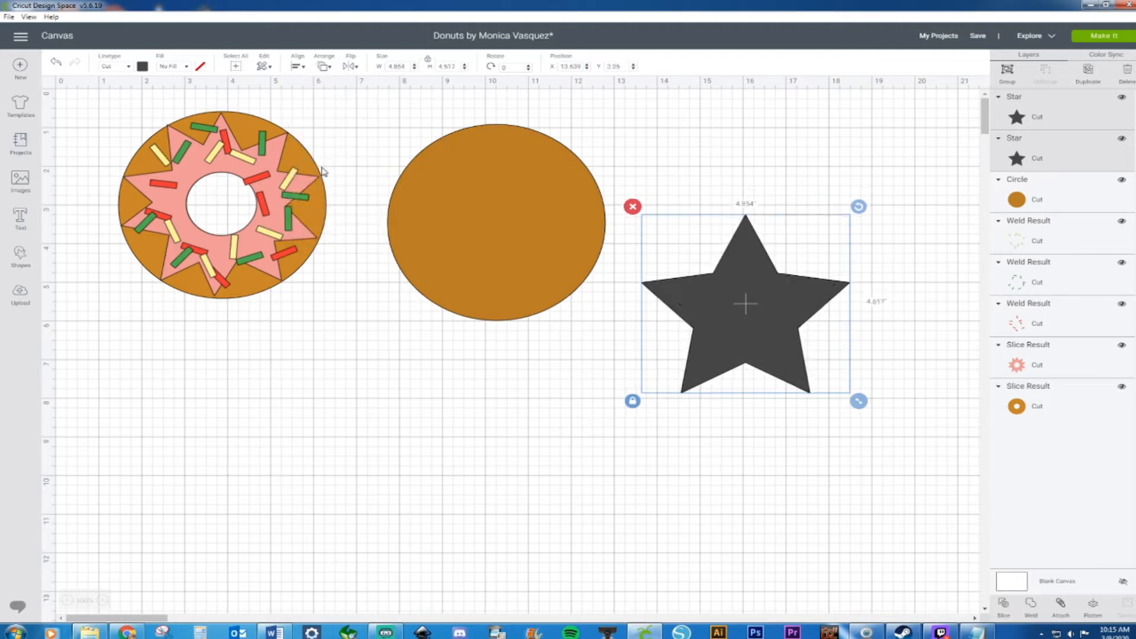
left_click(716, 438)
Step: Rotate the top star so its points fall between the points of the star beneath
left_click(744, 319)
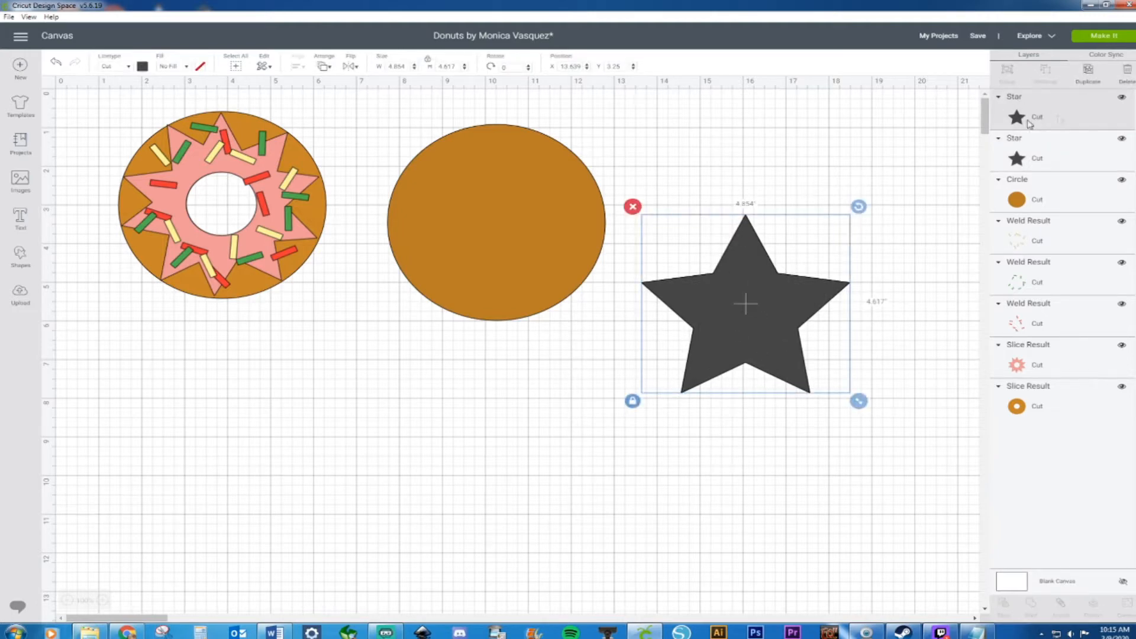
left_click_drag(858, 206, 847, 273)
left_click(758, 152)
Step: Slice the two overlapping stars and undo the slice
left_click_drag(685, 177, 784, 456)
right_click(753, 346)
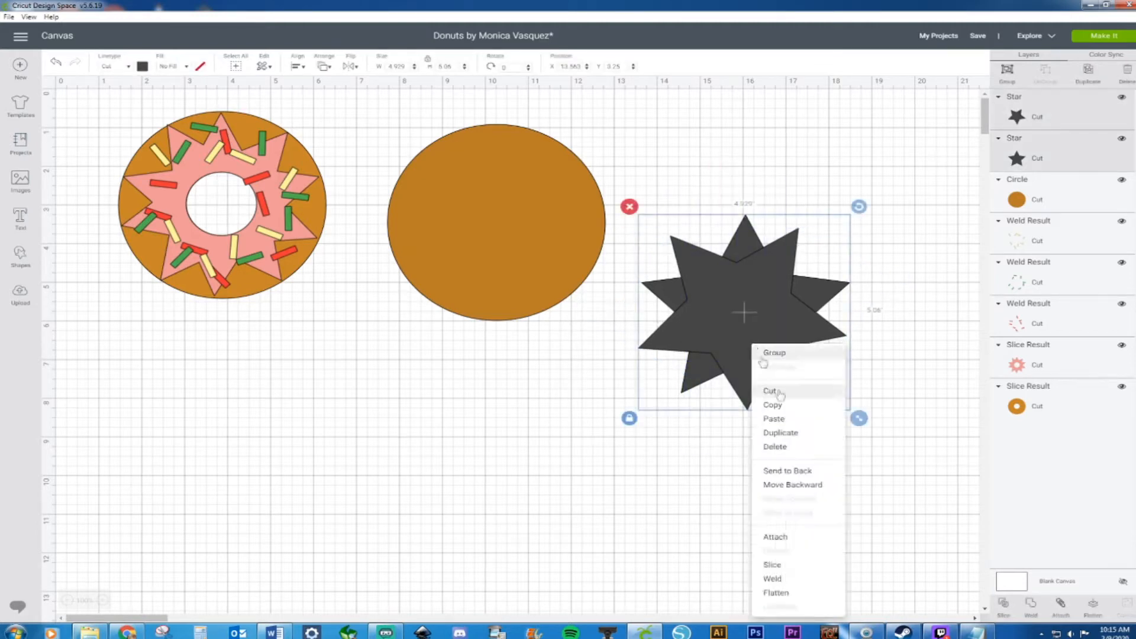
left_click(799, 563)
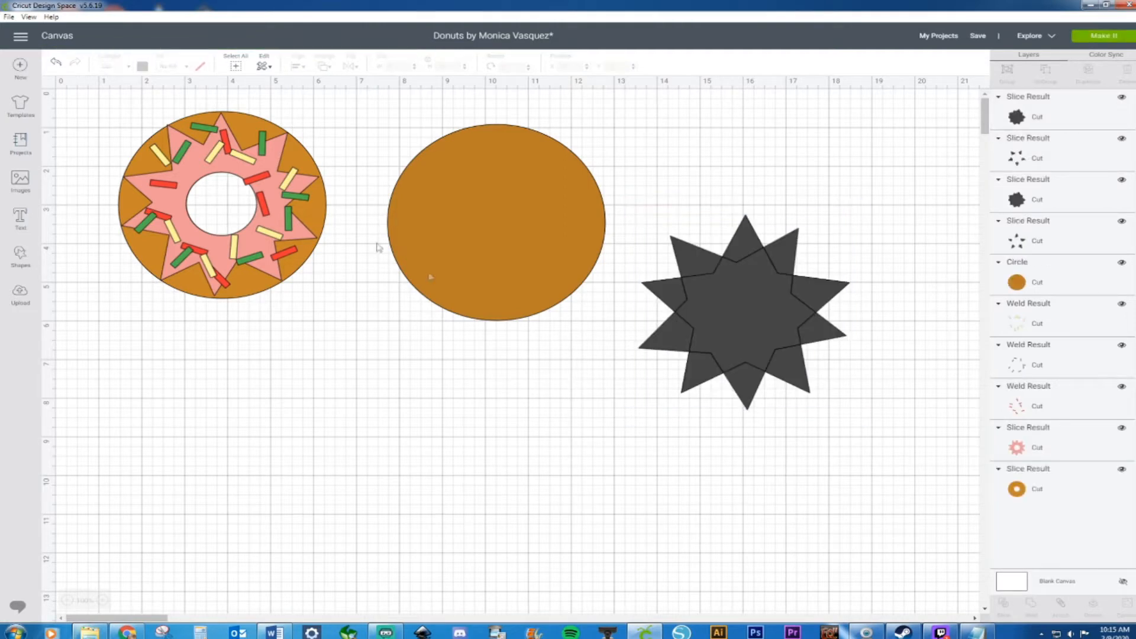
left_click(55, 60)
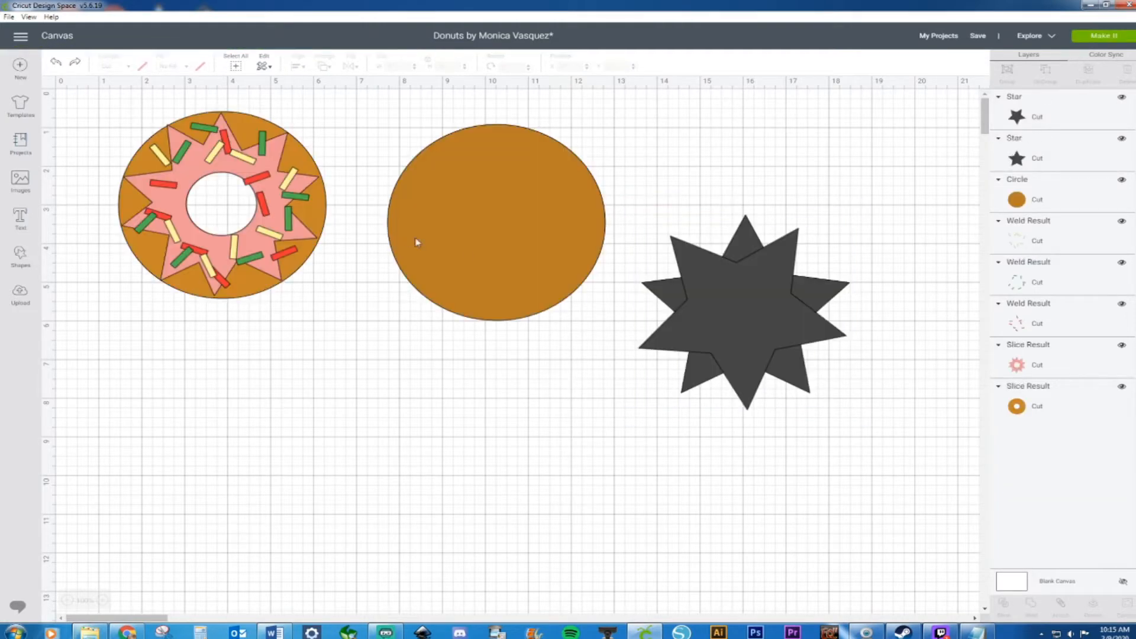
Step: Weld the two stars into one ten-pointed shape and place it over the brown circle
left_click_drag(680, 191, 823, 458)
right_click(771, 323)
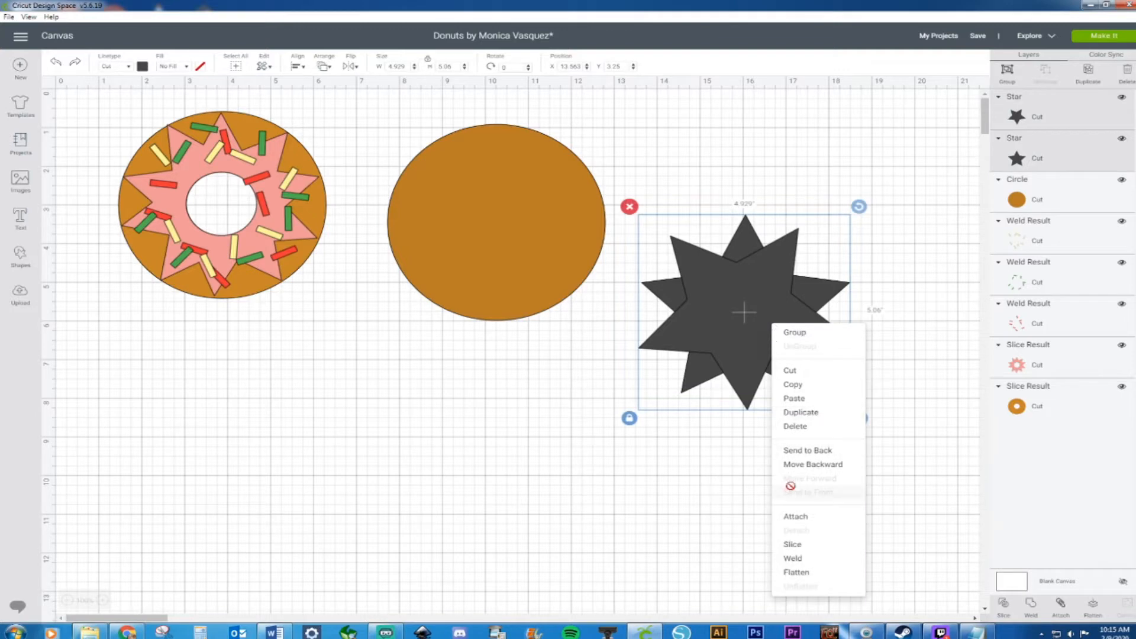
left_click(793, 559)
left_click_drag(760, 315, 514, 224)
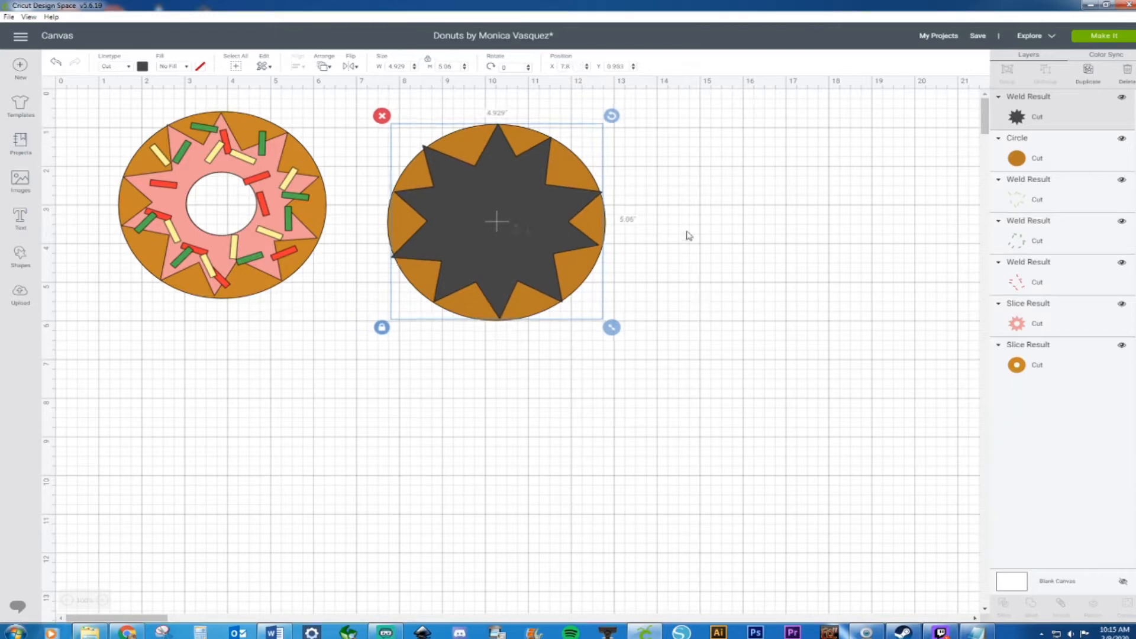
left_click(684, 237)
Step: Add another circle below the brown circle and colour it light pink
left_click(506, 206)
left_click(19, 256)
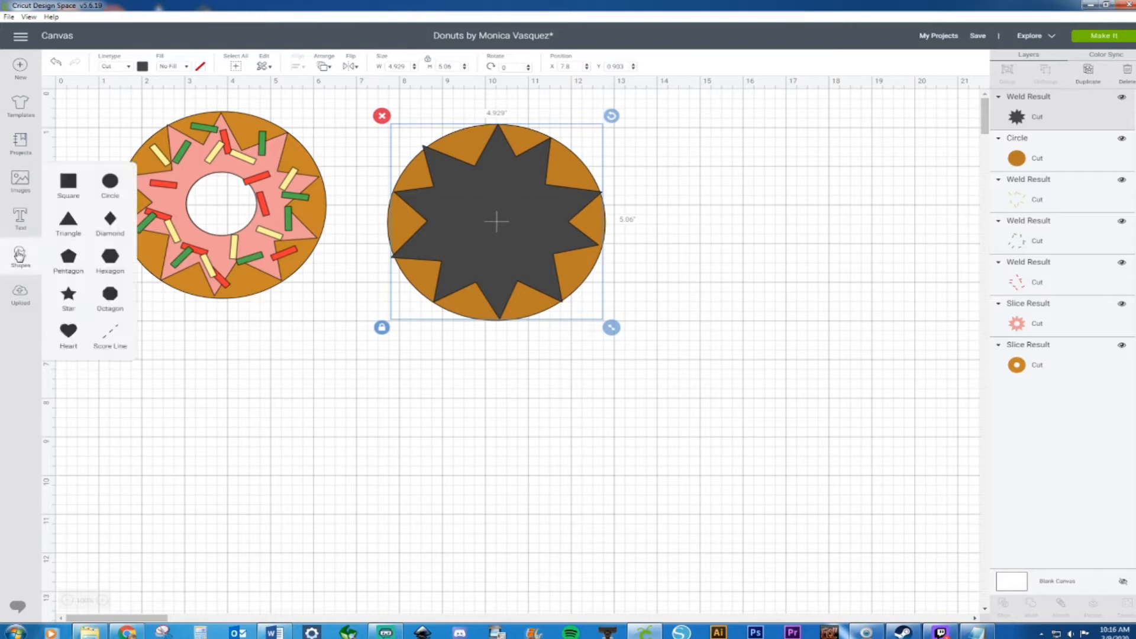
left_click(111, 182)
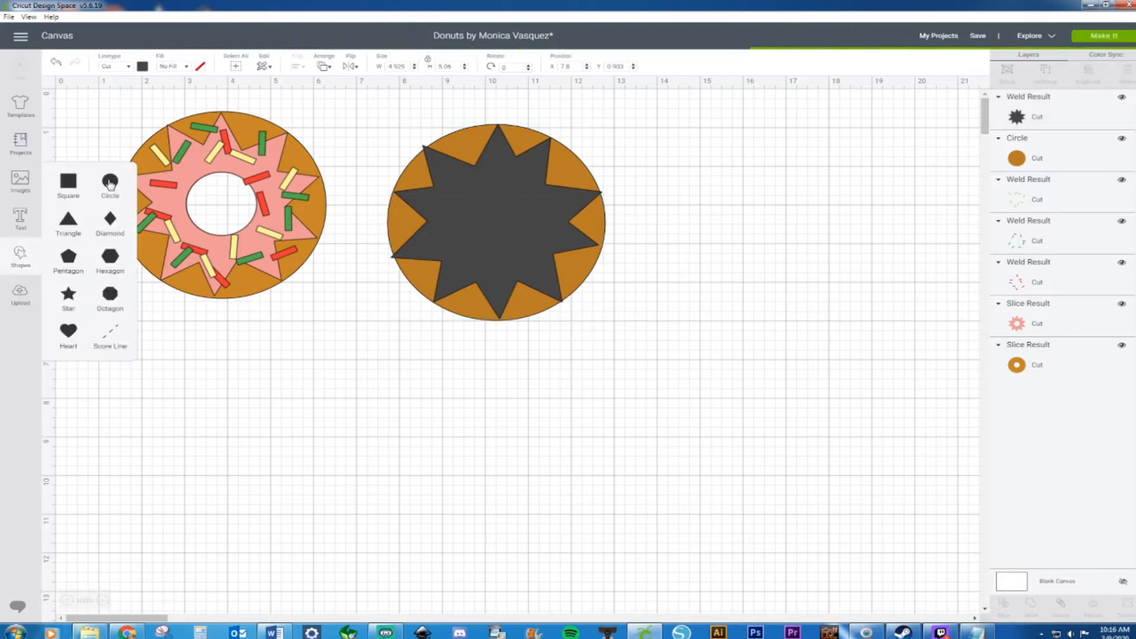
left_click(334, 367)
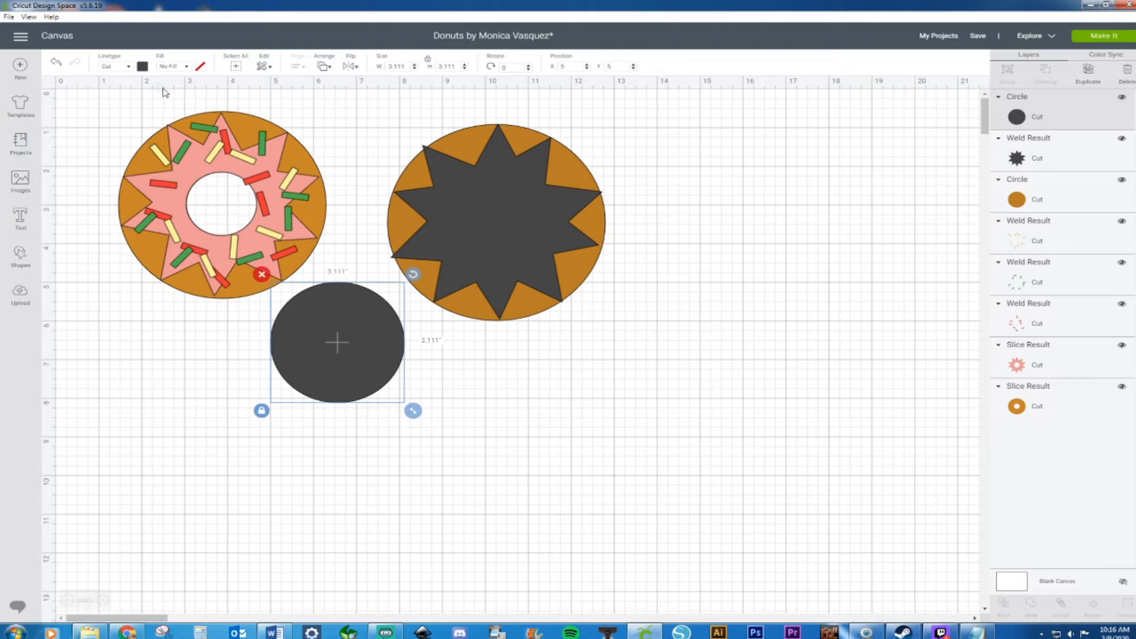
left_click_drag(334, 354, 512, 453)
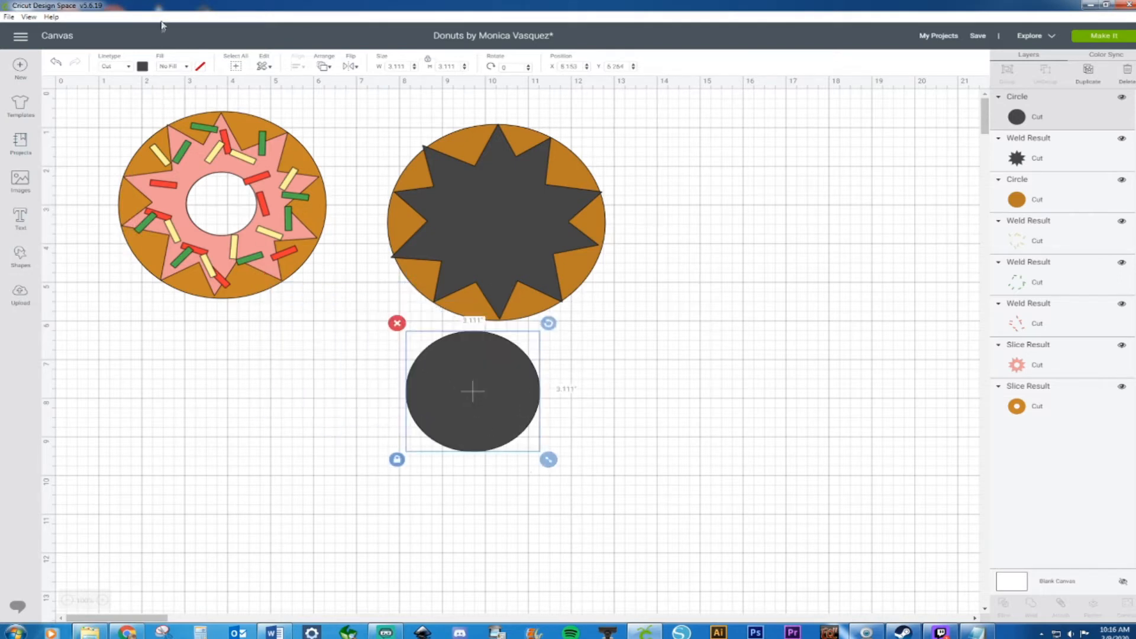
left_click(143, 66)
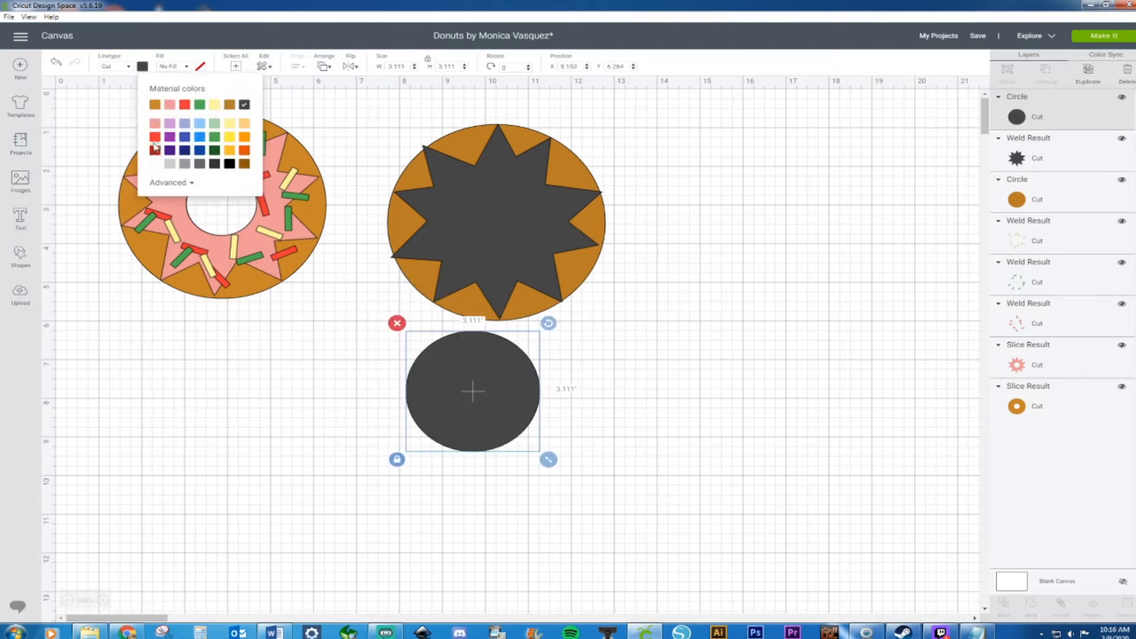
left_click(155, 124)
left_click(543, 353)
Step: Move the pink circle to the middle of the welded star and shrink it to about 1.6 inches
left_click_drag(449, 372, 473, 200)
left_click_drag(567, 291, 511, 233)
left_click_drag(456, 176, 487, 200)
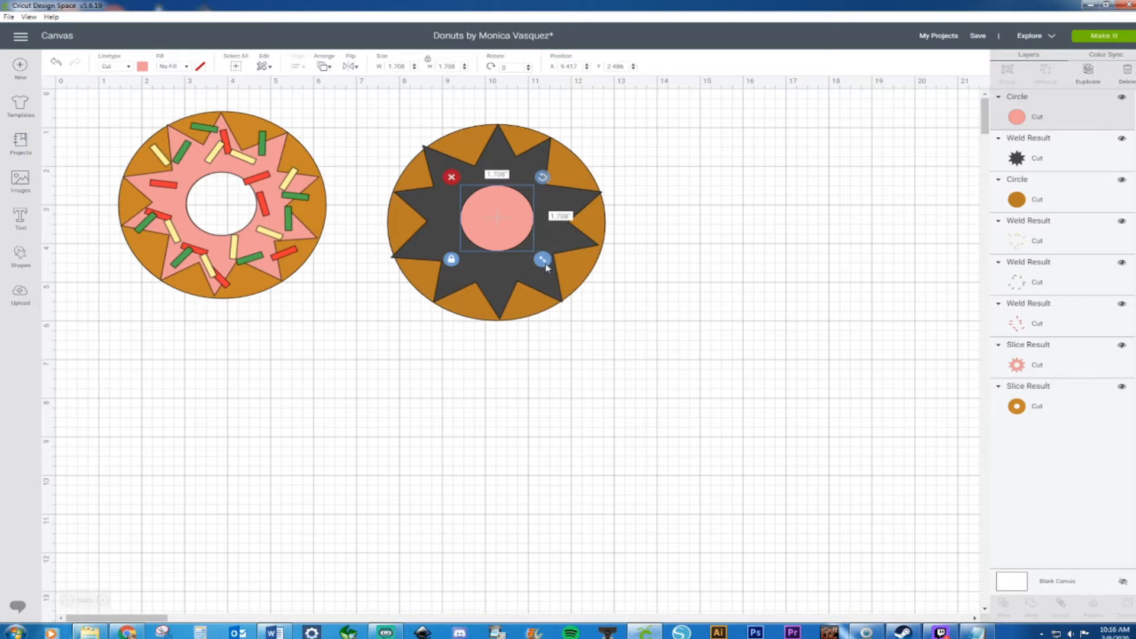
left_click_drag(544, 266, 540, 261)
left_click(698, 221)
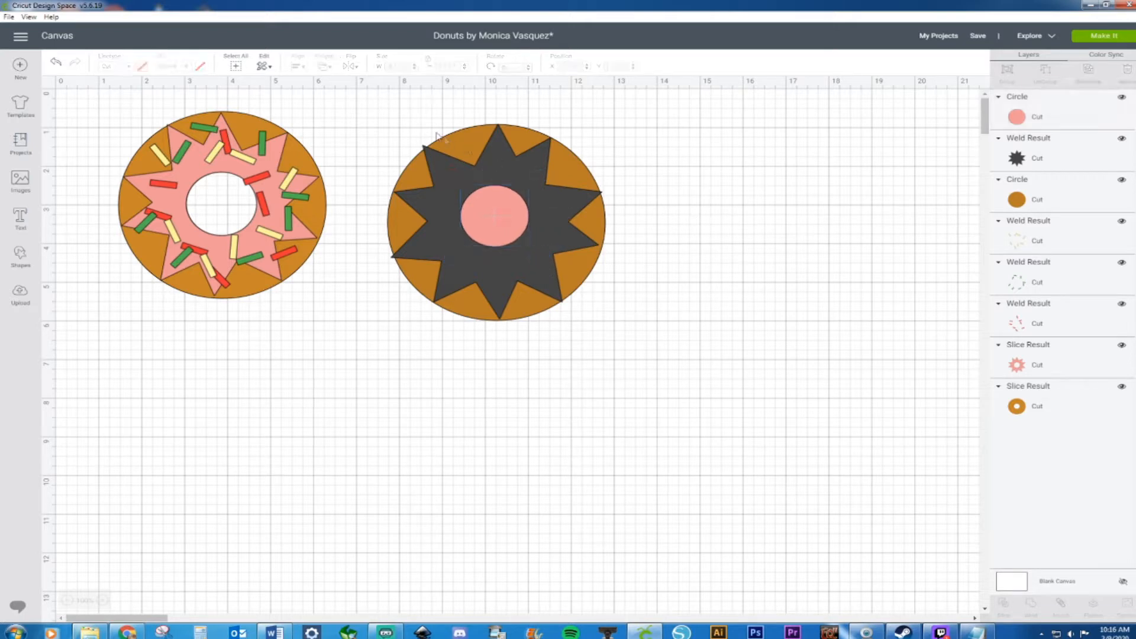
Step: Centre the pink circle, welded star and brown circle on each other horizontally and vertically
left_click_drag(375, 113, 753, 431)
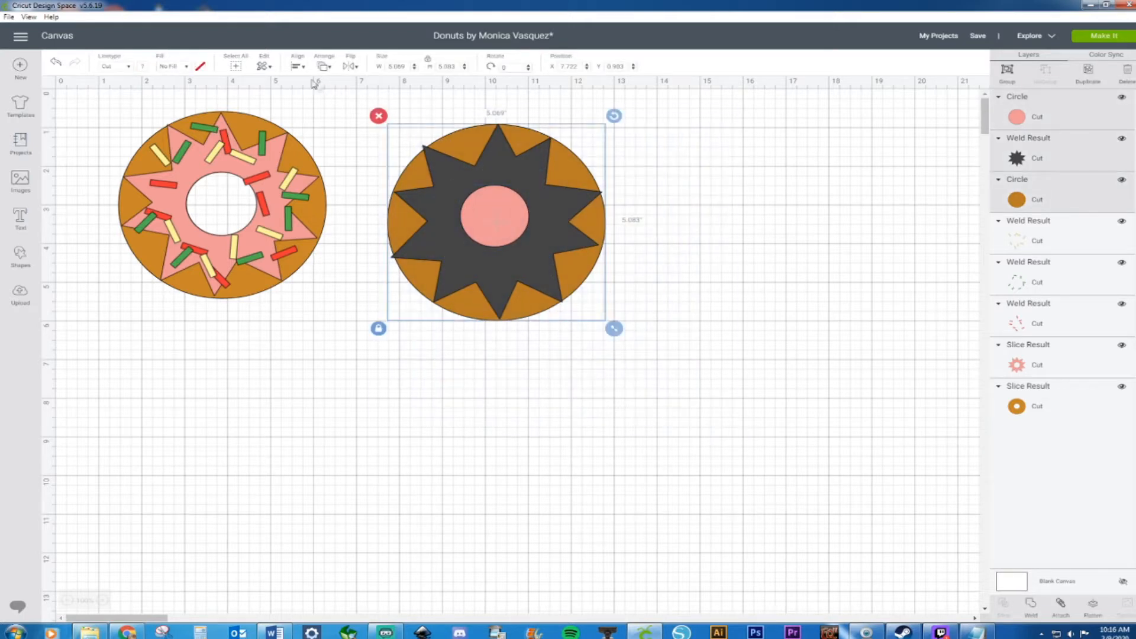
left_click(296, 66)
left_click(308, 114)
left_click(297, 67)
left_click(317, 155)
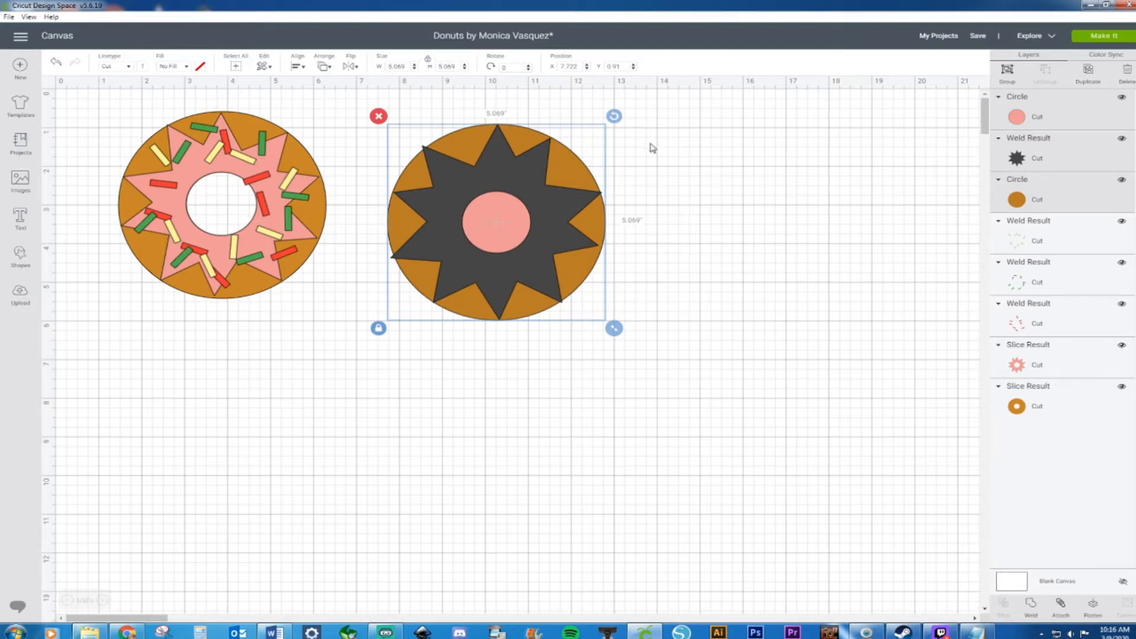
left_click(698, 195)
Step: Slice the pink circle out of the welded star and delete the pink circle
left_click(489, 214)
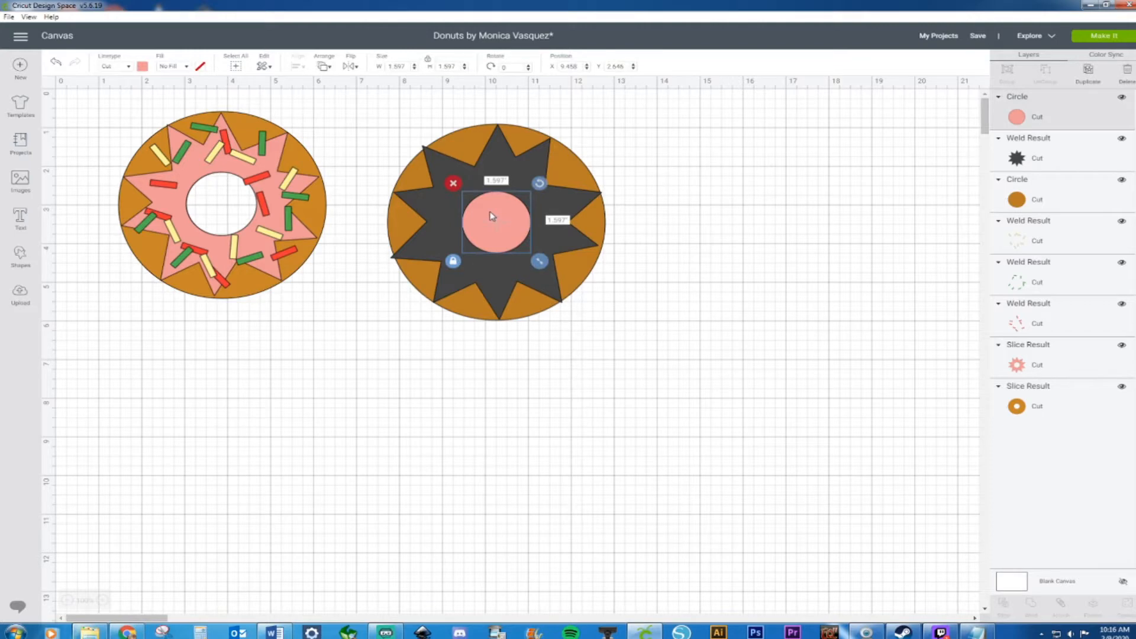
left_click(498, 147, "shift")
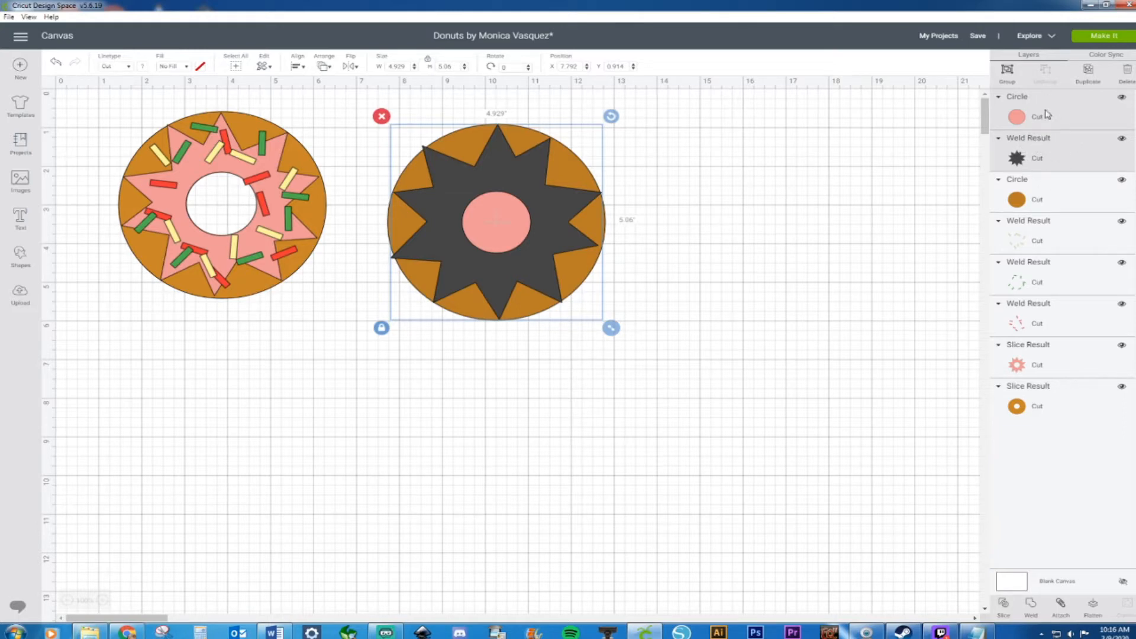
right_click(467, 184)
left_click(489, 402)
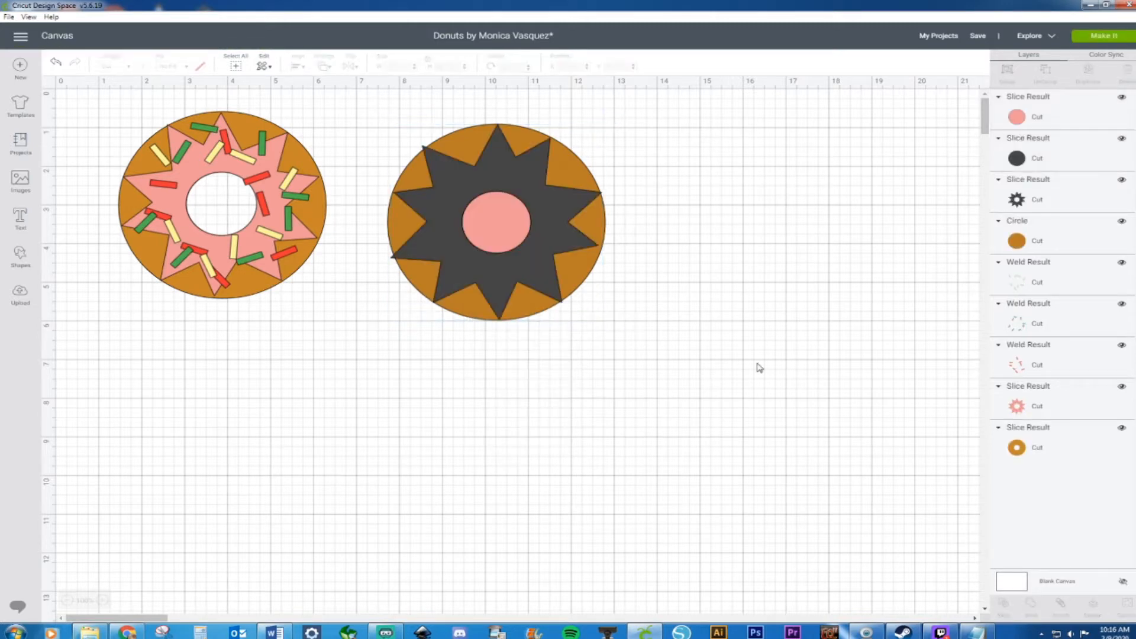
left_click(510, 223)
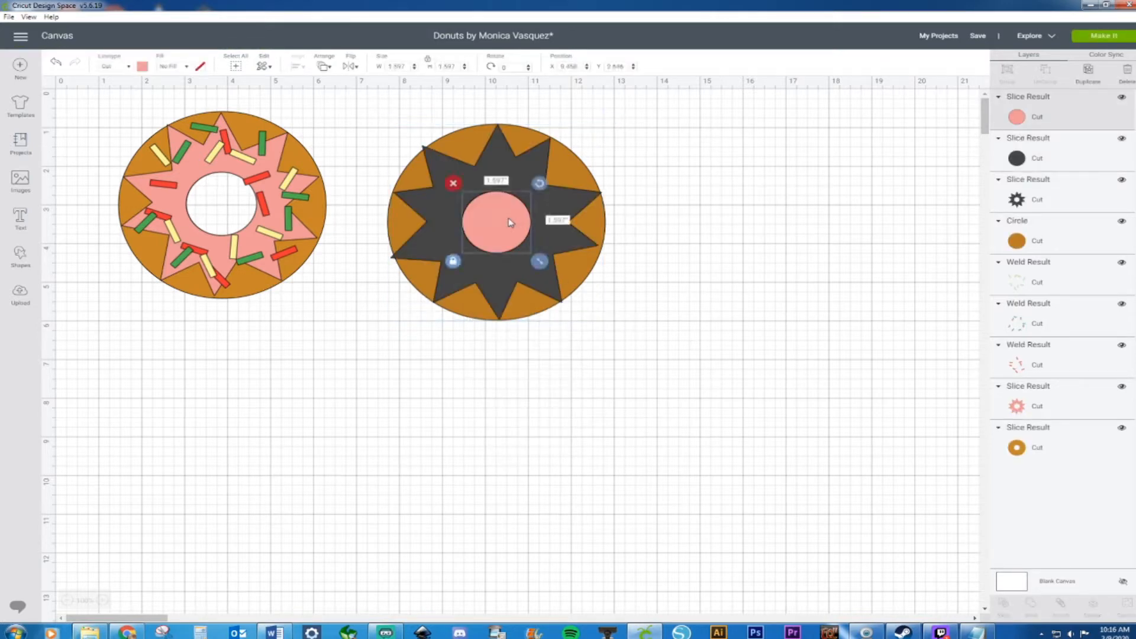
key("Delete")
key("Delete")
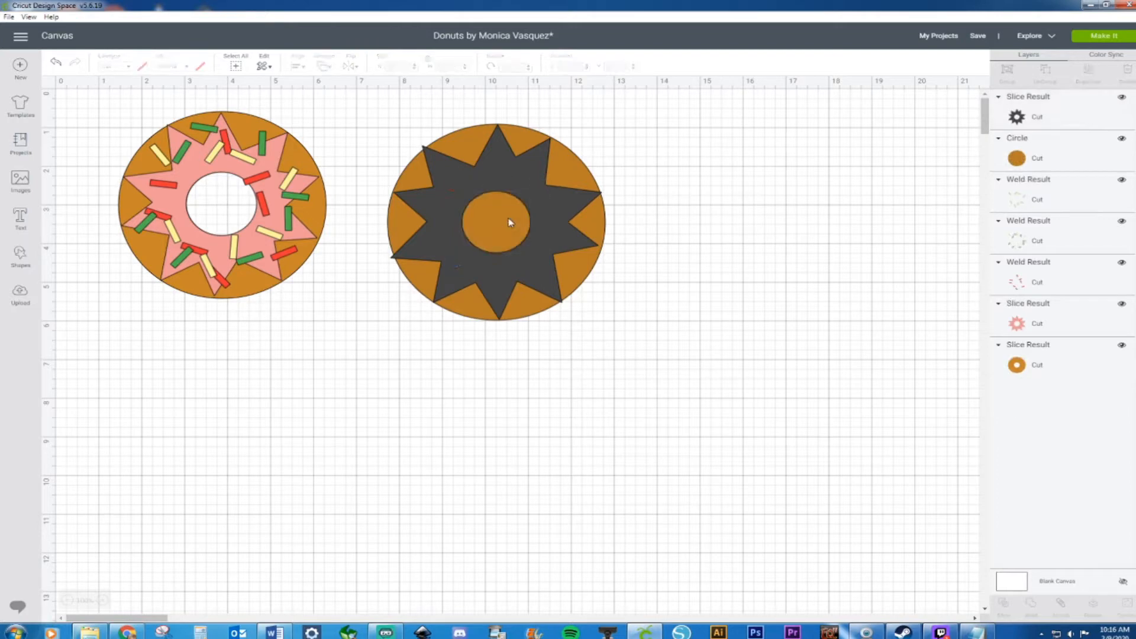
left_click(56, 62)
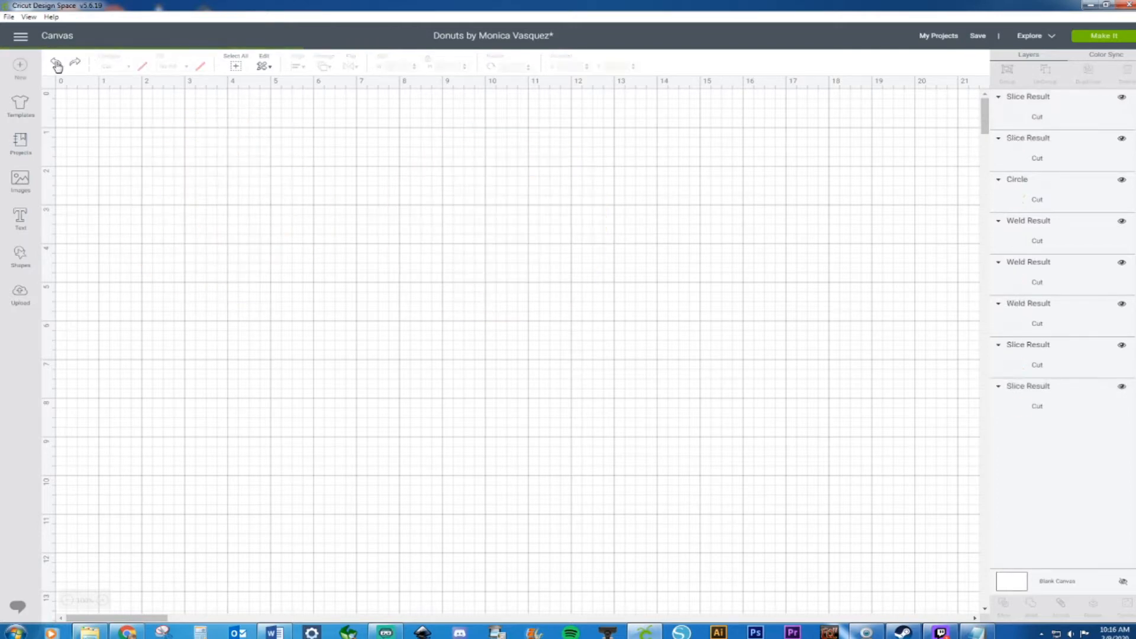
left_click(486, 231)
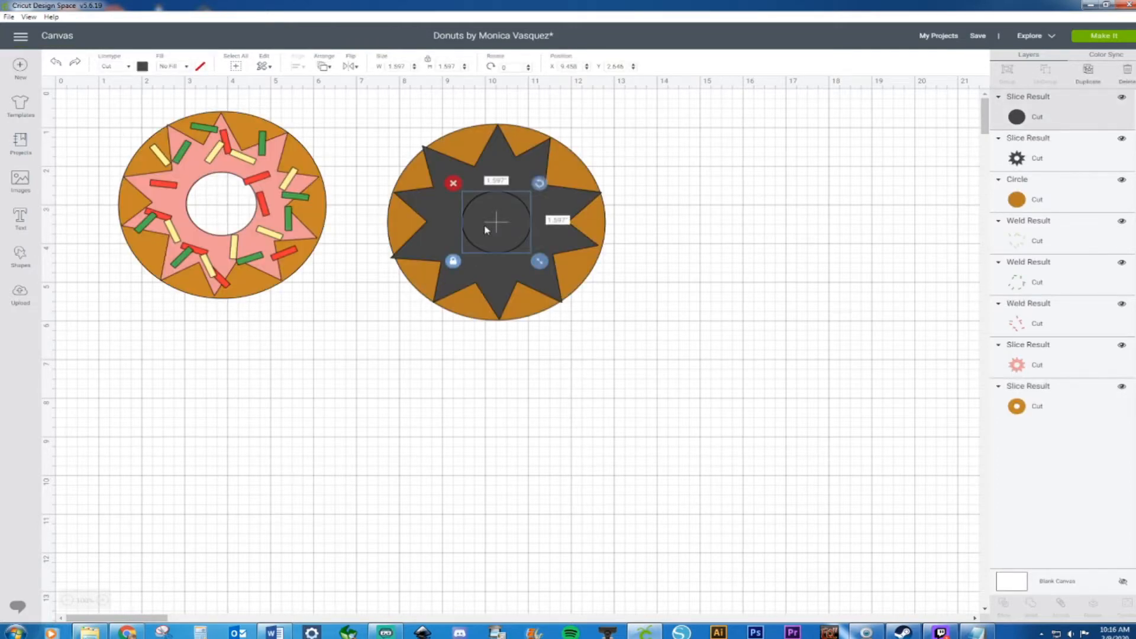
left_click(525, 131)
left_click(650, 150)
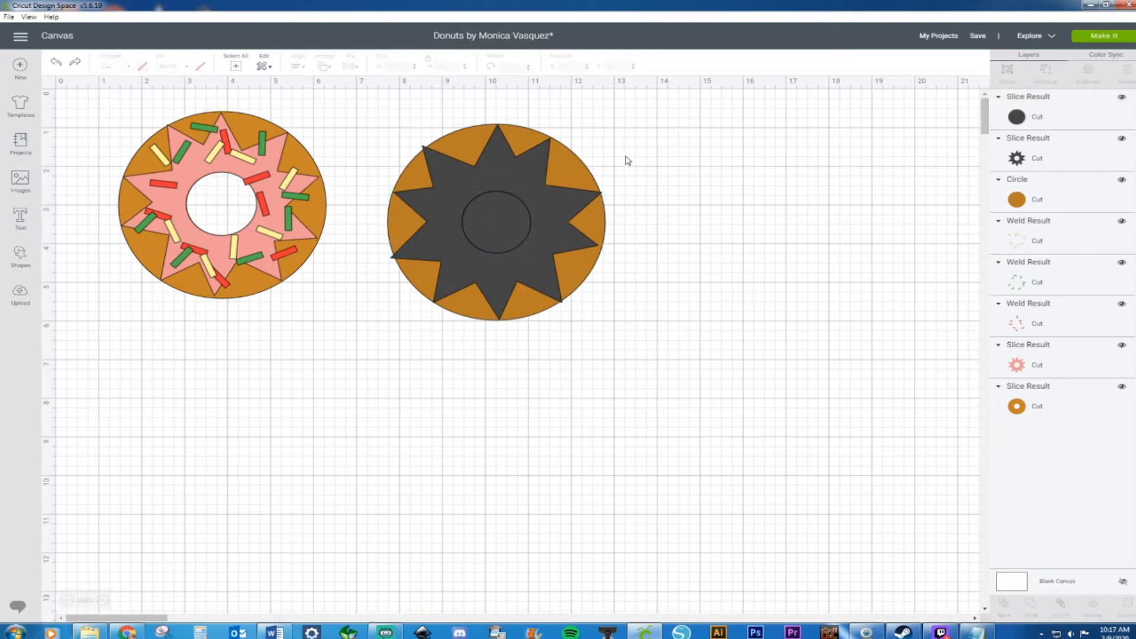
Step: Slice the brown circle with the small dark circle and delete the cut-out pieces from the centre
left_click(502, 231)
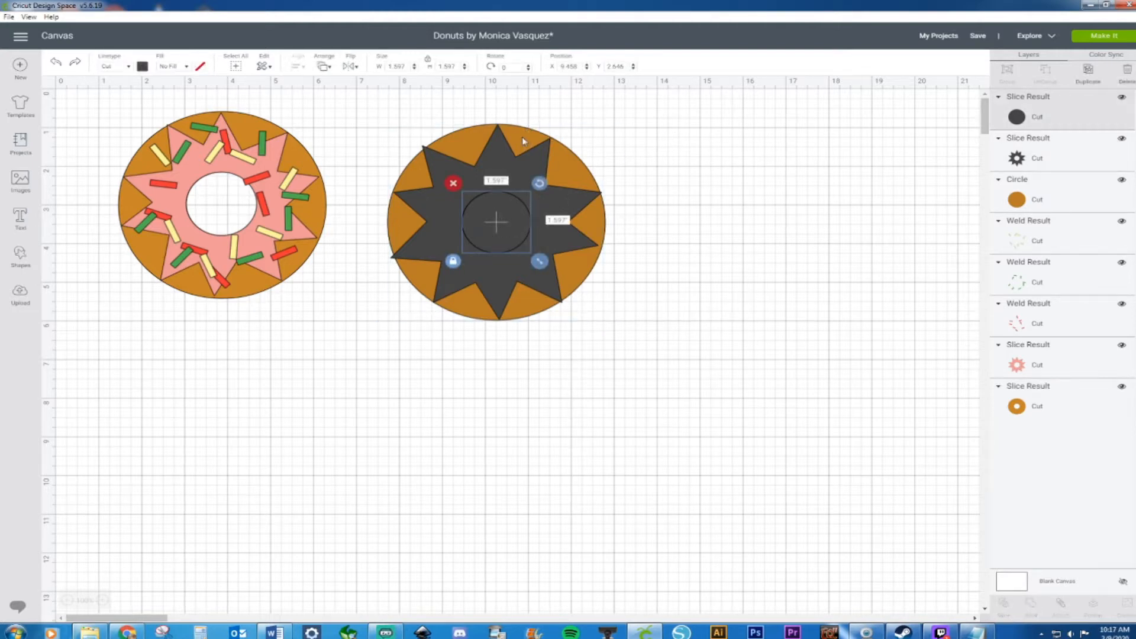
left_click(1059, 203, "shift")
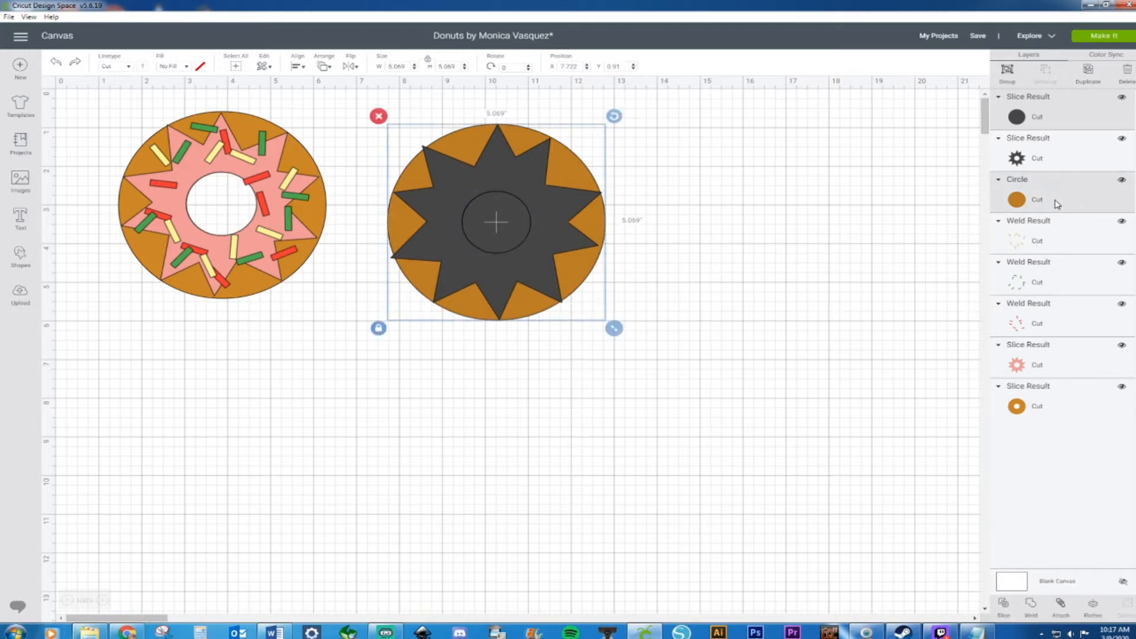
right_click(510, 221)
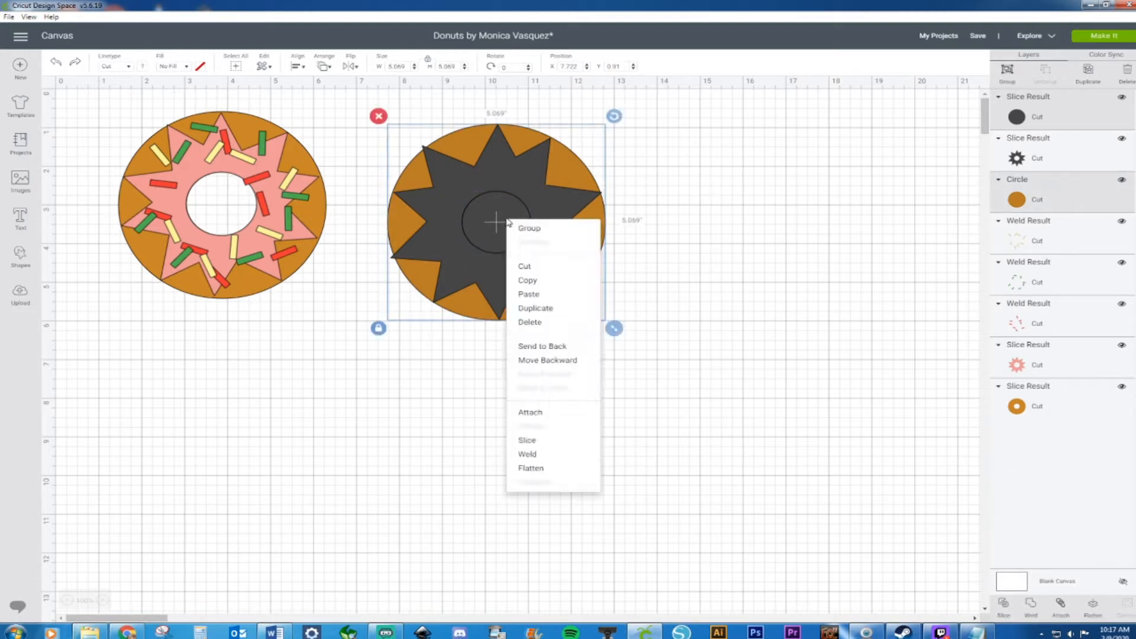
left_click(527, 442)
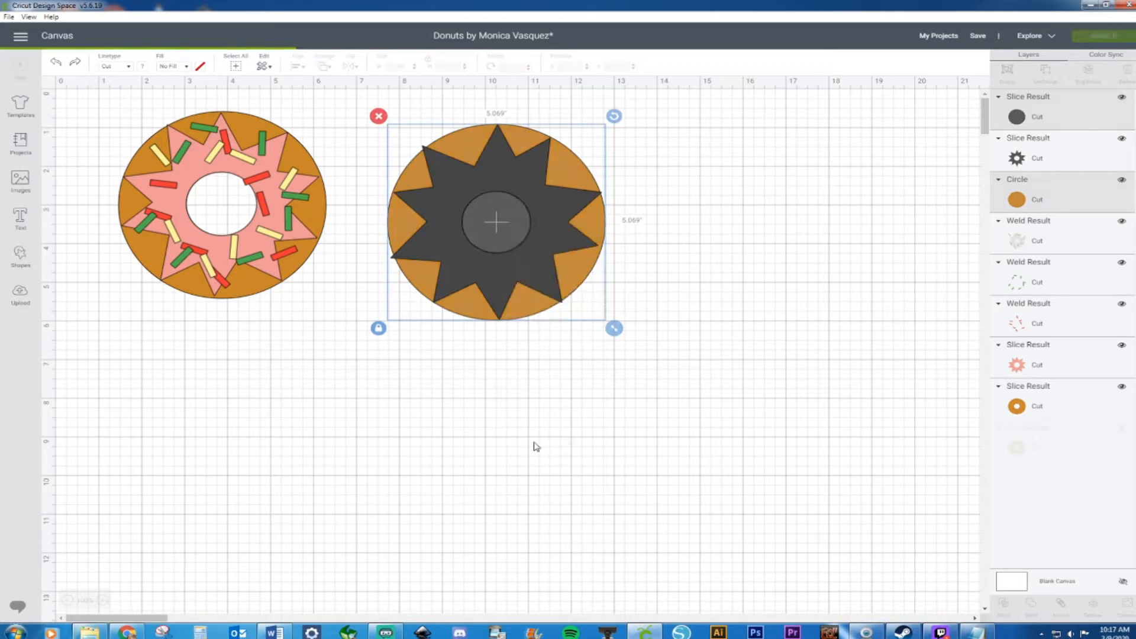
left_click(502, 217)
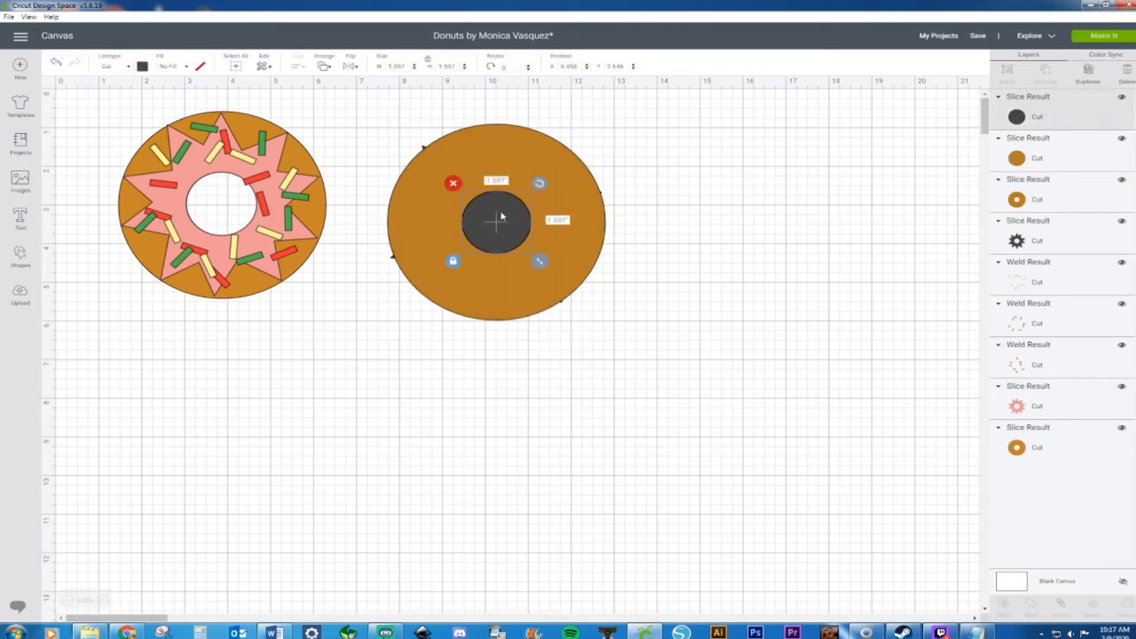
key("Delete")
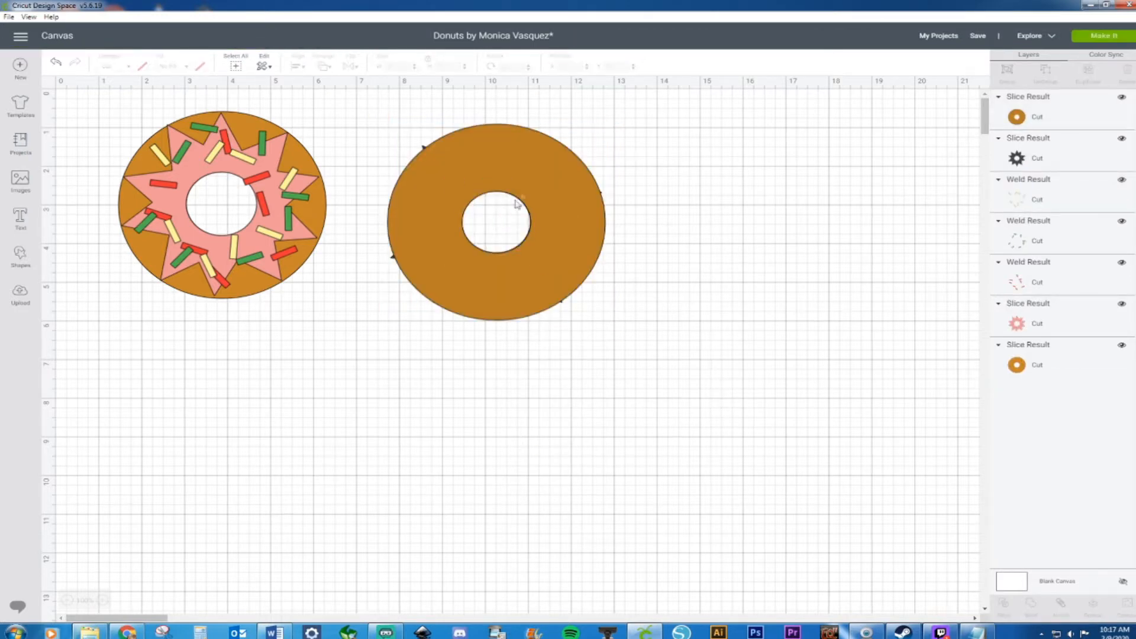
Step: Send the brown ring to the back, behind the dark star
right_click(523, 173)
left_click(566, 303)
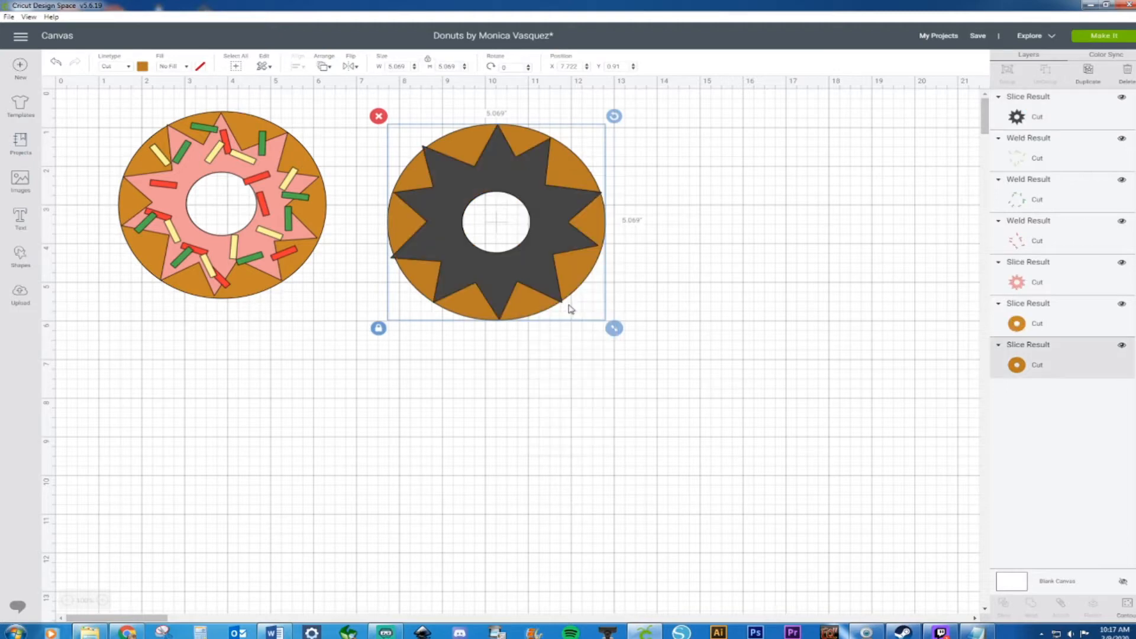
left_click(830, 347)
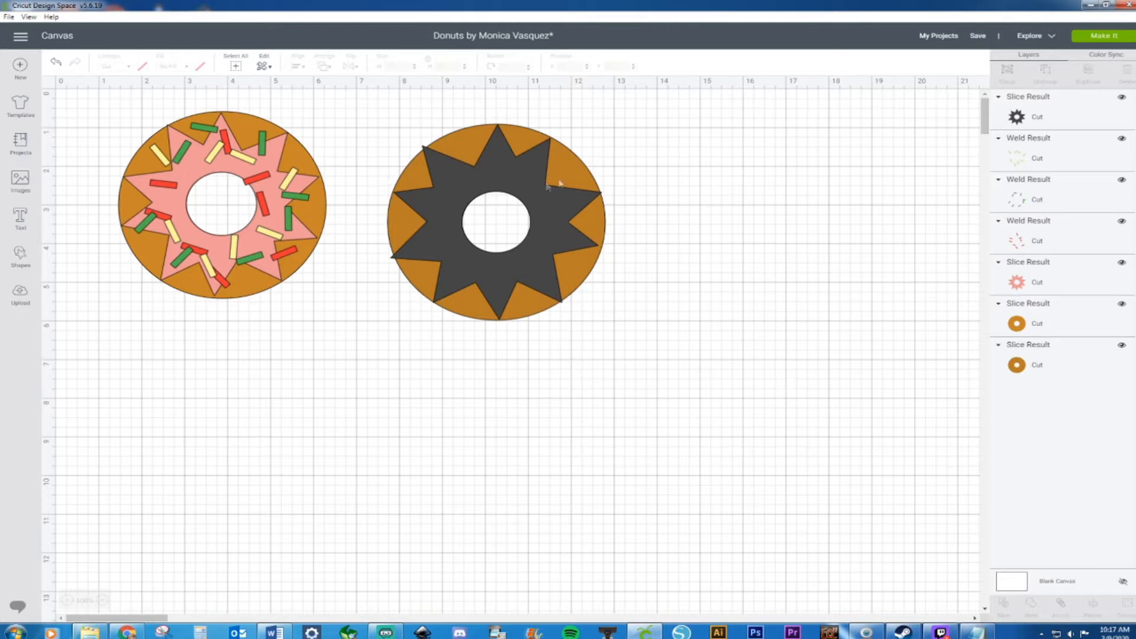
Step: Colour the dark star light pink to match the icing on the finished donut
left_click(547, 187)
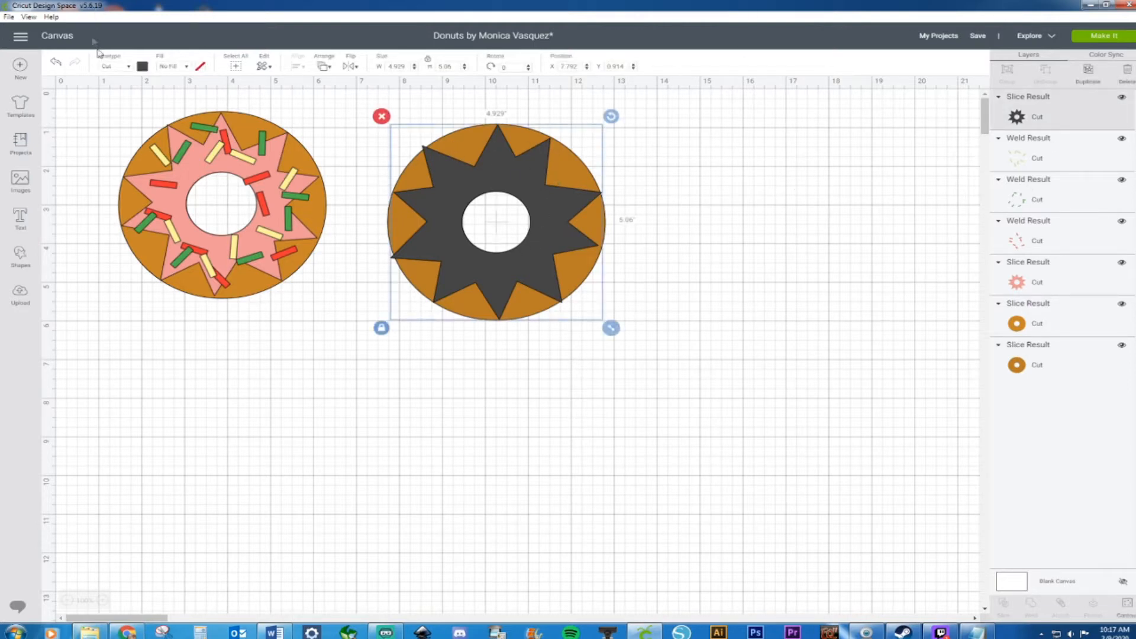
left_click(142, 66)
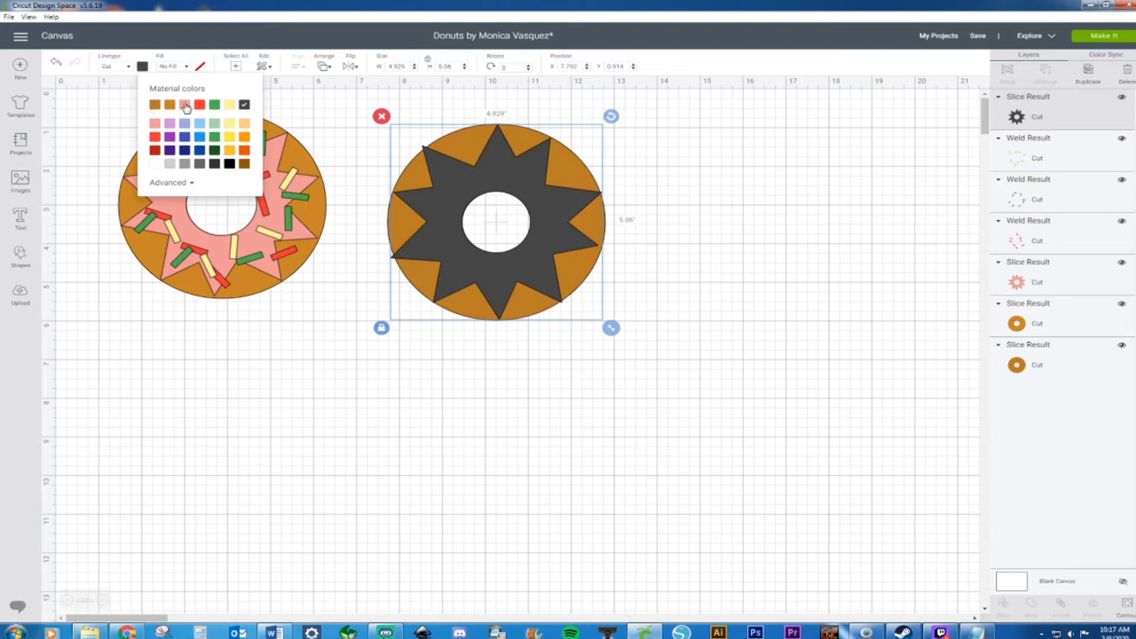
left_click(185, 105)
left_click(772, 186)
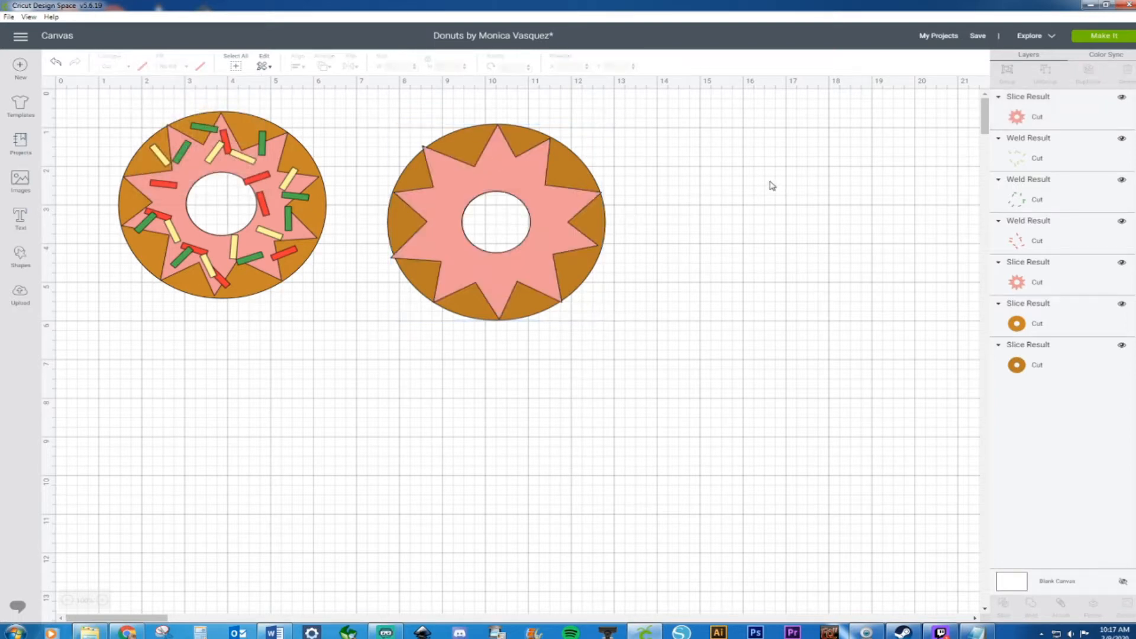
Step: Add a square beside the new donut and shrink it unproportionally to a sprinkle of about 0.167 by 0.5 inches
left_click(20, 256)
left_click(67, 188)
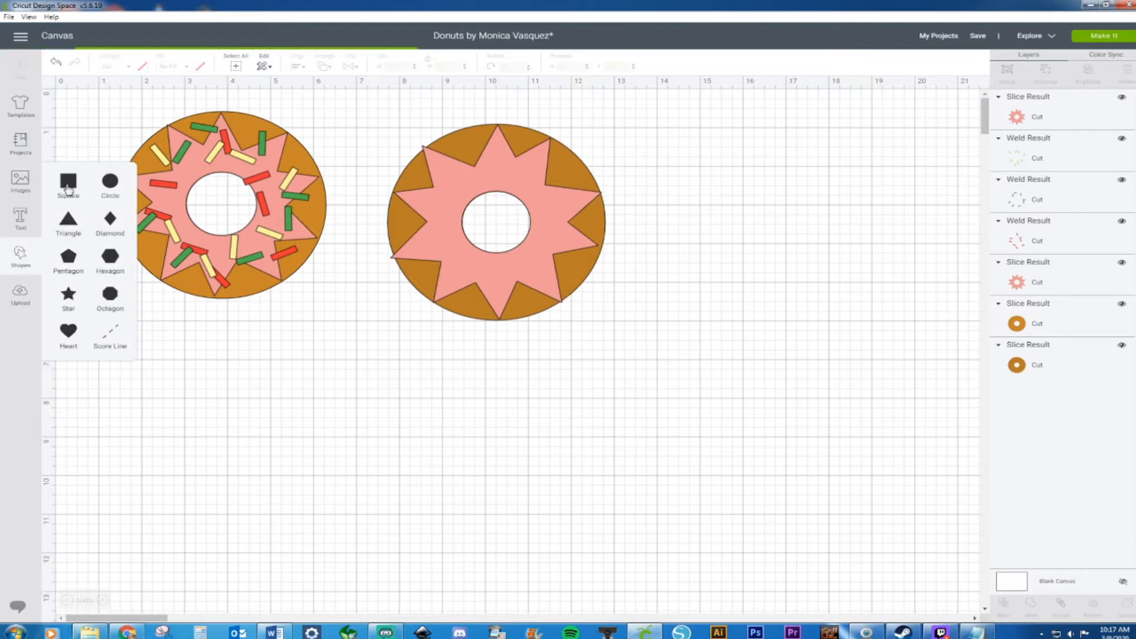
left_click_drag(245, 209, 762, 237)
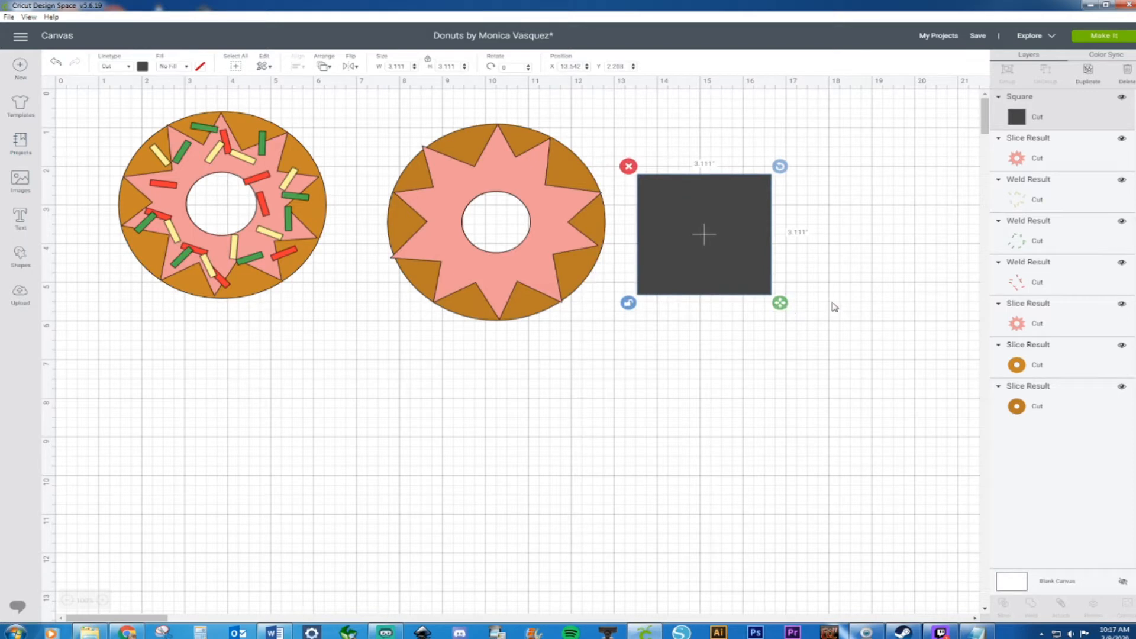
left_click_drag(782, 304, 662, 213)
left_click(660, 255)
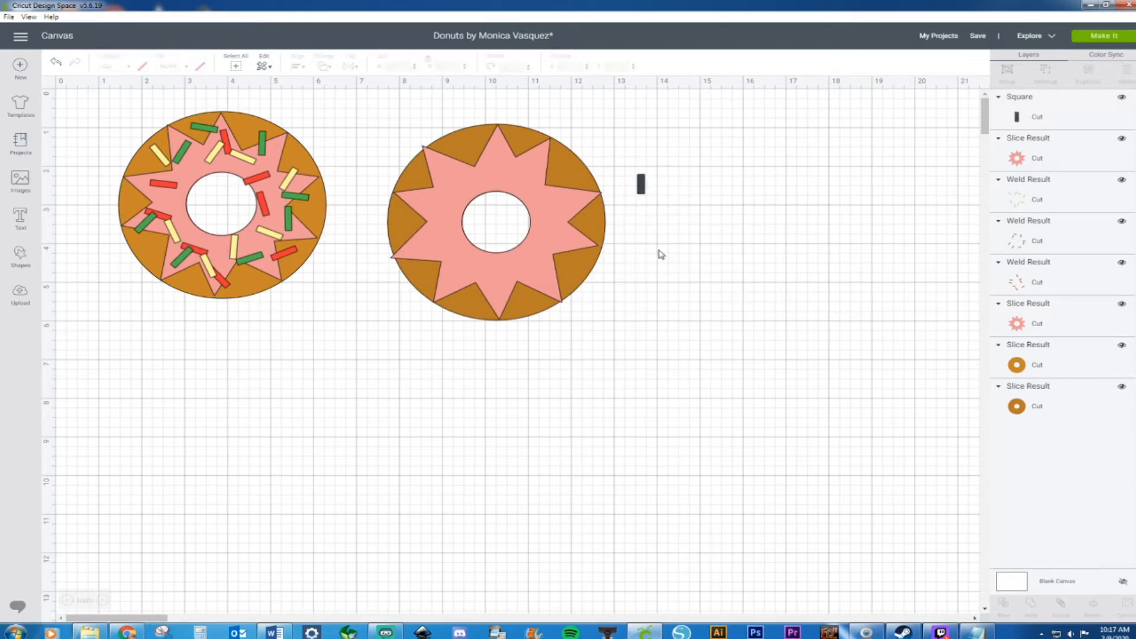
Step: Duplicate the small dark rectangle, then duplicate the pair, placing the copies side by side in a row of four
left_click(641, 185)
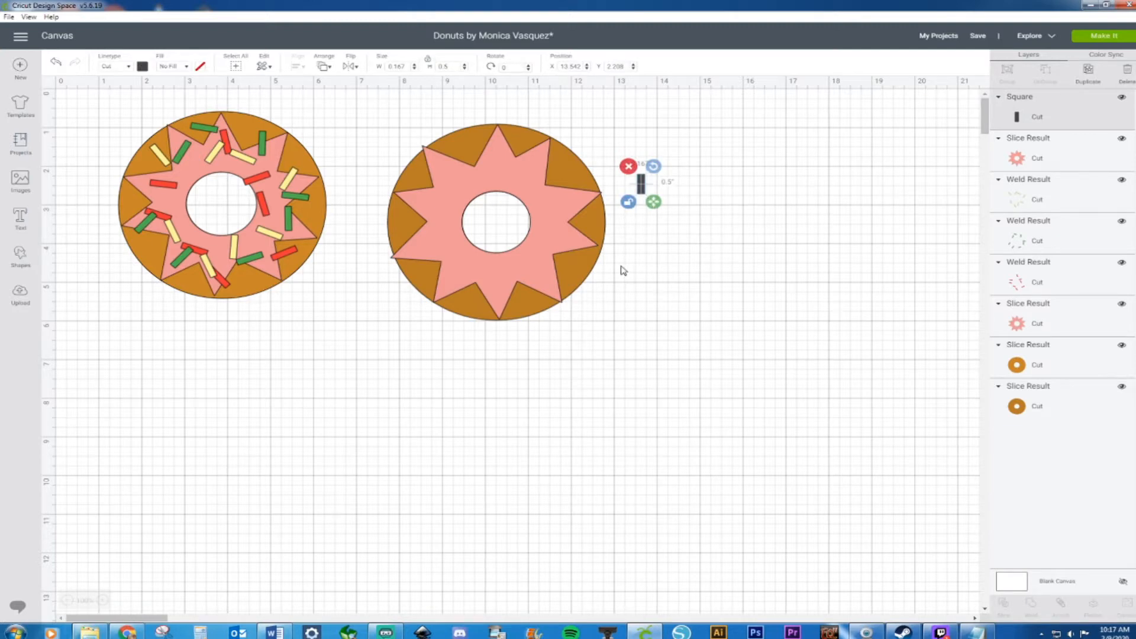
key("ctrl+d")
left_click_drag(661, 207, 655, 189)
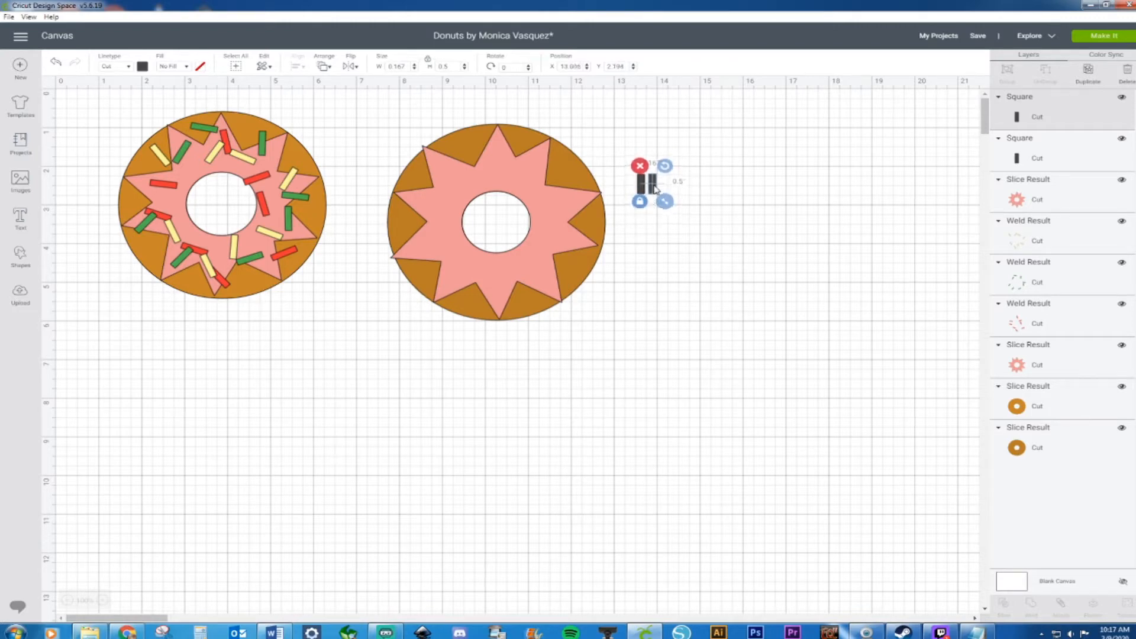
left_click(622, 150)
left_click_drag(625, 172, 694, 225)
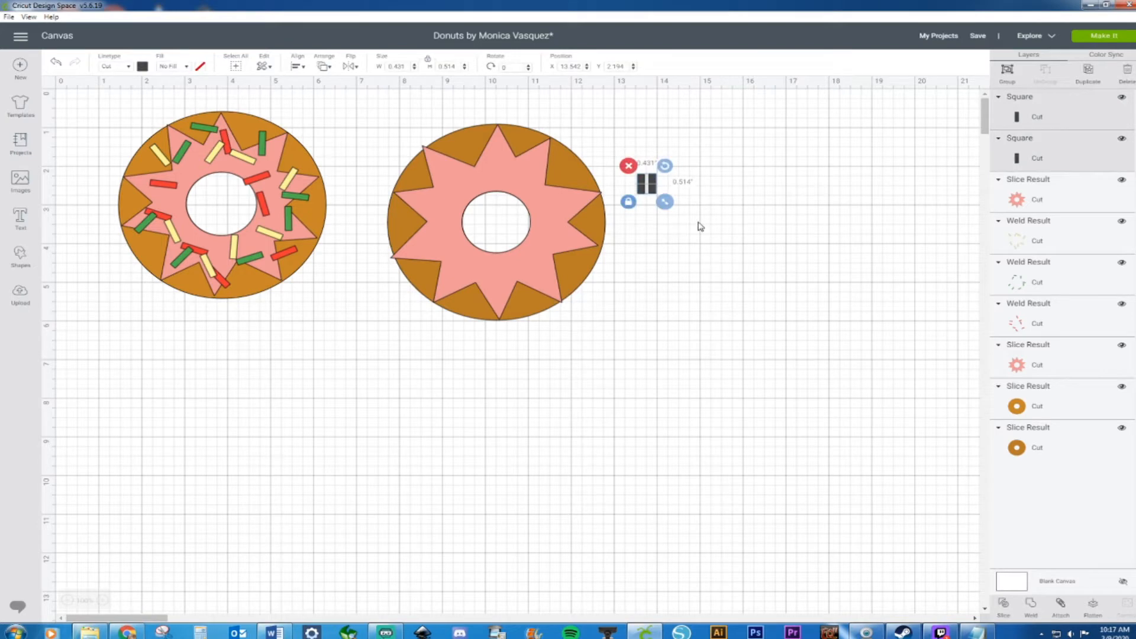
key("ctrl+d")
left_click_drag(678, 205, 679, 184)
Step: Align the four dark rectangles level with each other in their row
left_click_drag(626, 151, 689, 204)
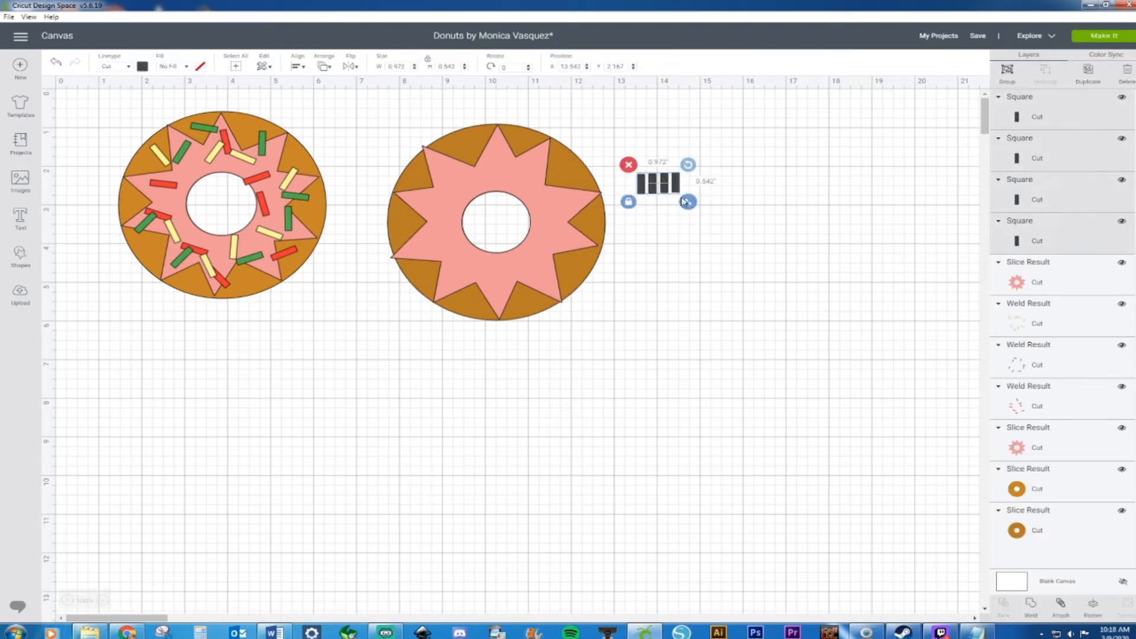
left_click(294, 69)
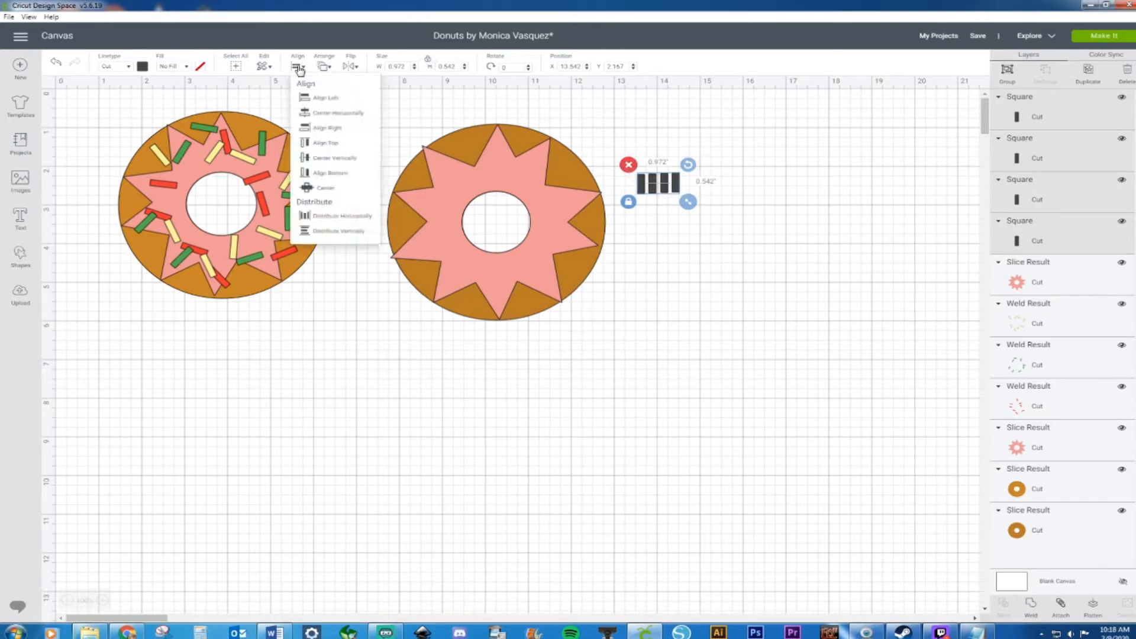
left_click(319, 188)
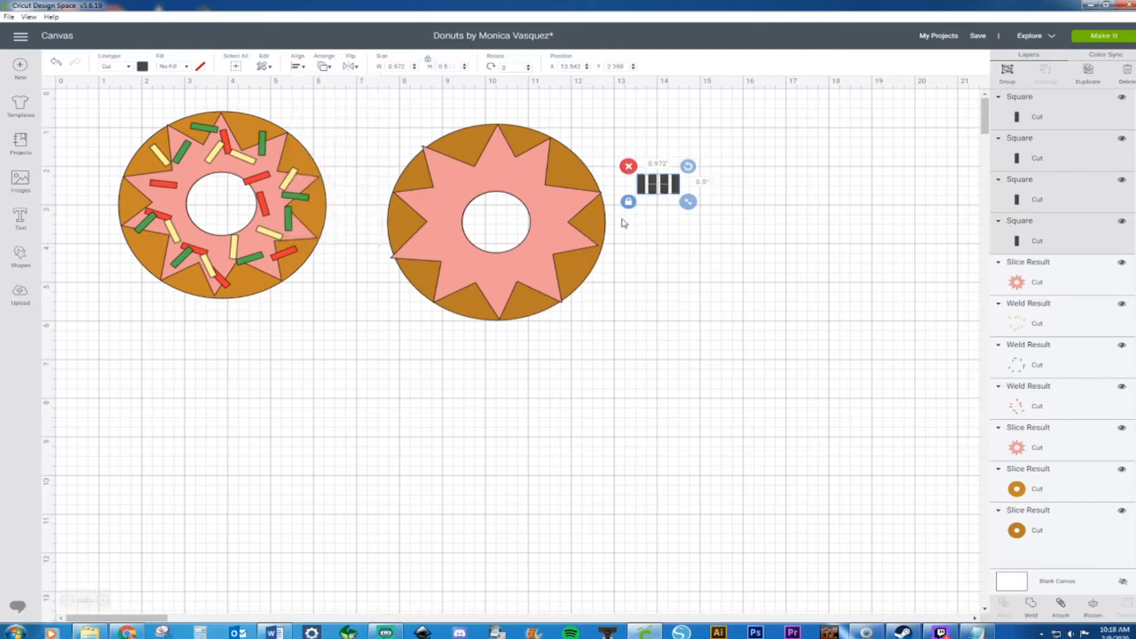
Step: Make two copies of the four-rectangle row and stack them beneath it, giving three rows
key("ctrl+d")
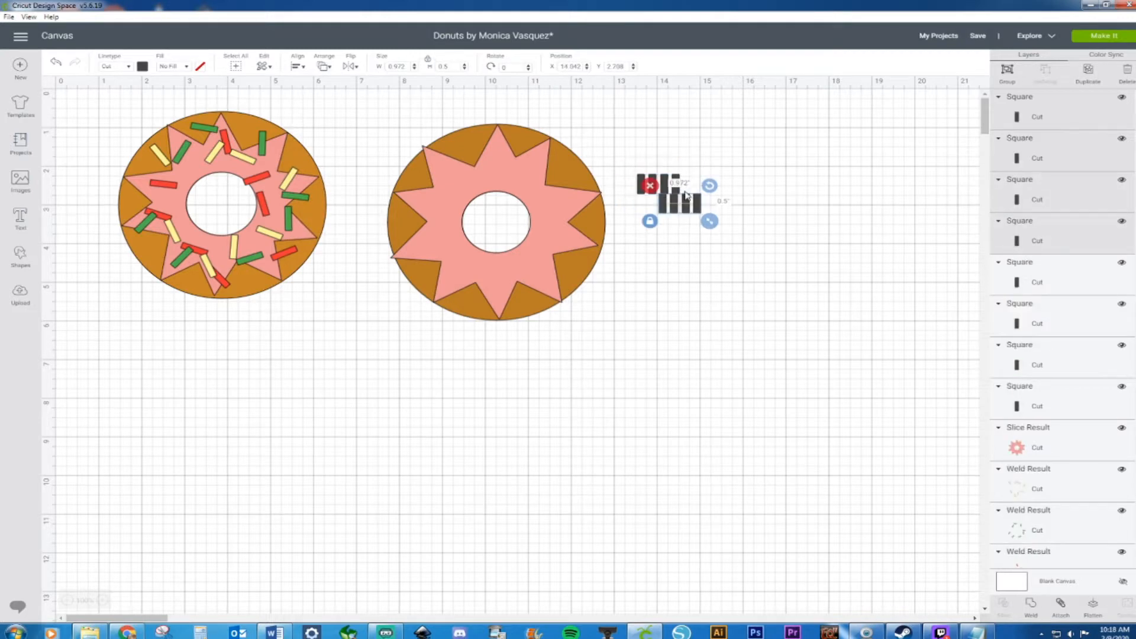
left_click_drag(685, 204, 651, 245)
key("ctrl+v")
left_click(738, 233)
left_click_drag(718, 235, 657, 243)
left_click(738, 243)
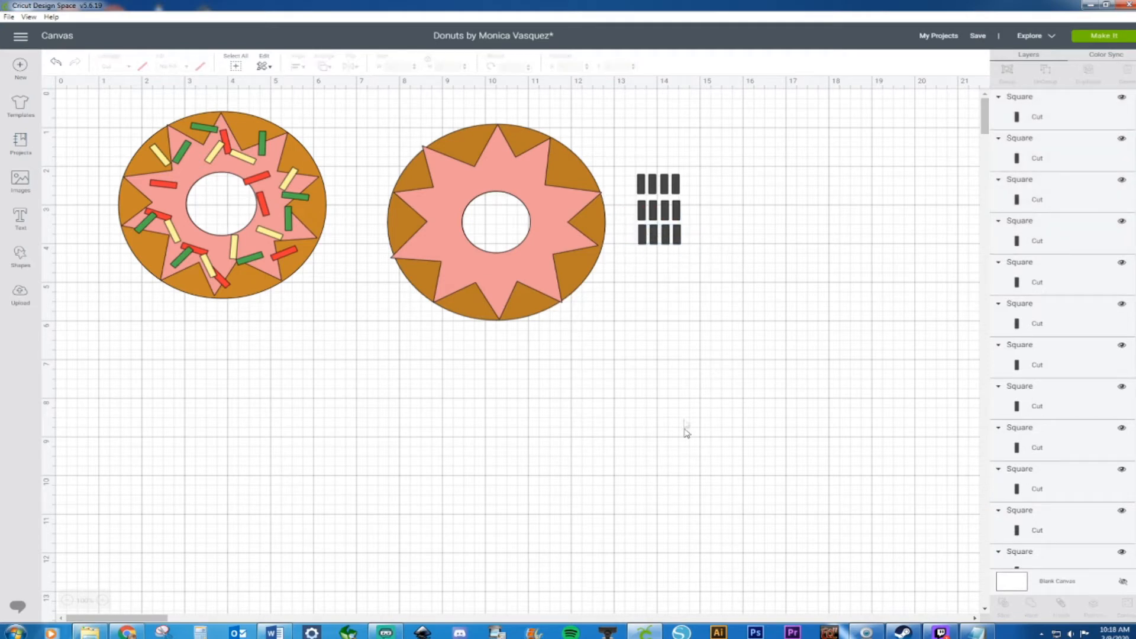
Step: Colour the top row of four rectangles red
left_click_drag(631, 162, 695, 184)
left_click(143, 67)
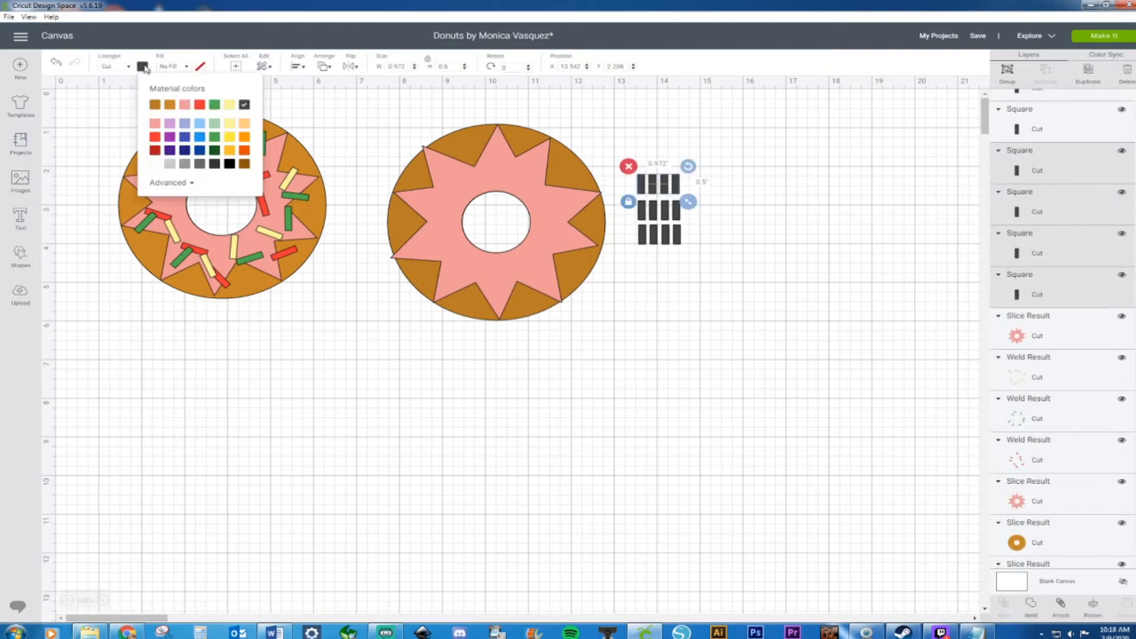
left_click(718, 243)
Step: Colour the middle row of four rectangles light yellow
left_click_drag(698, 215, 614, 210)
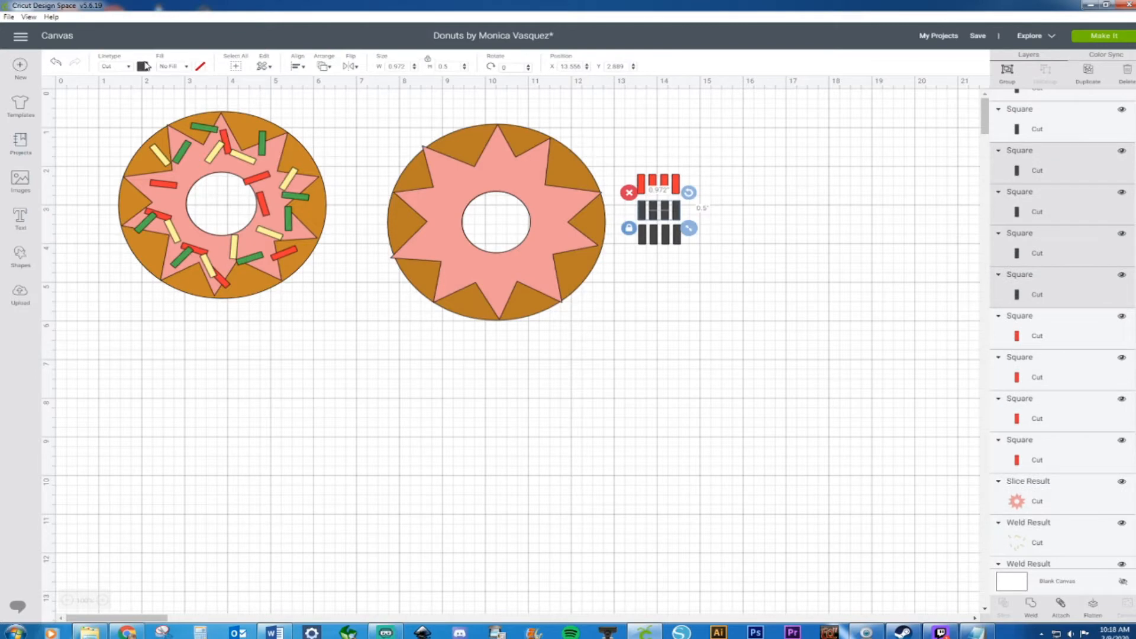
left_click(143, 67)
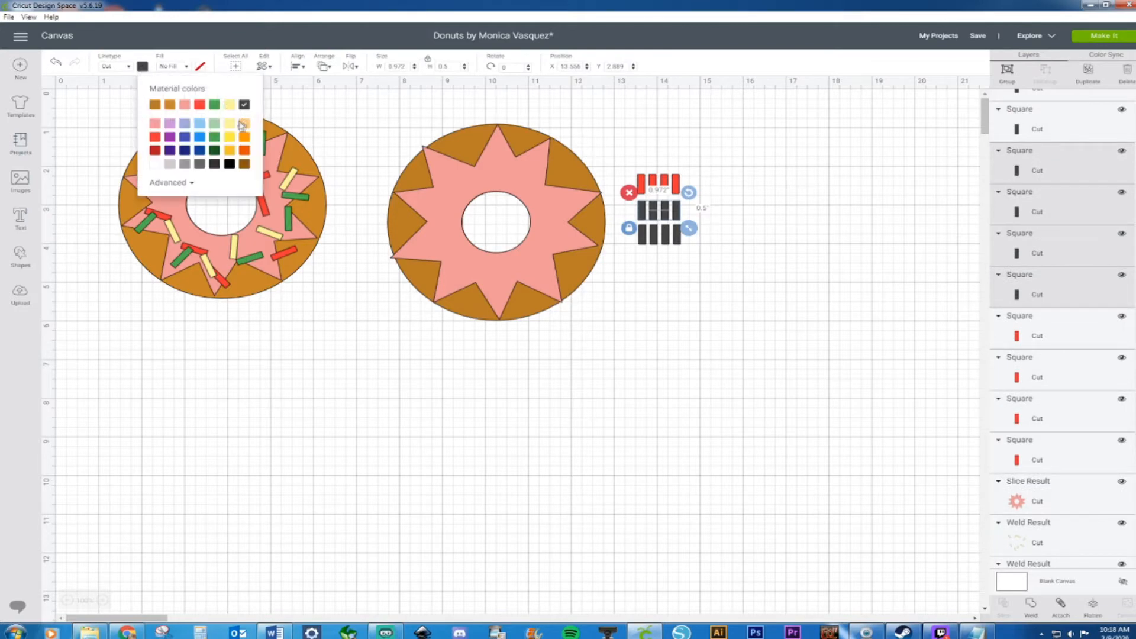
left_click(237, 123)
Step: Colour the bottom row of four dark rectangles green
left_click(709, 301)
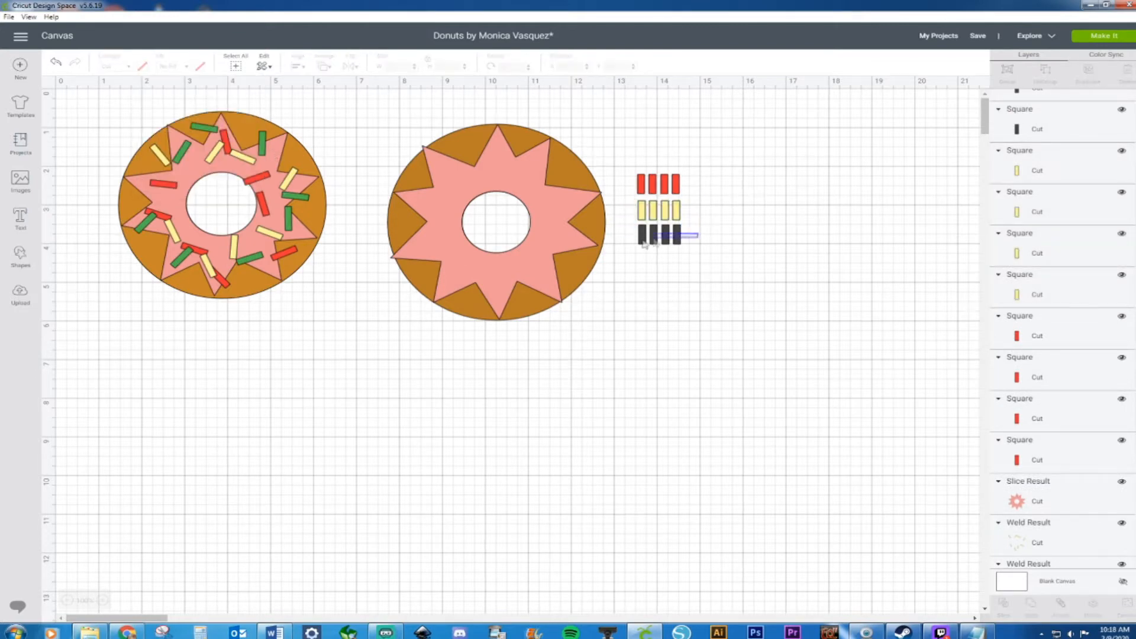
left_click(142, 66)
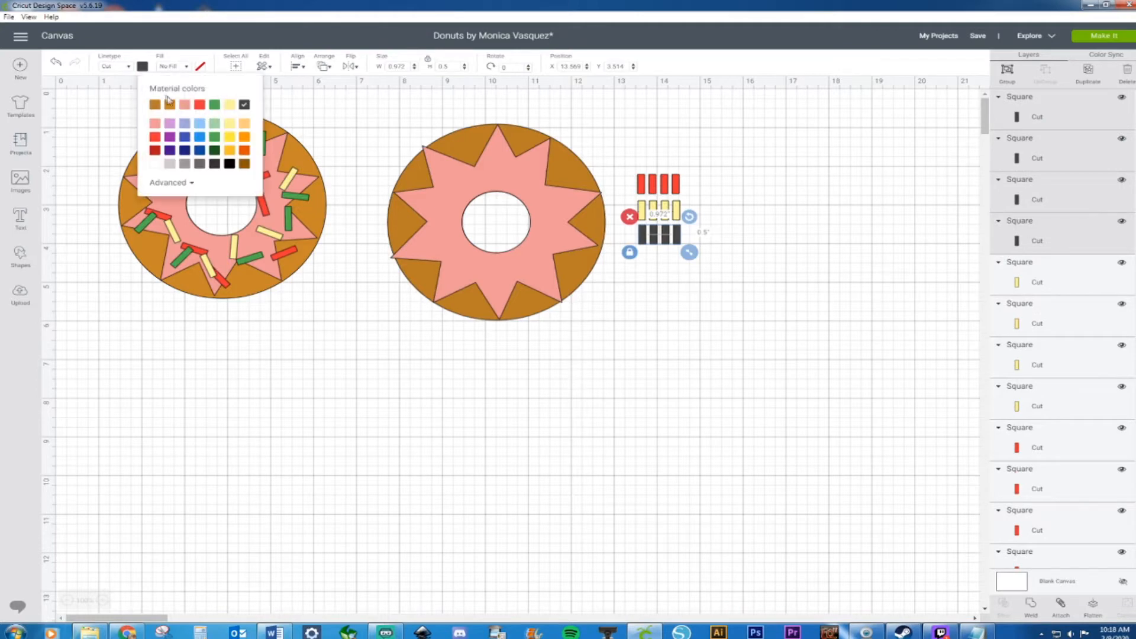
left_click(214, 105)
left_click(629, 371)
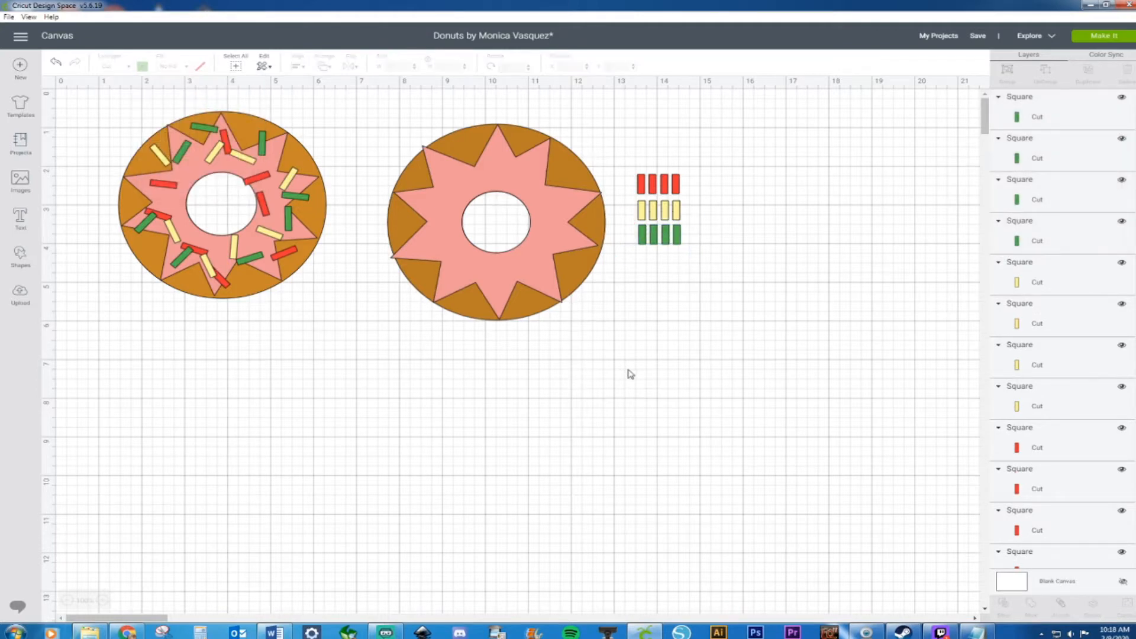
Step: Scatter the four red rectangles over the second donut's icing as sprinkles, rotating them to varied angles
left_click_drag(643, 191, 541, 156)
left_click(664, 192)
left_click_drag(673, 185, 467, 260)
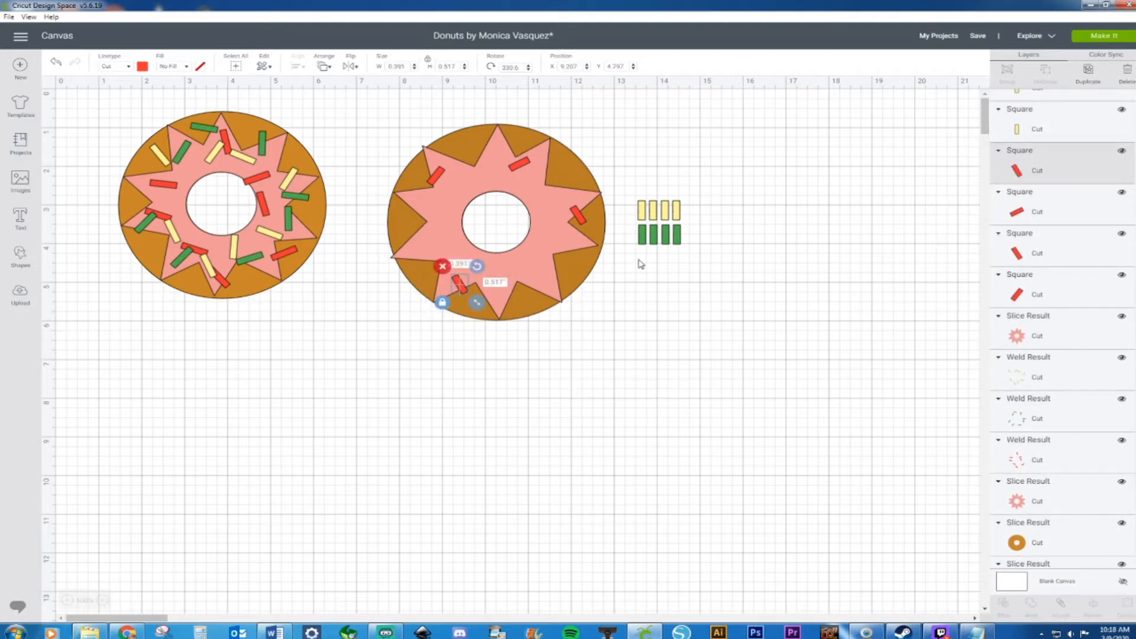
Step: Place the four light yellow rectangles around the second donut as sprinkles, tilting some of them
left_click_drag(645, 220, 429, 235)
left_click_drag(655, 219, 569, 166)
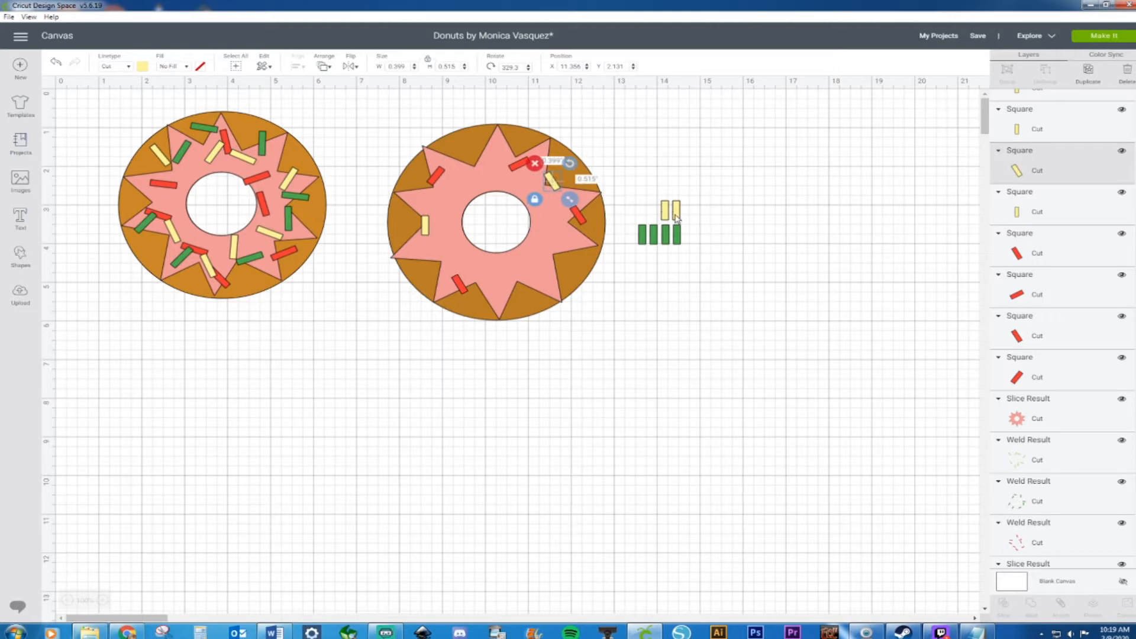
left_click_drag(670, 214, 546, 256)
left_click(684, 259)
left_click_drag(670, 220, 569, 252)
left_click_drag(671, 216, 477, 170)
Step: Spread the four green rectangles over the second donut as sprinkles, each rotated to a slanted angle
left_click_drag(639, 238, 653, 280)
left_click_drag(638, 236, 432, 245)
left_click(654, 248)
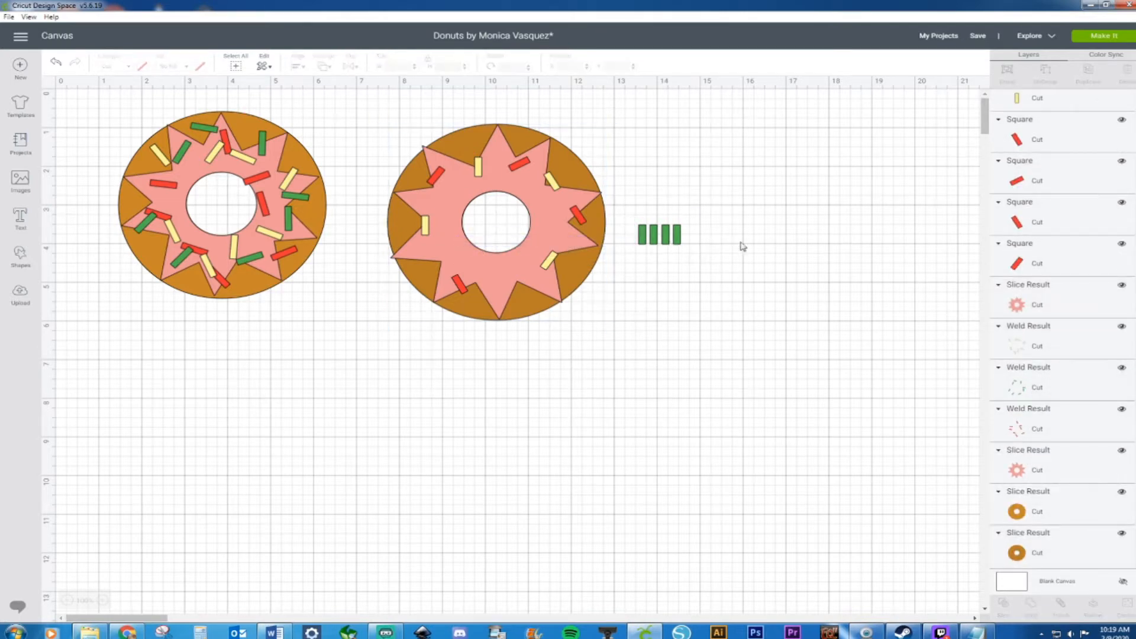
left_click_drag(651, 237, 537, 243)
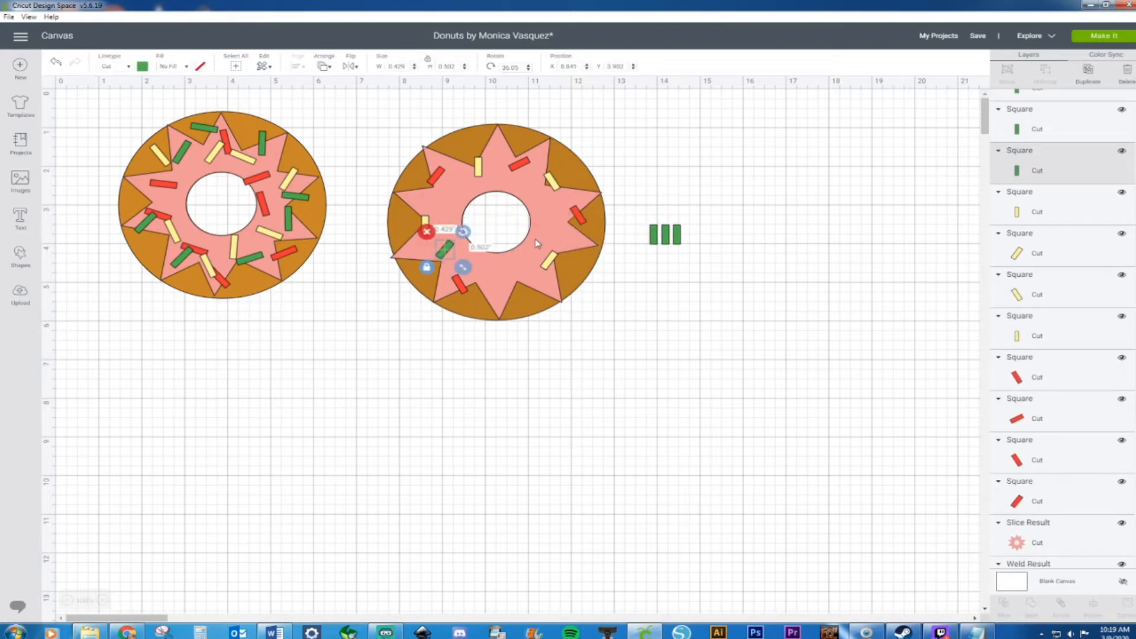
mouse_move(646, 240)
left_mouse_down()
mouse_move(544, 157)
mouse_move(652, 213)
mouse_move(657, 235)
mouse_move(534, 283)
mouse_move(648, 262)
mouse_move(501, 160)
mouse_move(472, 178)
mouse_move(508, 158)
mouse_move(466, 189)
mouse_move(490, 173)
mouse_move(485, 204)
mouse_move(441, 195)
mouse_move(458, 158)
left_mouse_up()
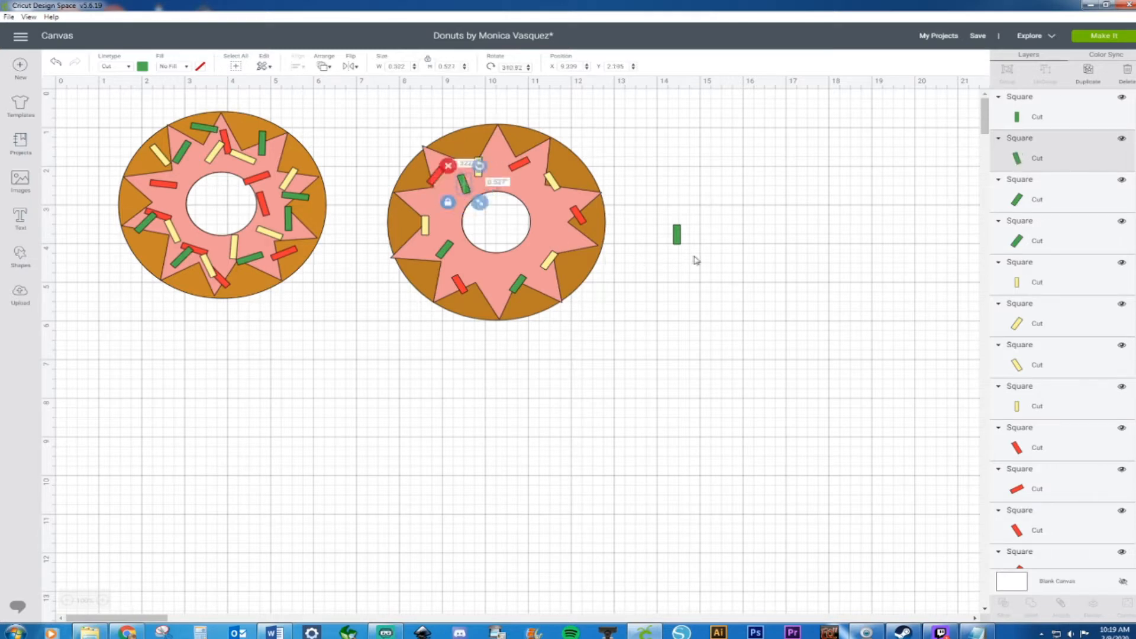
left_click_drag(678, 237, 535, 141)
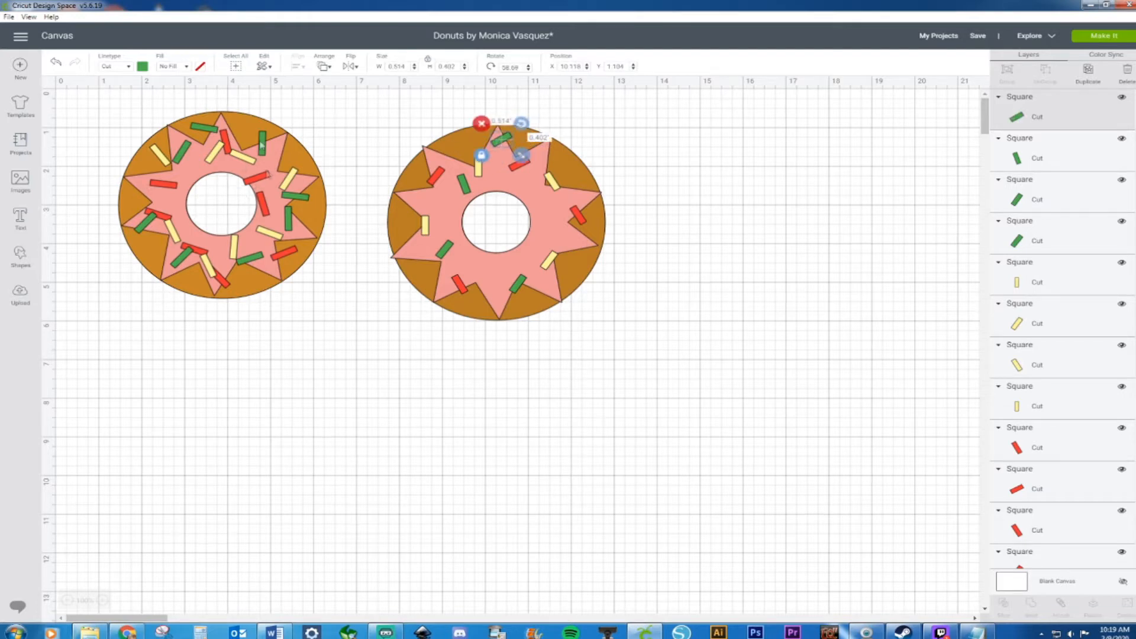
left_click(717, 313)
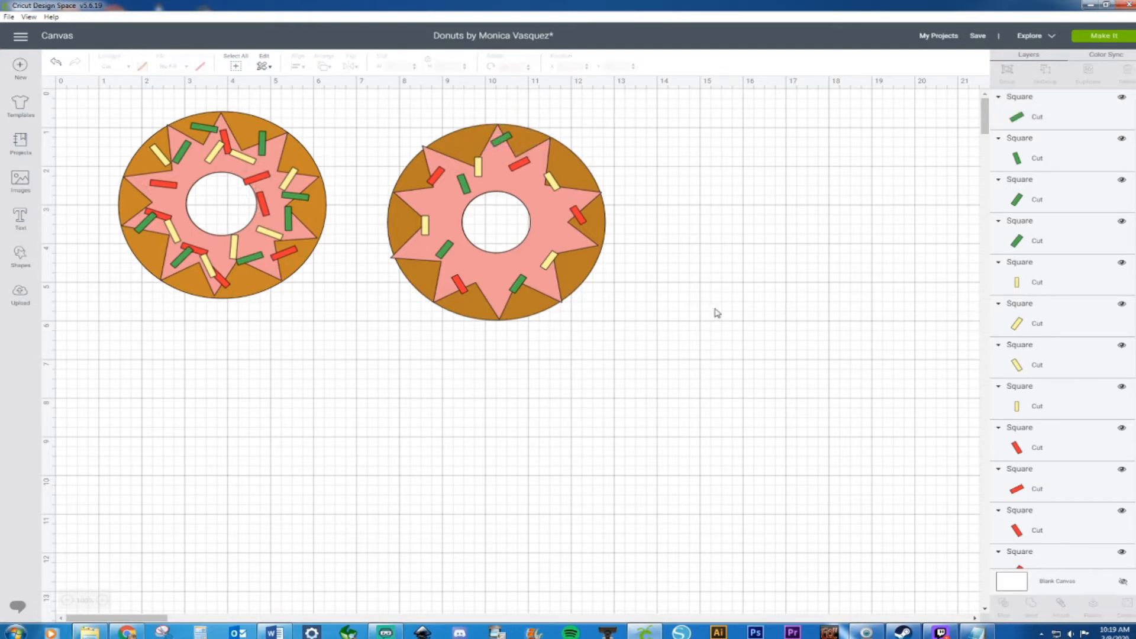
Step: Duplicate the four red sprinkles on the second donut together and flip the copies vertically
left_click(458, 284)
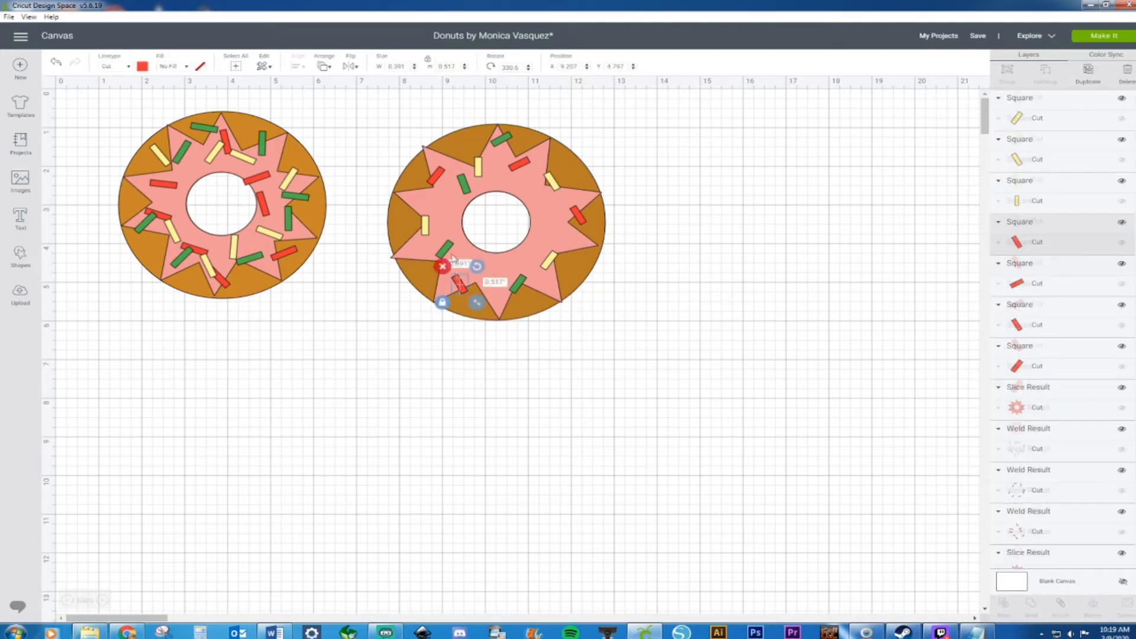
left_click(439, 175, "shift")
left_click(522, 165, "shift")
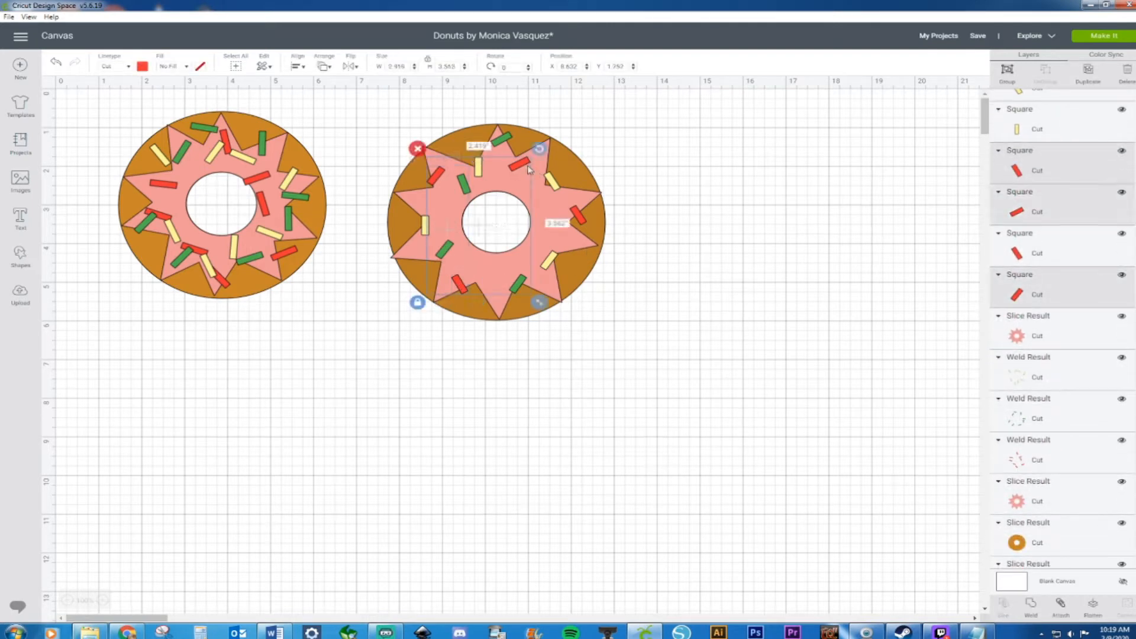
left_click(578, 215, "shift")
key("ctrl+d")
left_click(354, 70)
left_click(368, 102)
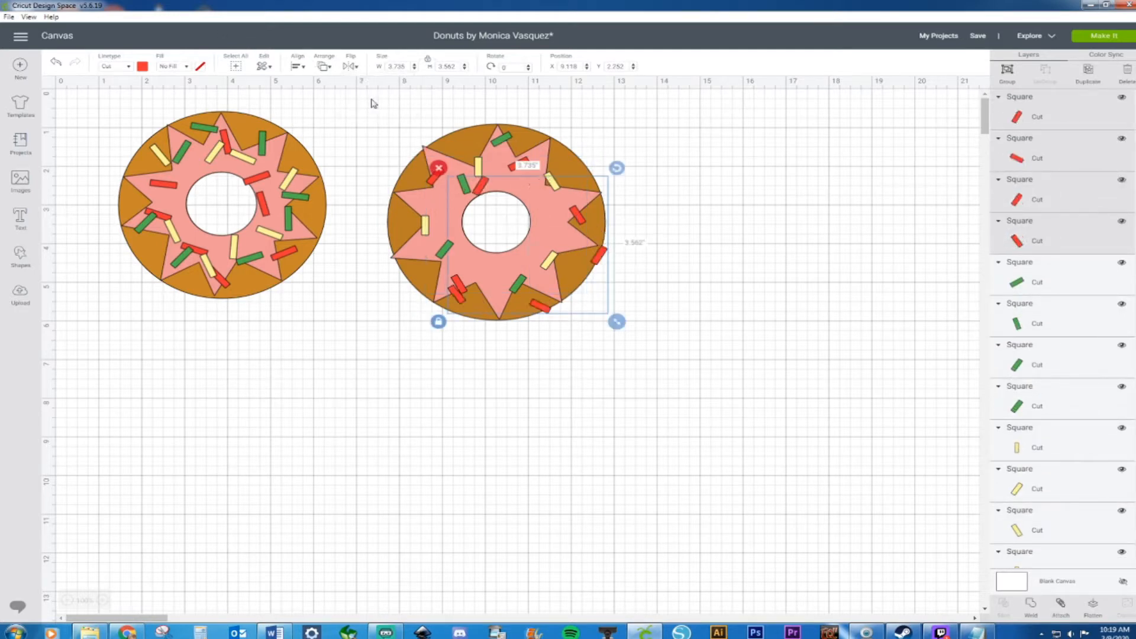
Step: Separate the four copied red sprinkles and distribute them over empty areas of the second donut
left_click_drag(598, 257, 842, 312)
left_click(736, 254)
left_click_drag(722, 238, 529, 257)
left_click_drag(697, 348, 439, 220)
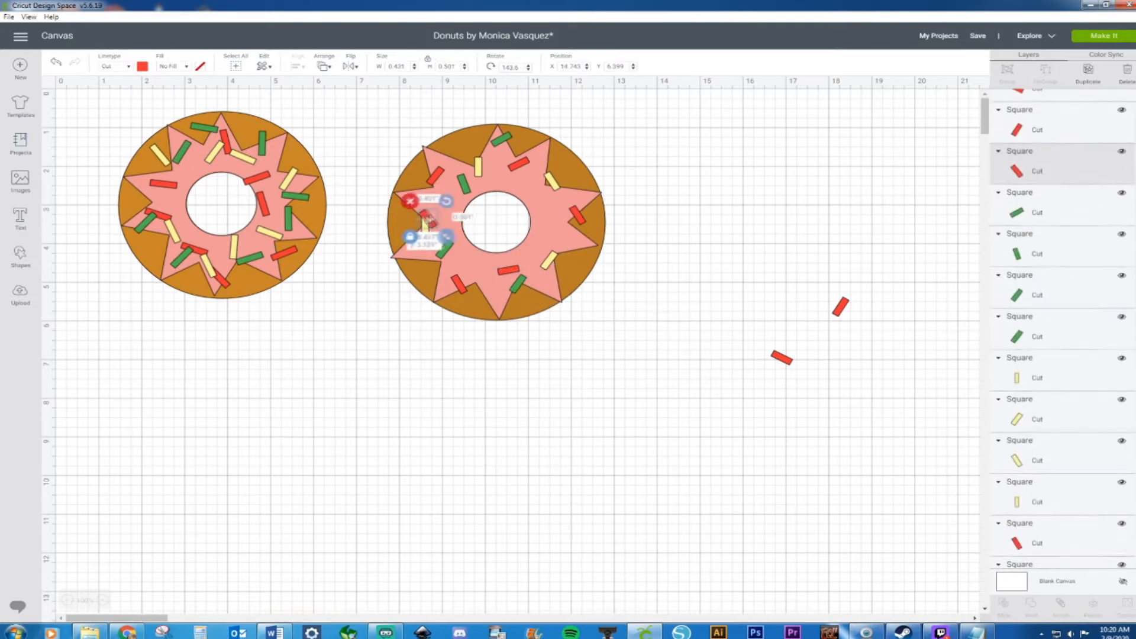
left_click_drag(847, 301, 564, 168)
left_click_drag(781, 357, 468, 256)
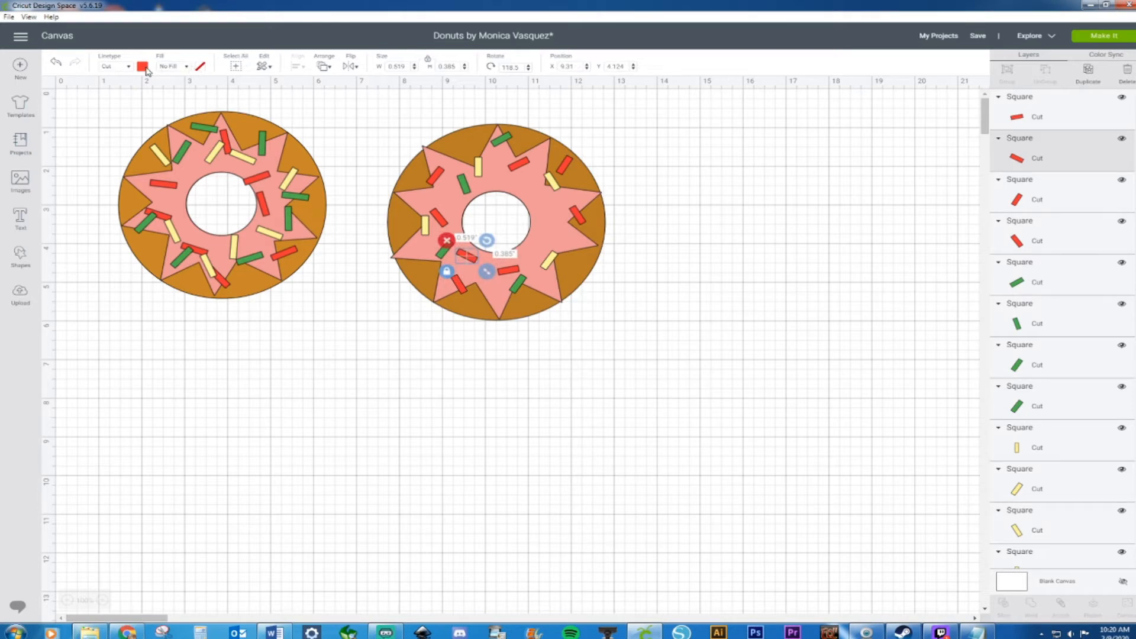
Step: Recolour the copied red sprinkle just below and left of the second donut's hole light yellow
left_click(143, 67)
left_click(231, 106)
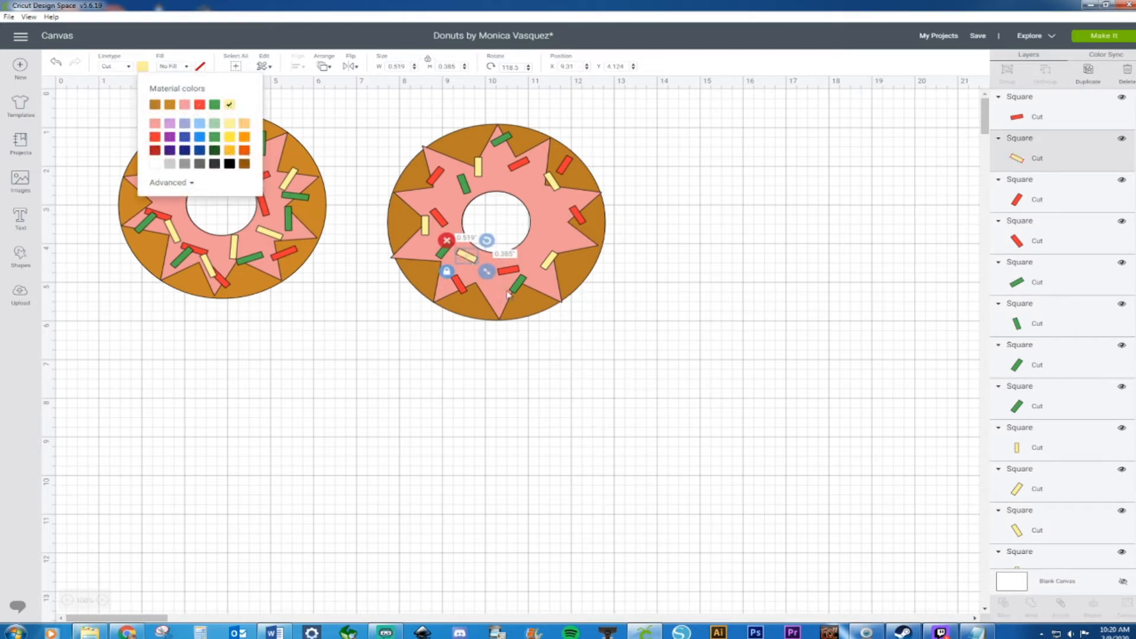
left_click(737, 195)
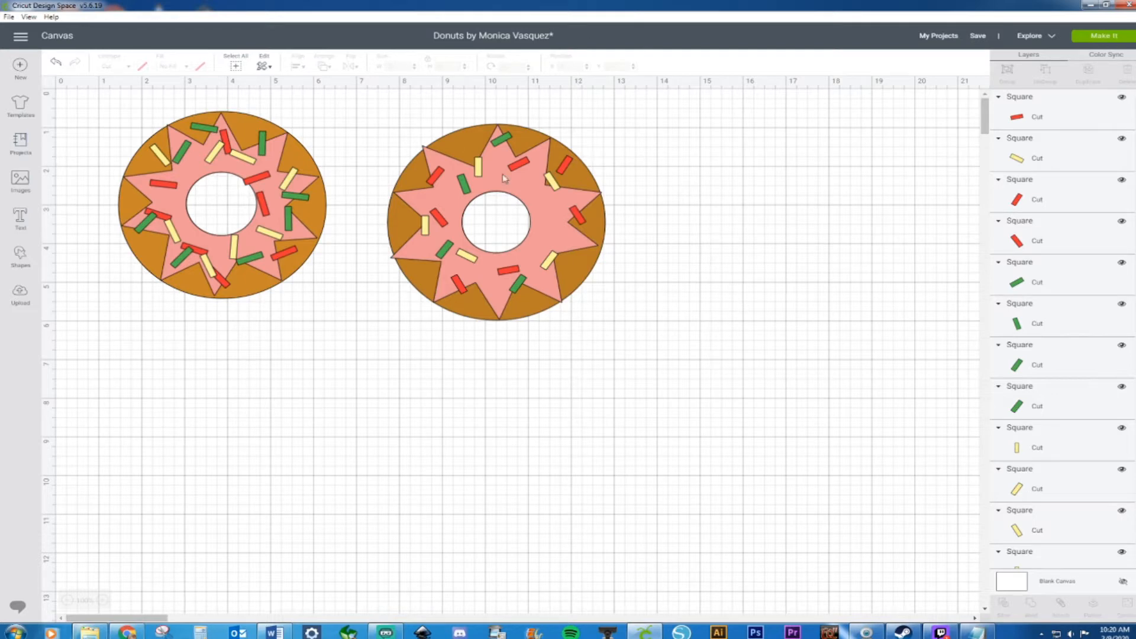
Step: Duplicate the complete second donut with its sprinkles and place the copy to its right
left_click_drag(385, 127, 655, 395)
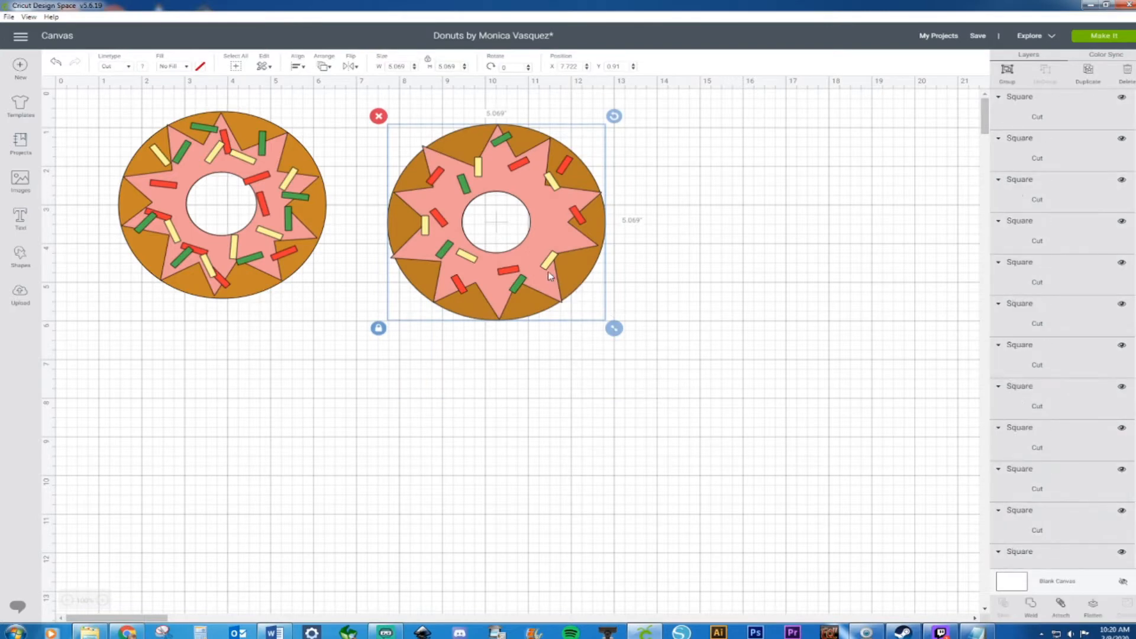
key("ctrl+d")
left_click_drag(549, 224, 850, 239)
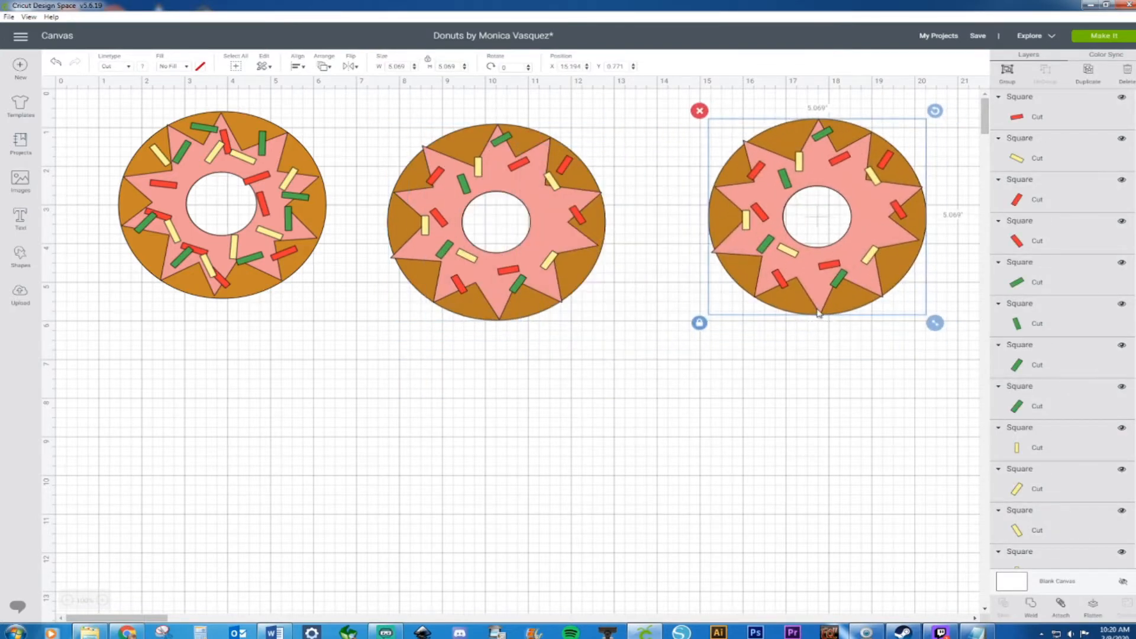
Step: Pull the pink star icing and the brown base out of the third donut, placing both separately below
left_click_drag(819, 302, 463, 556)
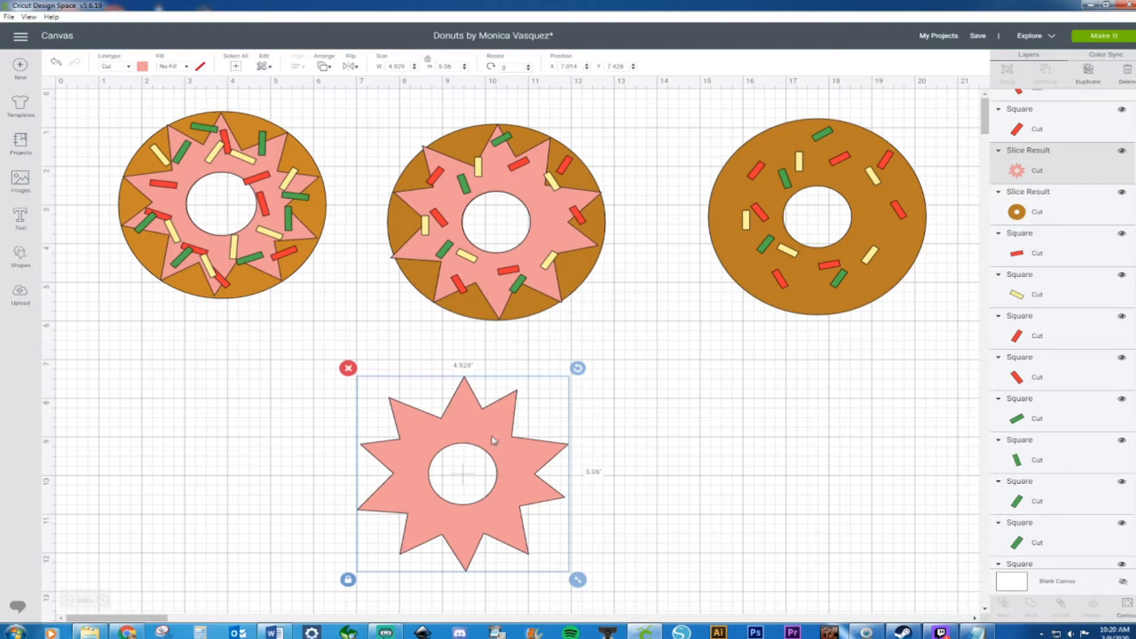
left_click(774, 422)
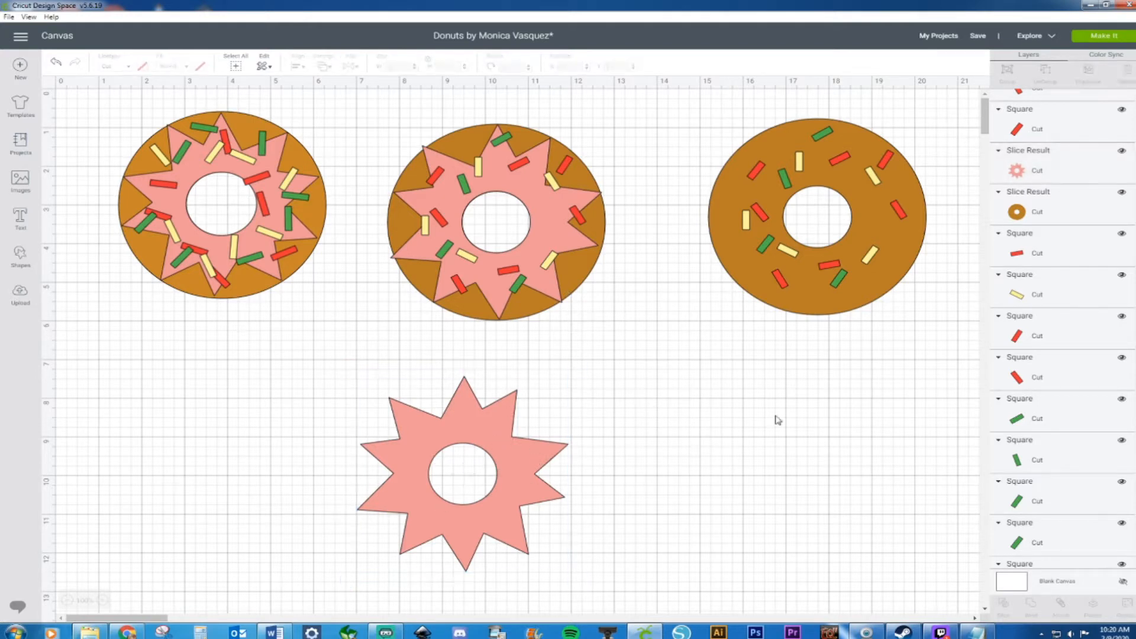
left_click_drag(730, 252, 738, 503)
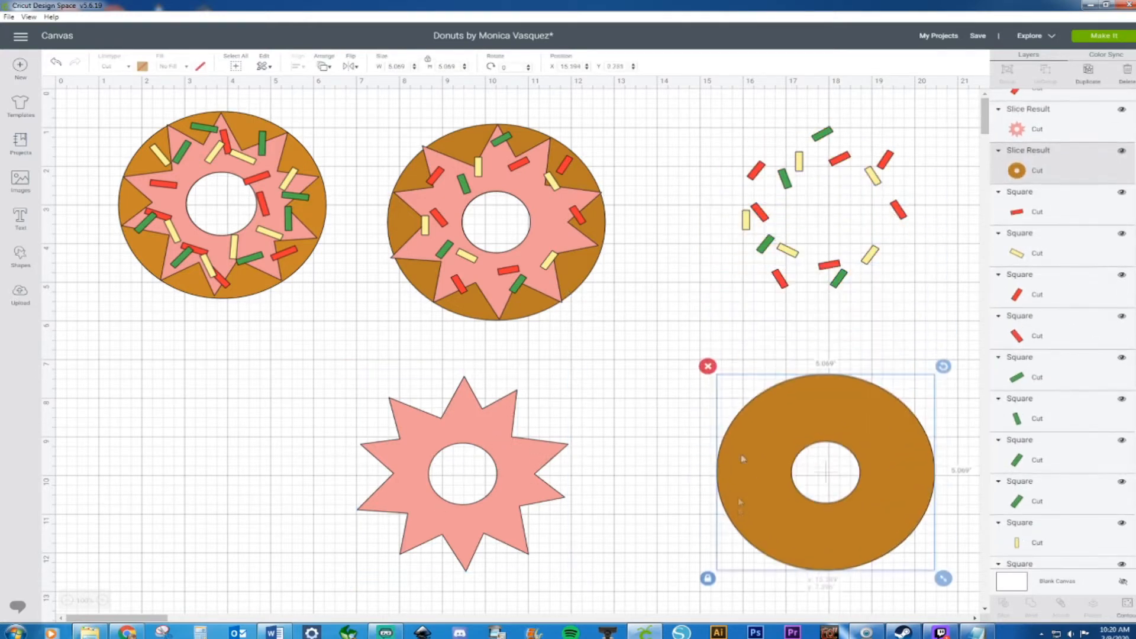
Step: Delete the leftover sprinkles of the third donut and move its brown base slightly up
left_click_drag(727, 104, 946, 299)
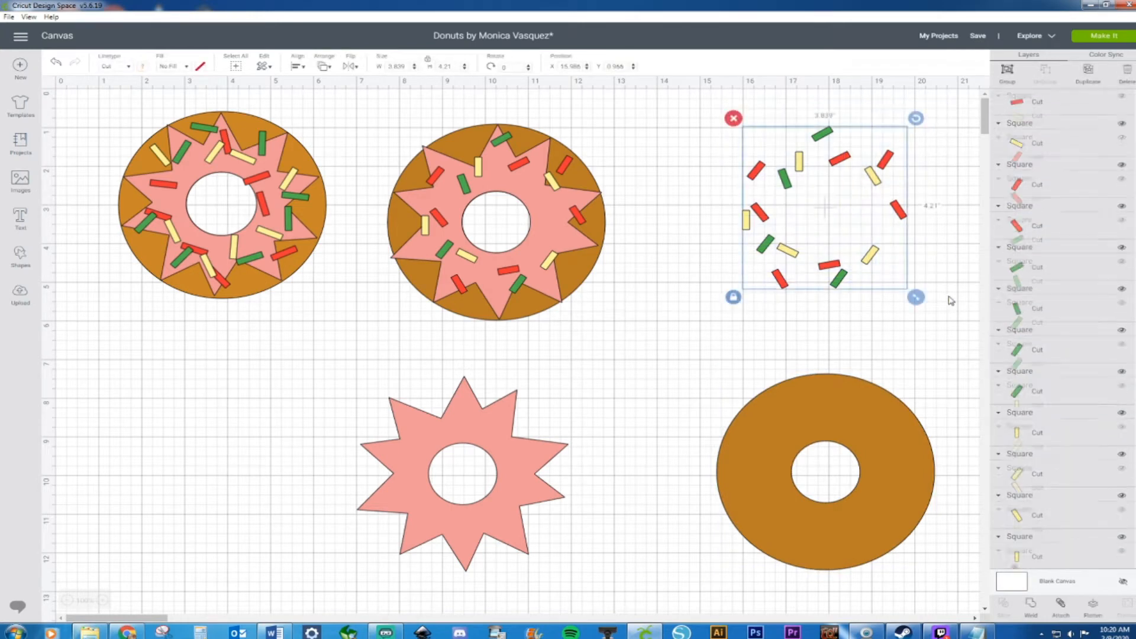
key("Delete")
left_click_drag(792, 427, 751, 374)
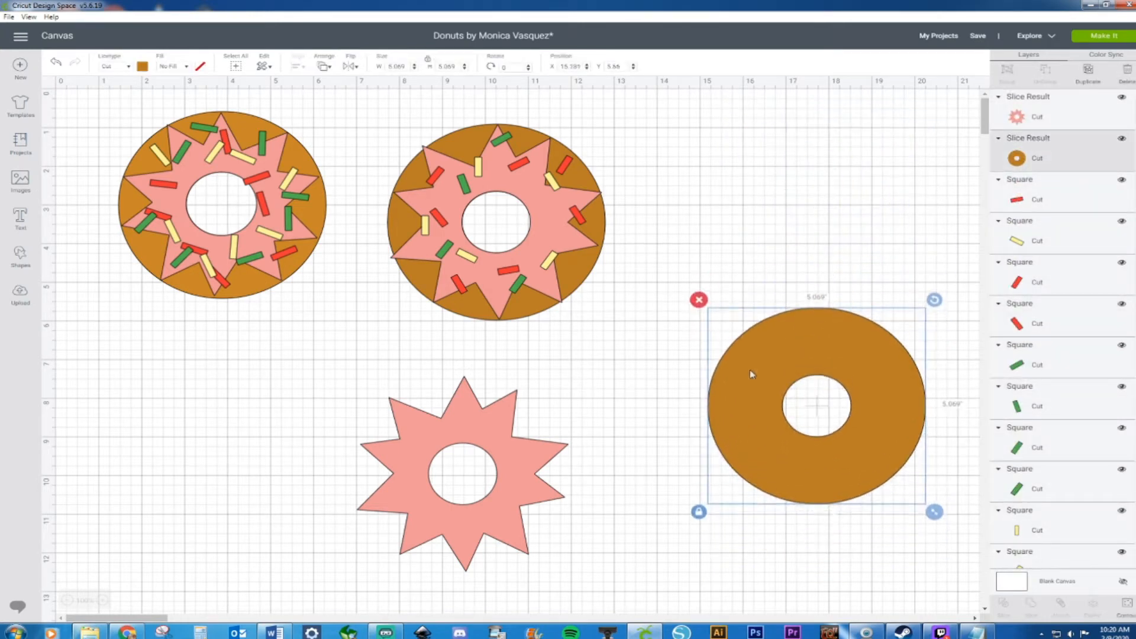
Step: Add a circle, reshape it into an upright ellipse about 0.611 by 1.667 inches, and place it over the loose star's top point
left_click(441, 428)
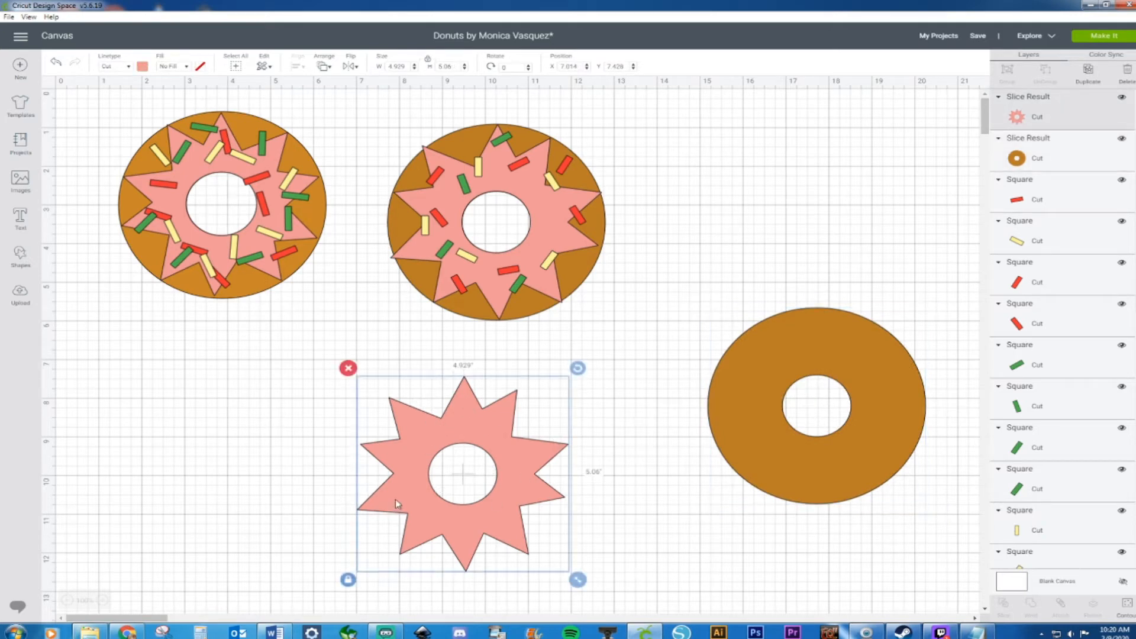
left_click(24, 252)
left_click(106, 183)
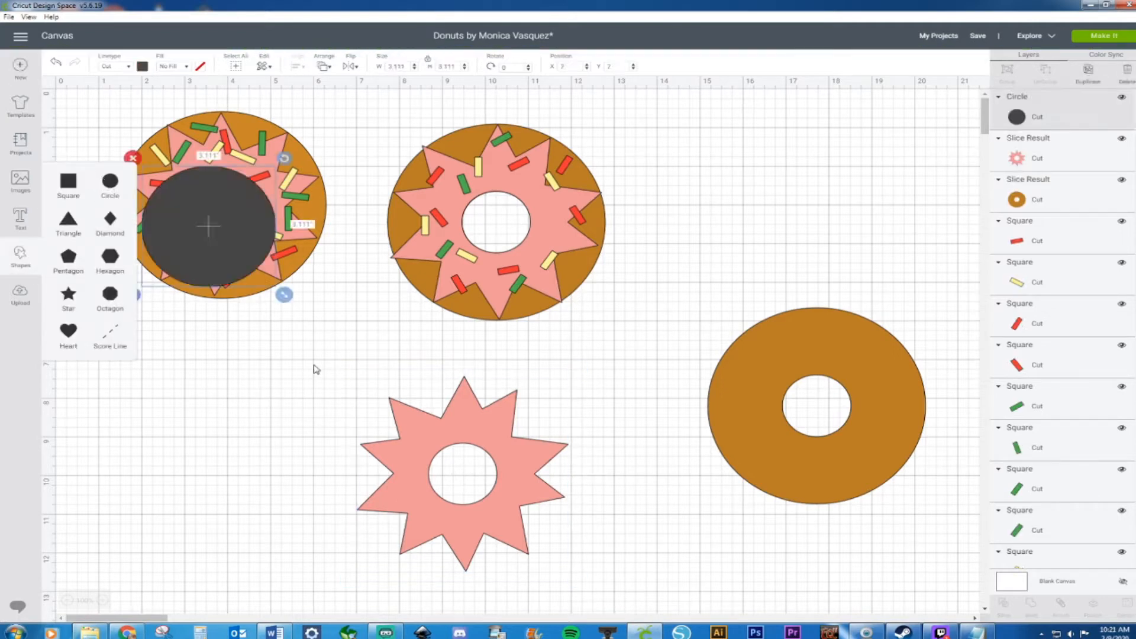
left_click_drag(240, 256, 325, 420)
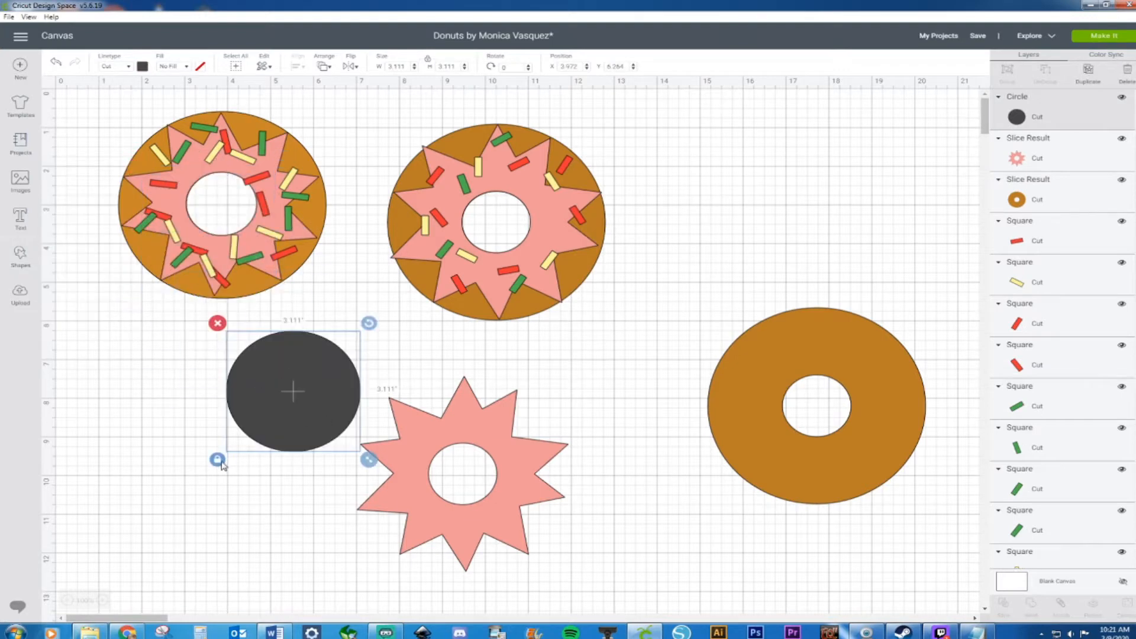
left_click_drag(368, 461, 468, 421)
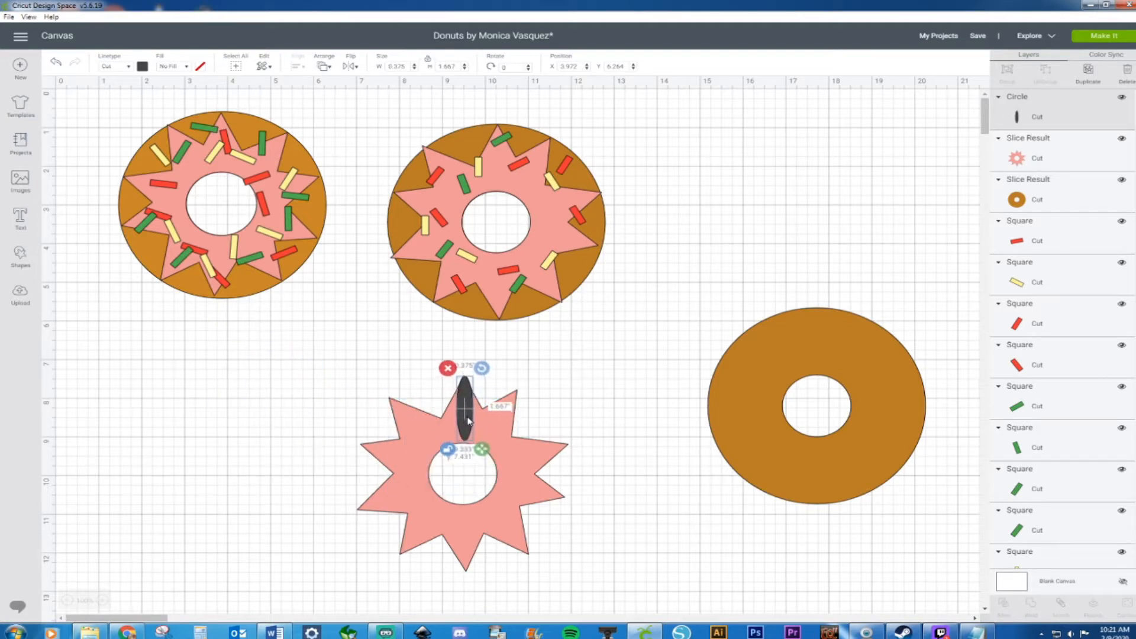
left_click_drag(487, 450, 458, 418)
left_click_drag(489, 452, 461, 417)
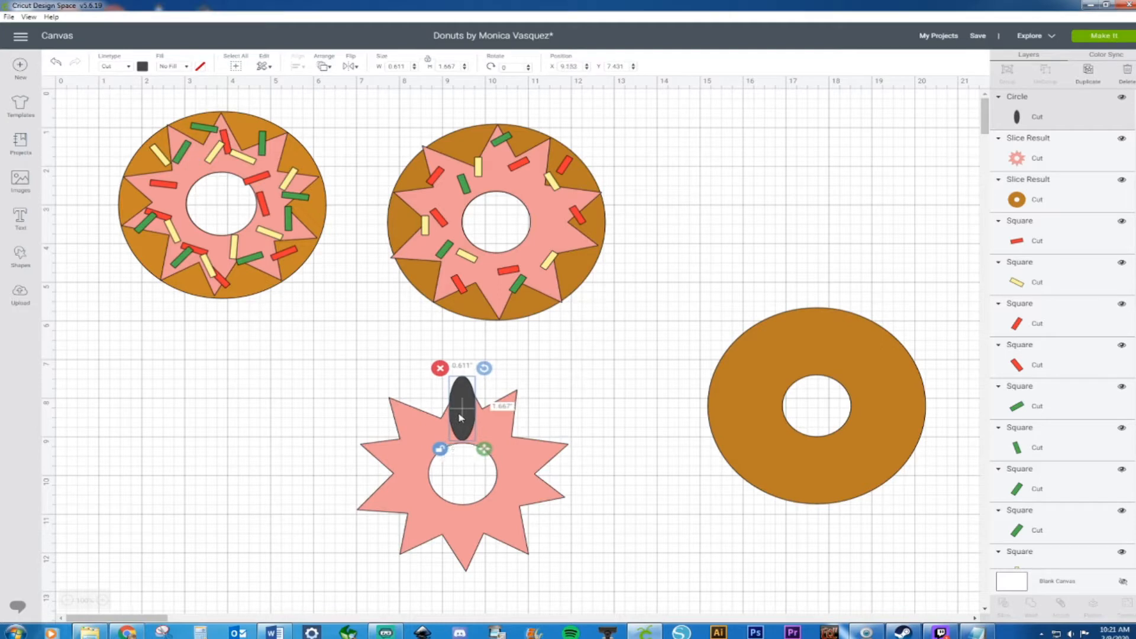
Step: Cover the star's upper-right, right and lower-right points with duplicated ellipses, rotating each to follow its point
key("ctrl+d")
mouse_move(511, 388)
left_mouse_down()
mouse_move(525, 399)
mouse_move(517, 406)
left_mouse_up()
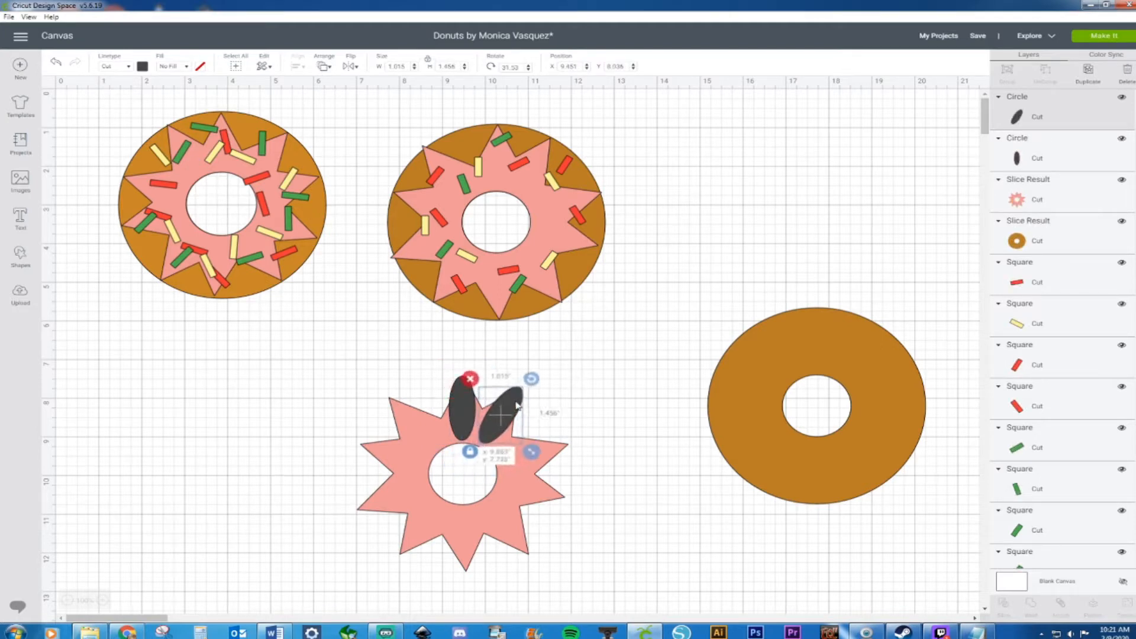
key("ctrl+d")
left_click_drag(555, 402, 537, 451)
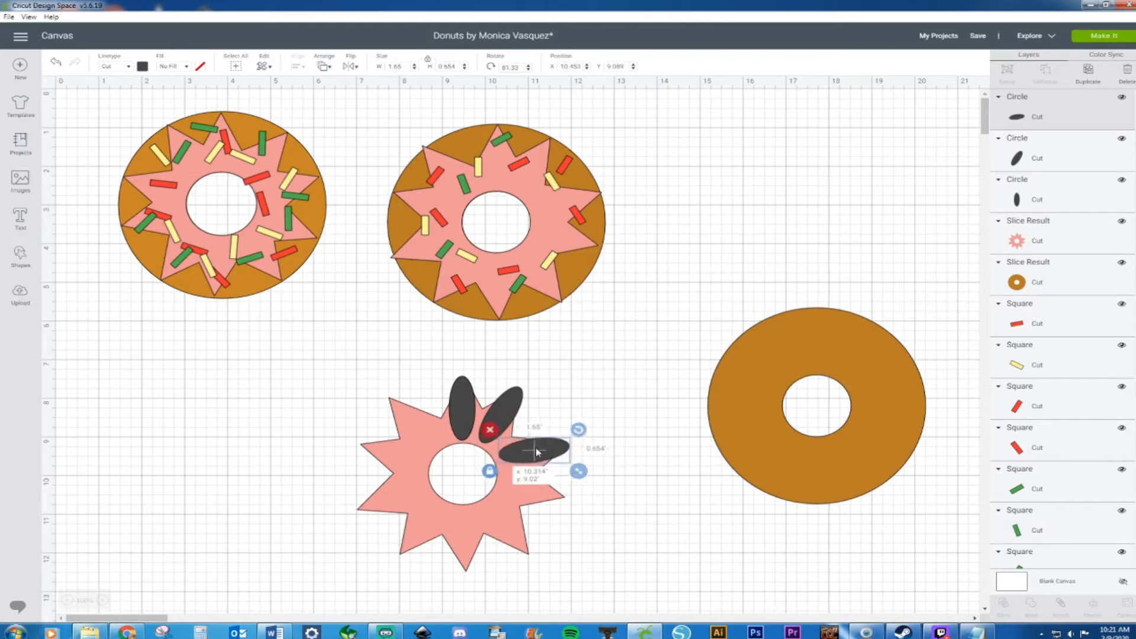
key("ctrl+d")
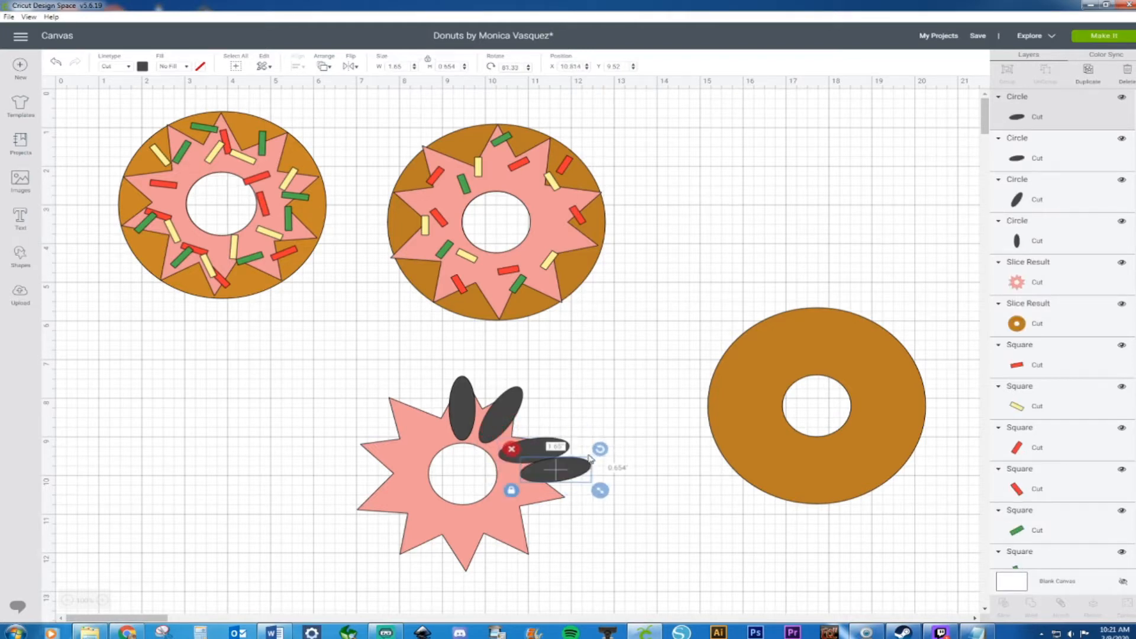
left_click_drag(599, 450, 499, 537)
Step: Duplicate the ellipse onto the star's bottom, lower-left and lower left-hand points, rotating each copy to match its point
key("ctrl+d")
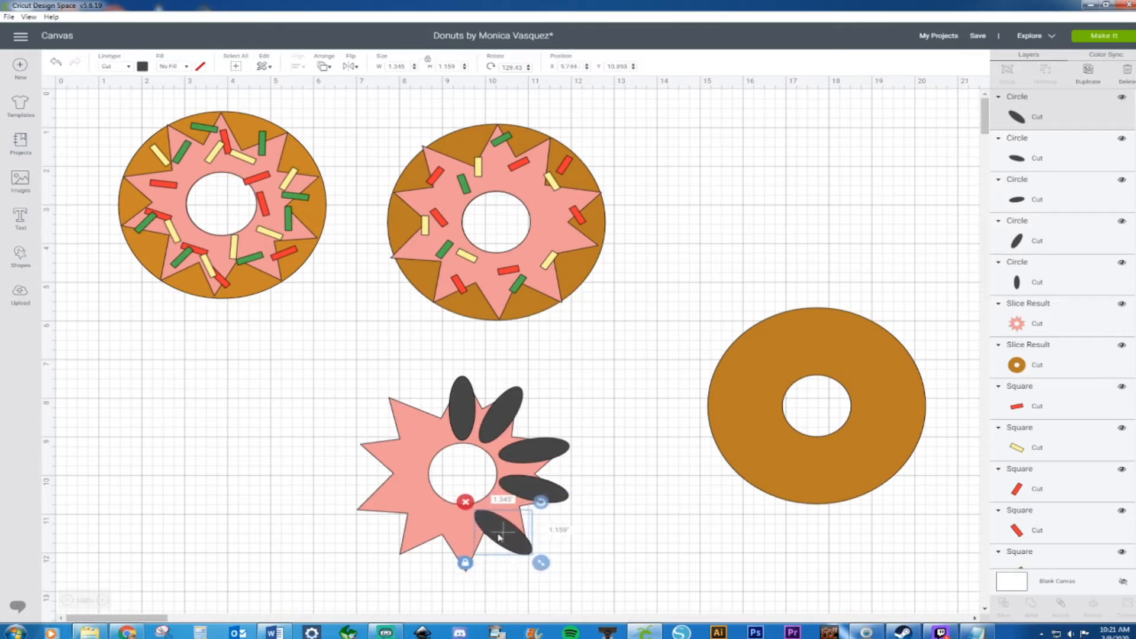
key("ctrl+d")
left_click_drag(565, 524, 572, 554)
left_click_drag(523, 556, 455, 542)
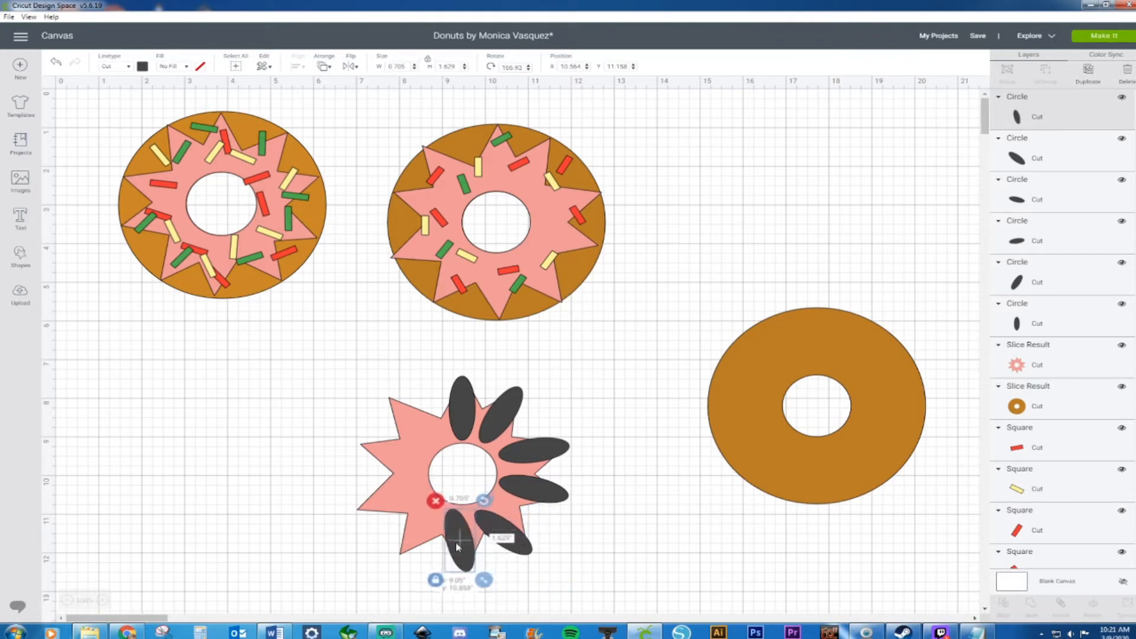
key("ctrl+d")
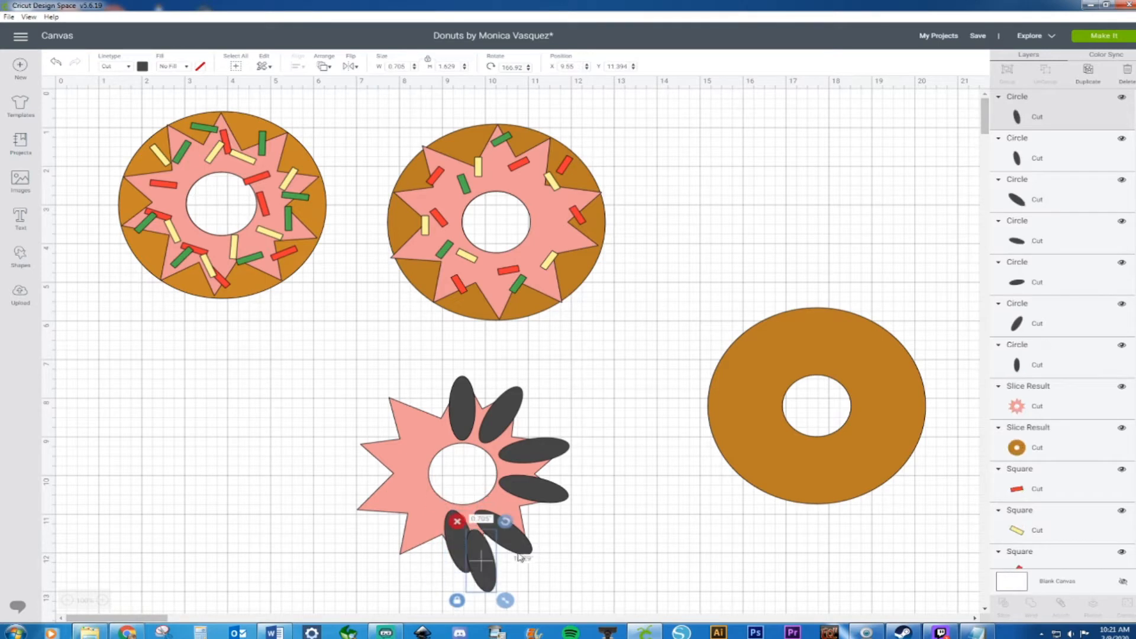
left_click_drag(507, 523, 385, 491)
Step: Place rotated copies of the ellipse over the star's two remaining upper-left points
key("ctrl+d")
key("ctrl+d")
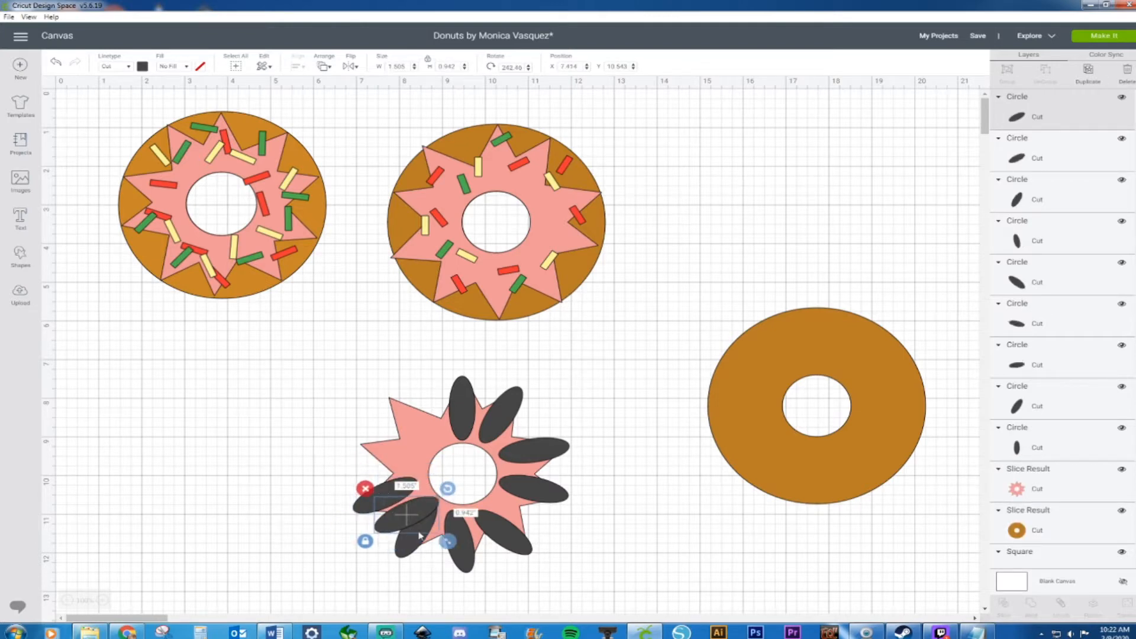
left_click_drag(402, 512, 417, 458)
key("ctrl+d")
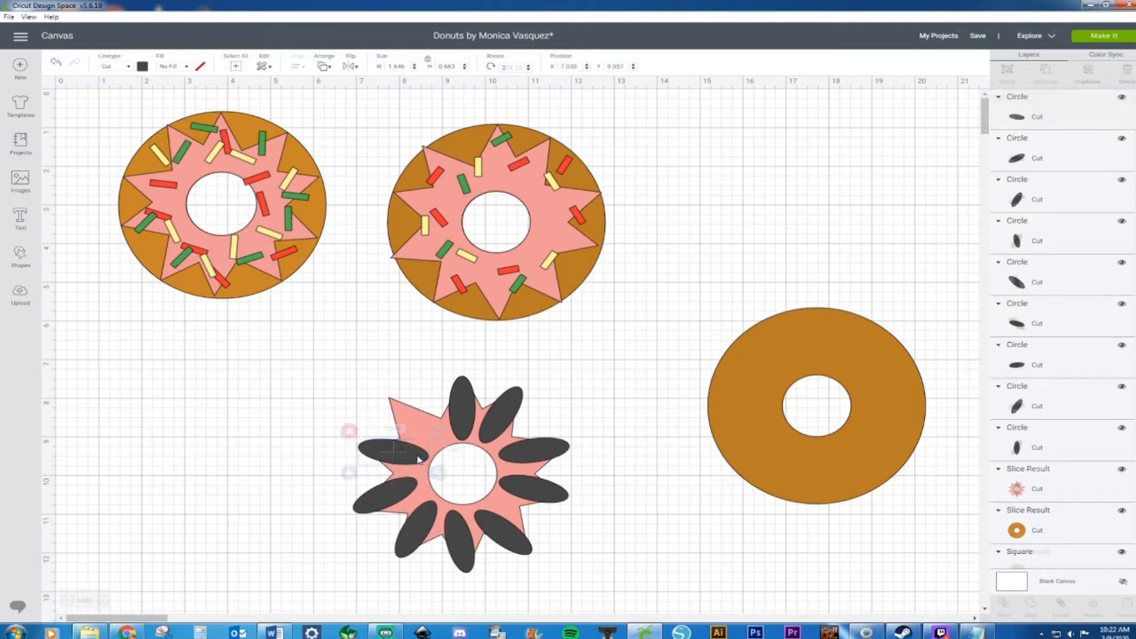
left_click_drag(460, 451, 423, 422)
Step: Weld all the dark ellipses with the loose pink star into one rounded icing shape
left_click_drag(287, 359, 579, 583)
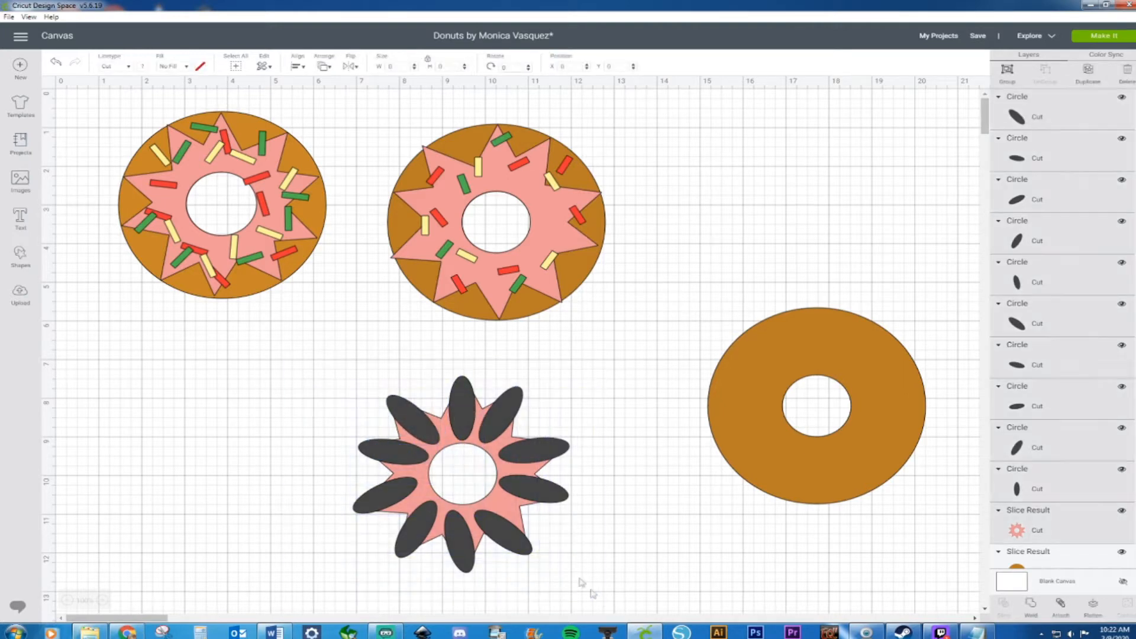
right_click(521, 531)
left_click(544, 493)
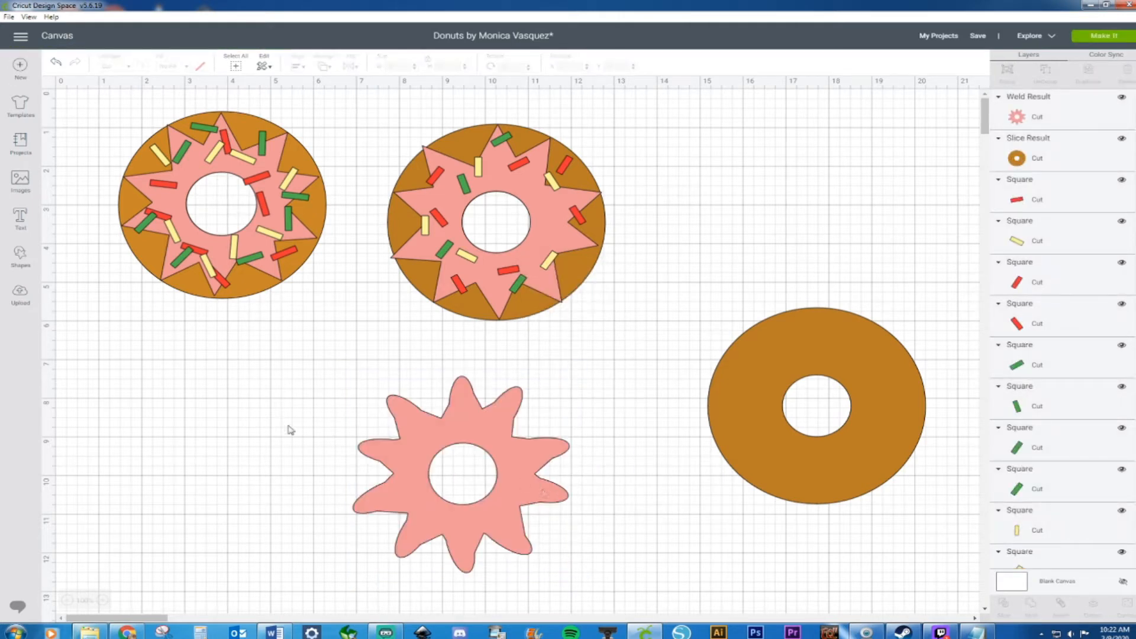
Step: Add a circle, reshape it into a small ellipse, and place rotated copies in the icing's three upper notches from top-left to upper-right
left_click(19, 256)
left_click(120, 180)
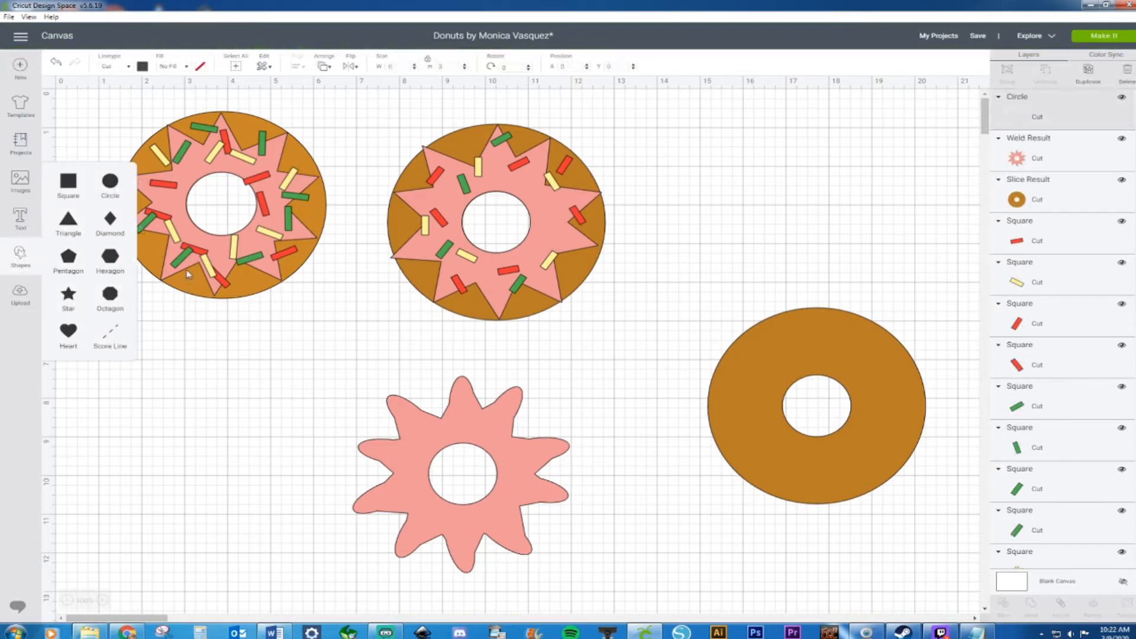
left_click_drag(228, 241, 261, 398)
left_click(197, 470)
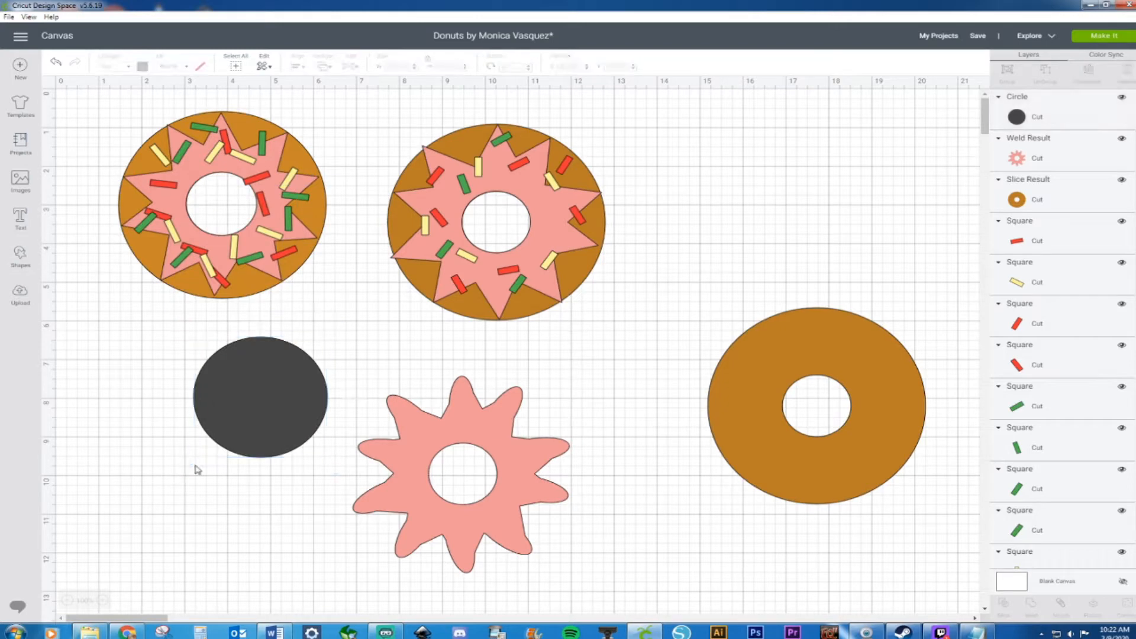
left_click(223, 455)
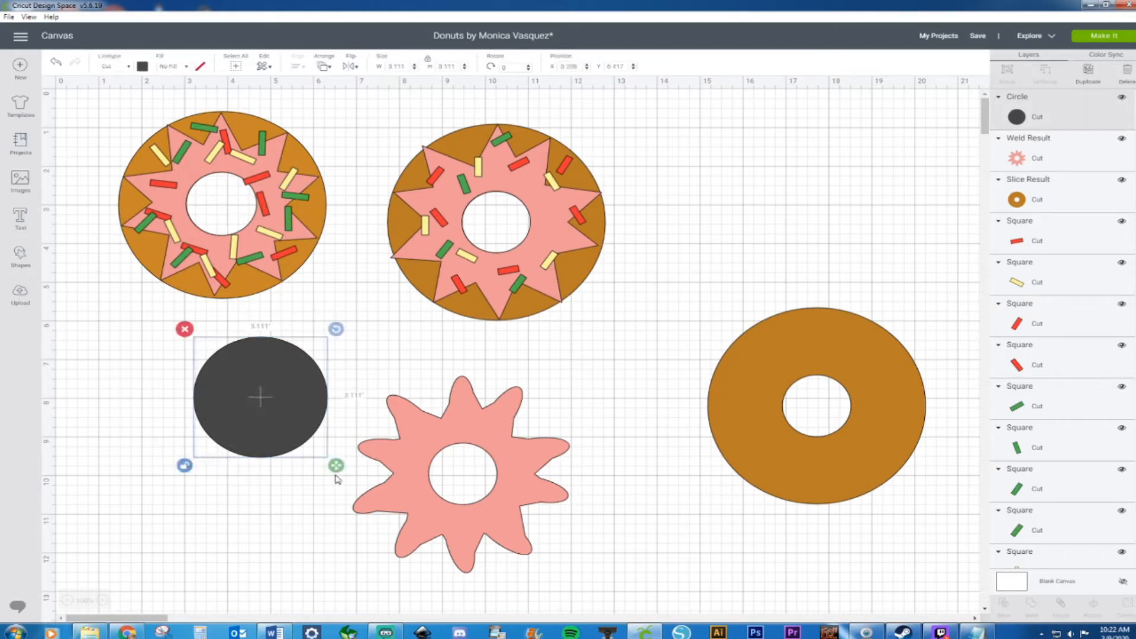
left_click_drag(344, 470, 514, 439)
key("ctrl+d")
key("ctrl+d")
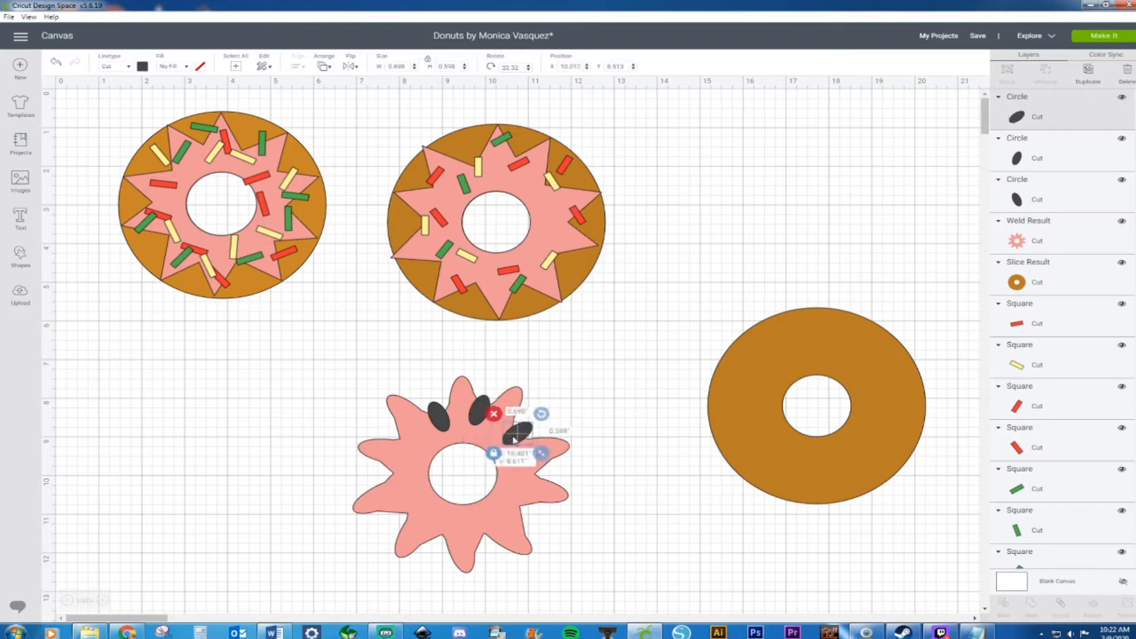
Step: Duplicate the small ellipse into the icing's right, lower-right and bottom-right notches, rotating each copy to fit
key("ctrl+d")
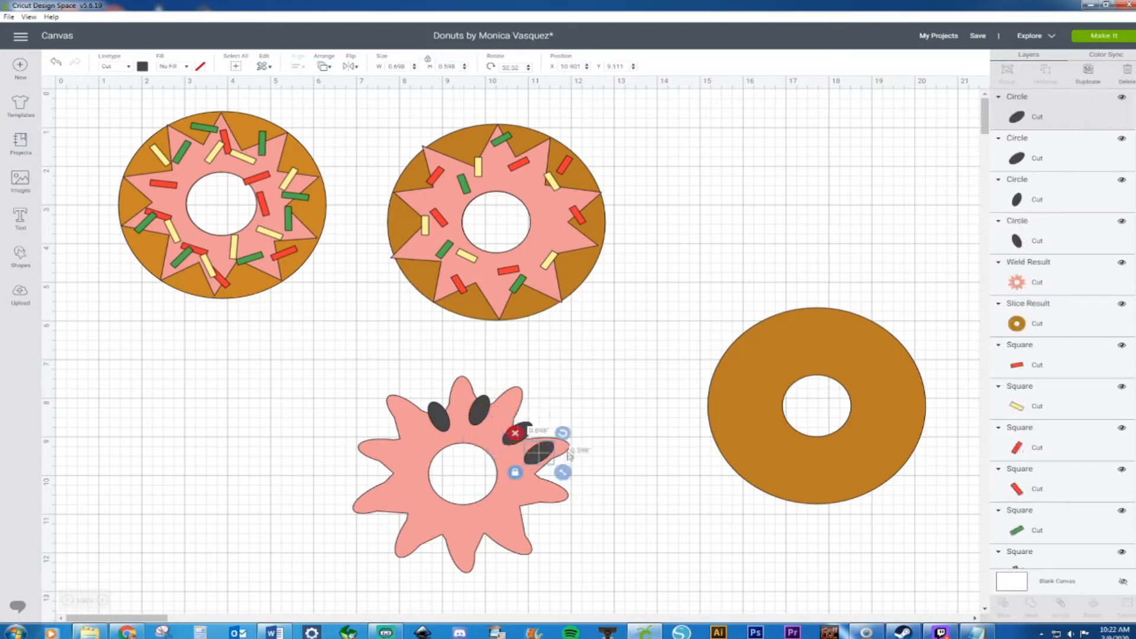
left_click_drag(563, 433, 536, 476)
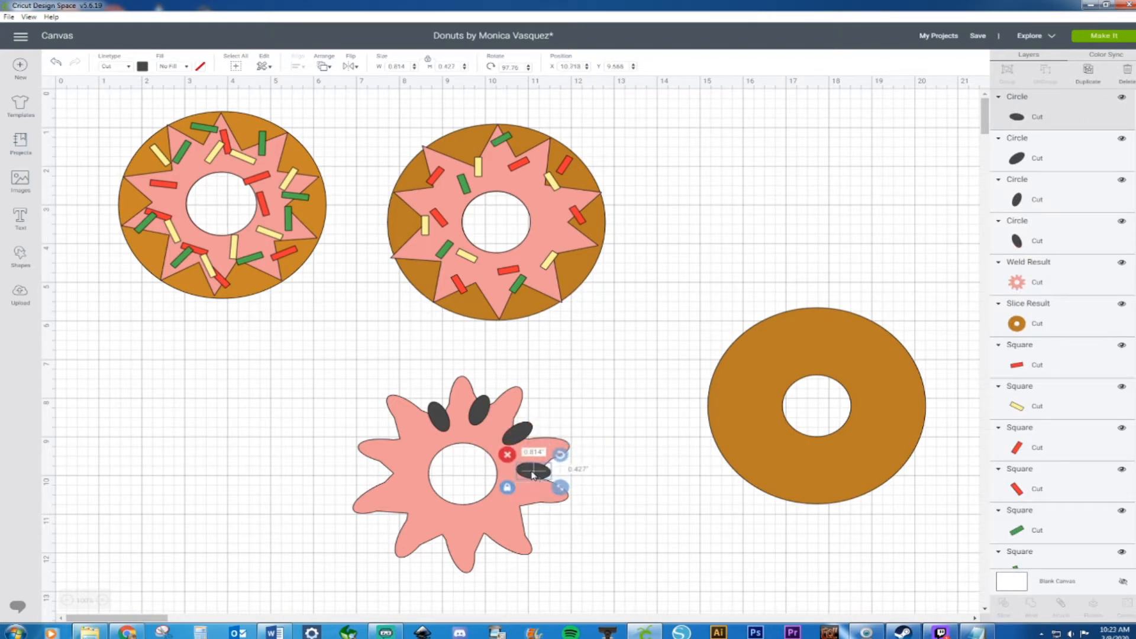
key("ctrl+d")
left_click_drag(582, 473, 487, 548)
key("ctrl+d")
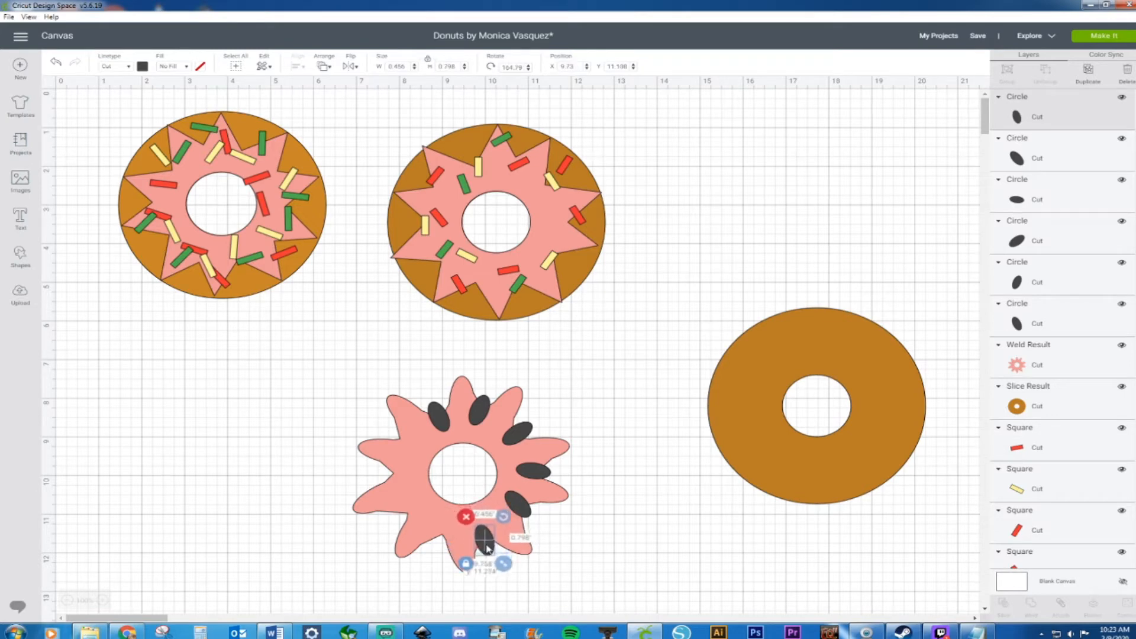
Step: Fill the bottom-left and left-hand notches of the icing with rotated copies of the small ellipse
key("ctrl+d")
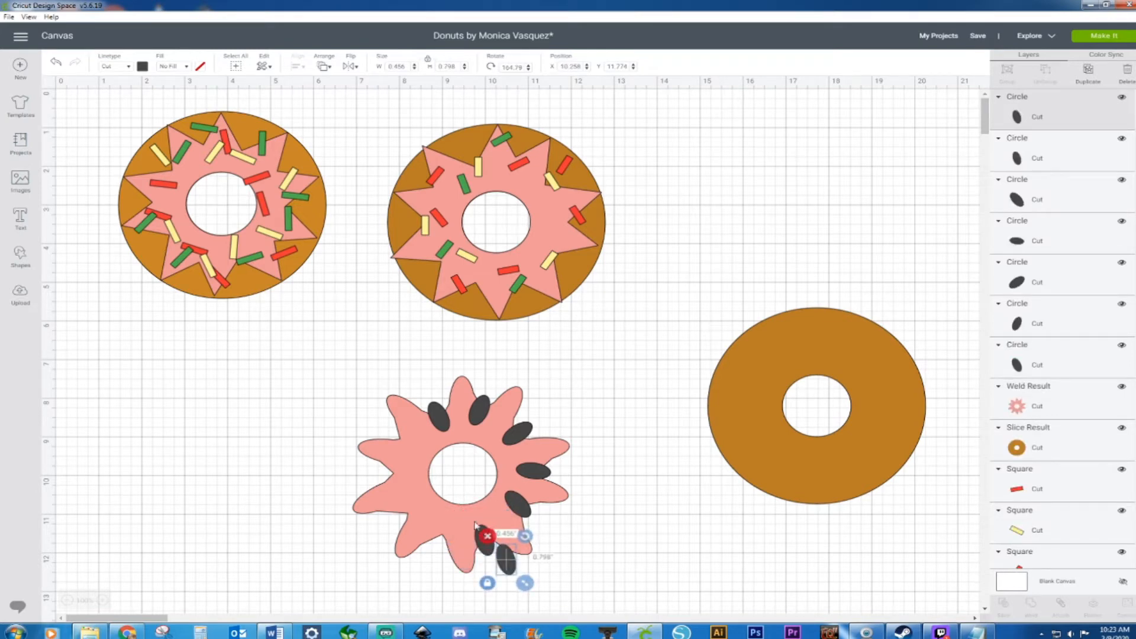
left_click_drag(516, 563, 390, 438)
key("ctrl+d")
left_click(406, 515)
key("ctrl+d")
key("ctrl+d")
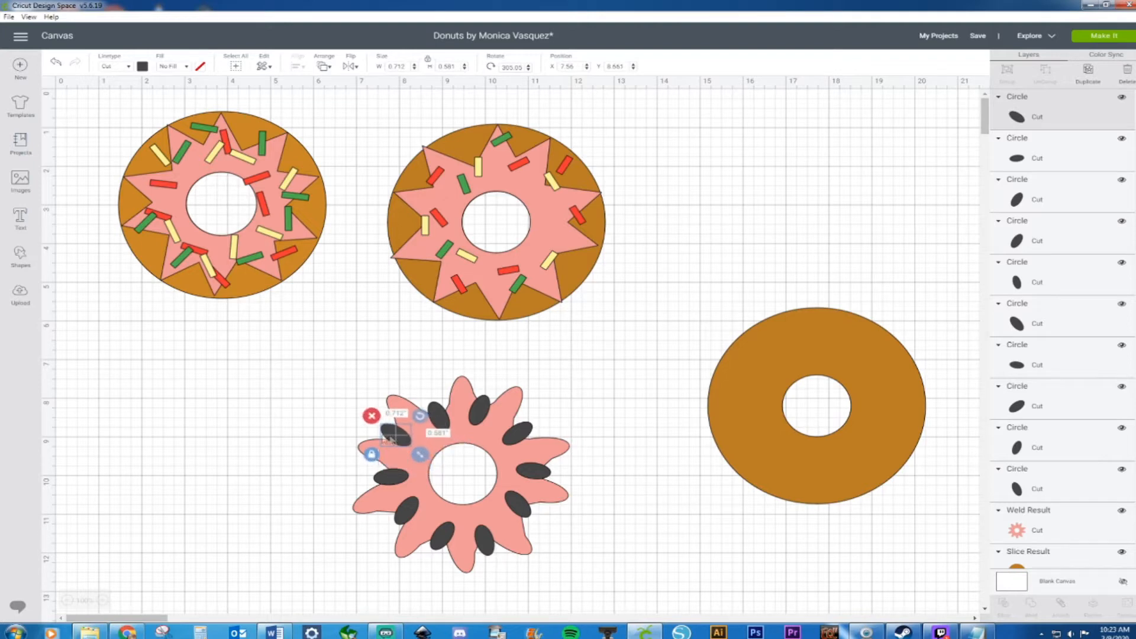
Step: Weld the small notch ellipses to the pink icing so its inner corners become scalloped
left_click(320, 409)
left_click_drag(320, 382, 582, 588)
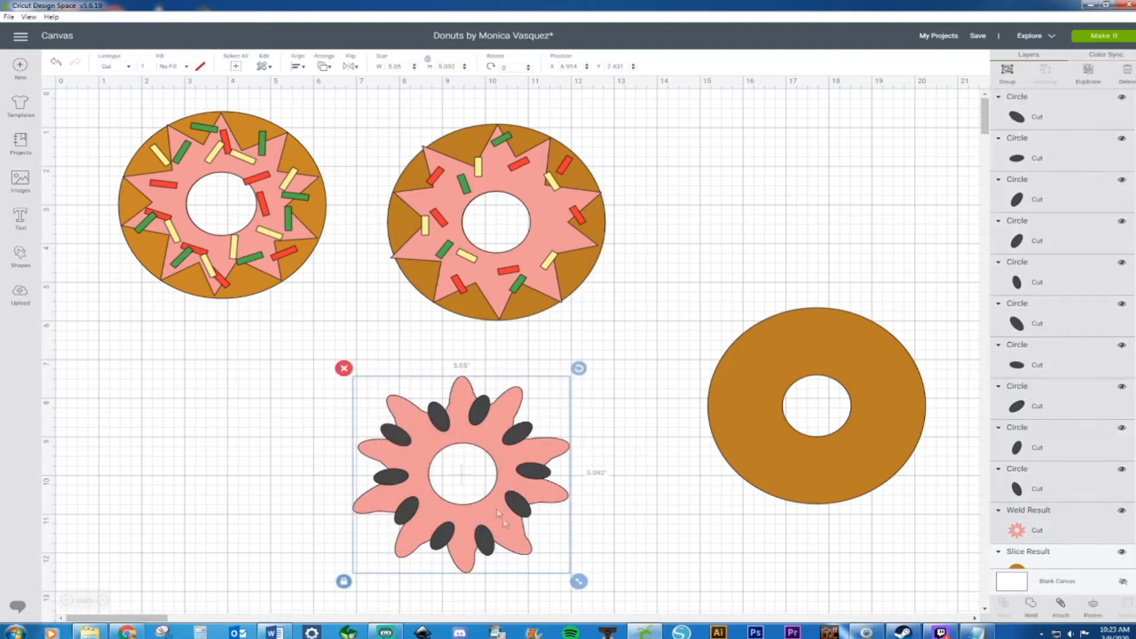
right_click(492, 499)
left_click(513, 456)
Step: Lay the rounded pink icing over the brown base and move the assembled third donut level with and beside the second
left_click_drag(539, 489, 535, 455)
left_click_drag(736, 444, 624, 445)
left_click_drag(523, 450, 773, 415)
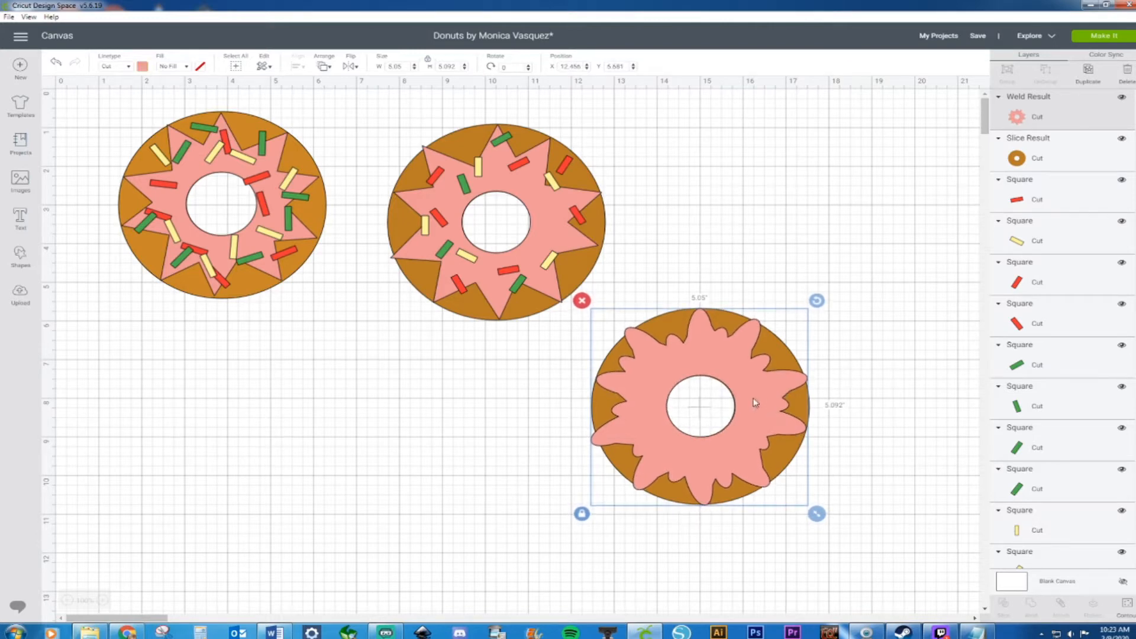
left_click(875, 303)
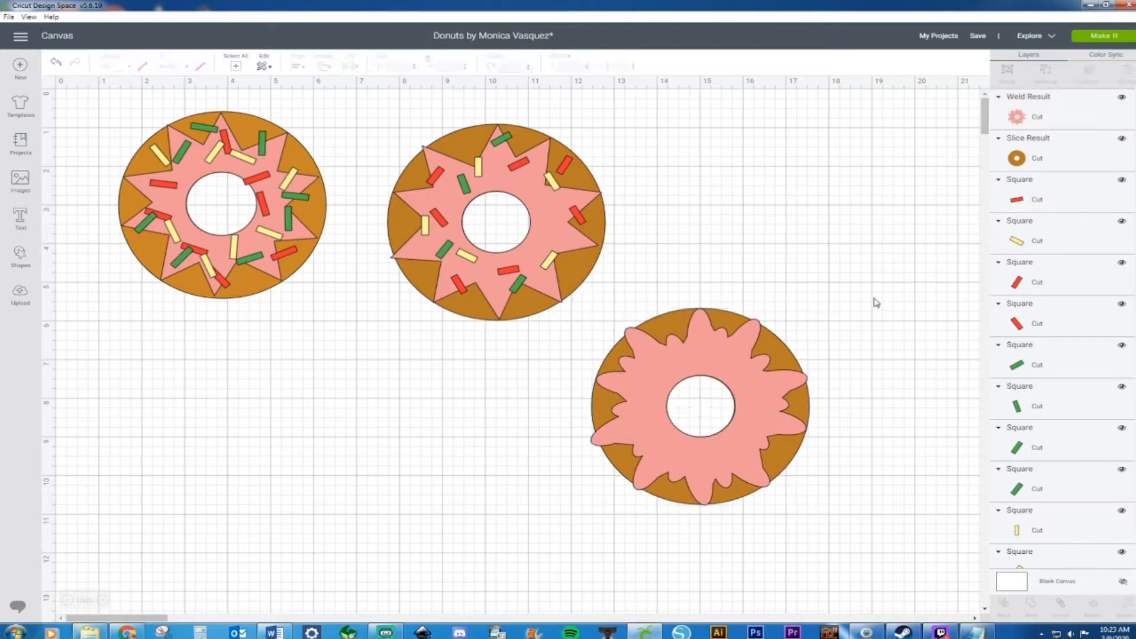
left_click_drag(865, 294, 785, 266)
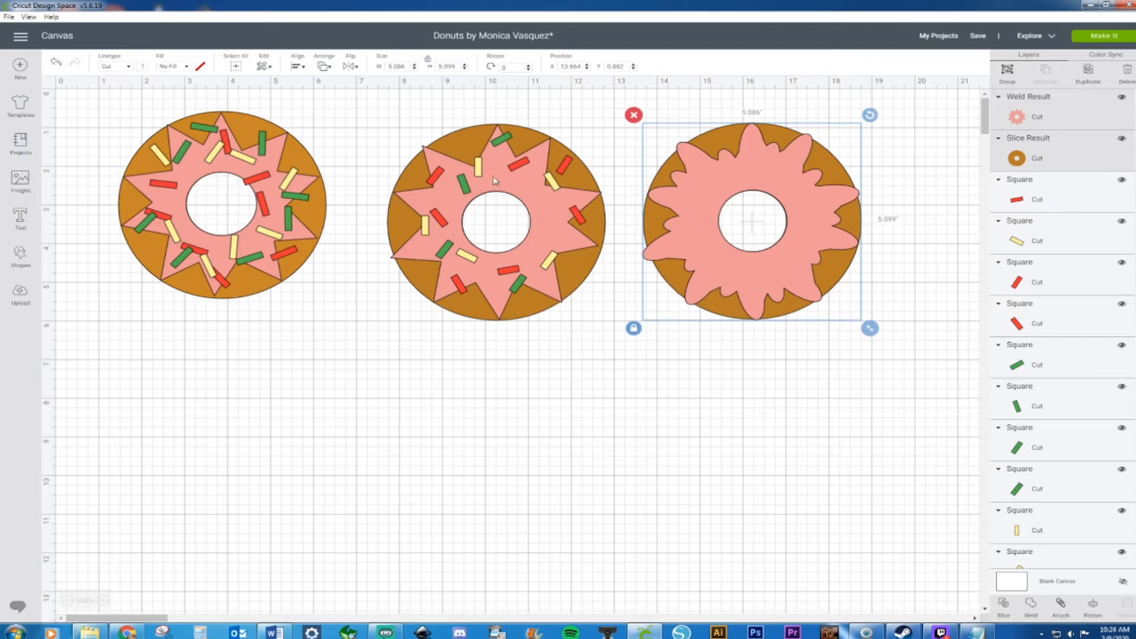
left_click_drag(370, 107, 616, 398)
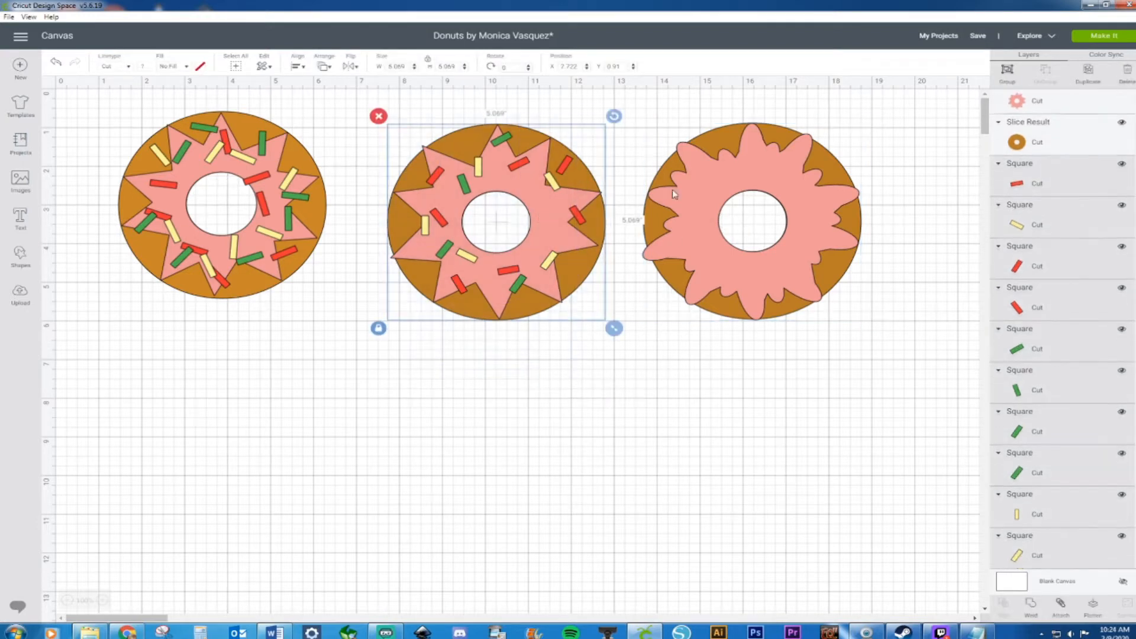
left_click_drag(633, 100, 890, 347)
left_click(862, 388)
Step: Add a 3.111-inch square below the donuts and place a circle of equal width centred on its top edge
left_click(20, 255)
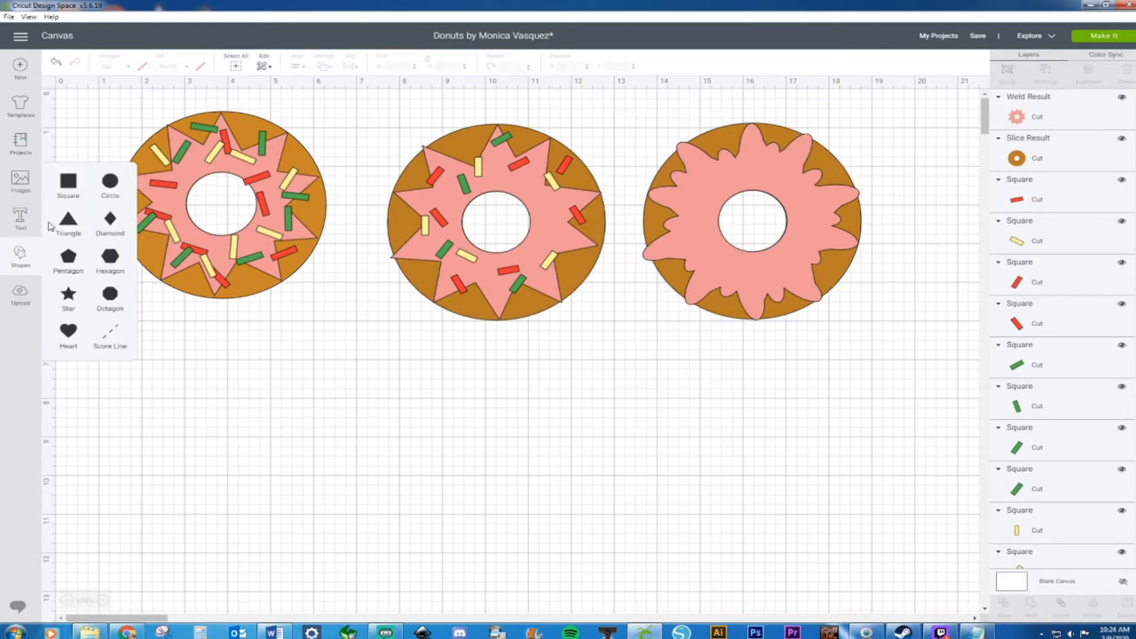
left_click(68, 183)
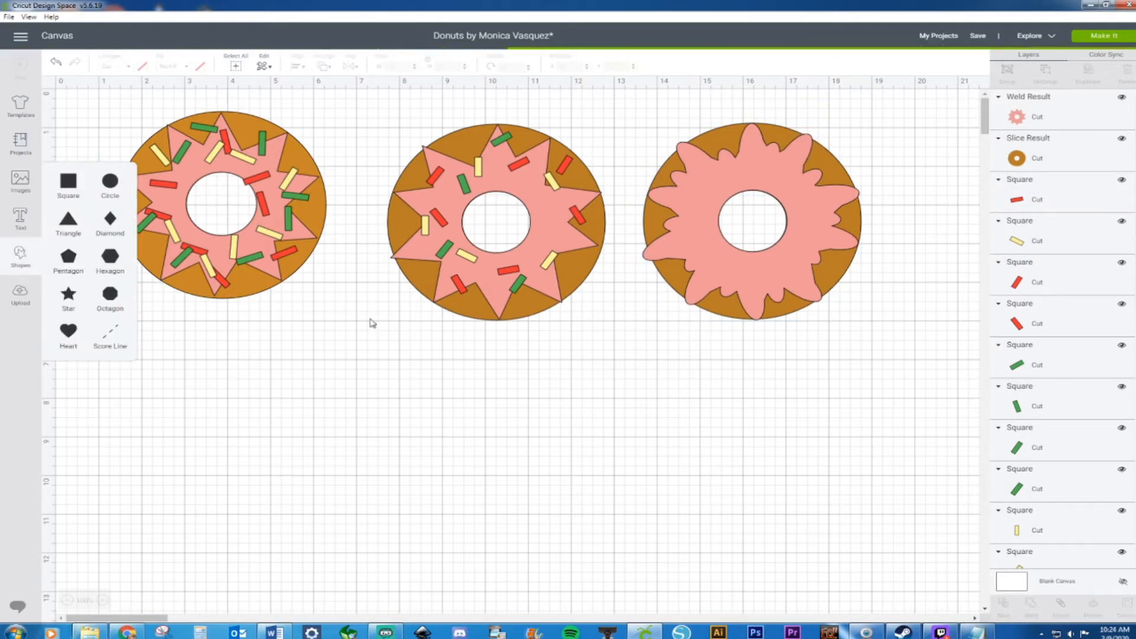
left_click_drag(256, 314, 434, 510)
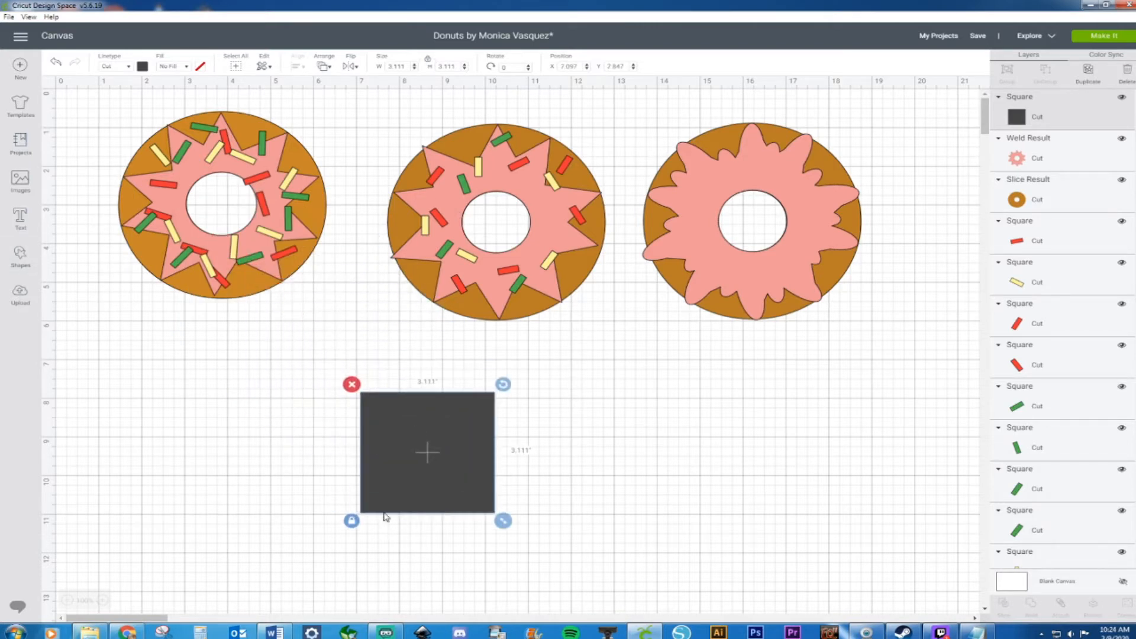
left_click(17, 258)
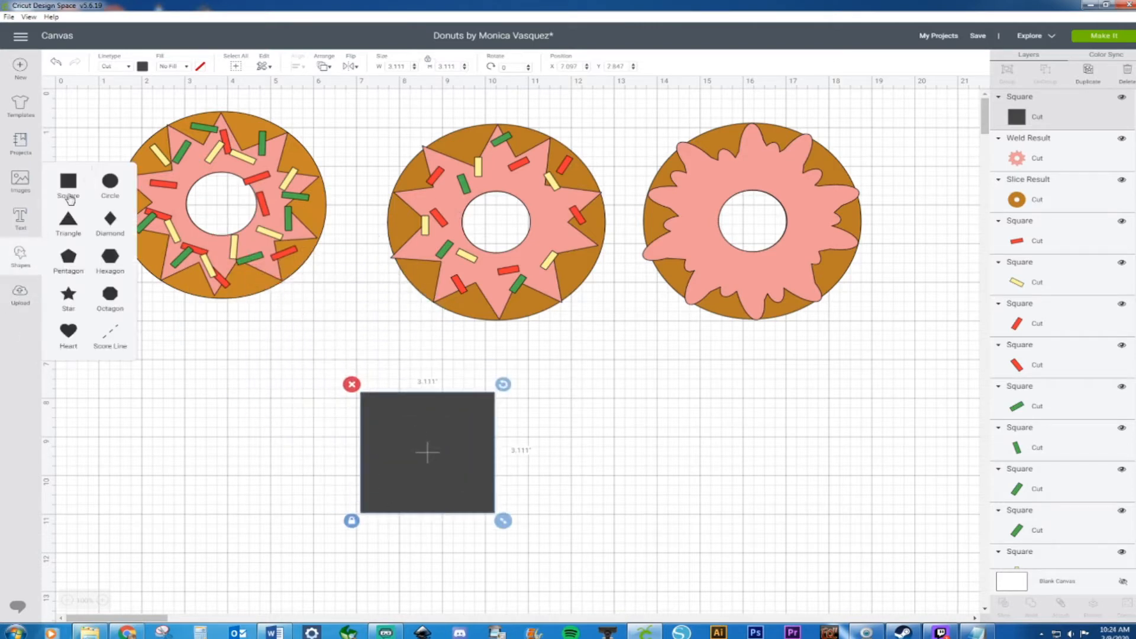
left_click(110, 183)
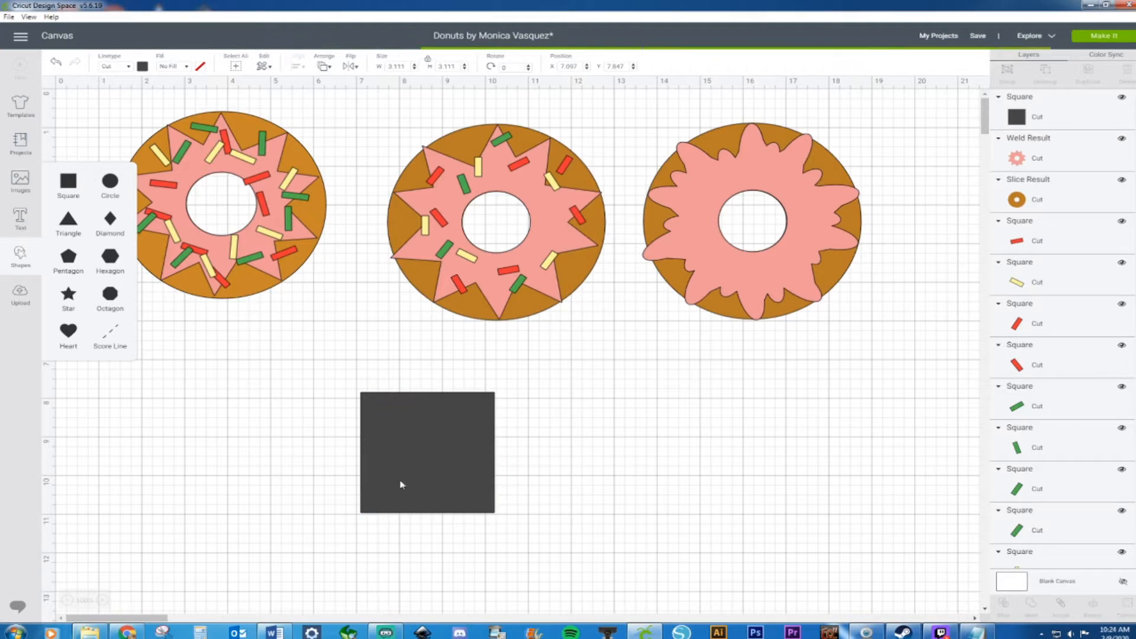
left_click_drag(304, 305, 441, 406)
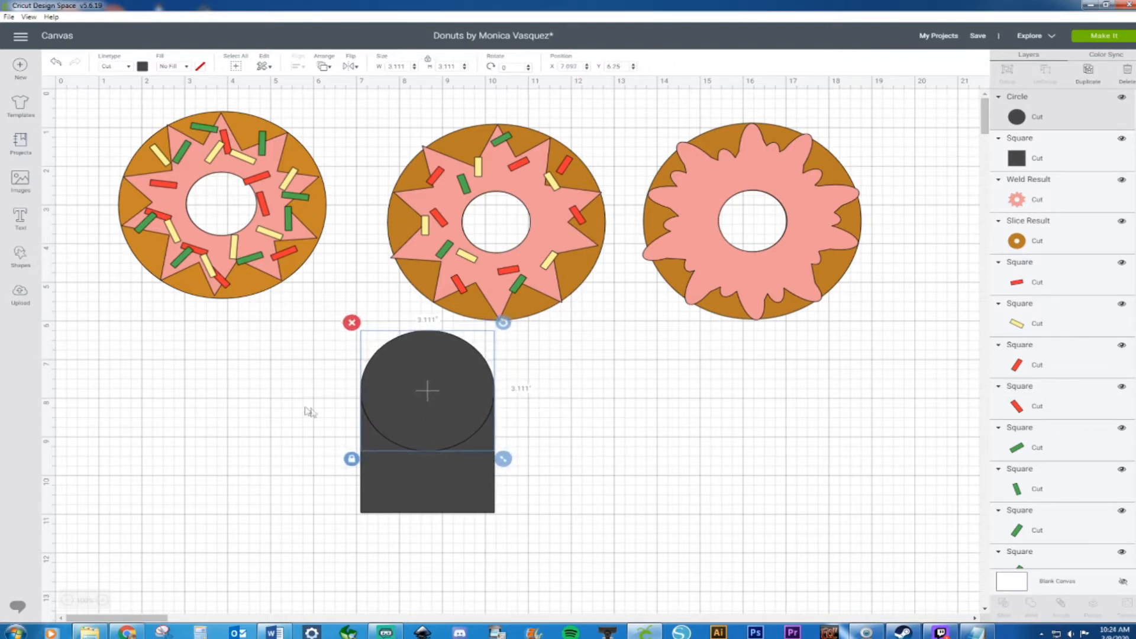
Step: Duplicate the circle onto the square's bottom edge and weld both circles and the square into one capsule
left_click(314, 411)
left_click(463, 393)
key("ctrl+d")
left_click_drag(471, 404, 449, 509)
left_click(588, 470)
left_click_drag(318, 353, 516, 605)
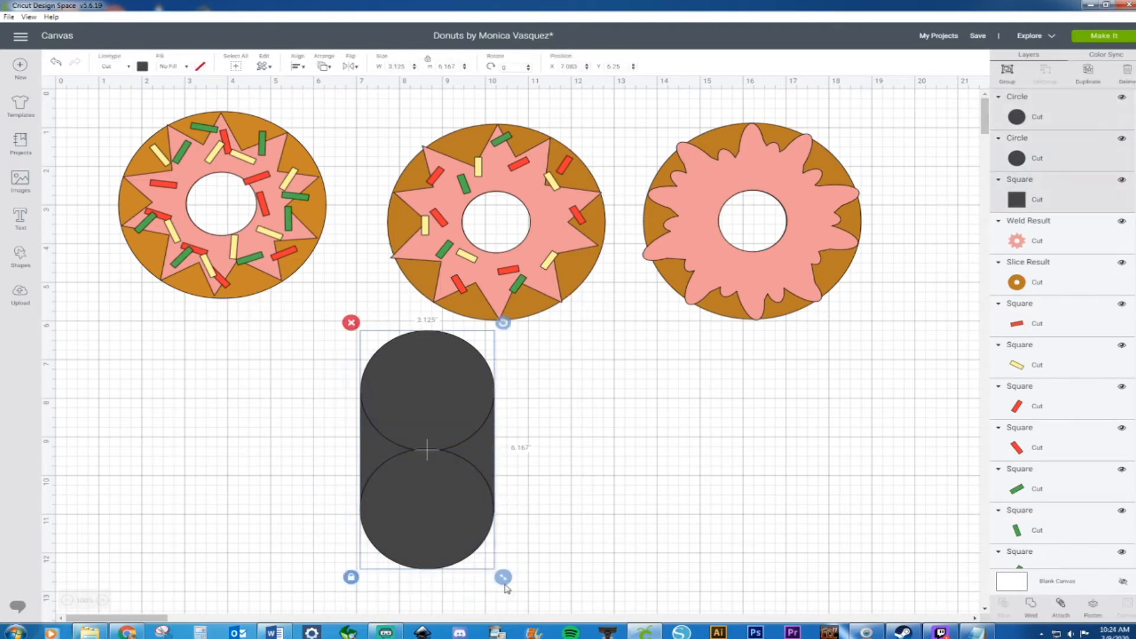
right_click(426, 448)
left_click(459, 453)
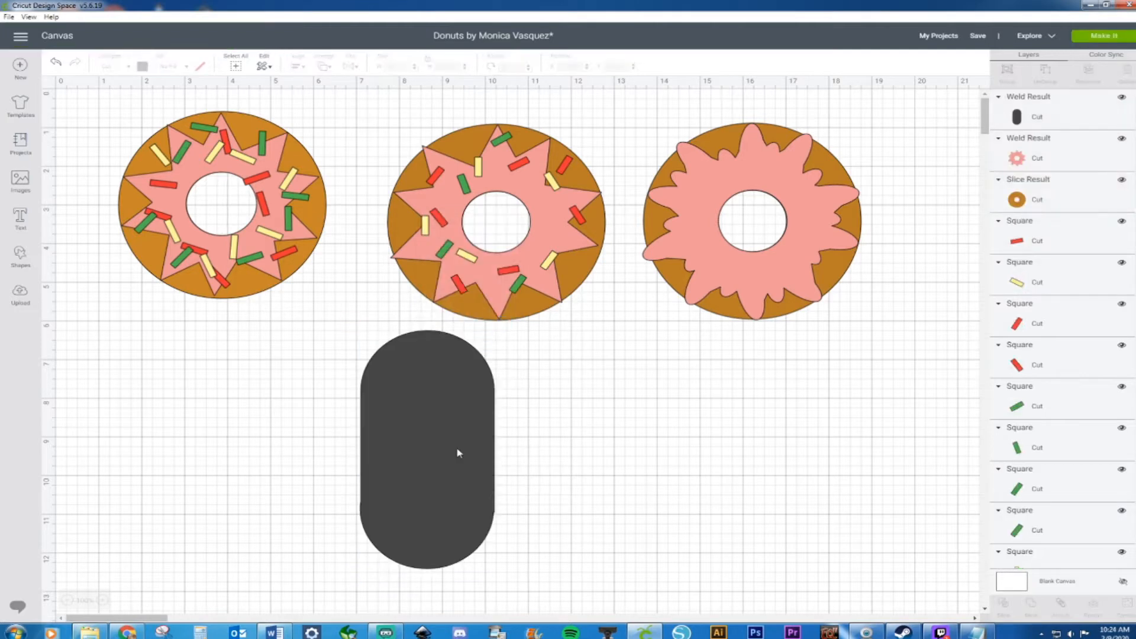
Step: Shrink the capsule to a narrow sprinkle about 0.917 inches long on the third donut's upper-left icing and tilt it about 13.5 degrees
left_click(436, 530)
left_click_drag(503, 580, 705, 179)
left_click(431, 375)
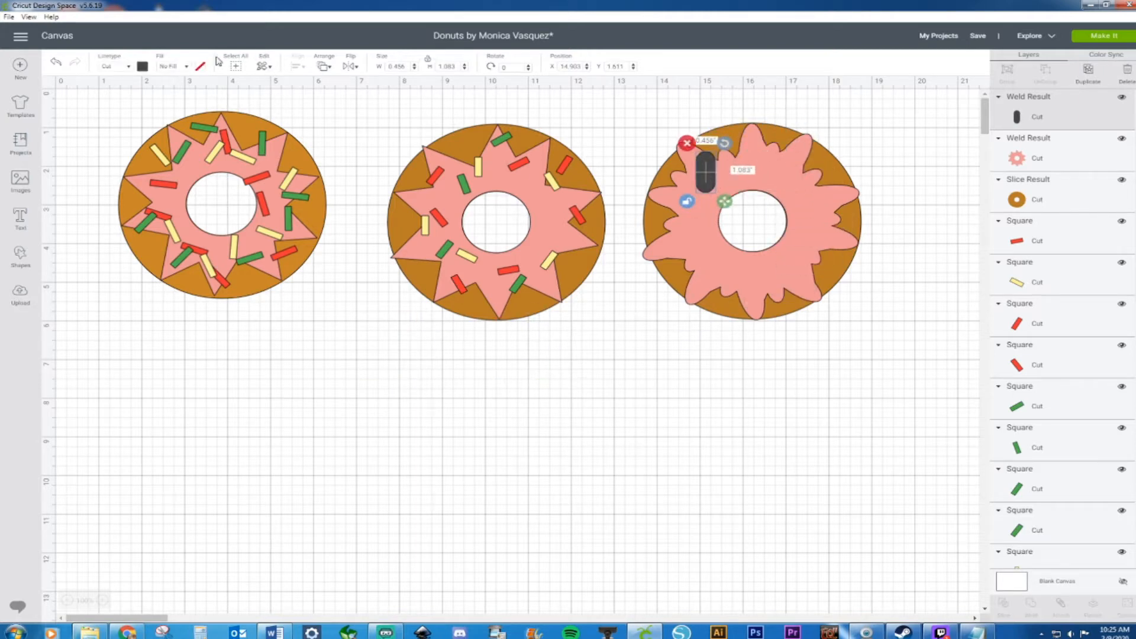
left_click_drag(731, 203, 721, 195)
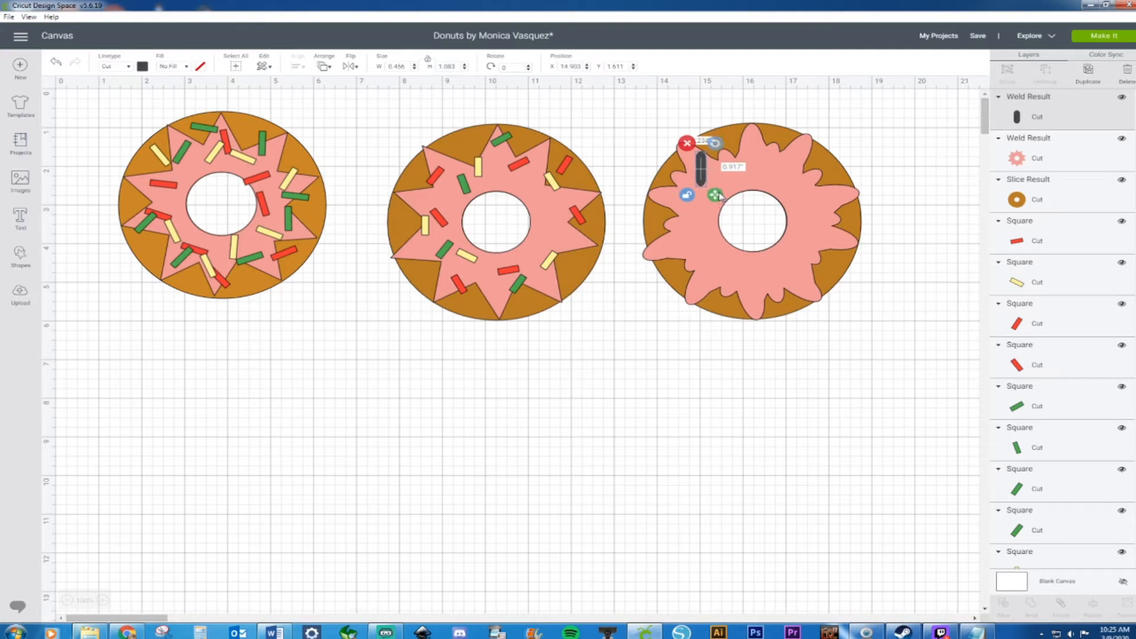
left_click_drag(716, 143, 718, 146)
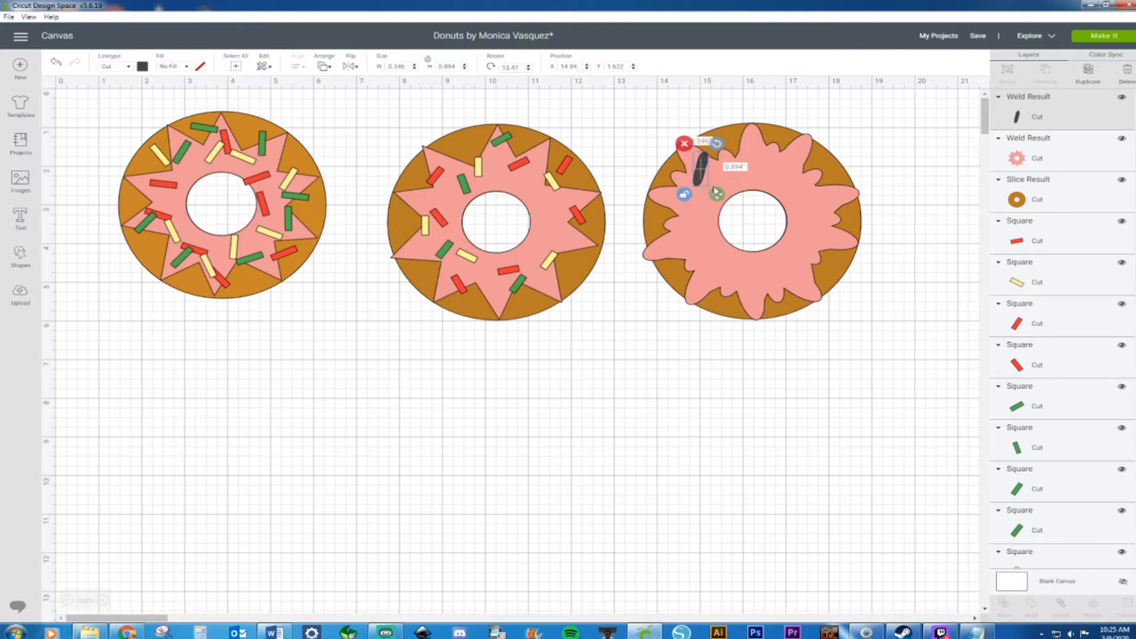
Step: Move the capsule sprinkle upright into the empty area below the donuts and place three copies beside it in a row
left_click_drag(720, 197, 347, 390)
key("ctrl+c")
key("ctrl+v")
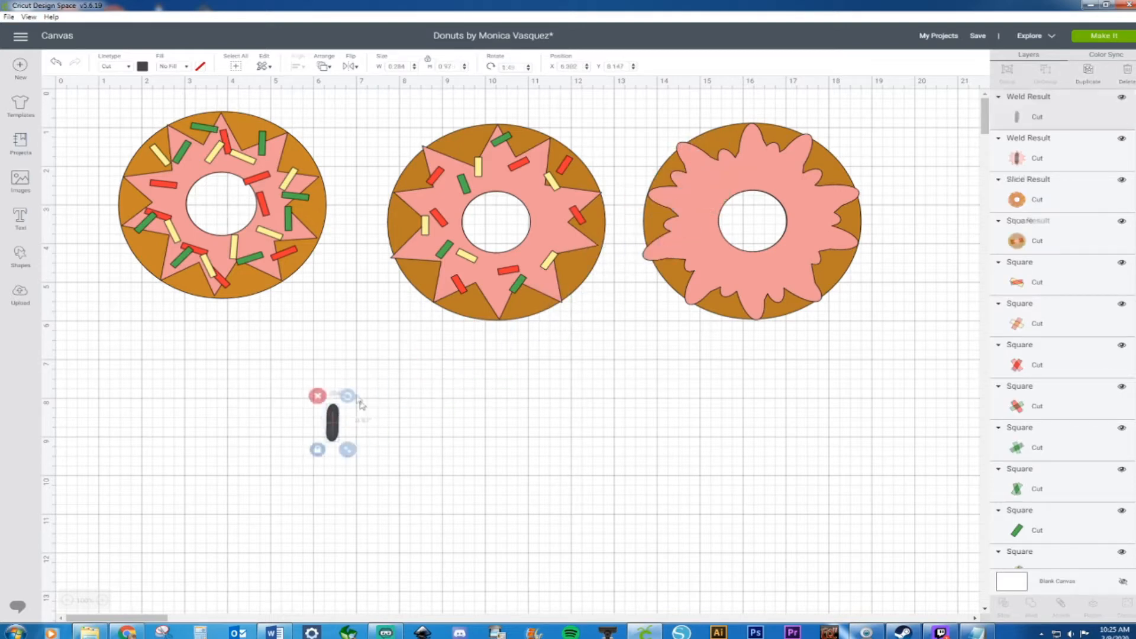
left_click_drag(350, 440, 393, 422)
key("ctrl+v")
key("ctrl+v")
Step: Align the four capsule sprinkles along their bottom edges
left_click_drag(292, 388, 417, 455)
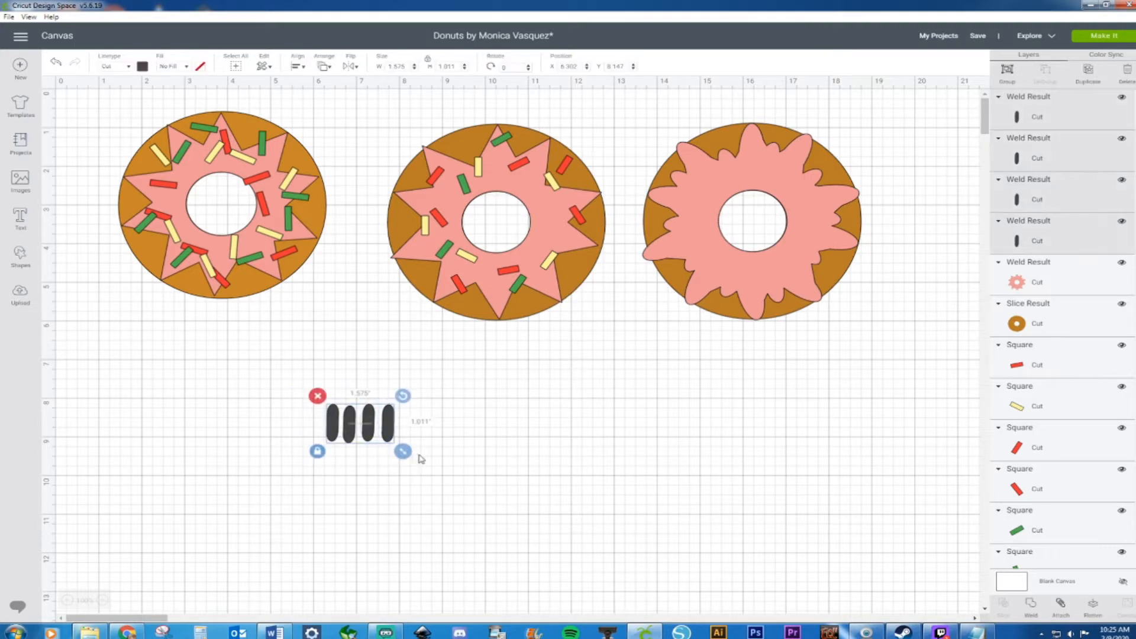
left_click(301, 66)
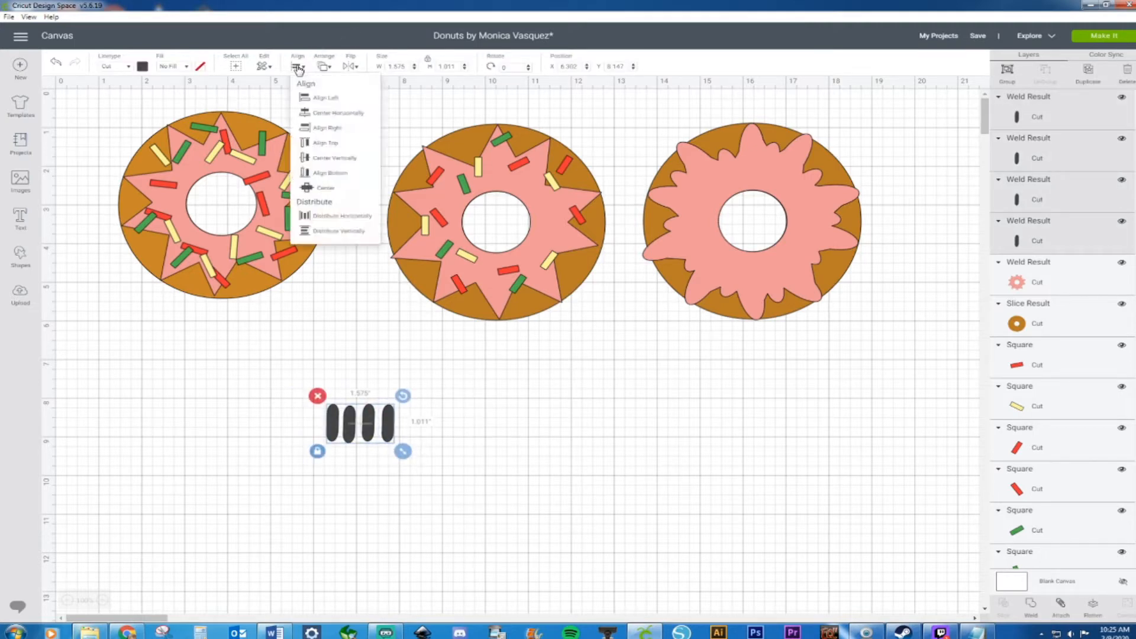
left_click(306, 175)
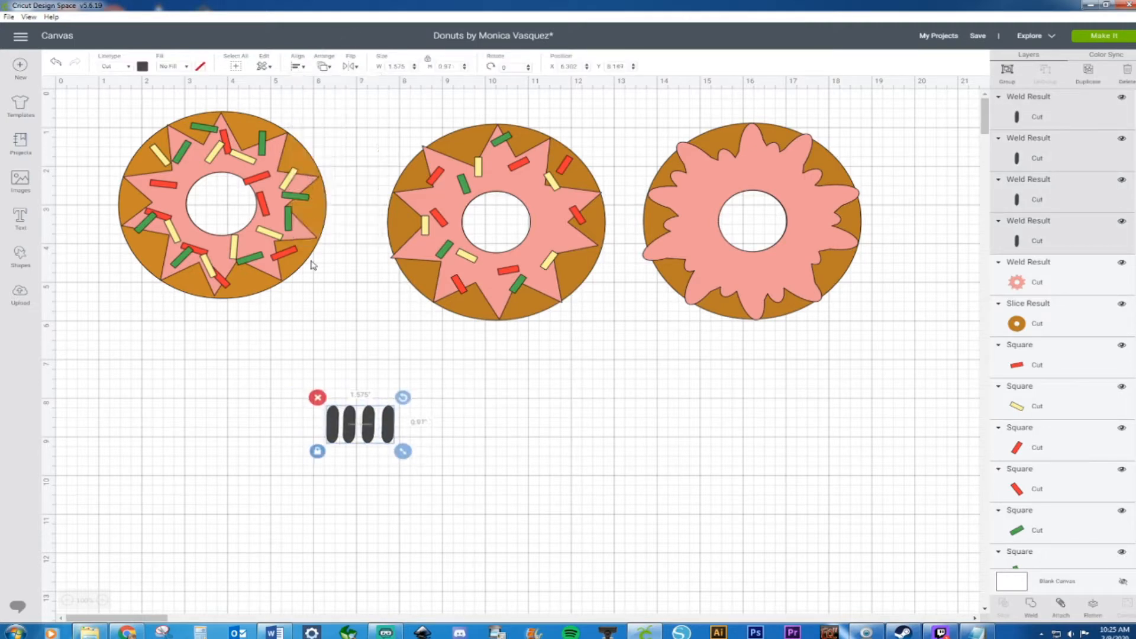
left_click(452, 416)
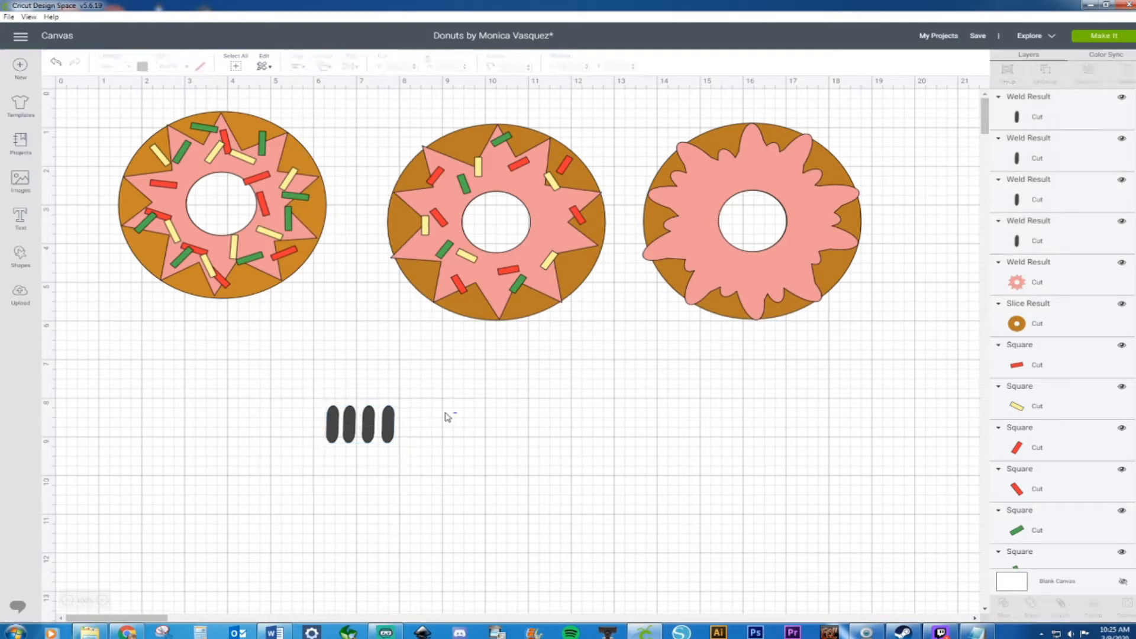
Step: Duplicate the row of four sprinkles twice to build three stacked rows
left_click_drag(430, 392, 287, 461)
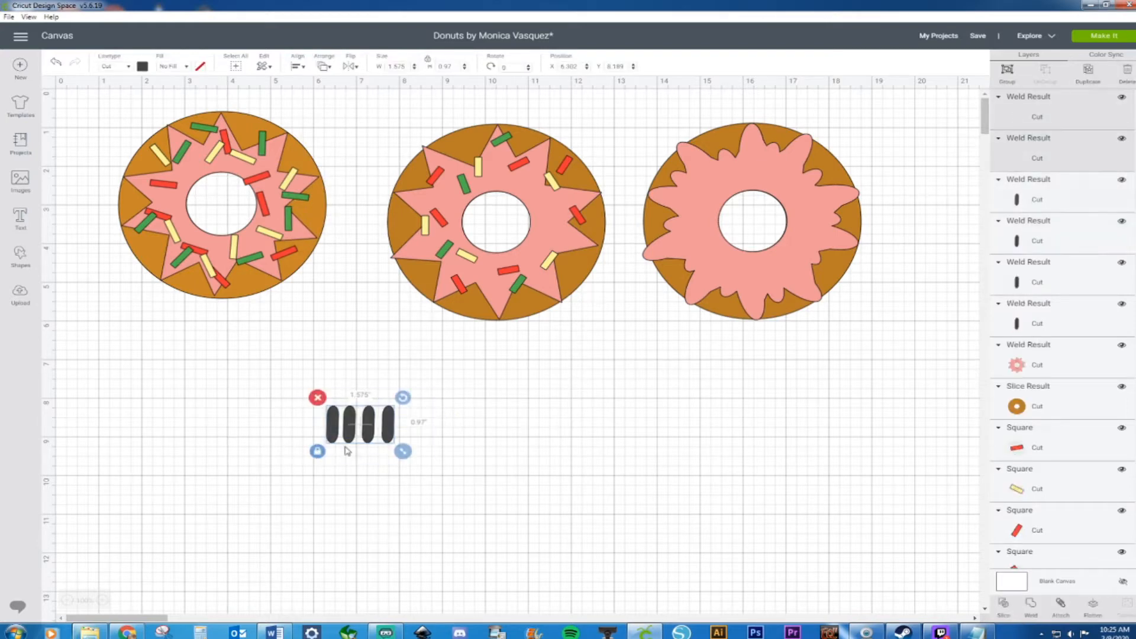
key("ctrl+d")
left_click_drag(407, 455, 389, 519)
key("ctrl+d")
Step: Colour the upper row of four capsule sprinkles red
left_click_drag(289, 363, 426, 472)
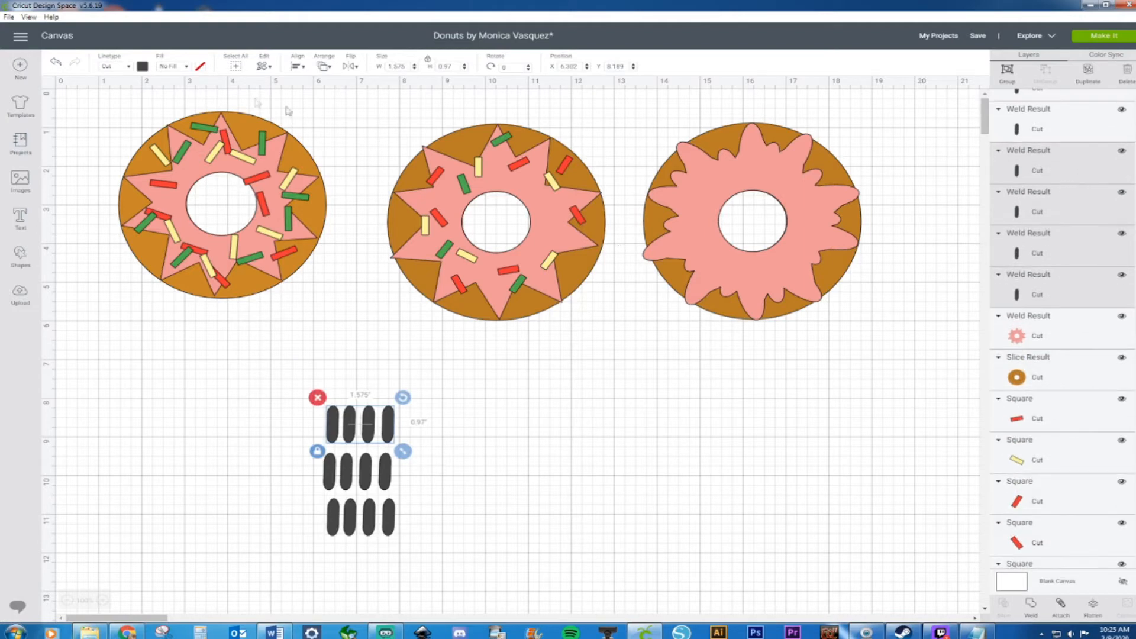
left_click(145, 66)
left_click(200, 105)
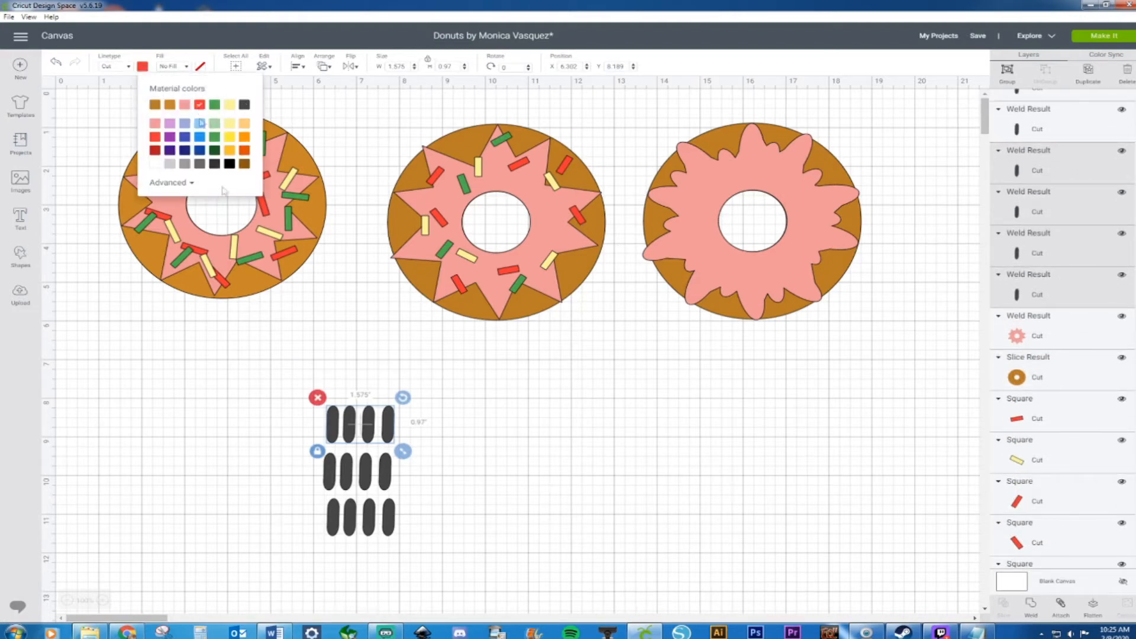
left_click(300, 464)
Step: Colour the middle row of four capsule sprinkles green
left_click_drag(305, 446, 408, 492)
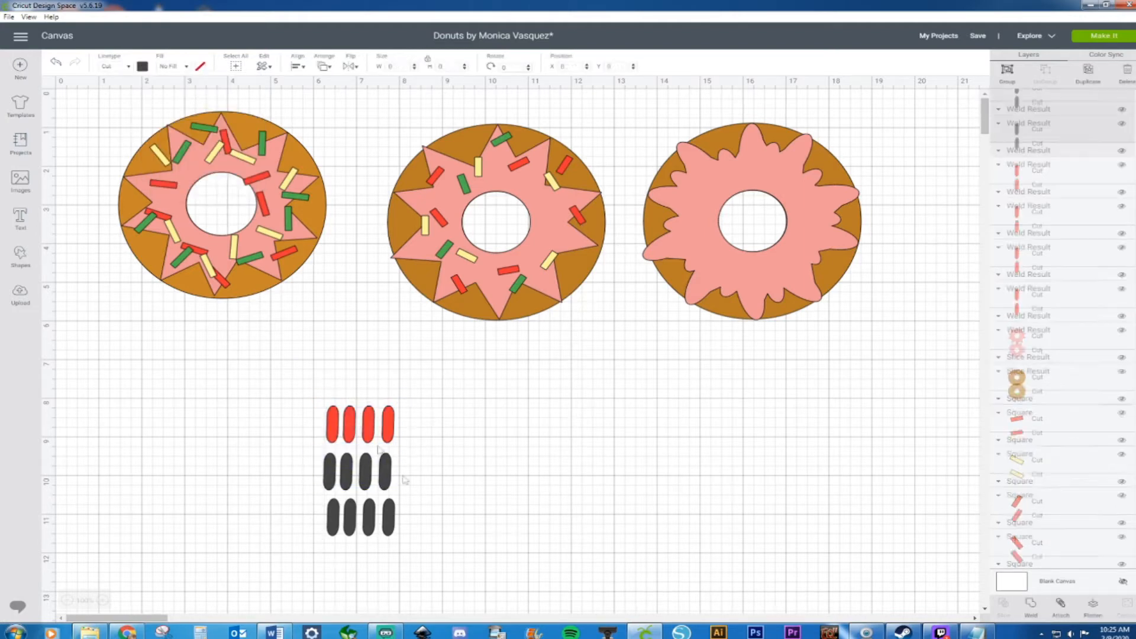
left_click(142, 68)
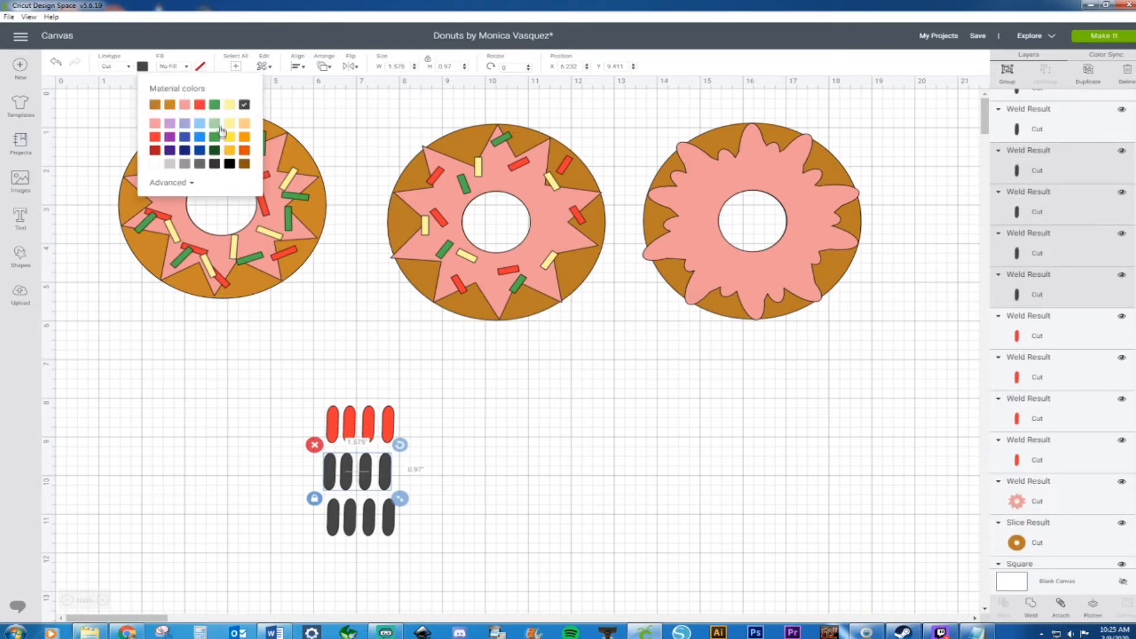
left_click(214, 107)
left_click(282, 476)
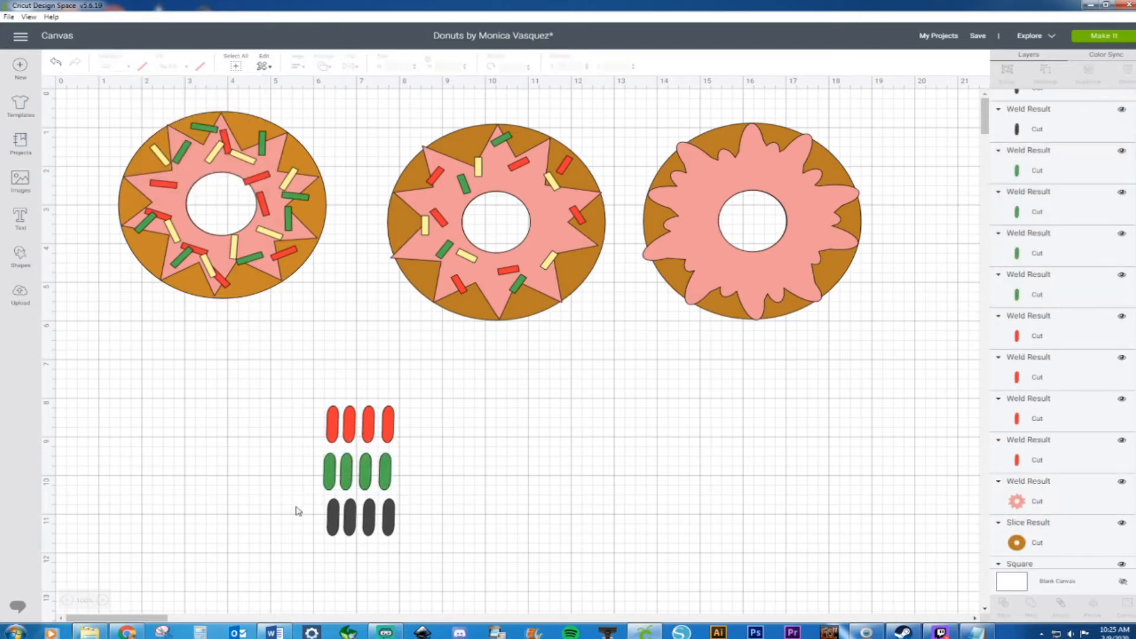
Step: Colour the bottom row of four capsule sprinkles light yellow
left_click_drag(312, 502, 386, 523)
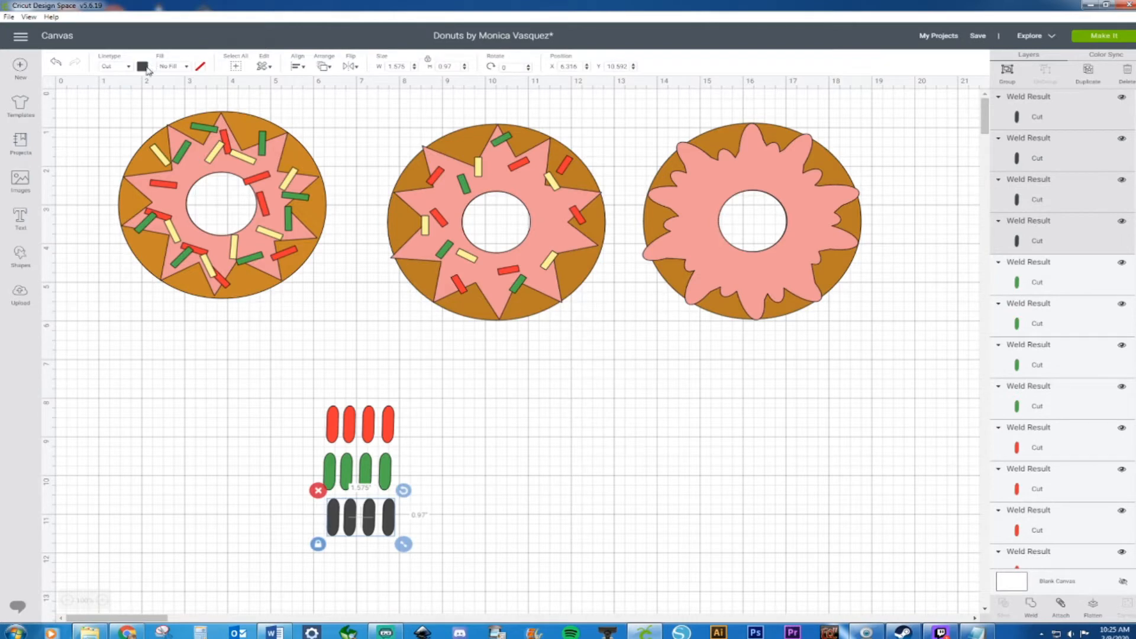
left_click(142, 66)
left_click(229, 105)
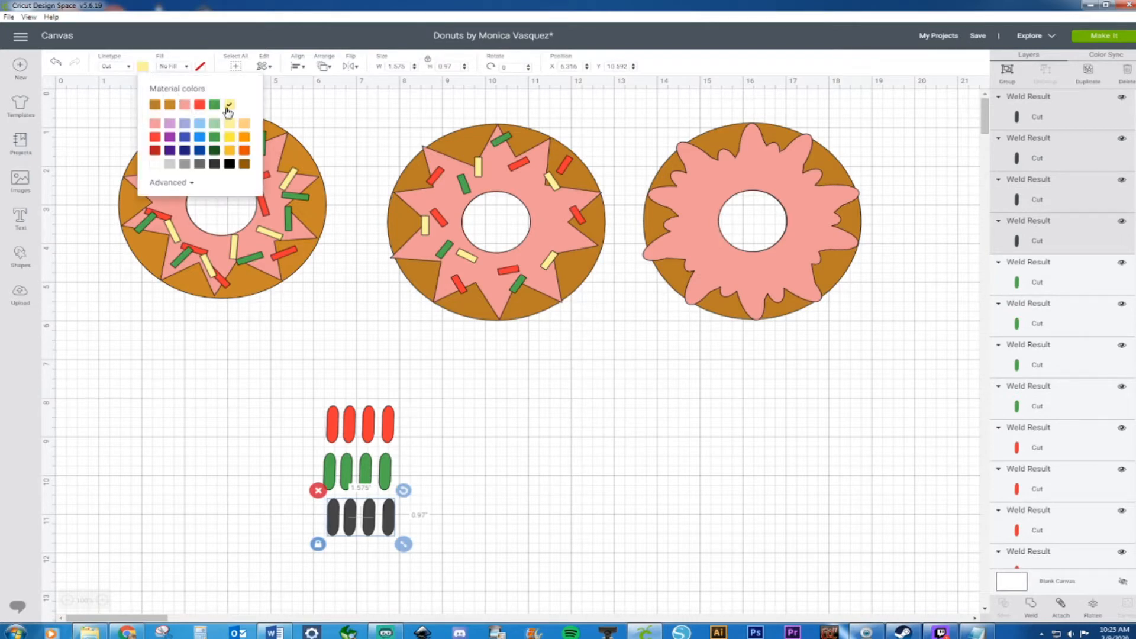
left_click(324, 450)
Step: Scatter the four red sprinkles over the third donut's icing, tilting them at varied angles around the hole
left_click_drag(336, 421, 731, 181)
left_click_drag(350, 421, 730, 281)
left_click_drag(372, 422, 841, 202)
left_click(320, 476)
Step: Spread the four green sprinkles around the third donut's icing between the red ones, rotating them to different angles
left_click_drag(319, 477, 505, 400)
left_click_drag(332, 473, 711, 229)
left_click_drag(381, 473, 702, 143)
left_click_drag(365, 473, 842, 190)
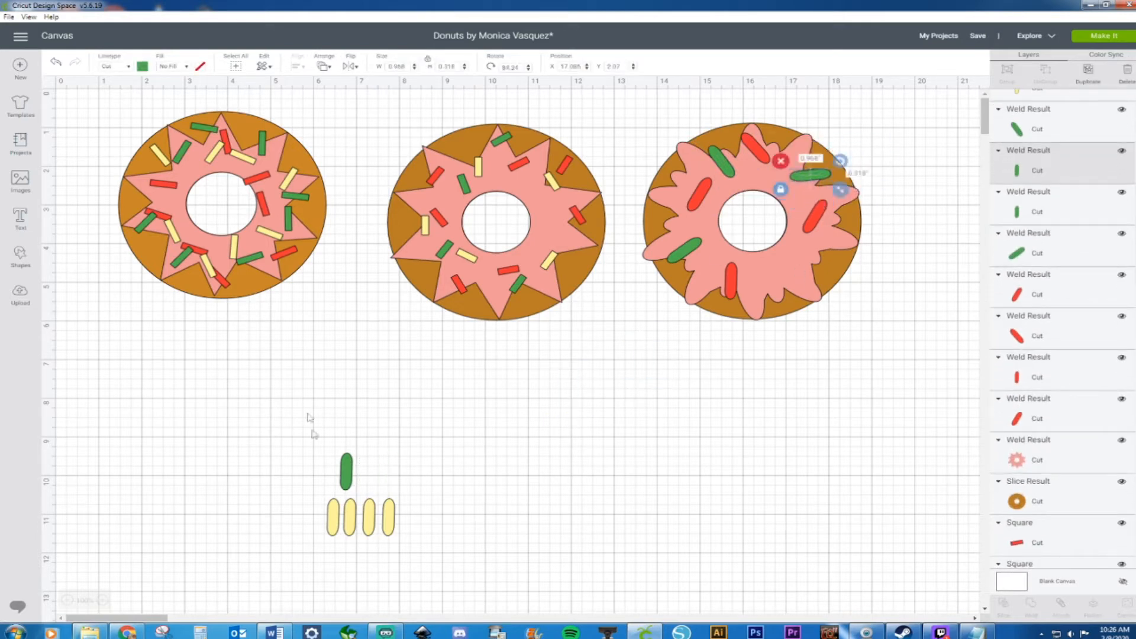
left_click_drag(346, 471, 814, 260)
Step: Place the four yellow sprinkles around the third donut's icing among the red and green ones at varied angles
left_click_drag(330, 521, 675, 218)
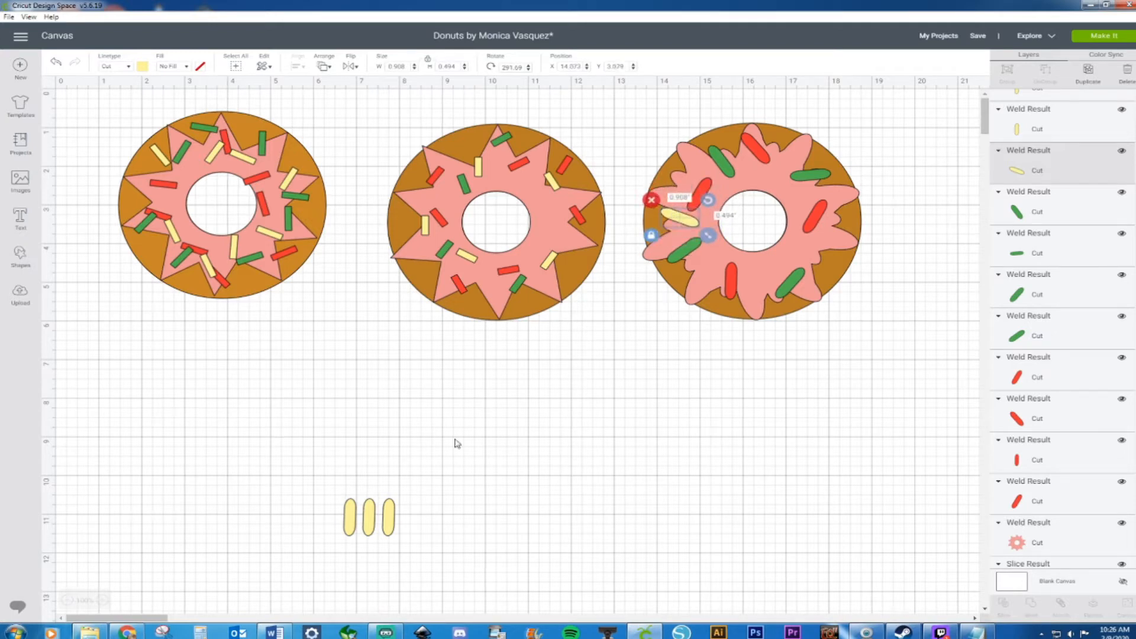
left_click_drag(383, 507, 762, 135)
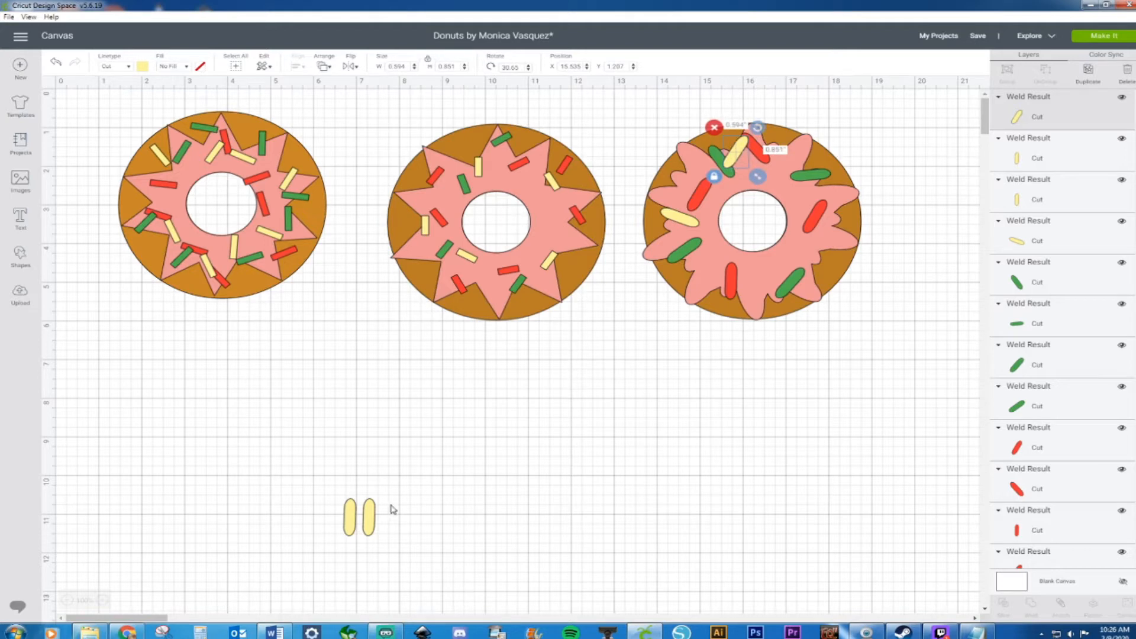
left_click_drag(368, 523, 812, 201)
left_click_drag(349, 519, 792, 282)
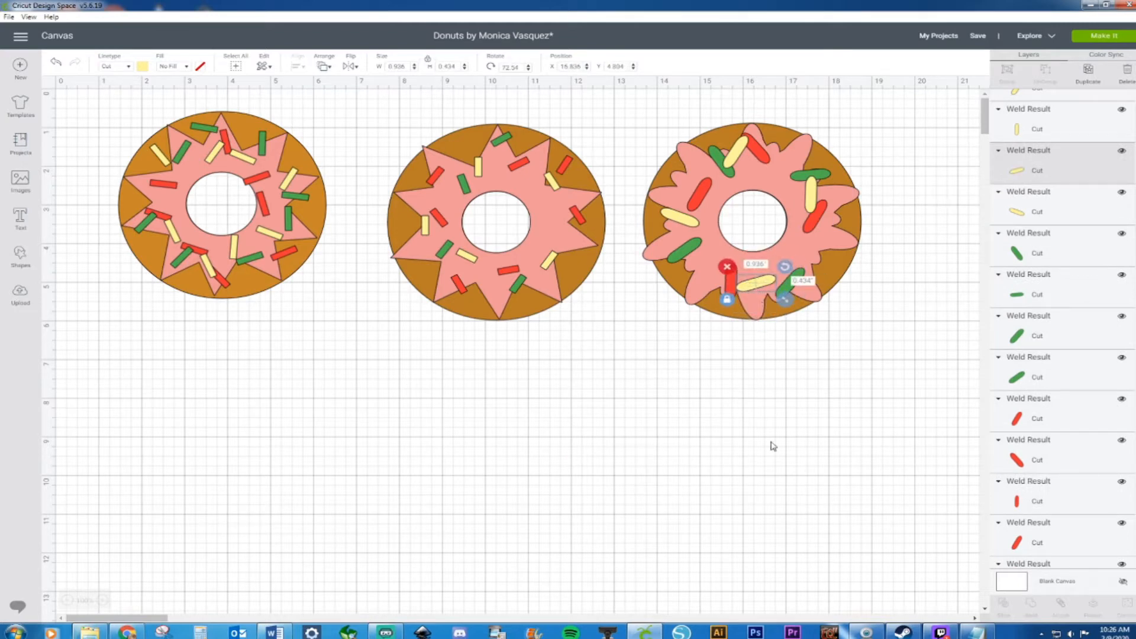
left_click(791, 455)
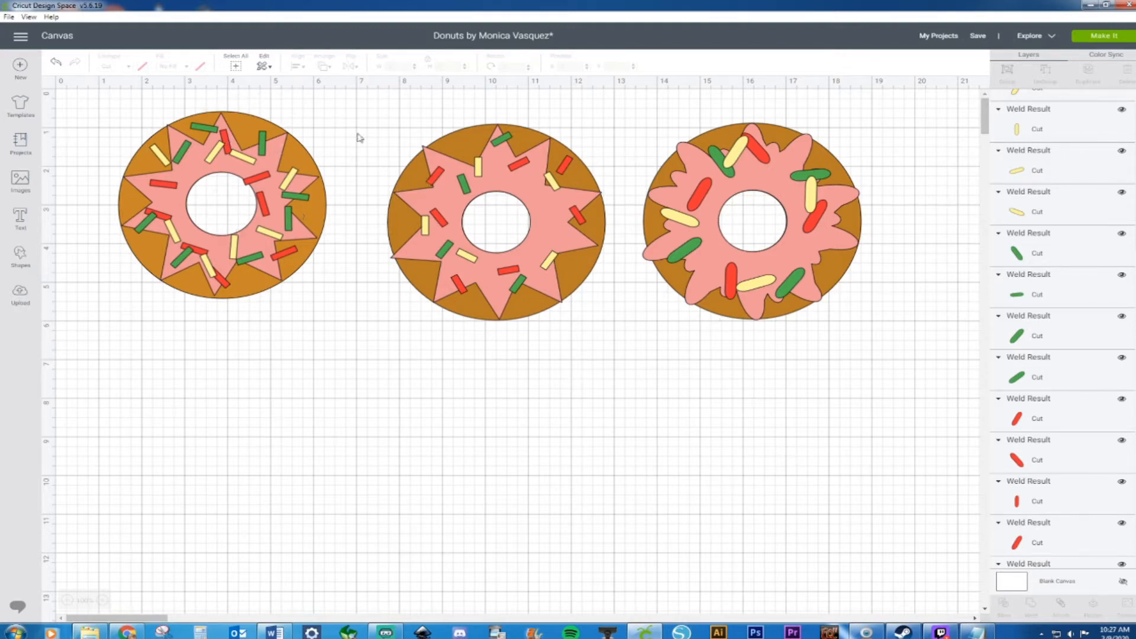
Step: Save the project under the new name "Donuts Easel Card 2" with Public turned off
left_click(408, 155)
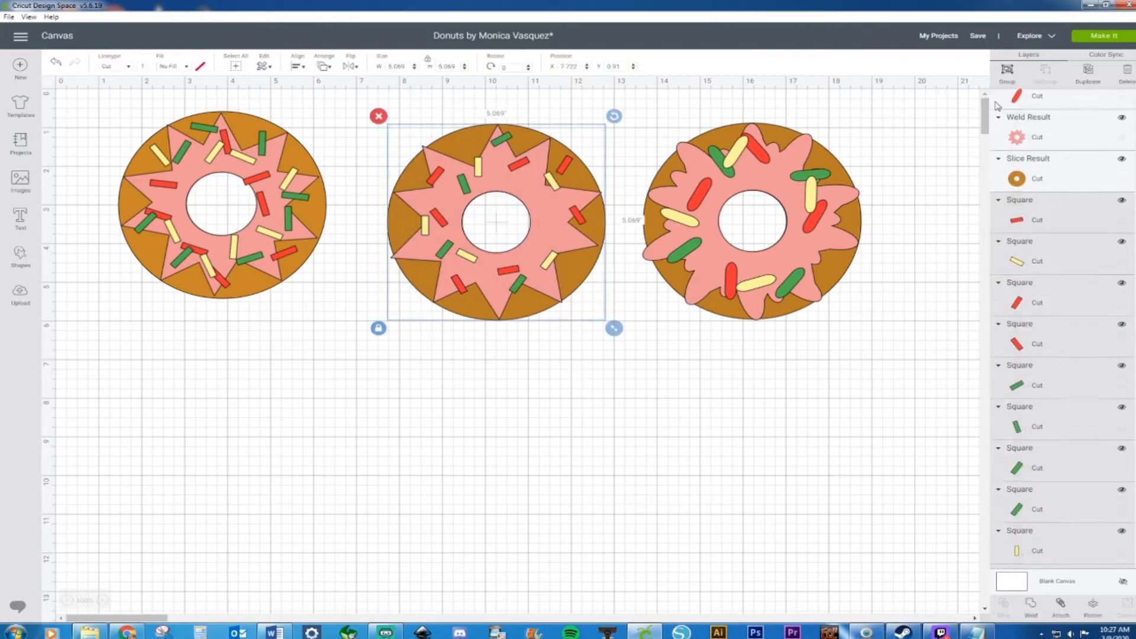
left_click(982, 37)
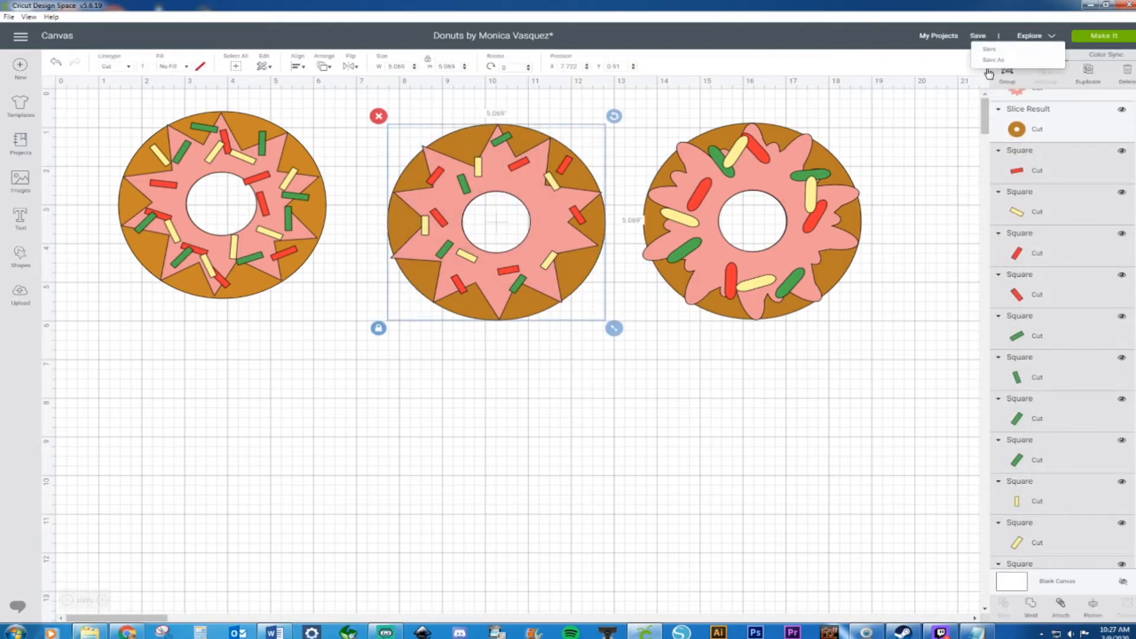
left_click(993, 67)
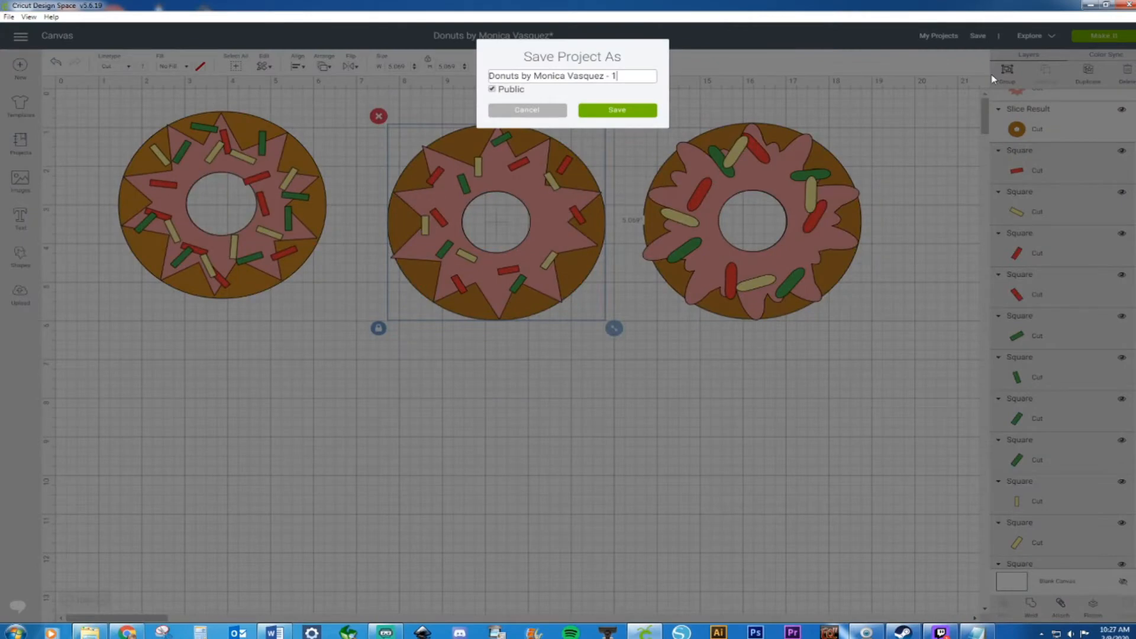
key("BackSpace")
key("BackSpace")
key("BackSpace")
key("BackSpace")
key("BackSpace")
key("BackSpace")
key("BackSpace")
key("BackSpace")
key("BackSpace")
key("BackSpace")
key("BackSpace")
key("BackSpace")
left_click(491, 89)
left_click(543, 77)
left_click(613, 113)
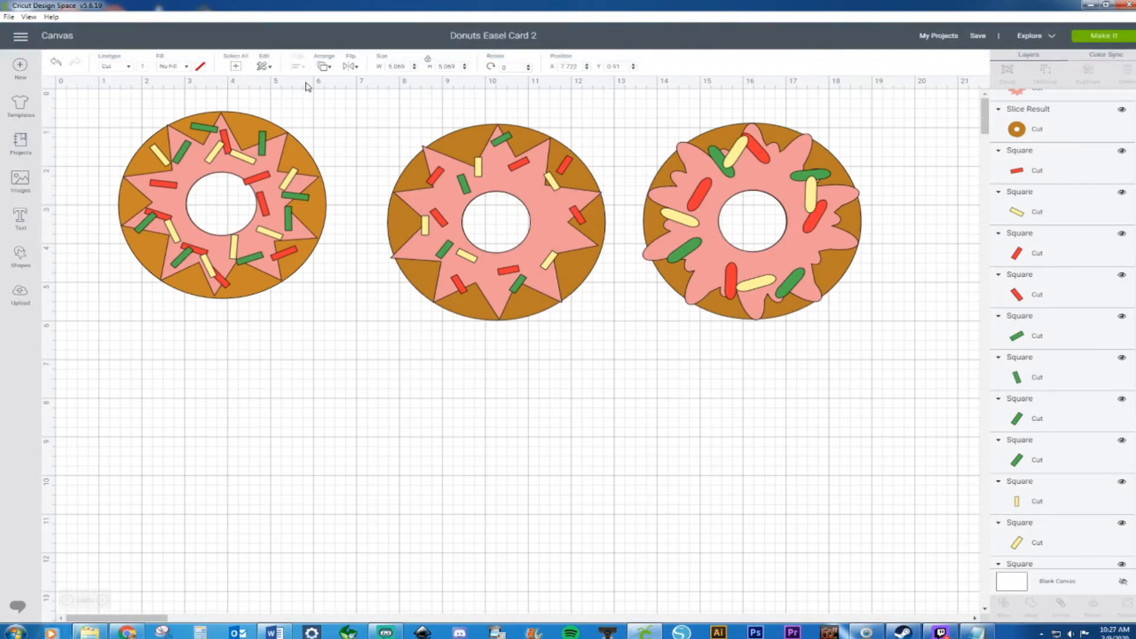
Step: Delete the two pointed-icing donuts and move the complete capsule-sprinkle donut to the canvas's upper-left corner
left_click_drag(112, 98, 616, 379)
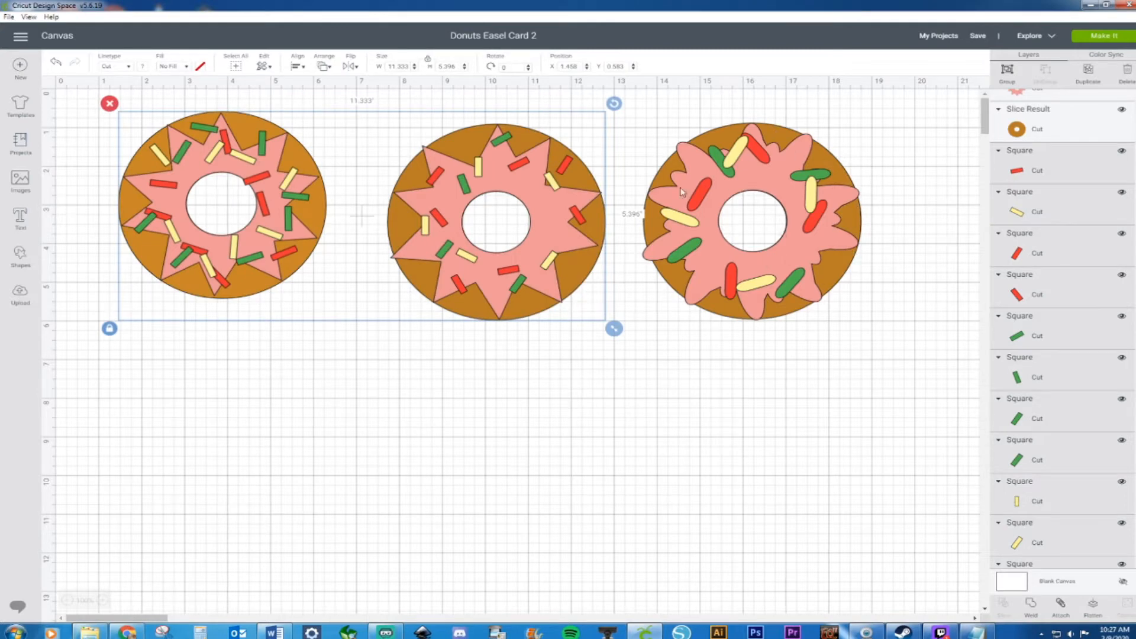
left_click_drag(79, 100, 627, 341)
key("Delete")
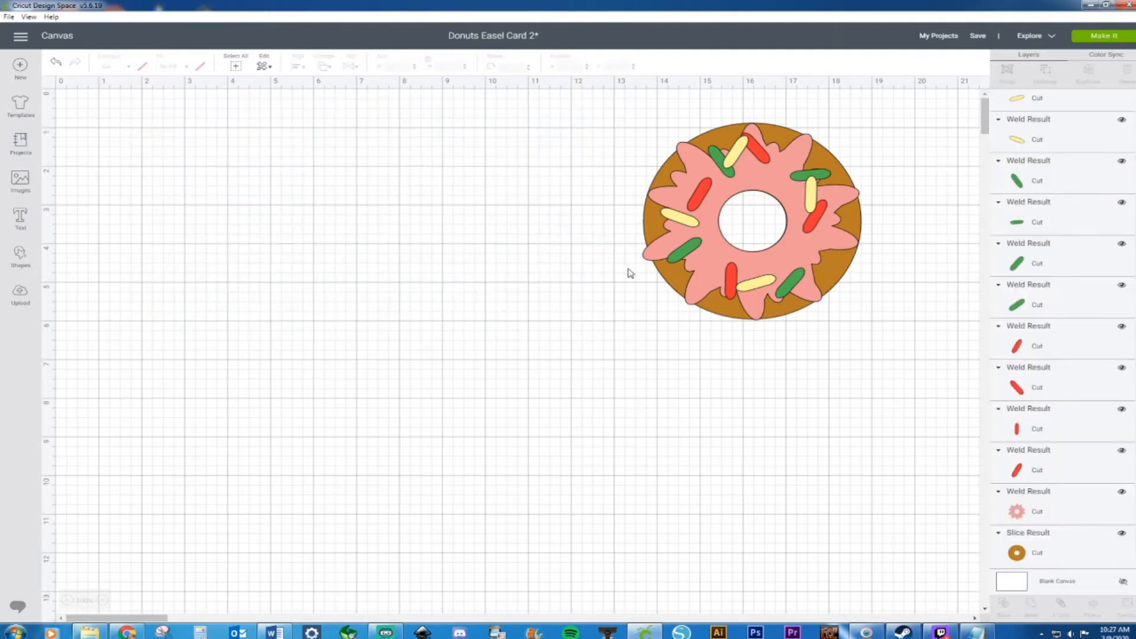
left_click_drag(636, 126, 918, 341)
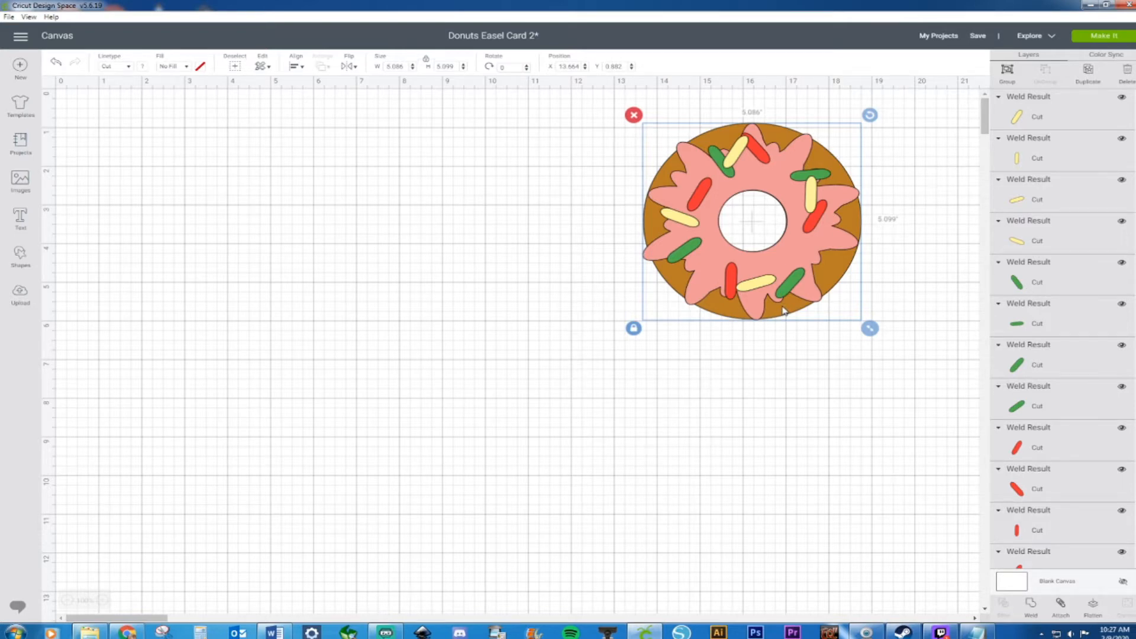
left_click_drag(850, 271, 315, 252)
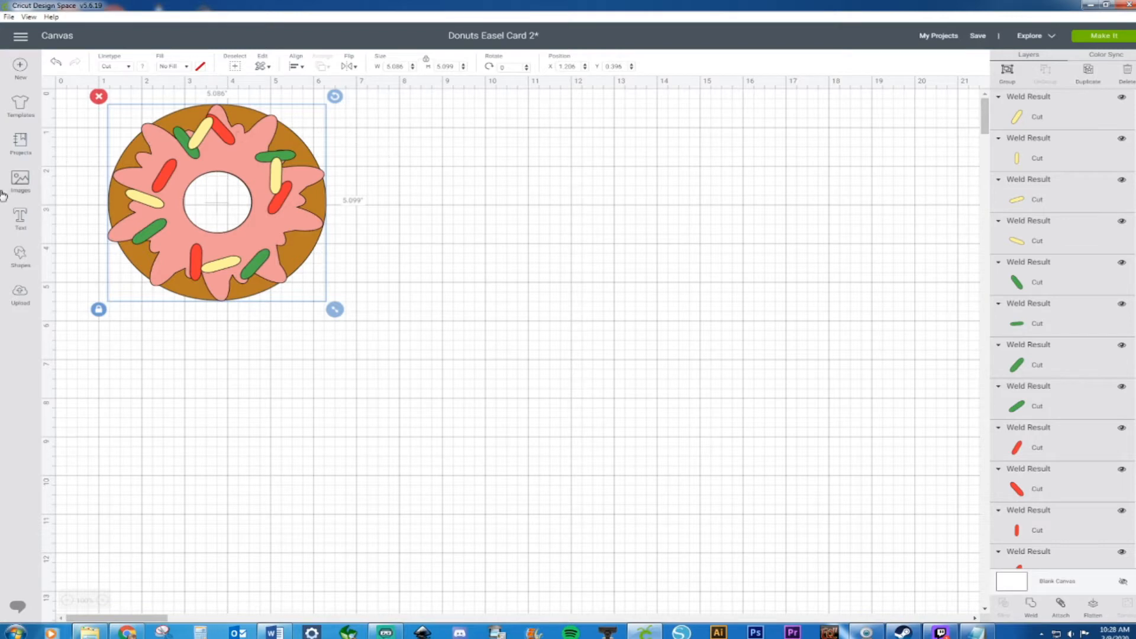
Step: Add a square and place it beside the donut on its right
left_click(21, 254)
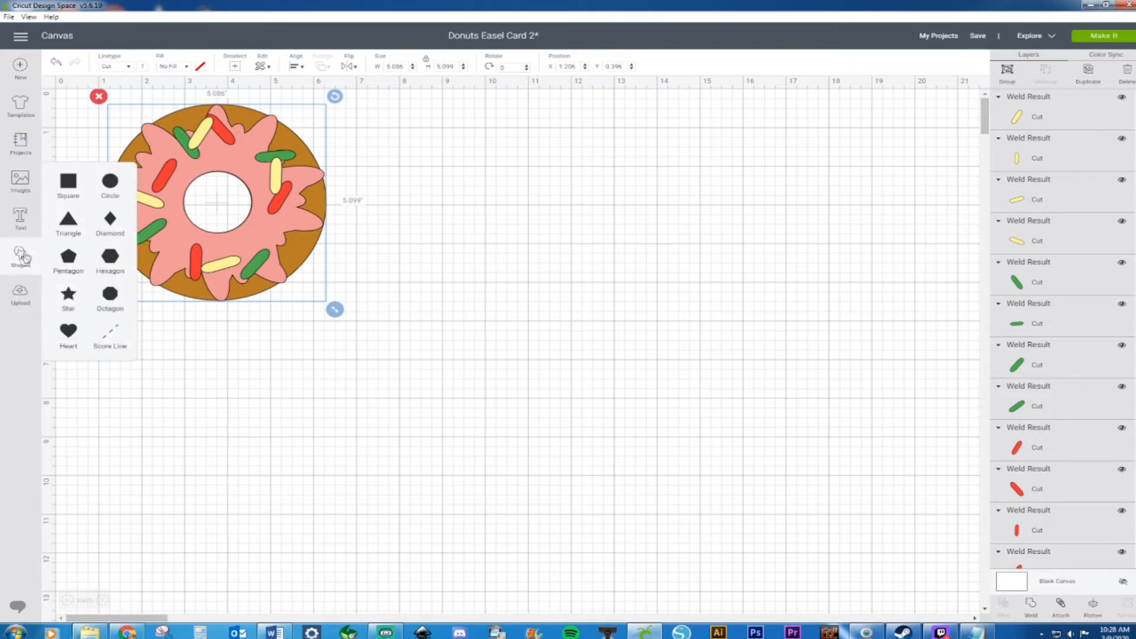
left_click(67, 180)
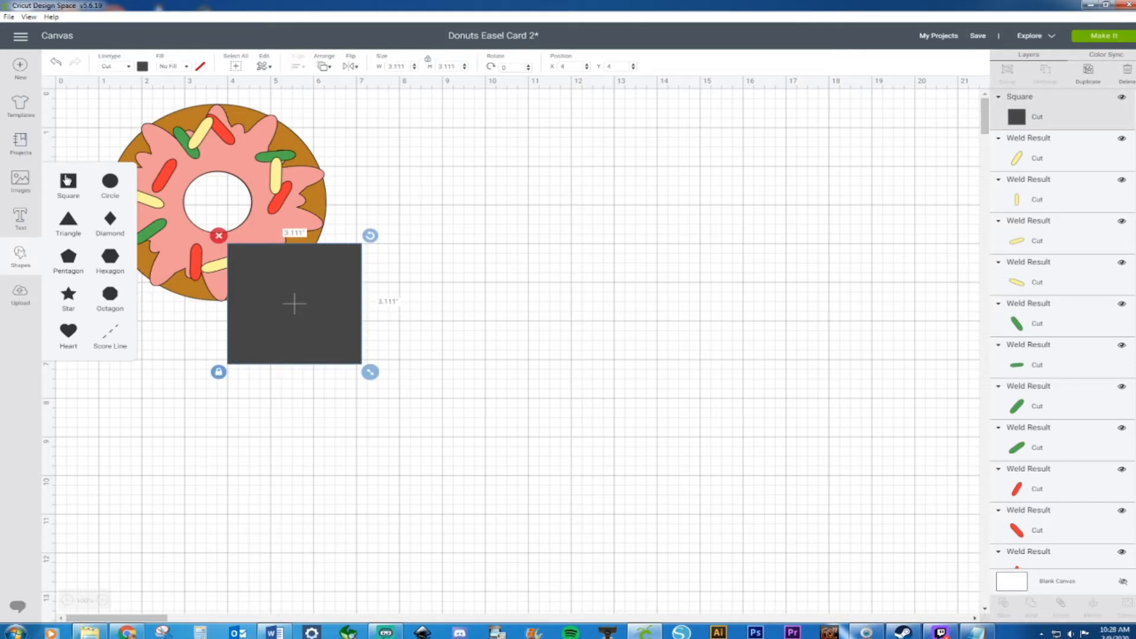
left_click_drag(285, 323, 461, 209)
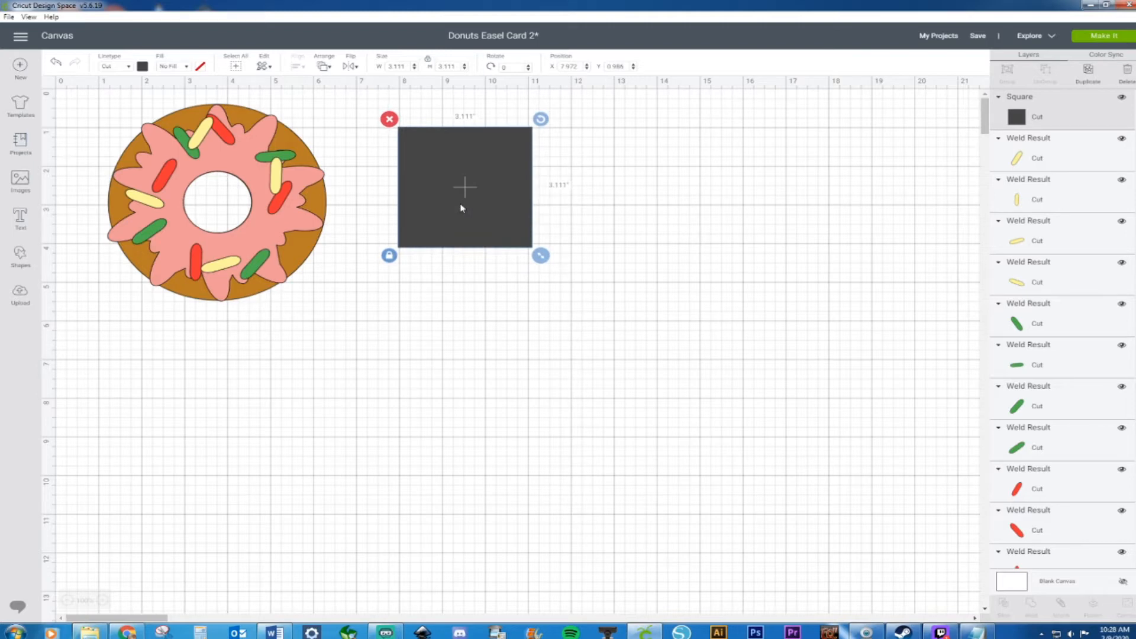
Step: Unlock the square's proportions and resize it to 4.5 inches wide by 8 inches high
left_click(389, 257)
left_click(404, 66)
type("4.5")
key("Return")
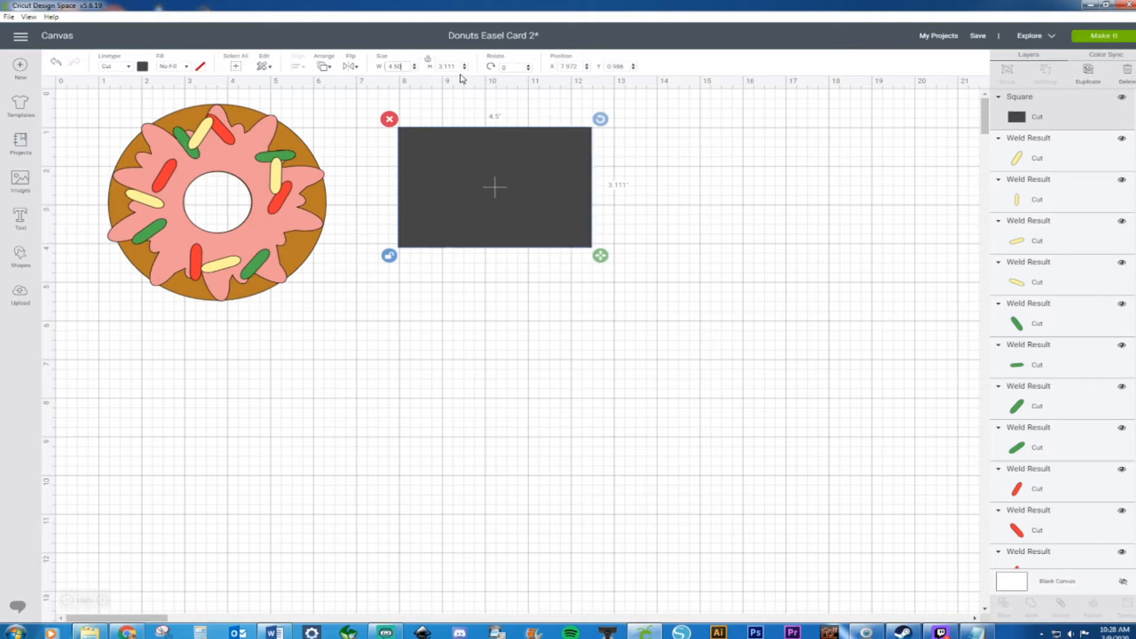
key("Tab")
type("8")
key("Return")
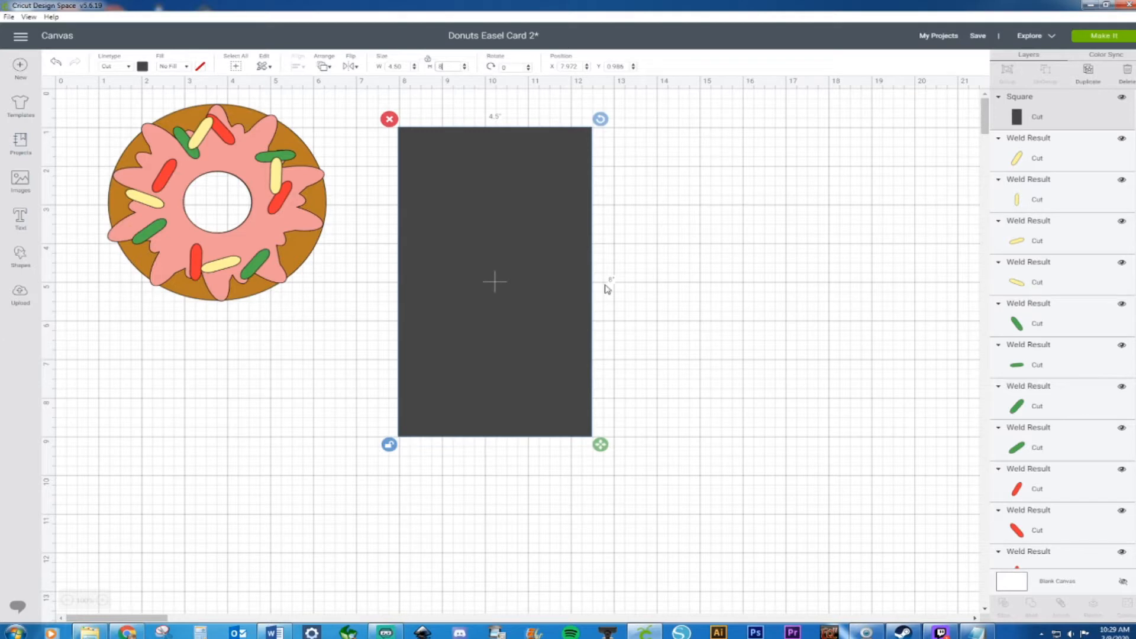
Step: Colour the 4.5 by 8 inch rectangle the same brown as the donut base
left_click(142, 67)
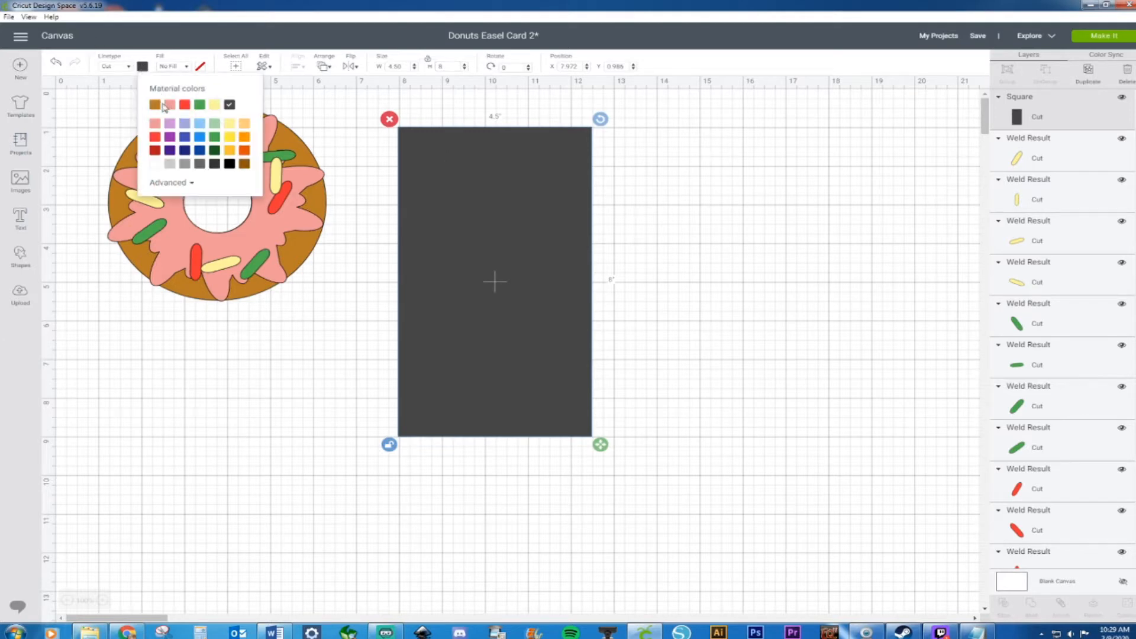
left_click(155, 104)
left_click(728, 275)
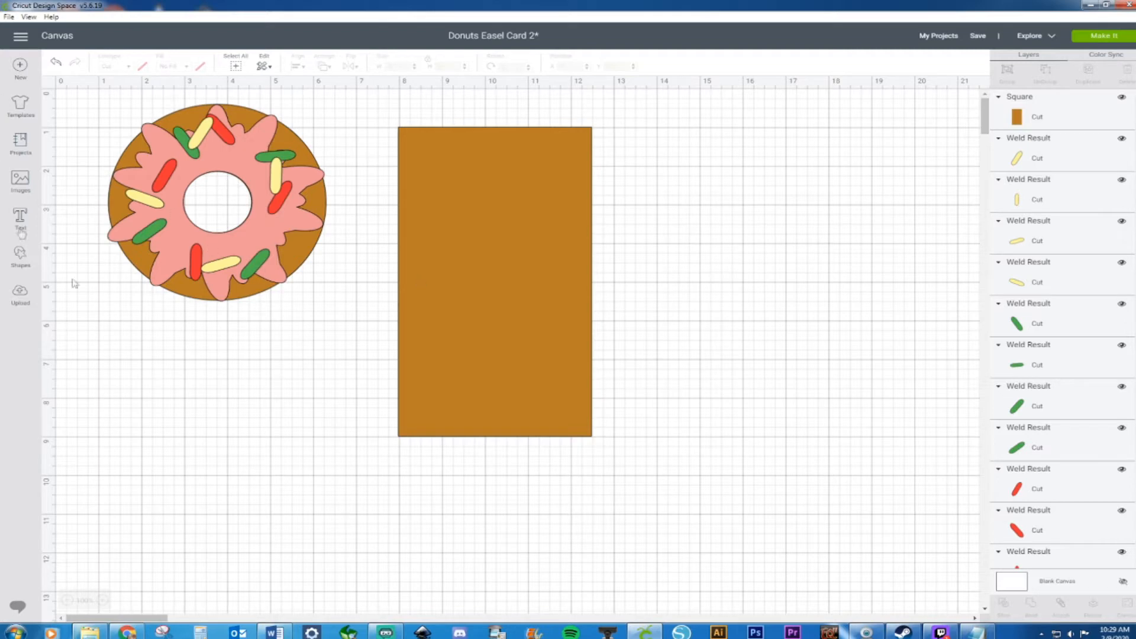
Step: Add a score line and move it into the gap between the donut and the brown rectangle
left_click(37, 262)
left_click(111, 338)
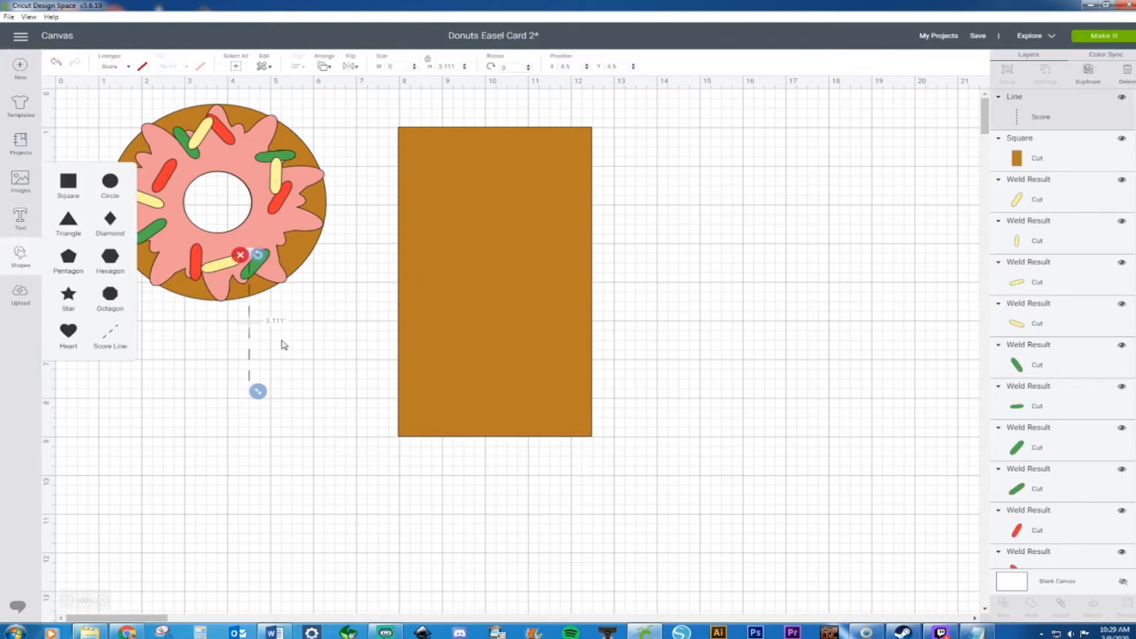
left_click_drag(259, 335, 406, 291)
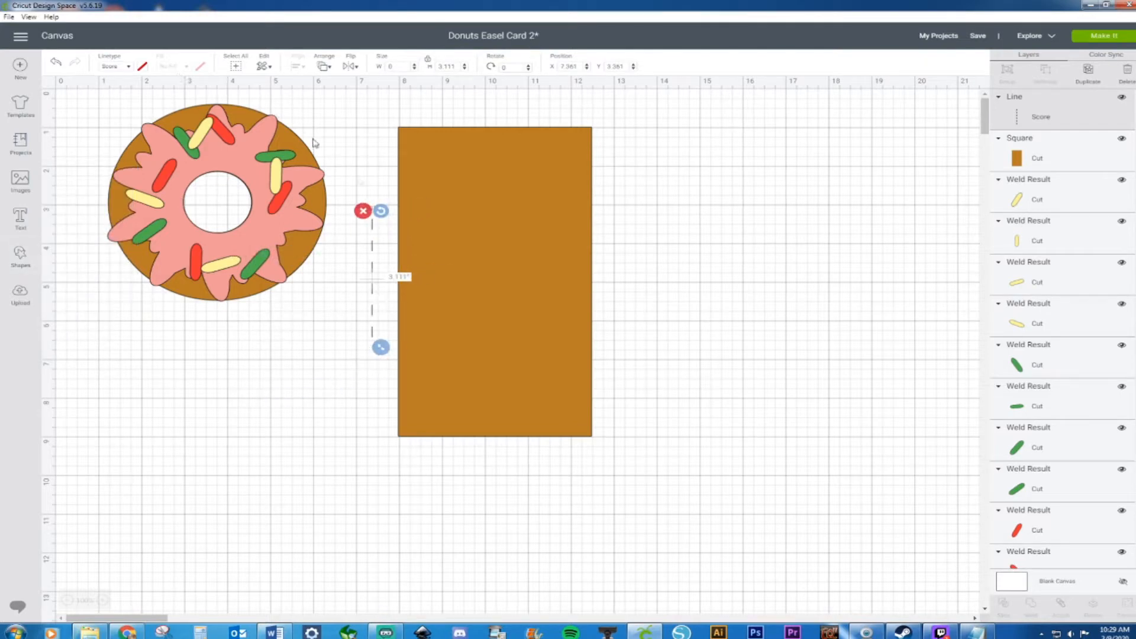
Step: Rotate the score line to horizontal and lay it across the brown rectangle at a length of about 4.375 inches
left_click(356, 74)
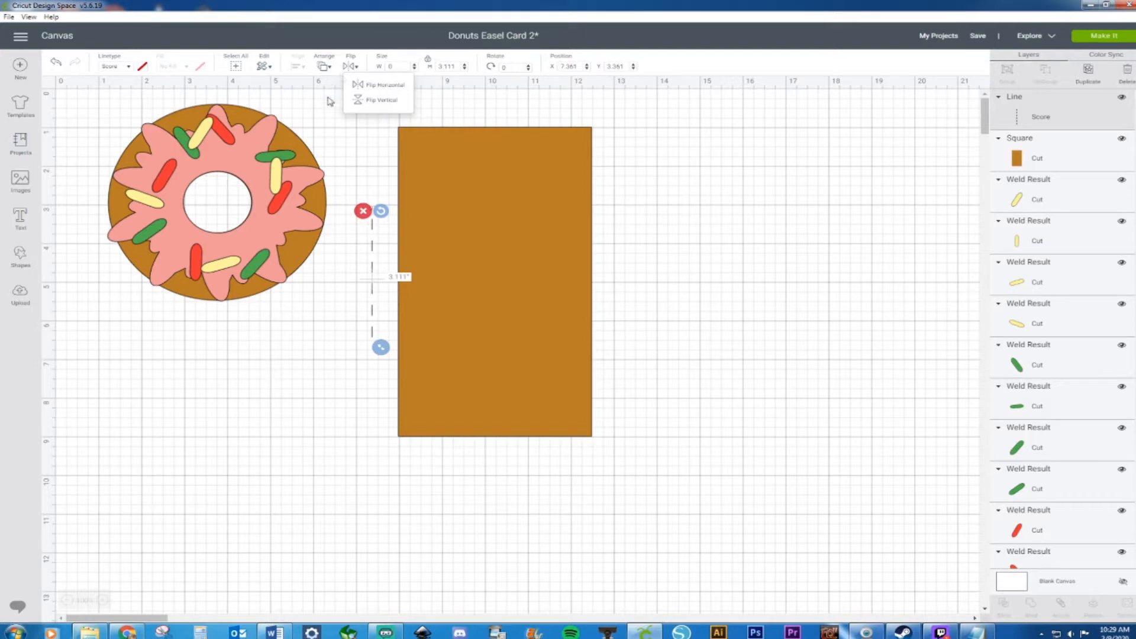
left_click(336, 118)
left_click_drag(372, 257, 274, 382)
left_click_drag(280, 330, 323, 408)
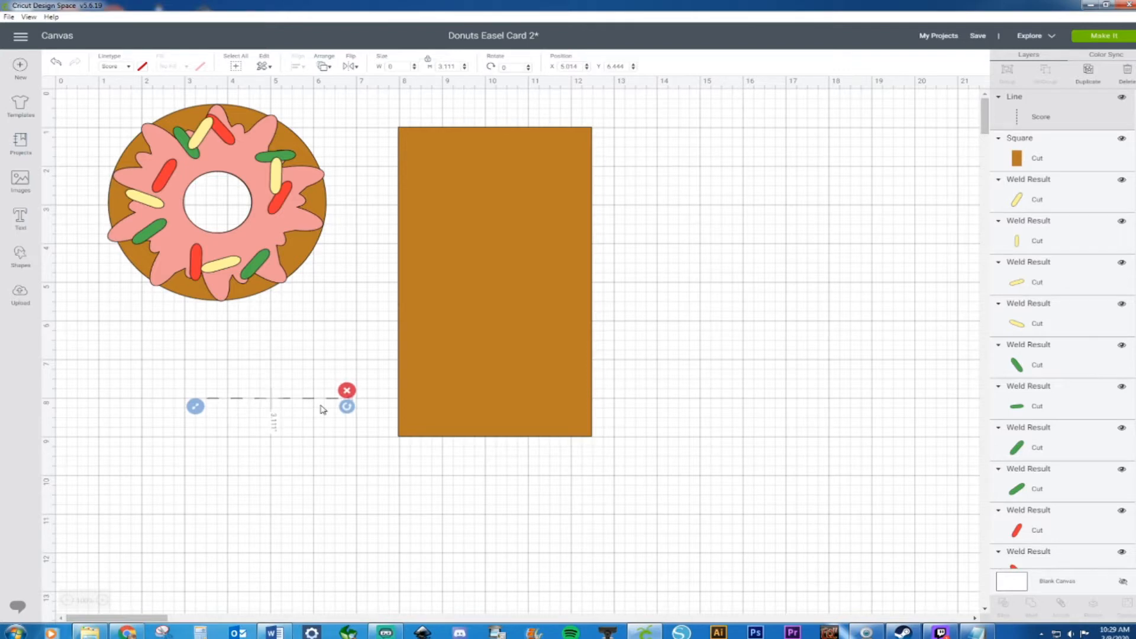
left_click_drag(322, 408, 600, 283)
left_click(268, 427)
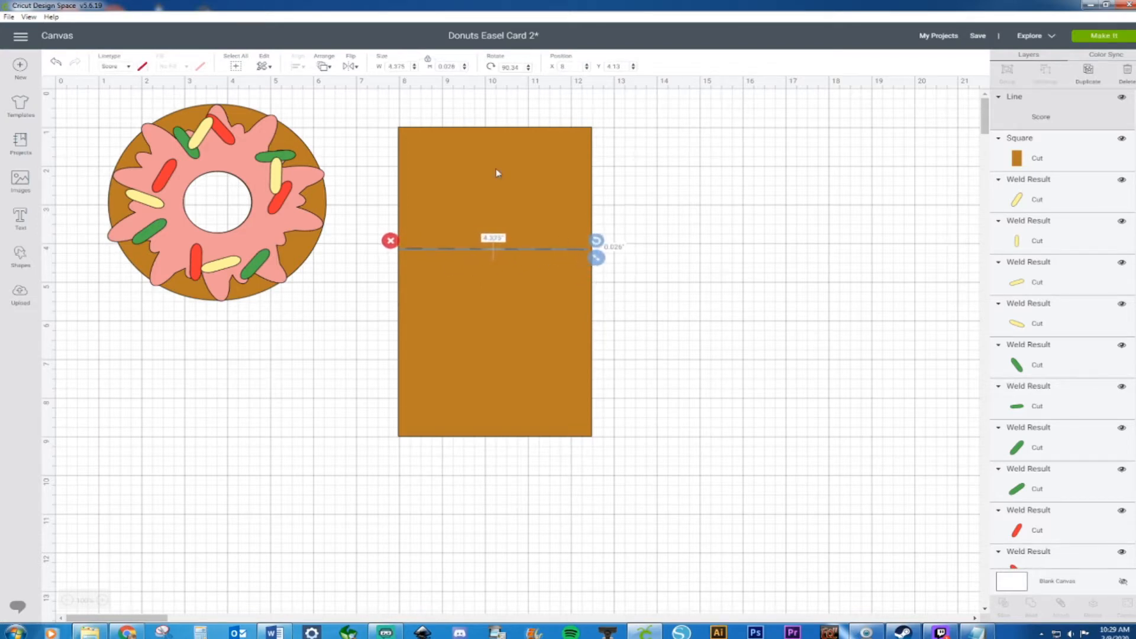
Step: Centre the score line and the brown rectangle on each other both horizontally and vertically
left_click(384, 104)
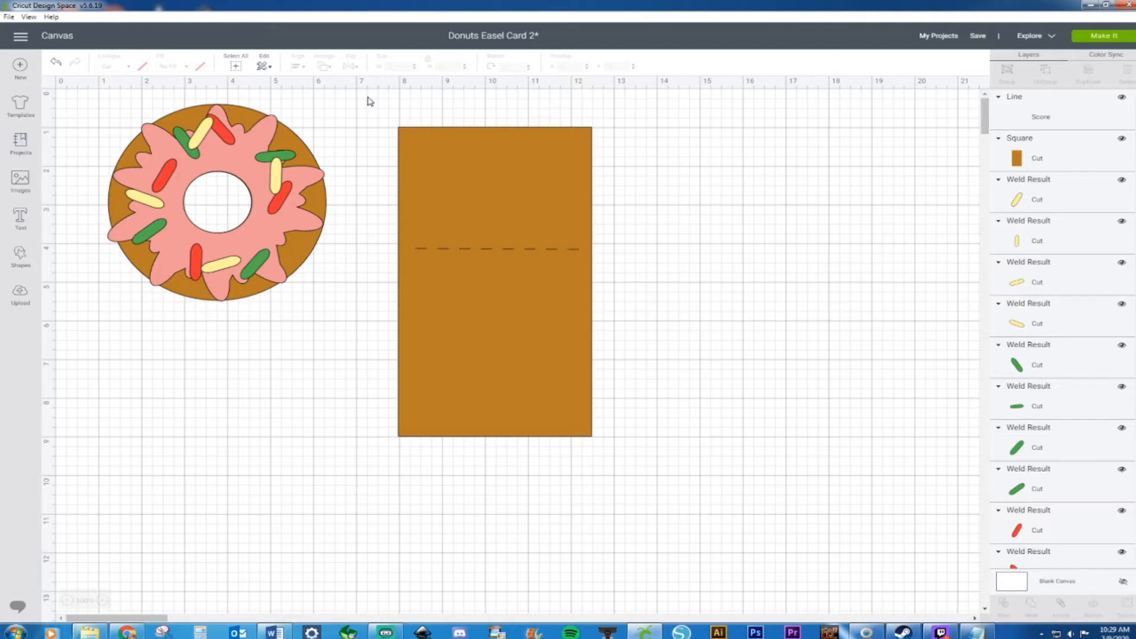
left_click_drag(368, 108, 703, 550)
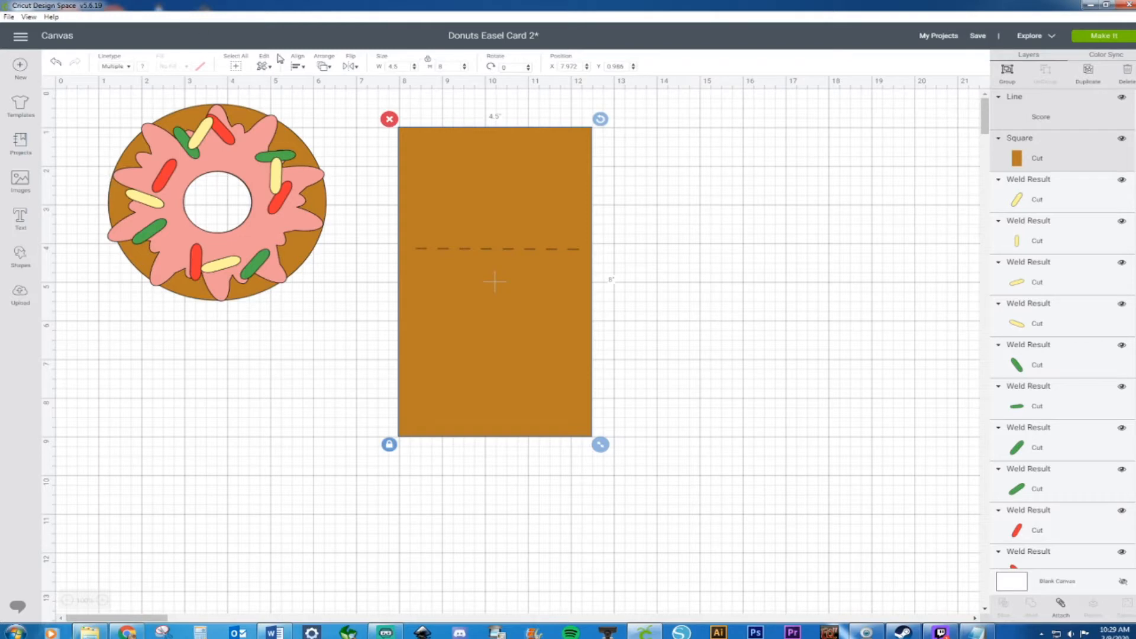
left_click(297, 68)
left_click(320, 115)
left_click(297, 68)
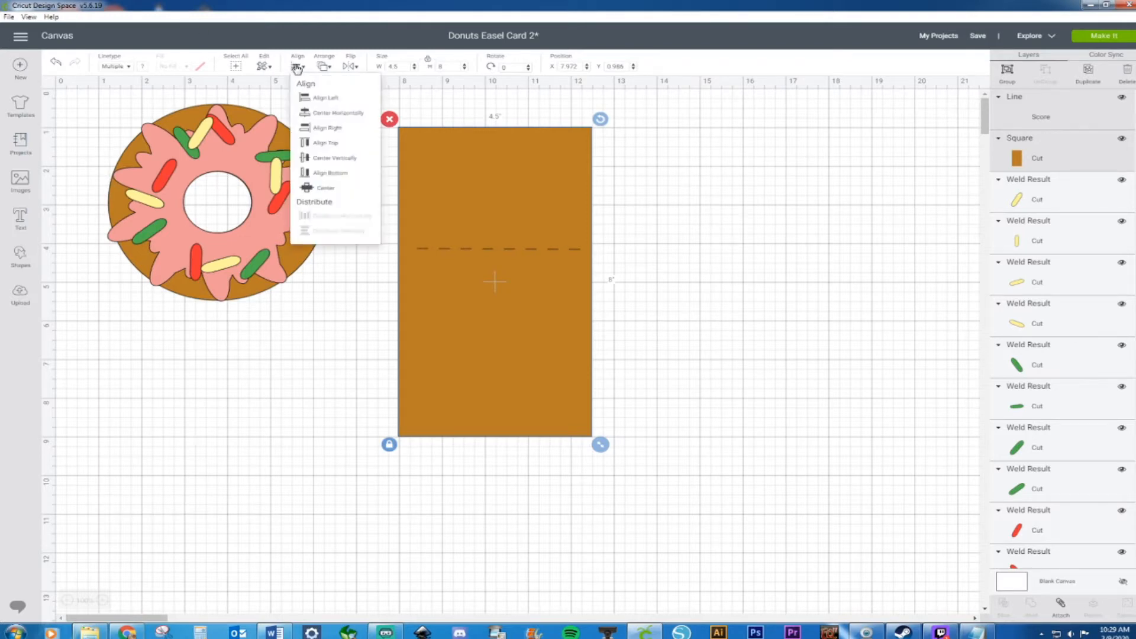
left_click(314, 167)
left_click(677, 225)
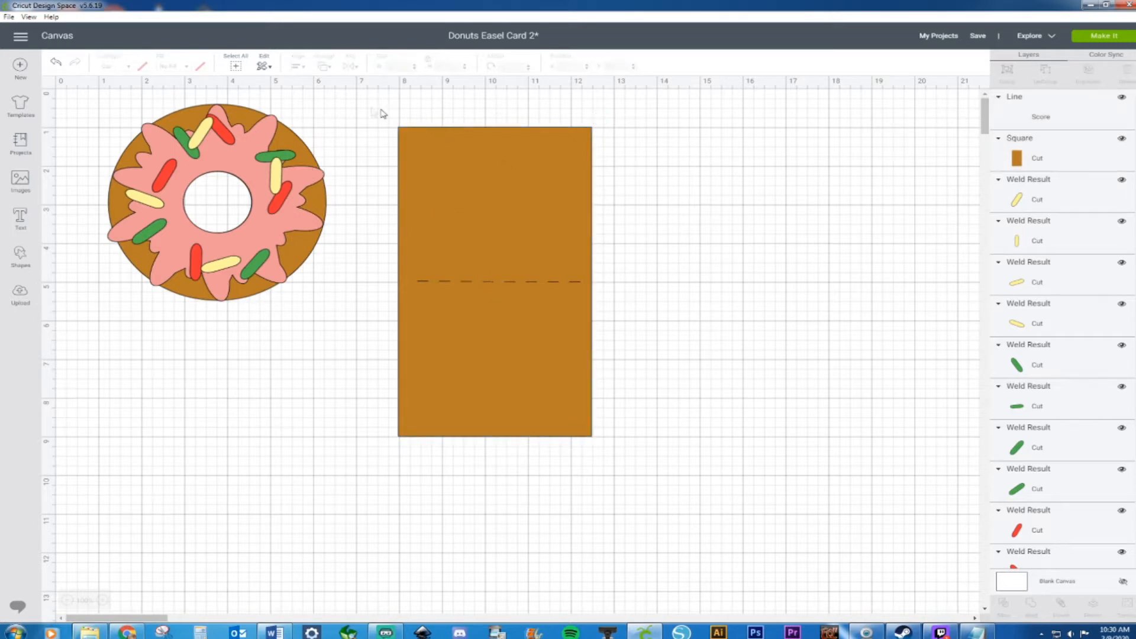
left_click_drag(362, 100, 656, 500)
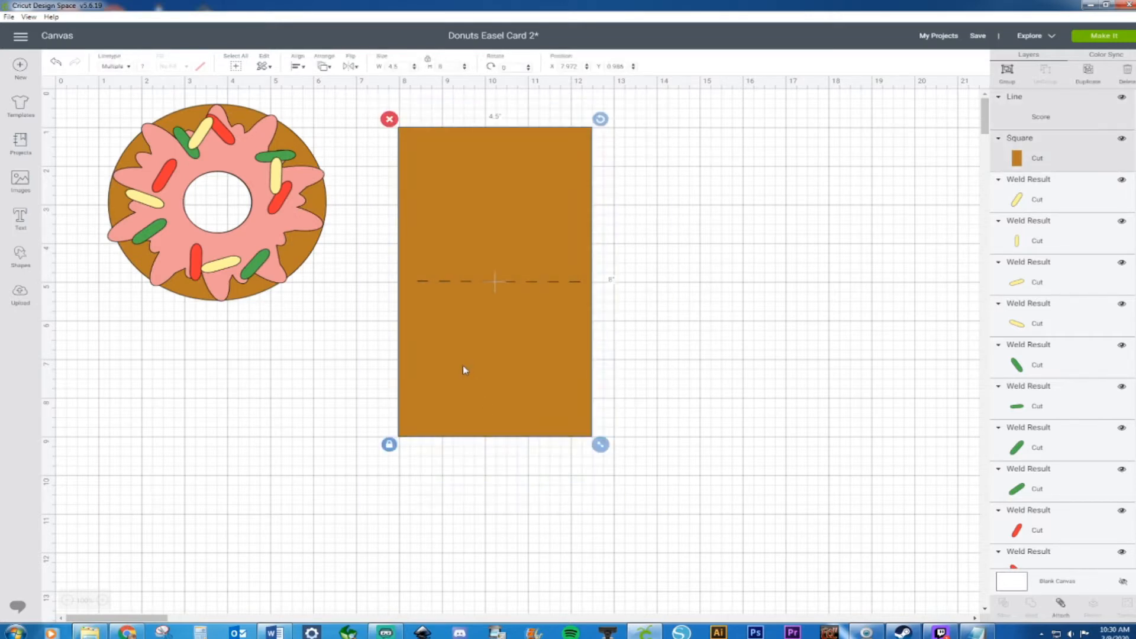
right_click(469, 367)
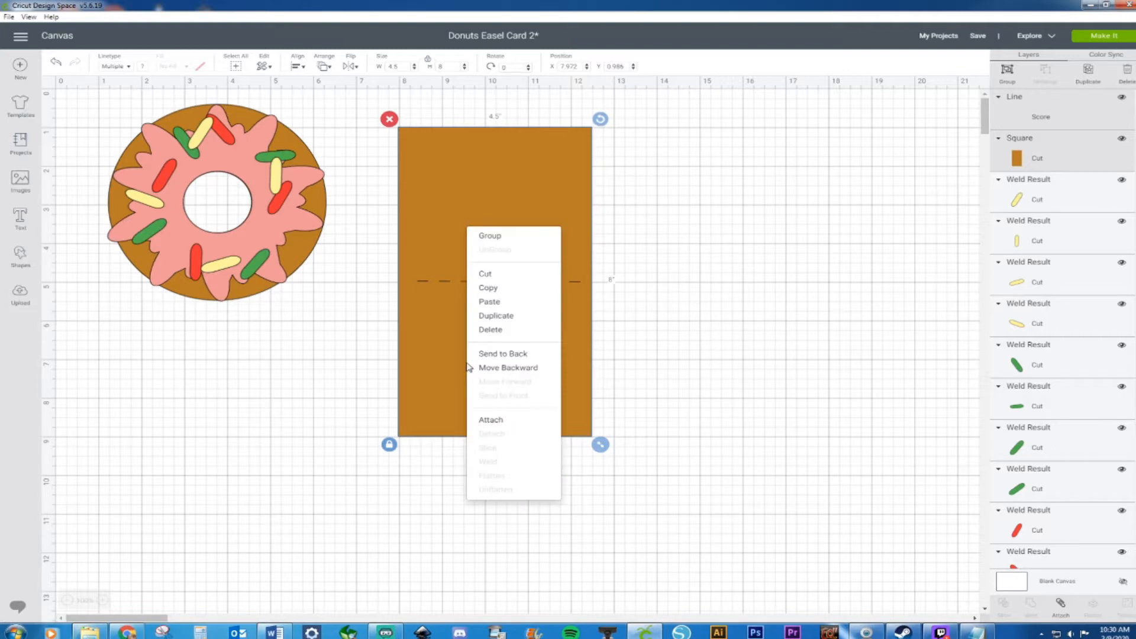
left_click(696, 341)
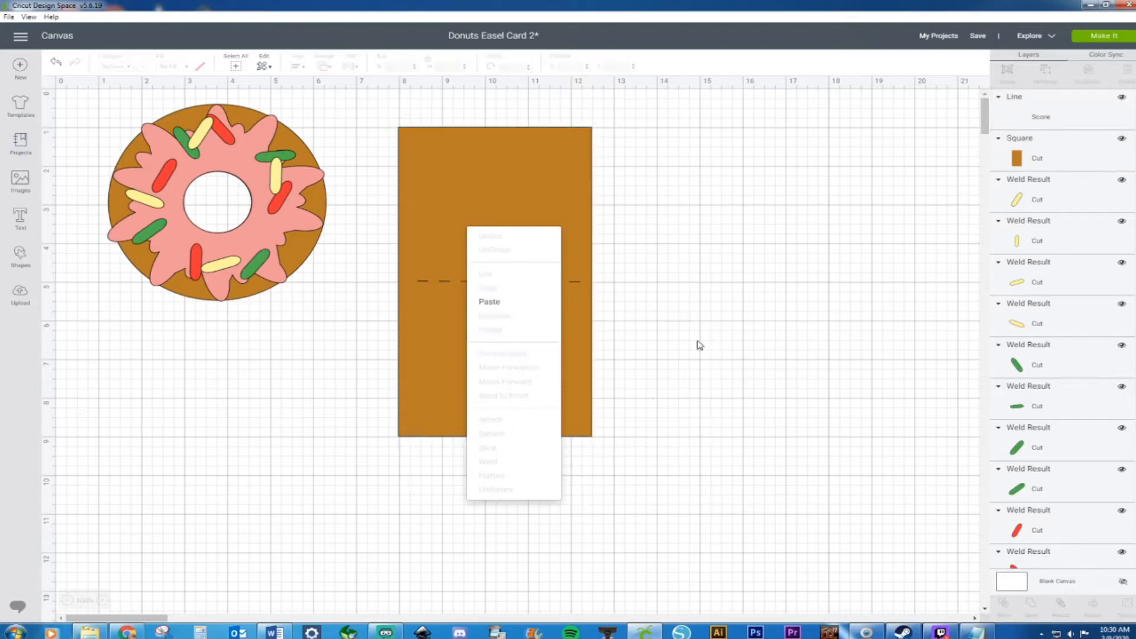
left_click(482, 182)
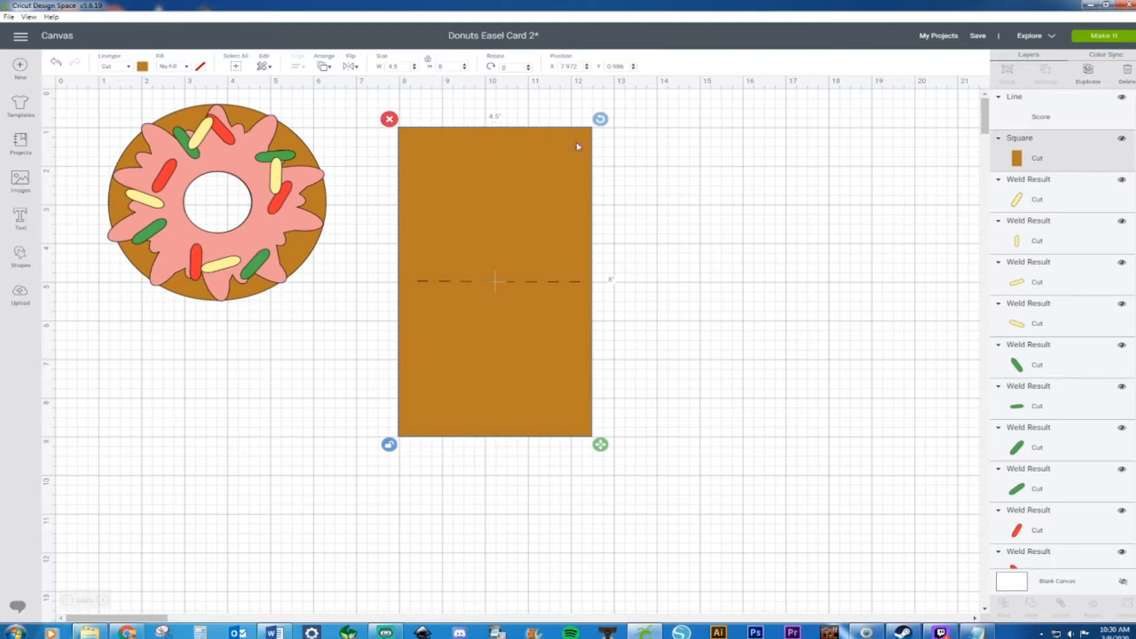
Step: Add a square, unlock its proportions and resize it to 4.5 inches wide by 2 inches high
left_click(22, 257)
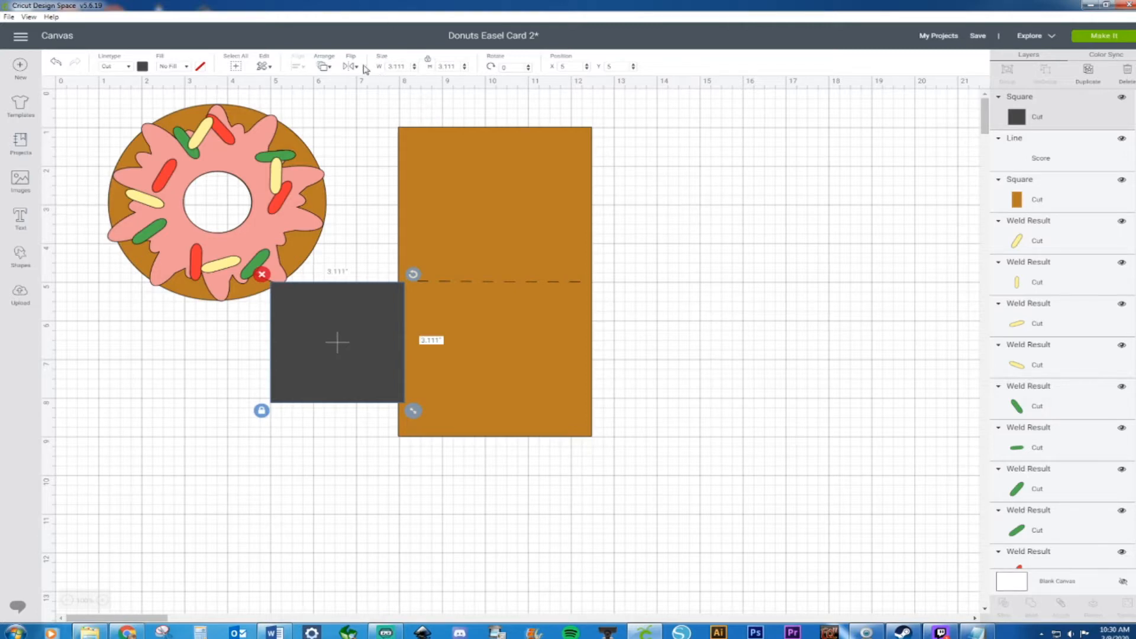
left_click(261, 410)
left_click(407, 64)
type("2")
key("Return")
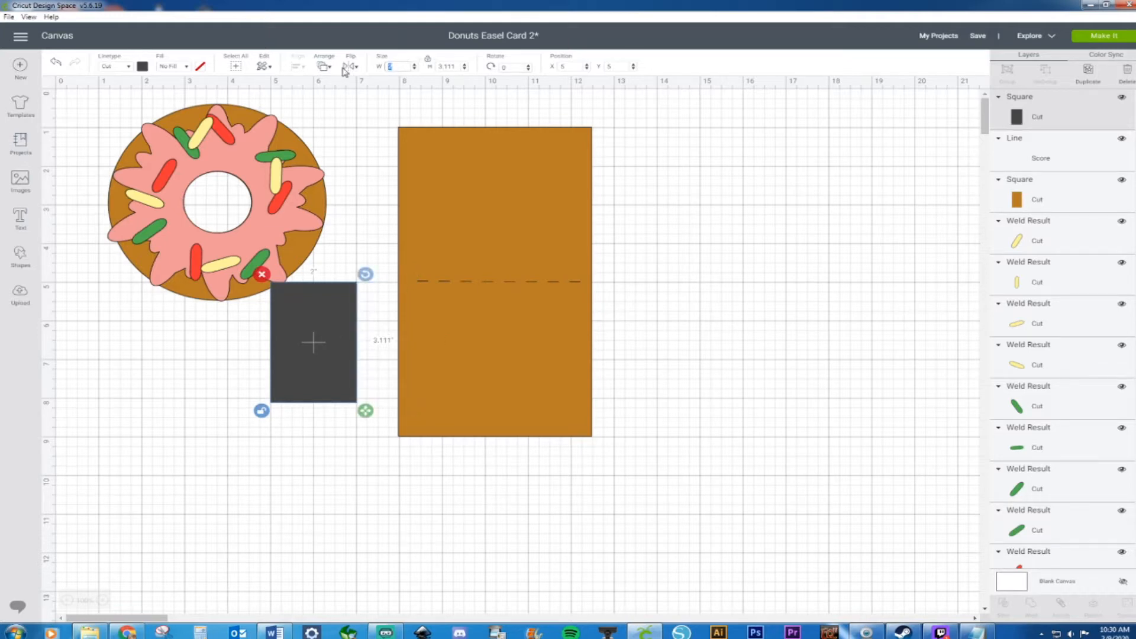
key("Return")
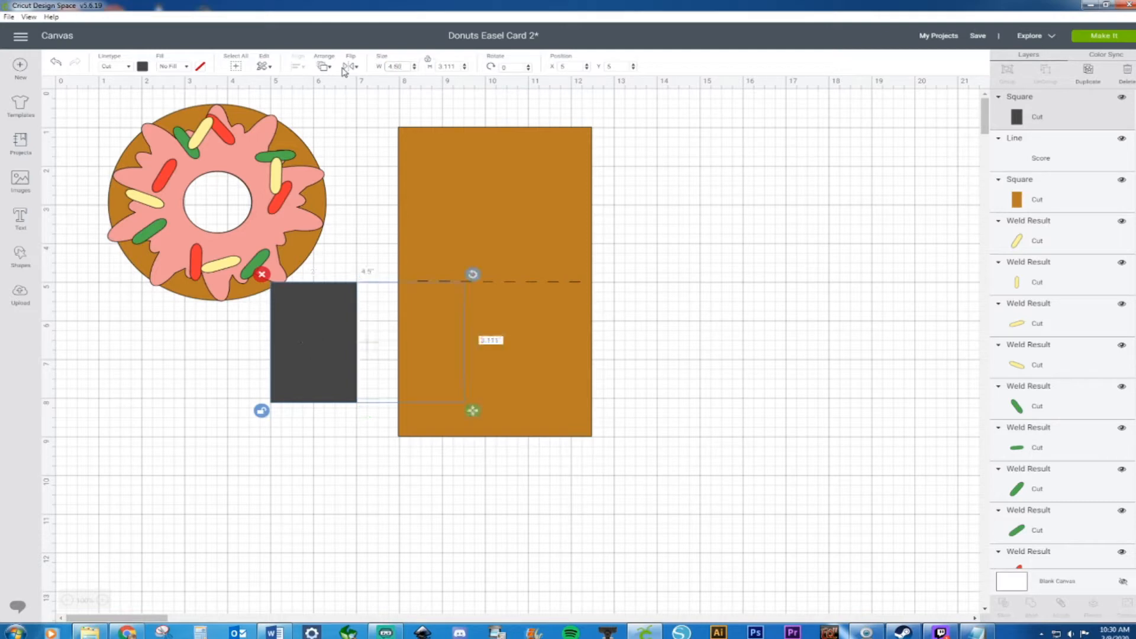
double_click(449, 66)
type("2")
key("Return")
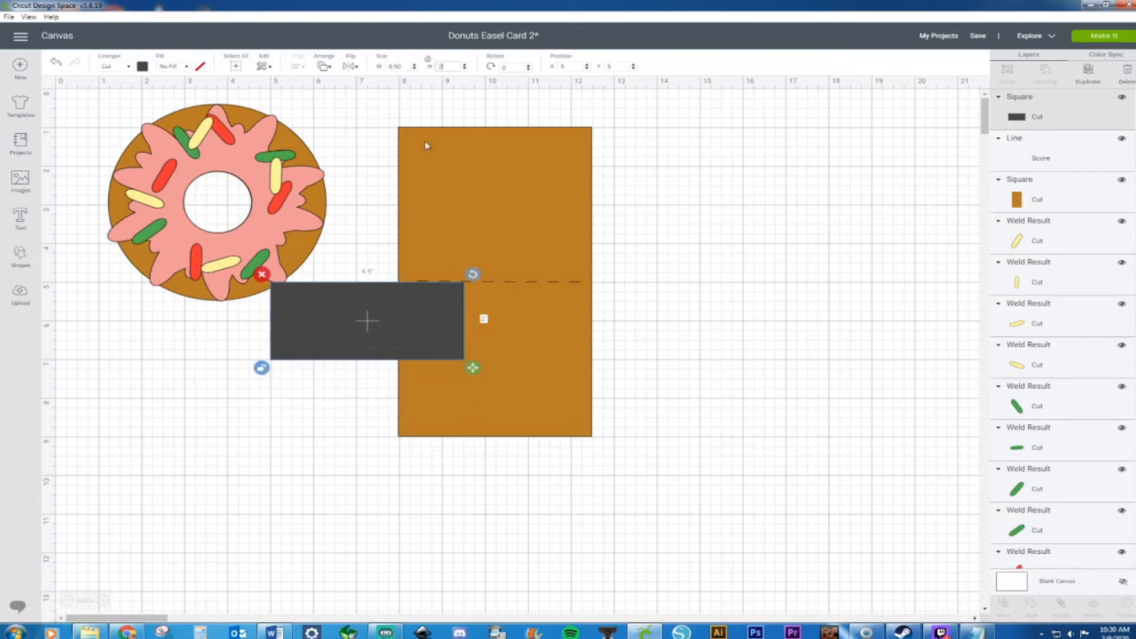
Step: Place the grey 4.5 by 2 inch rectangle on the brown rectangle with its lower edge on the centre score line
left_click(707, 304)
left_click_drag(366, 321, 494, 247)
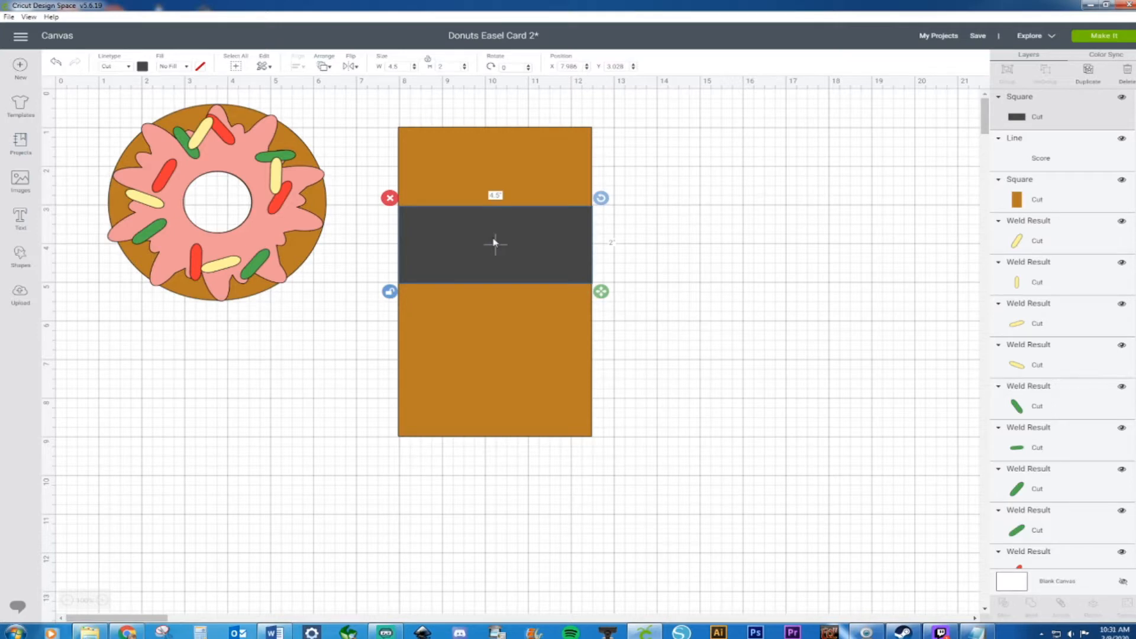
left_click(659, 211)
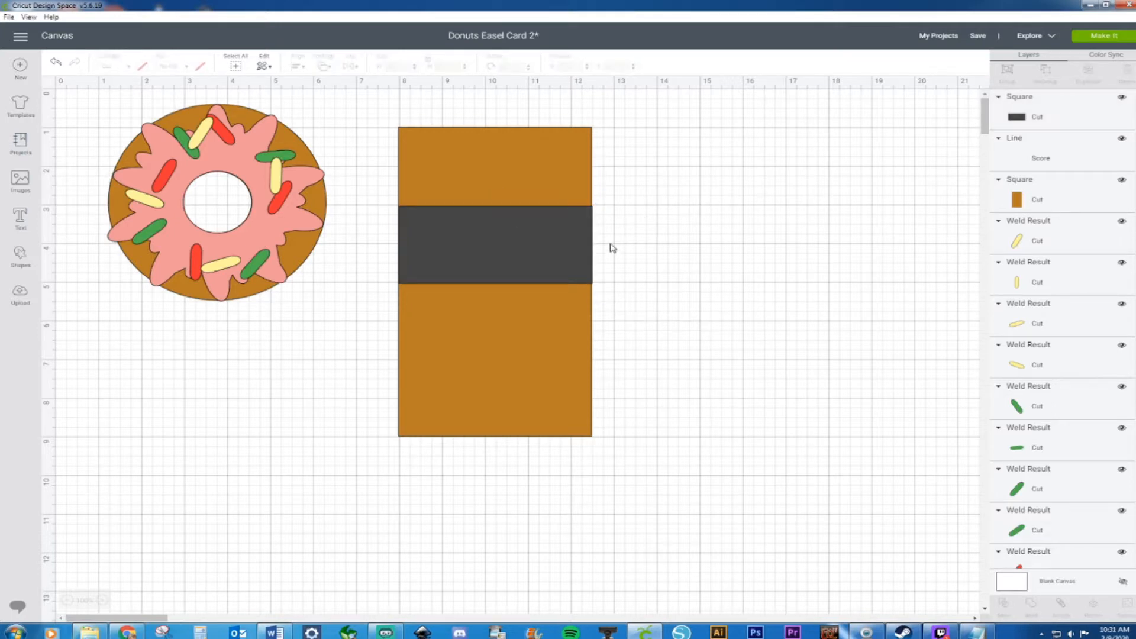
Step: Duplicate the centre score line, set the copy to the right of the brown rectangle, and realign the grey rectangle with the centre line
left_click_drag(565, 248, 565, 242)
left_click(552, 281)
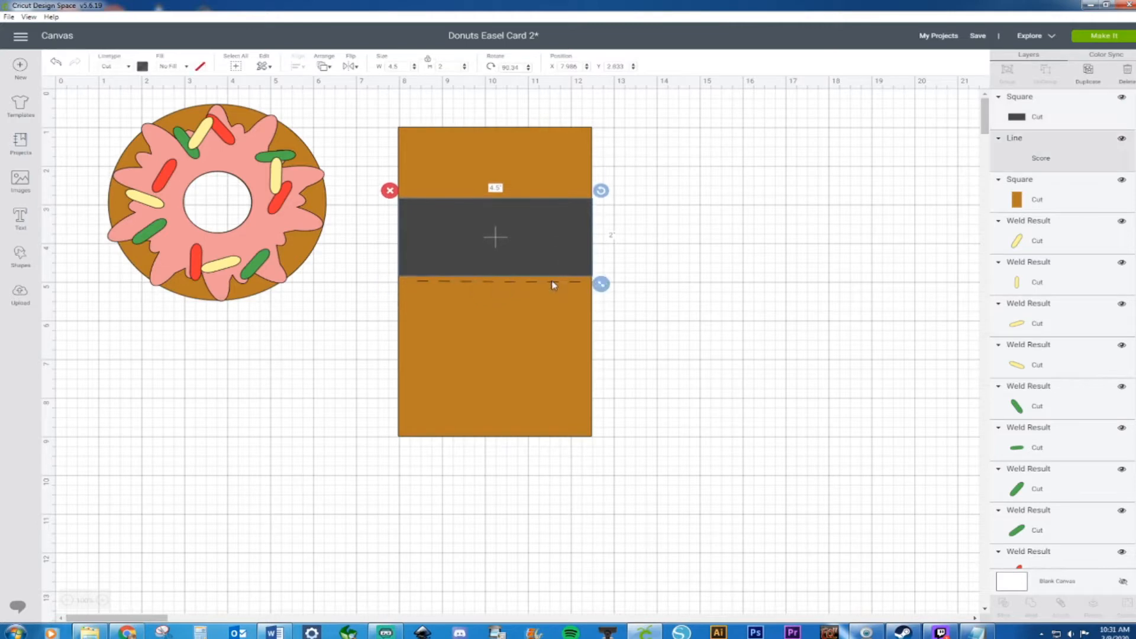
key("ctrl+d")
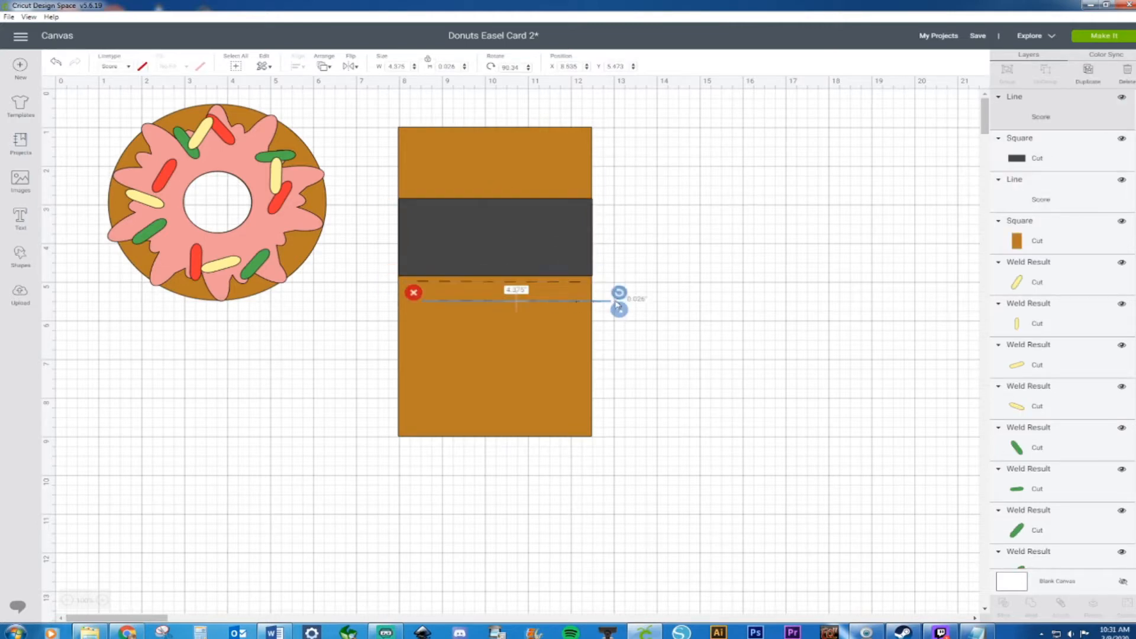
left_click_drag(603, 306, 757, 261)
left_click_drag(532, 243, 531, 243)
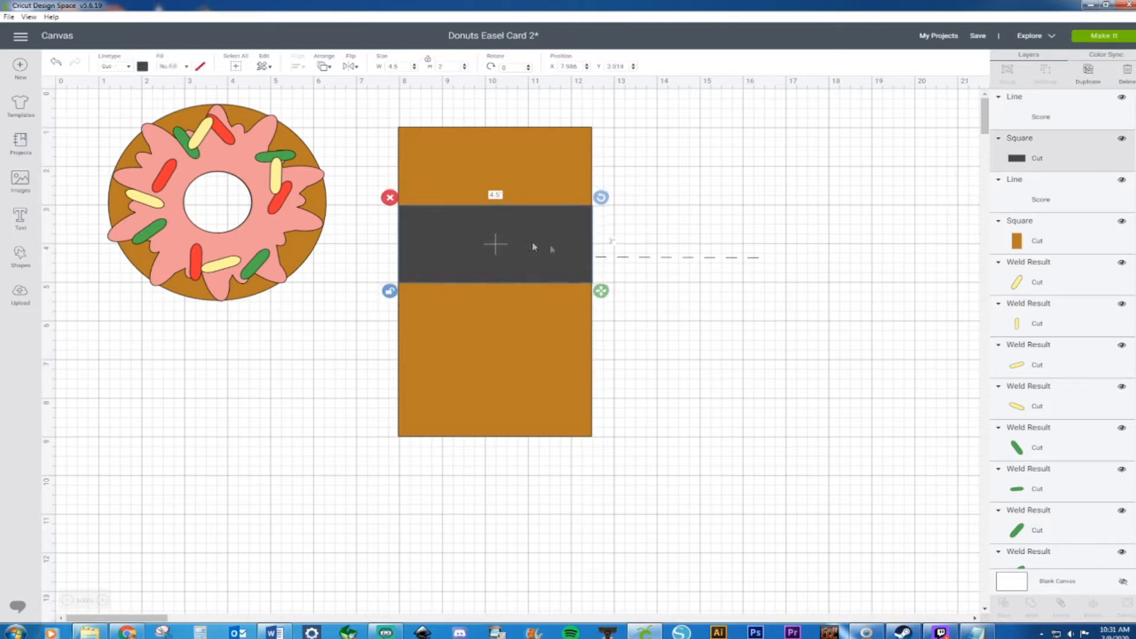
left_click(674, 259)
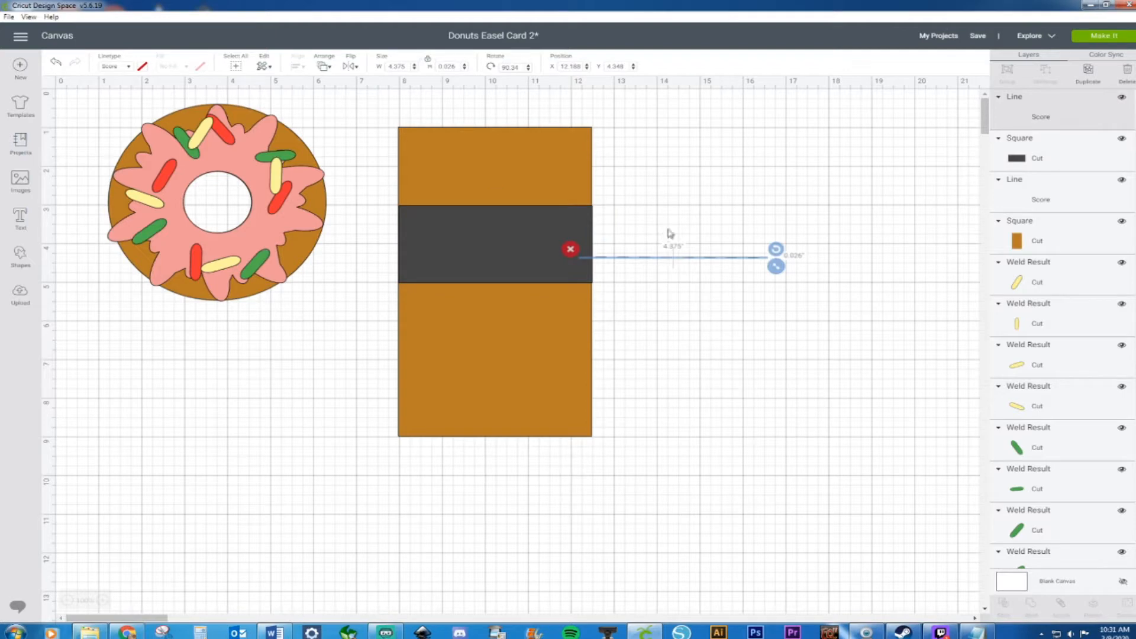
right_click(683, 252)
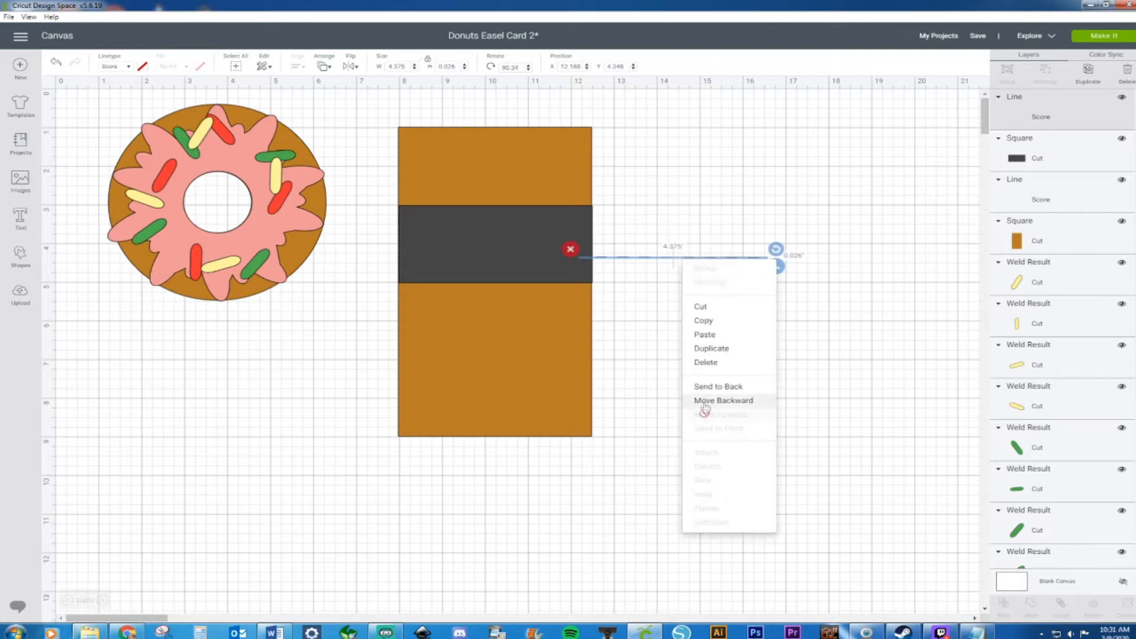
left_click(717, 389)
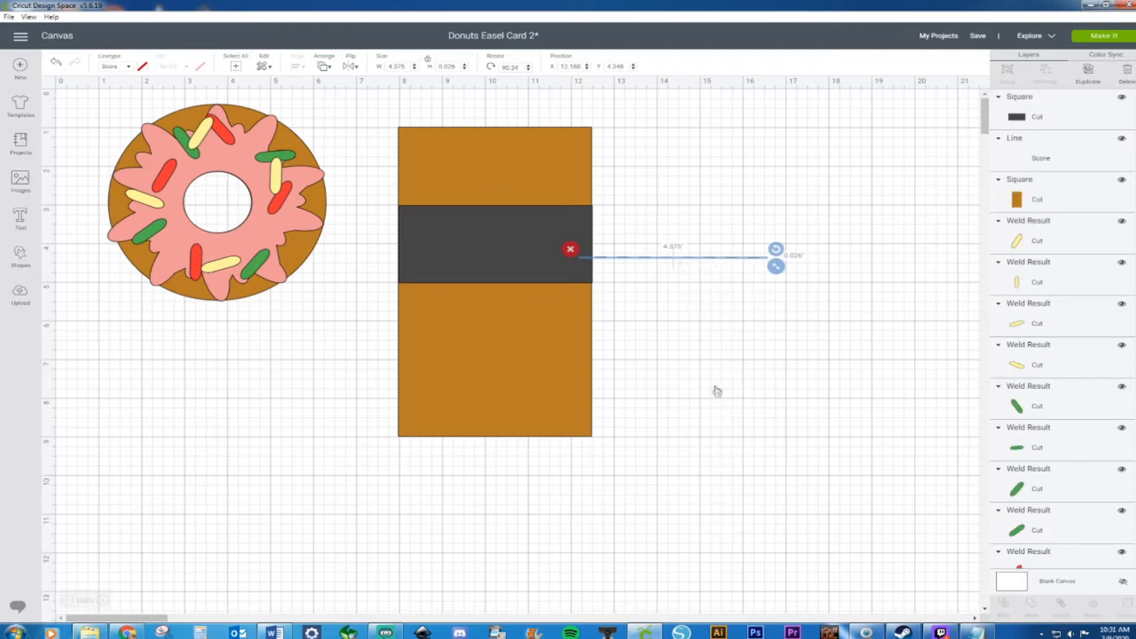
right_click(685, 256)
left_click(719, 421)
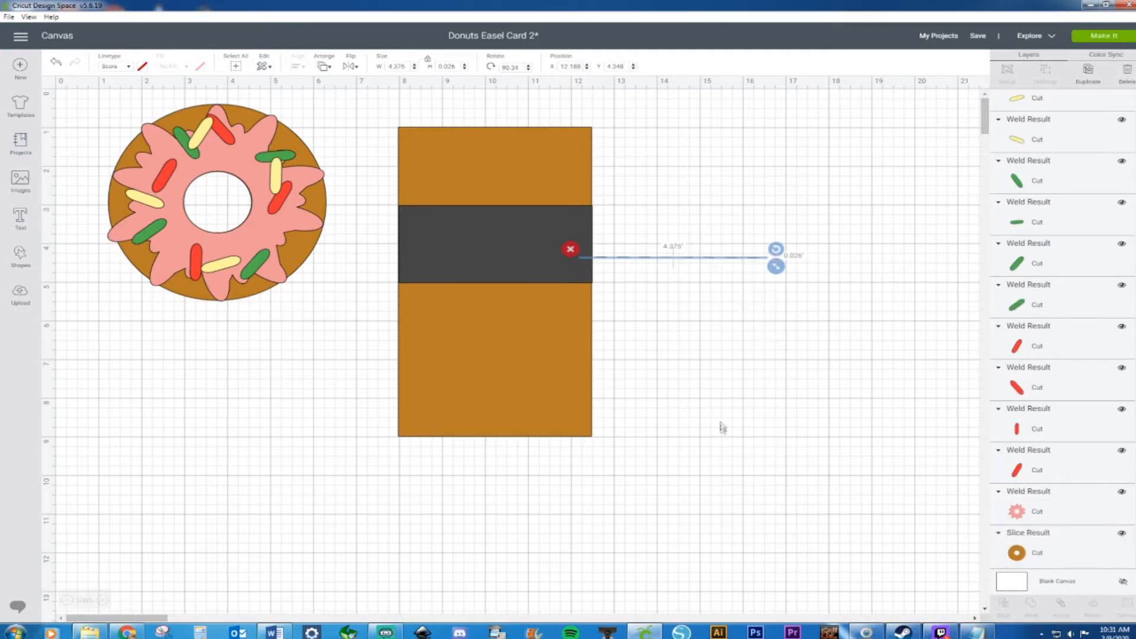
left_click(712, 416)
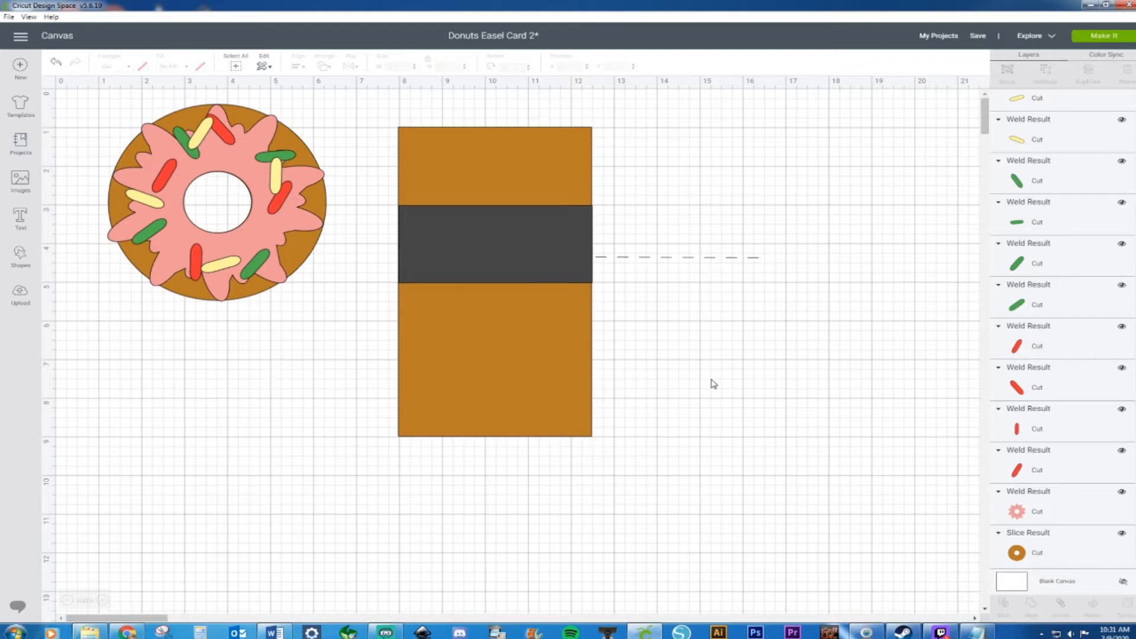
Step: Move the duplicated score line onto the upper edge of the grey rectangle, spanning the brown card base
left_click_drag(683, 258, 507, 210)
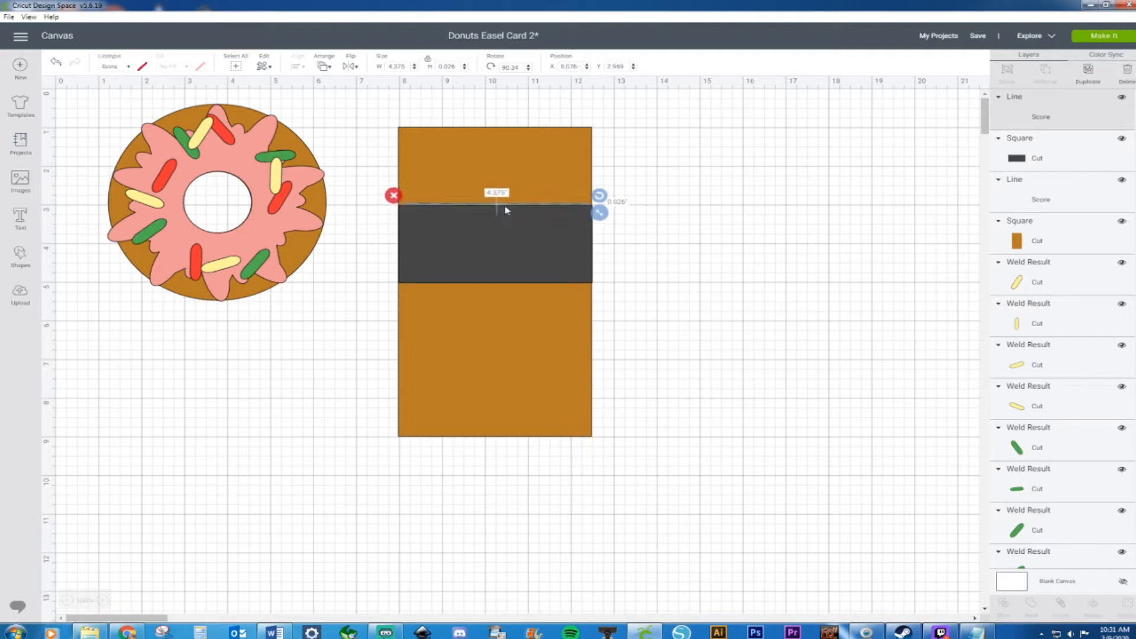
left_click(561, 279)
left_click(621, 241)
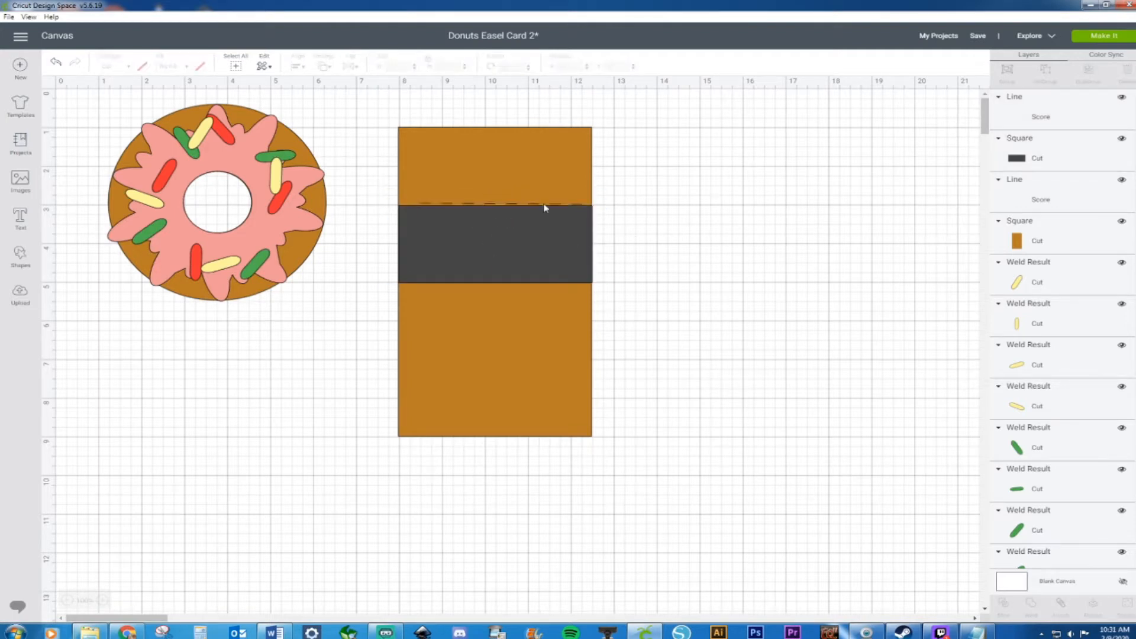
left_click(544, 206)
left_click_drag(544, 206, 544, 208)
Step: Delete the grey spacer rectangle from between the two score lines
left_click(649, 230)
left_click(561, 244)
key("Delete")
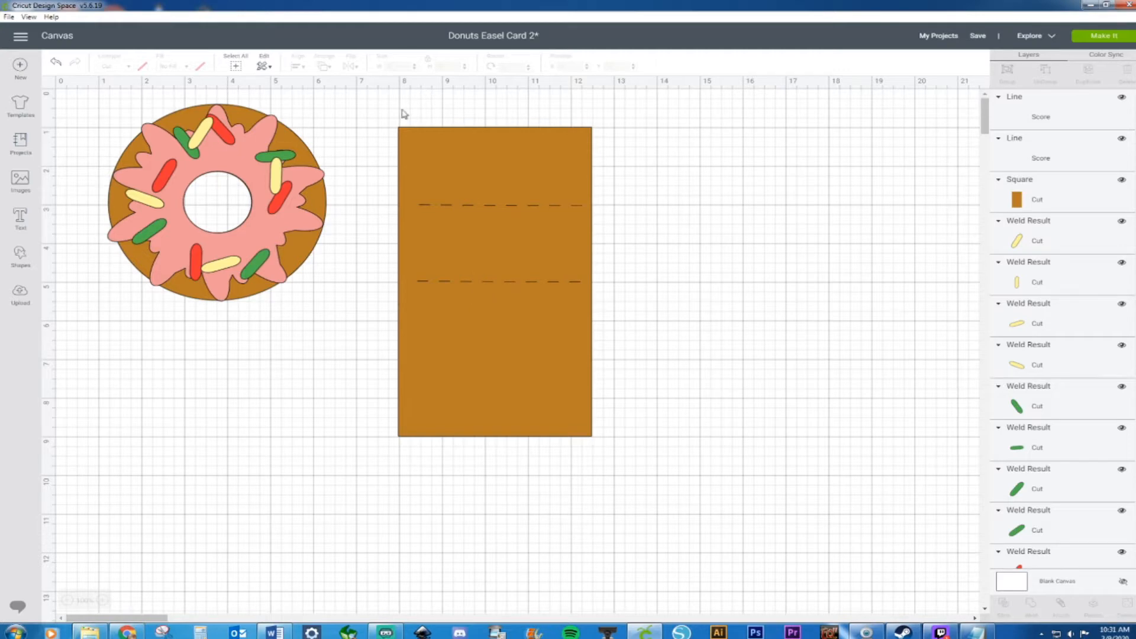
left_click_drag(378, 113, 591, 501)
right_click(559, 411)
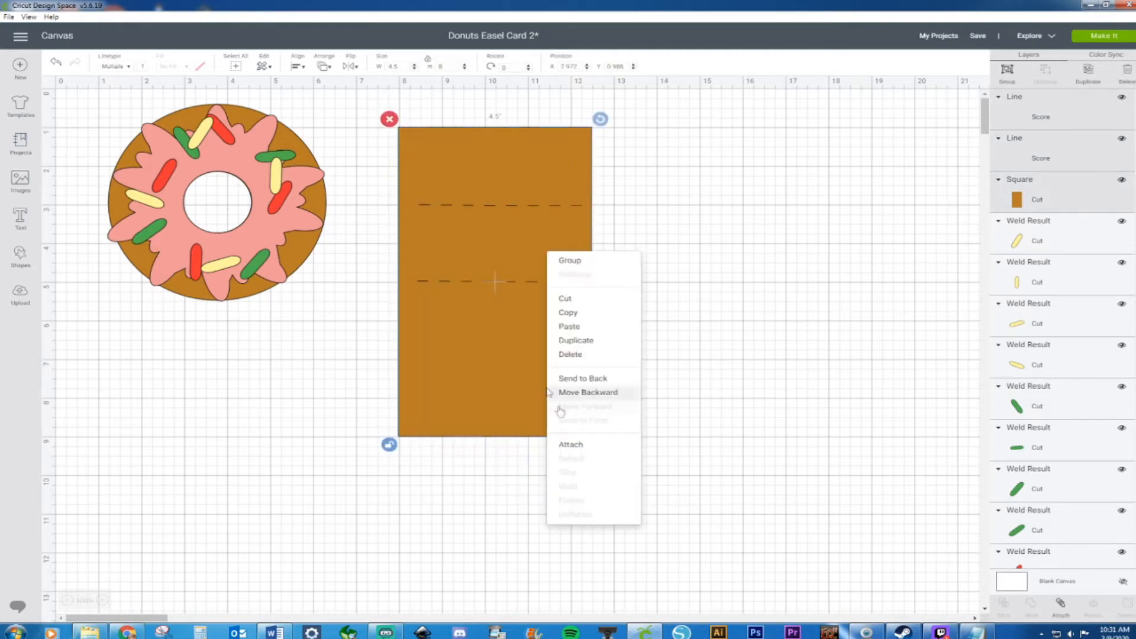
left_click(582, 439)
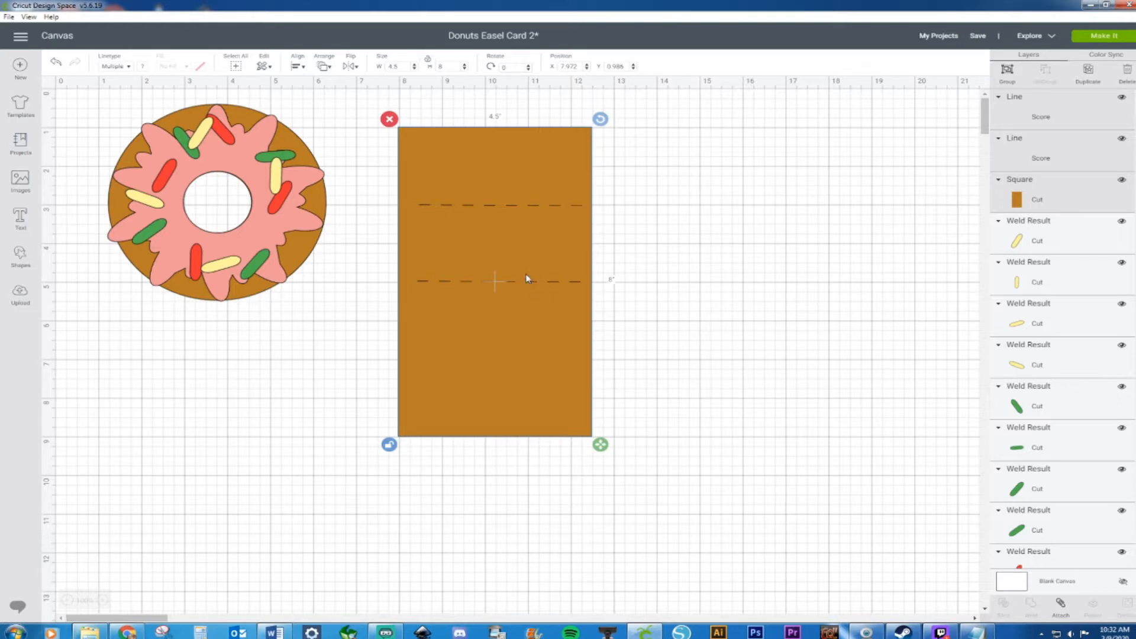
left_click(781, 276)
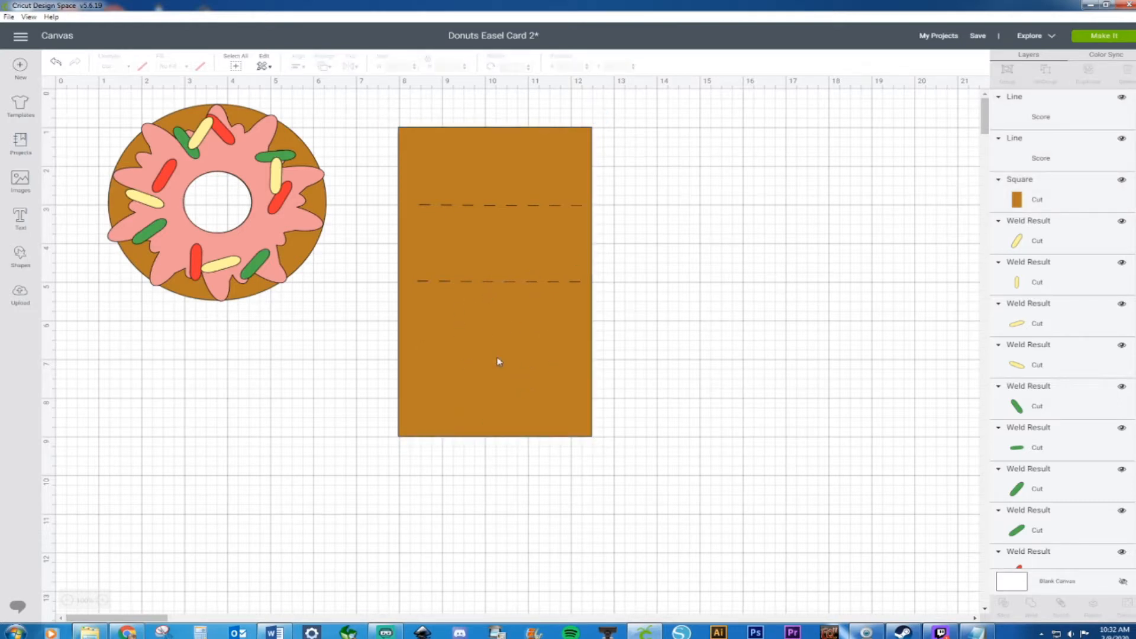
Step: Add another square and place it in the empty area to the right of the brown card base
left_click(22, 258)
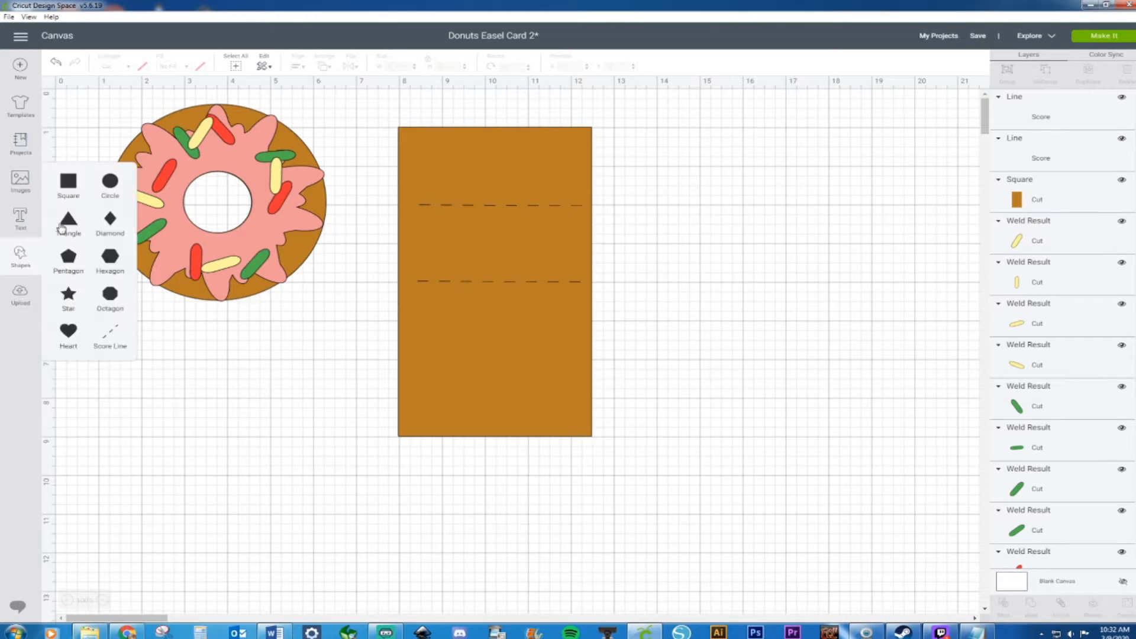
left_click(71, 185)
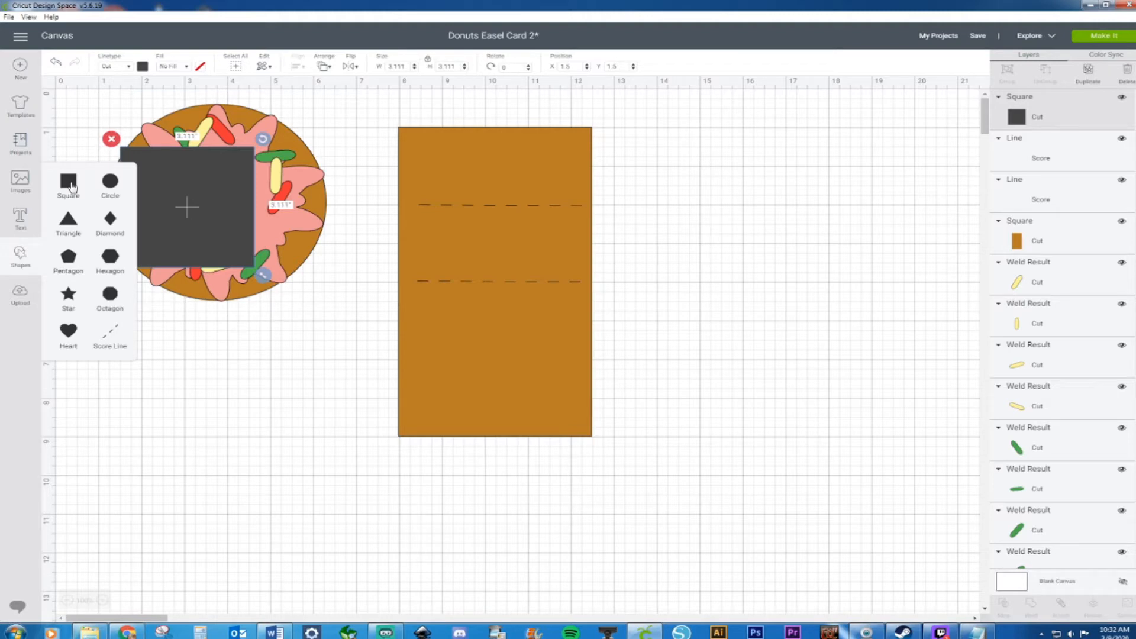
left_click_drag(195, 210, 737, 261)
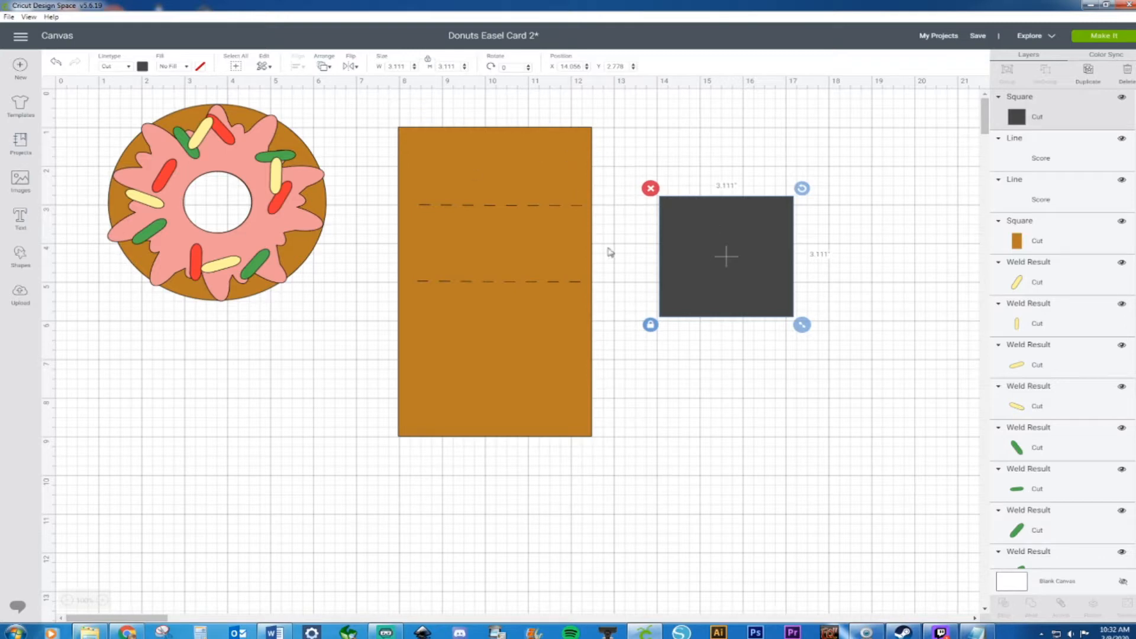
Step: Unlock the grey square's proportions and set its width to 4.30 inches
left_click(652, 325)
left_click_drag(409, 66, 369, 66)
type("4.30")
key("Return")
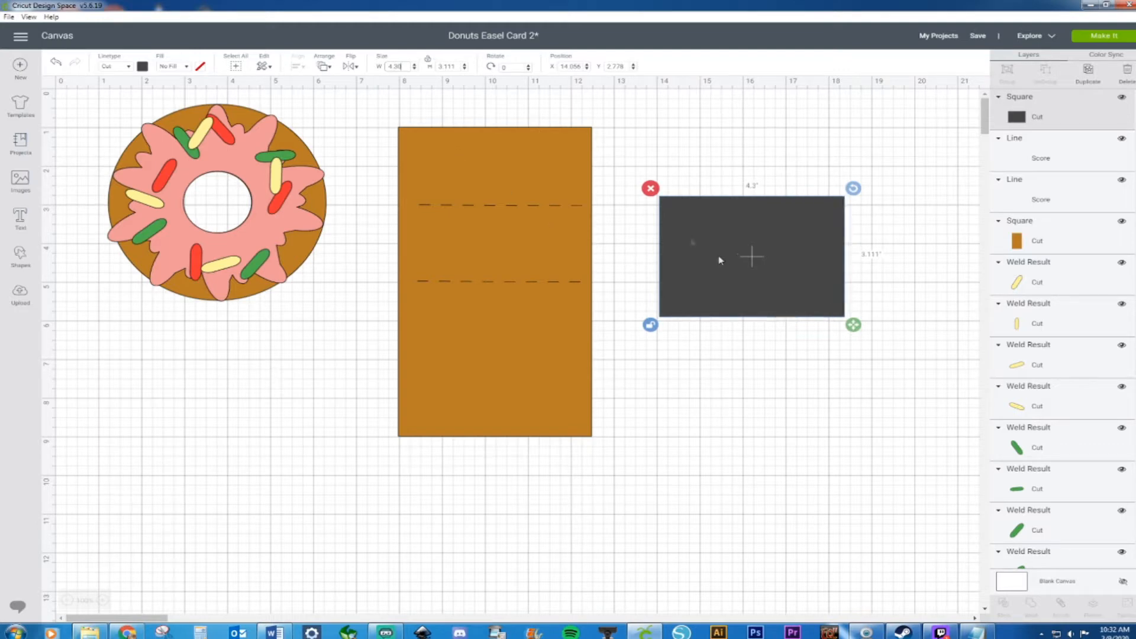
Step: Re-enter the grey panel's width as 4.30 inches, set its height to 4.25 inches, and place it on the brown base below the lower score line
left_click(406, 67)
type("4.5")
key("BackSpace")
key("BackSpace")
key("BackSpace")
key("BackSpace")
type("4.30")
key("Tab")
type("4.25")
left_click_drag(728, 292, 495, 359)
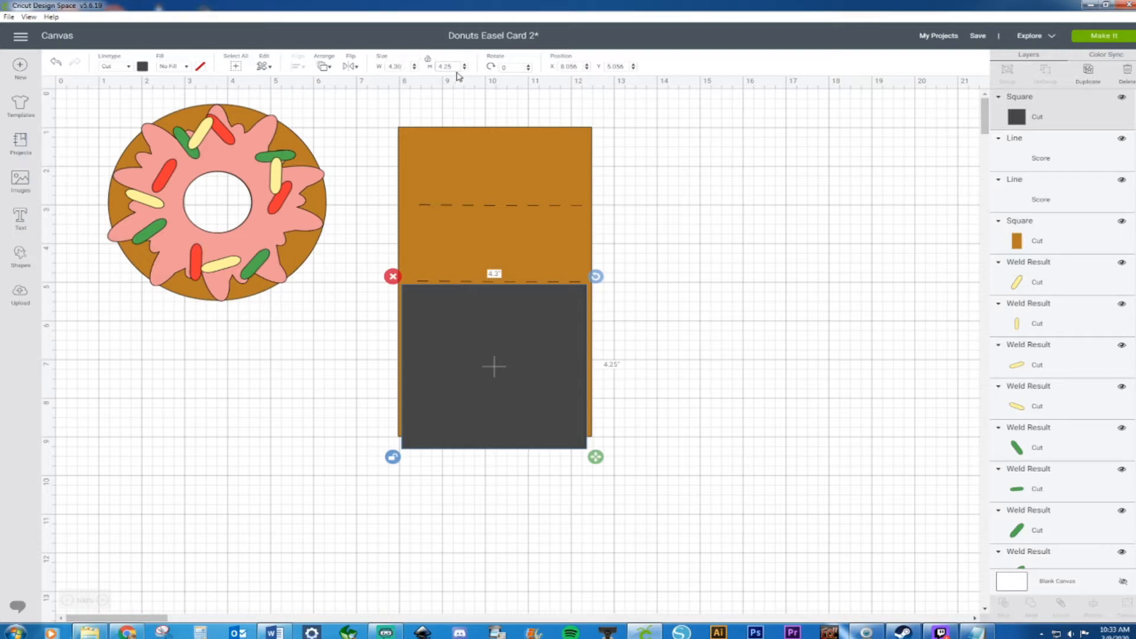
Step: Set the grey panel's height to 3.75 inches and centre it in the brown section below the lower score line
left_click_drag(451, 66, 427, 70)
type("4")
type(".74")
type("5")
left_click(822, 353)
left_click_drag(552, 353, 553, 358)
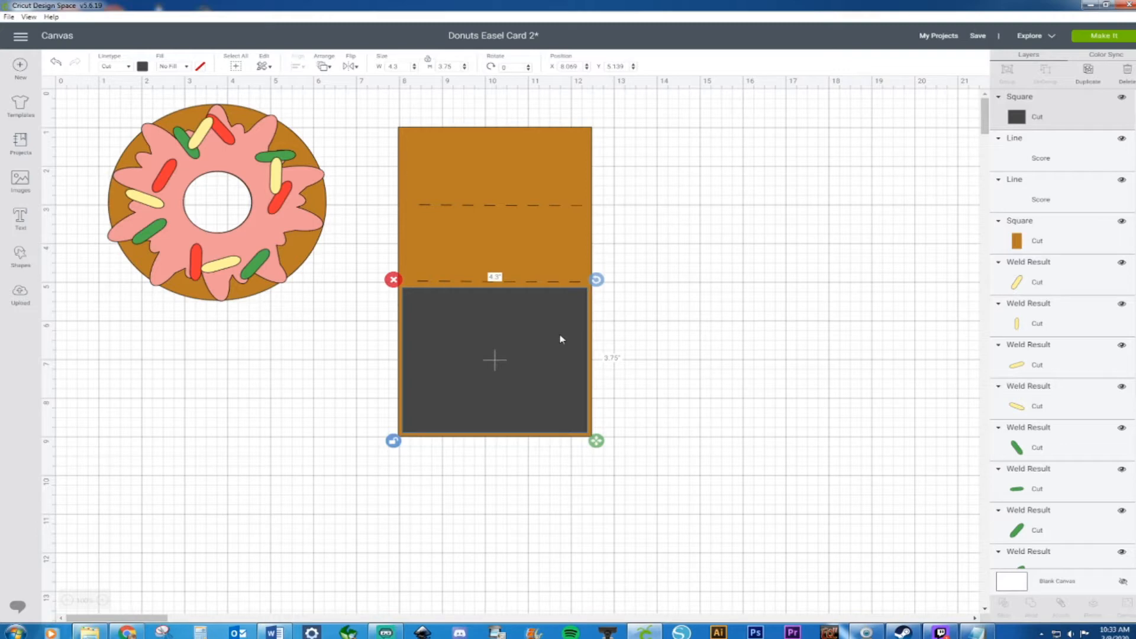
Step: Recolour the 4.3 by 3.75 inch panel on the card base green
left_click(142, 66)
left_click(200, 109)
left_click(811, 413)
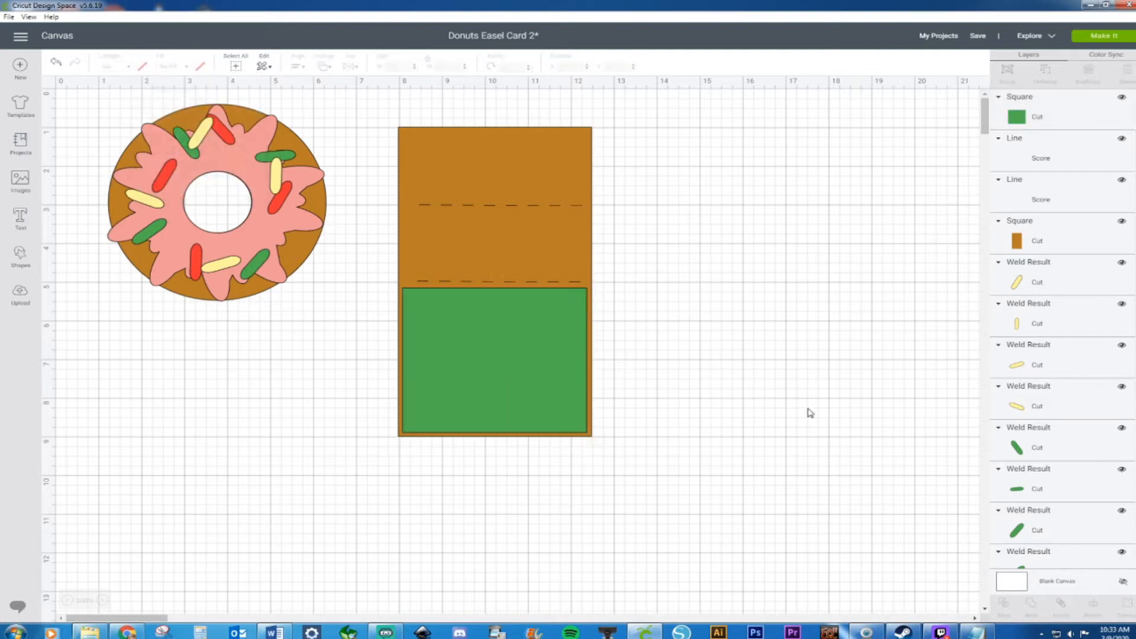
left_click(528, 333)
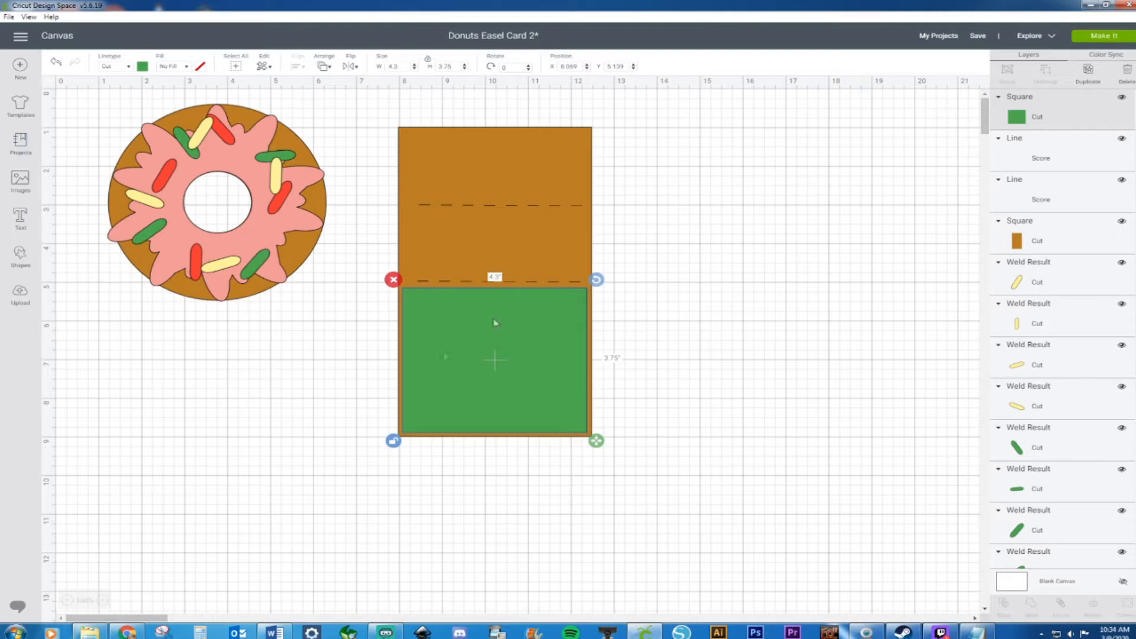
Step: Add a new square and place it in the empty canvas area to the right of the card base's upper half
left_click(21, 260)
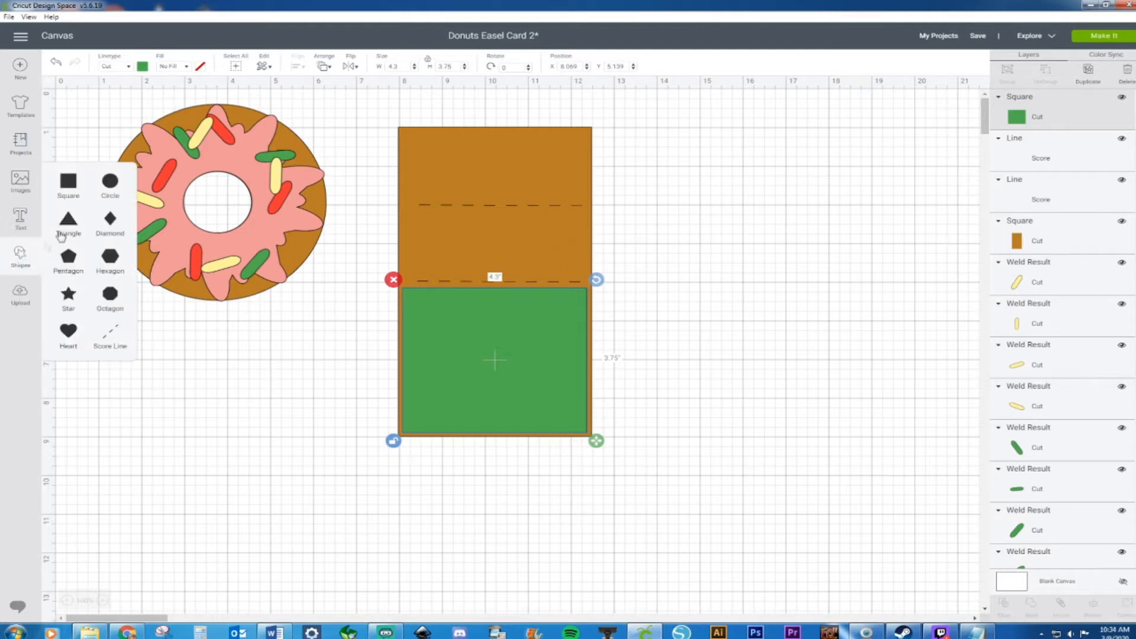
left_click(68, 182)
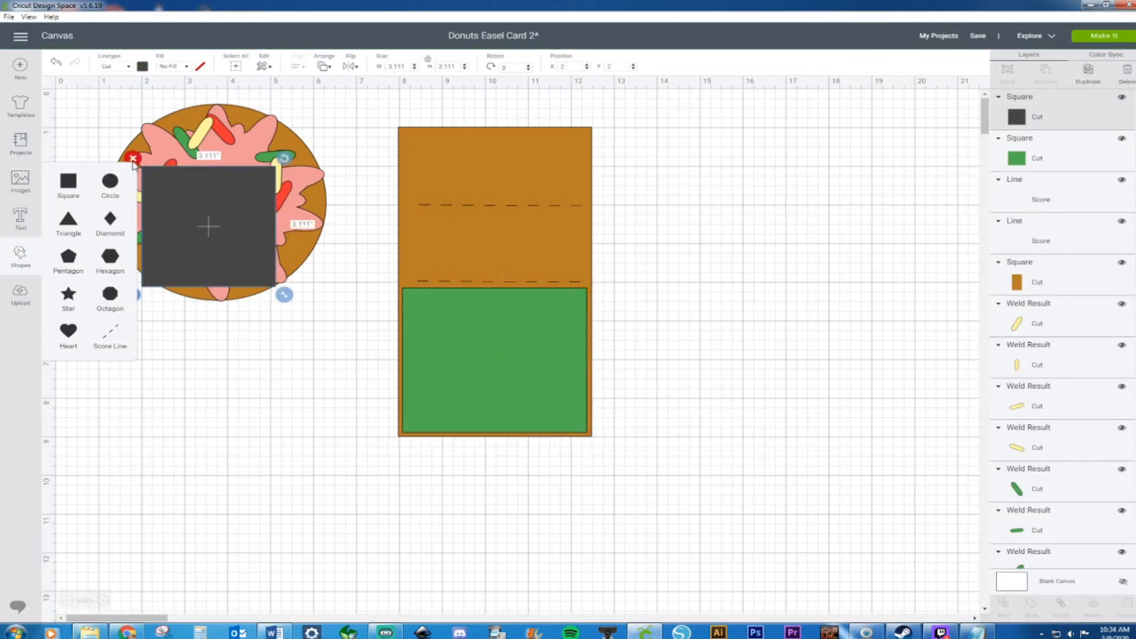
left_click_drag(269, 208, 757, 217)
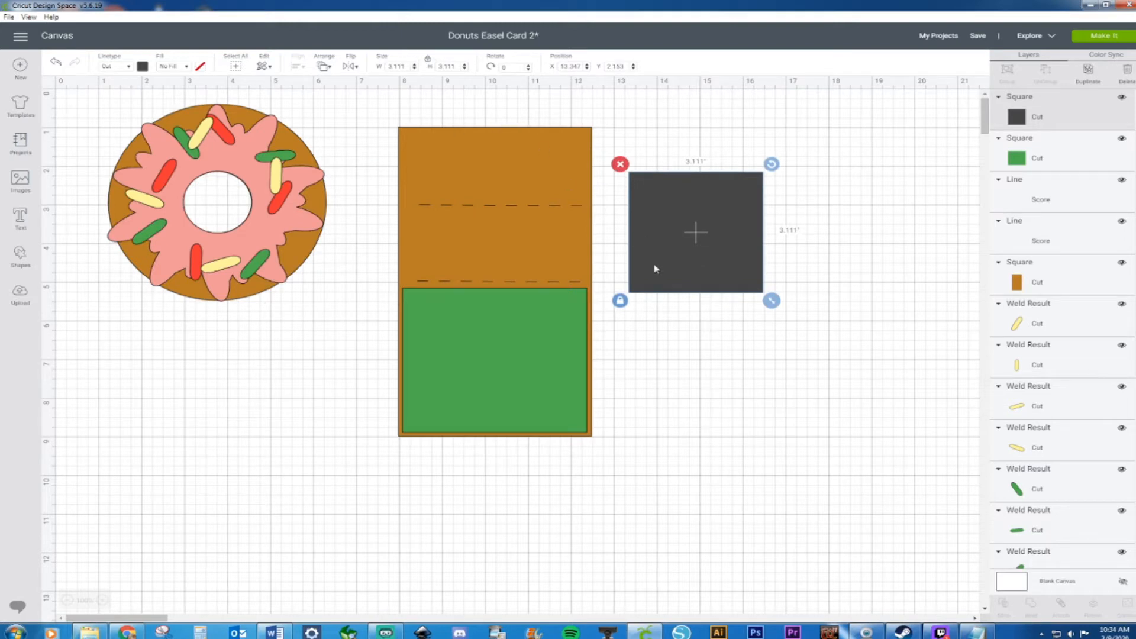
Step: Unlock the new grey square's proportions and position it over the lower part of the green panel
left_click(673, 360)
left_click(689, 280)
left_click_drag(739, 234, 521, 393)
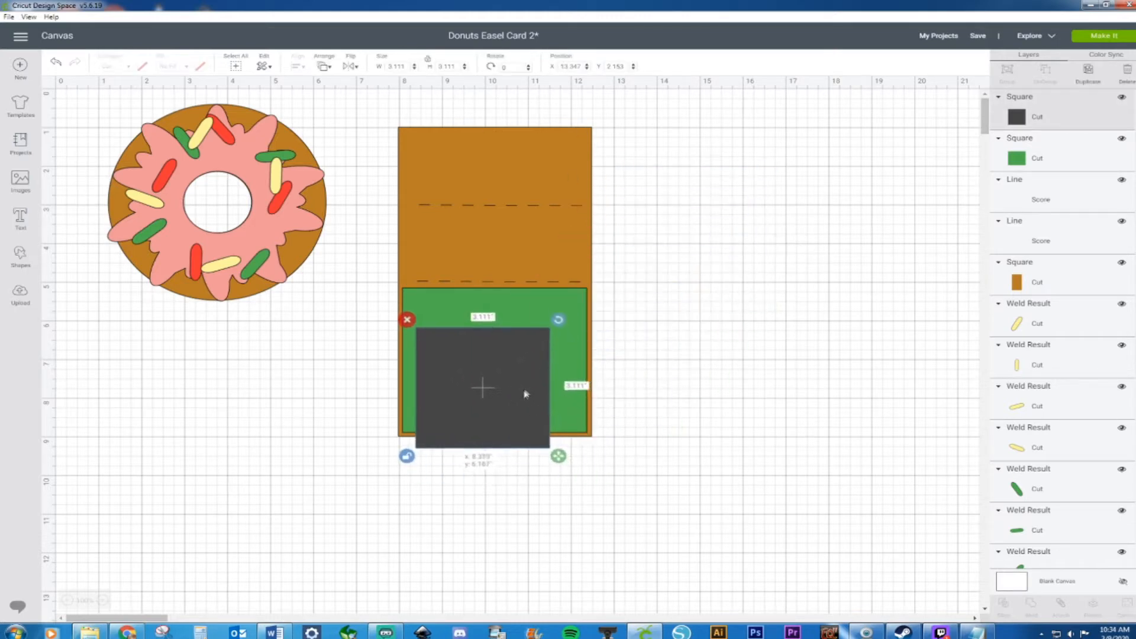
left_click(578, 315)
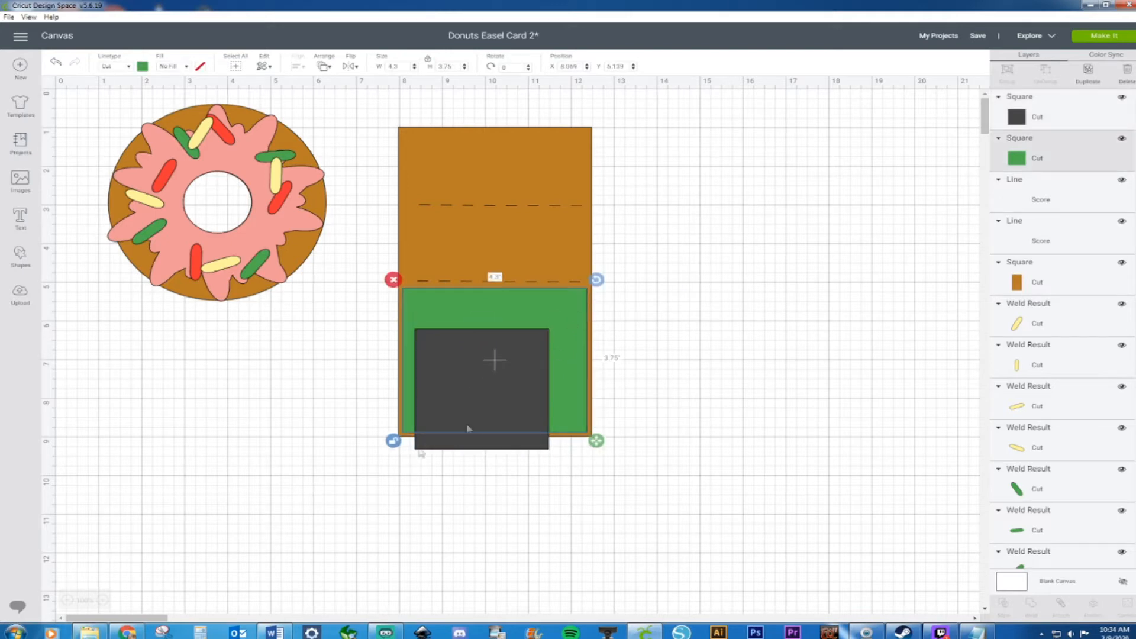
Step: Move the grey square off the green panel into the empty area right of the card and open its height for editing
left_click(447, 413)
left_click_drag(449, 414, 689, 370)
left_click(448, 66)
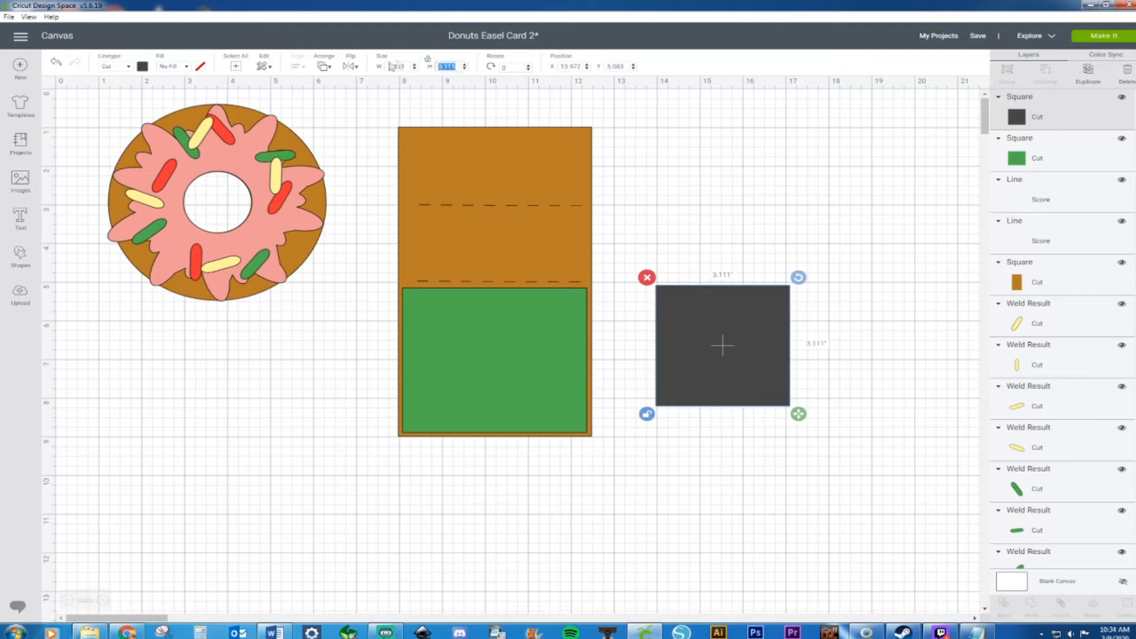
Step: Resize the dark grey square to 3.75 inches high by 3.75 inches wide
type("2")
key("BackSpace")
type("3.75")
key("Return")
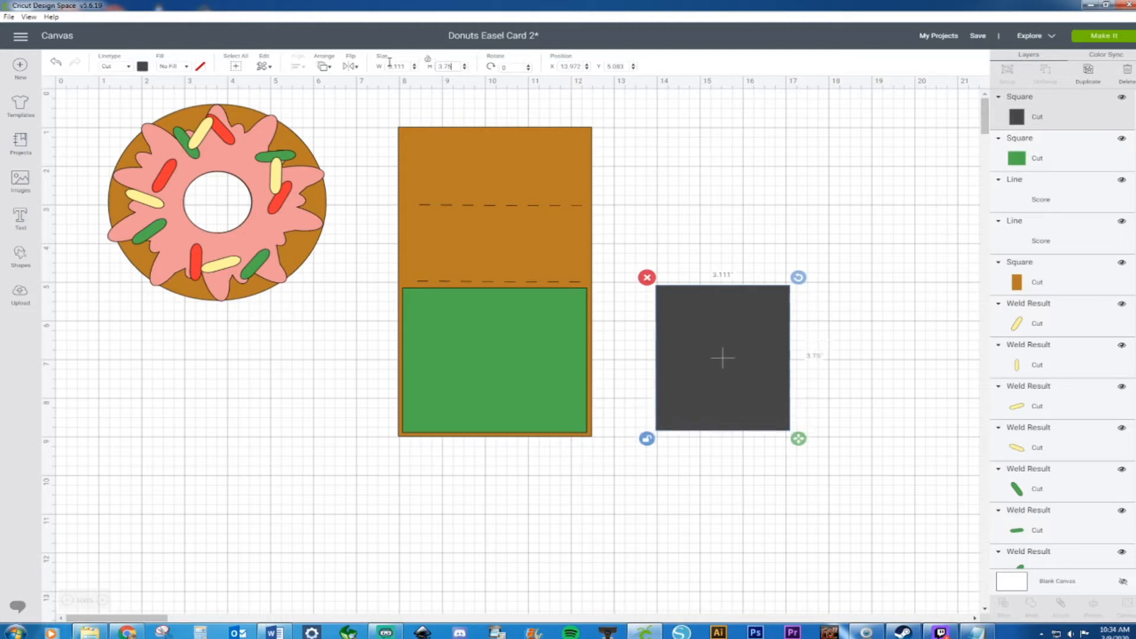
left_click(395, 66)
type("3.75")
key("Return")
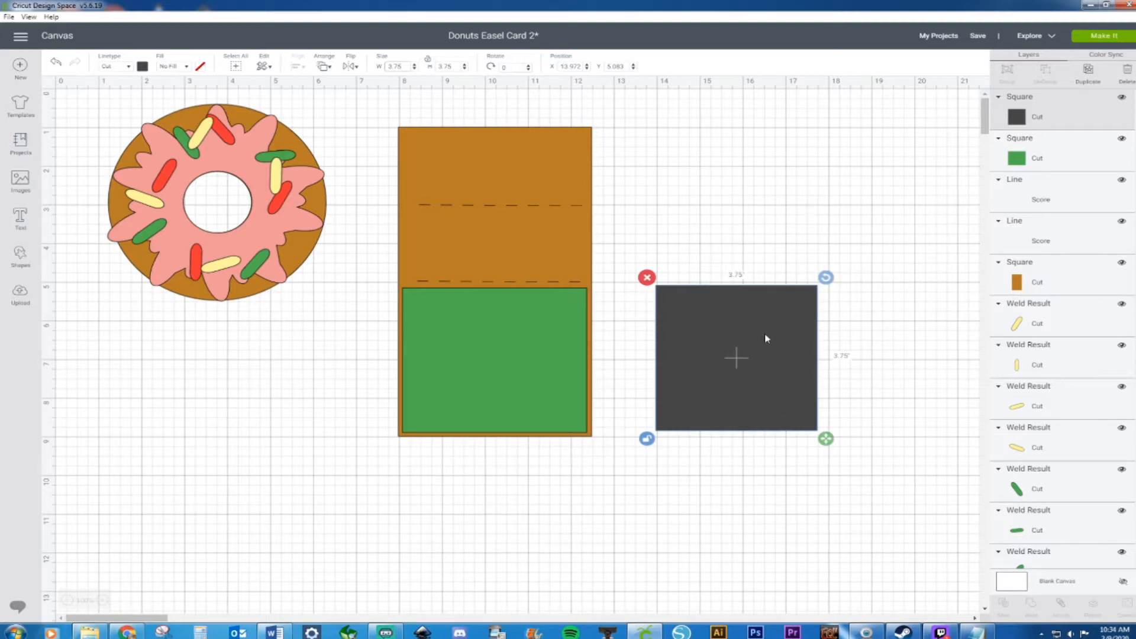
Step: Set the grey square's height to 2 inches and place it in the lower-left corner of the green panel
left_click(452, 67)
type("2")
key("Return")
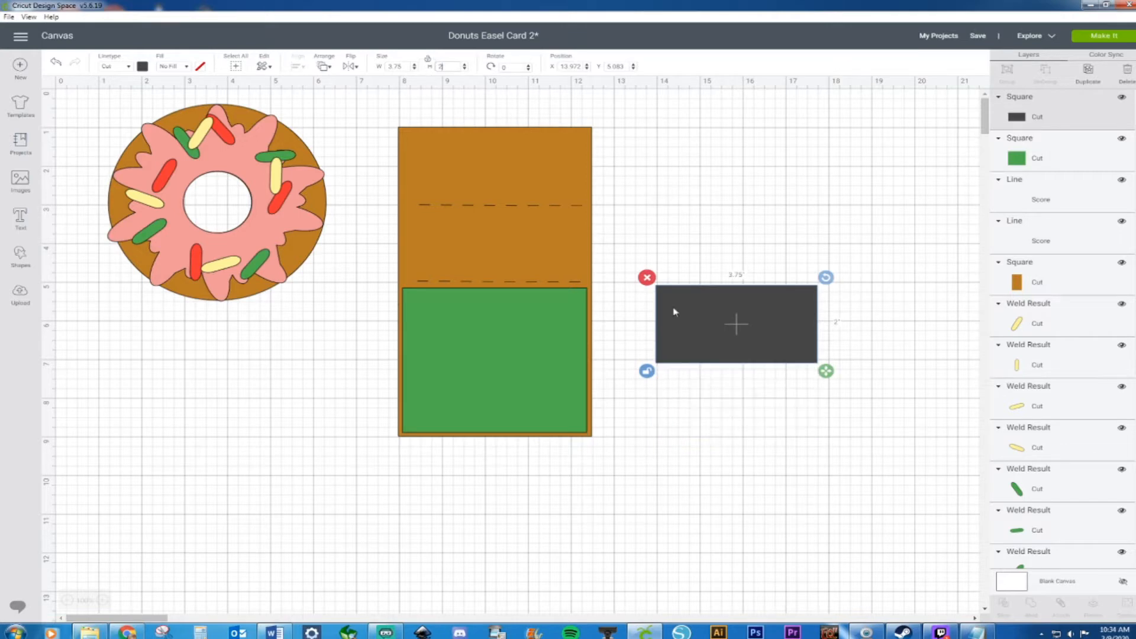
left_click(753, 375)
left_click_drag(749, 348, 496, 415)
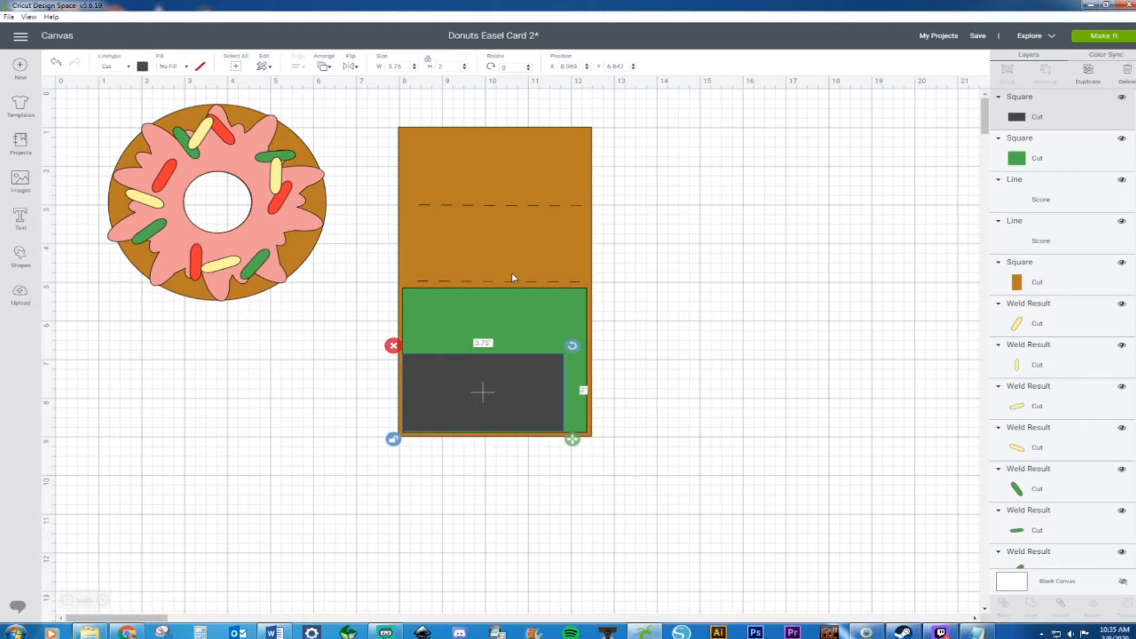
Step: Try the grey rectangle at 2 inches wide and 3.75 inches high, and widen it to 3.75 inches
double_click(395, 66)
type("2")
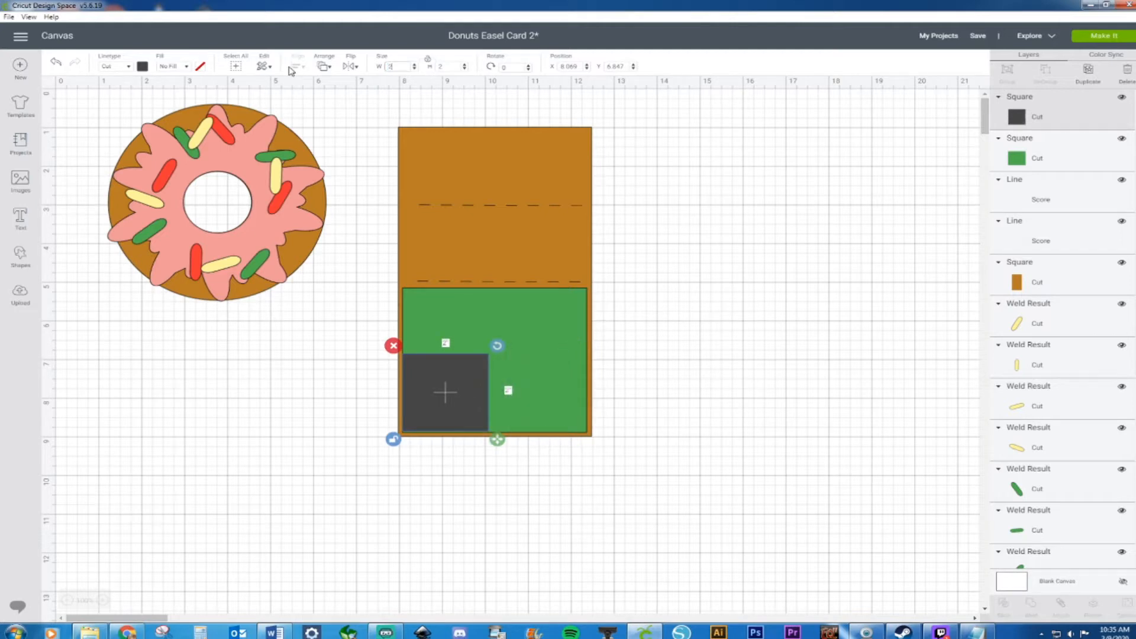
key("Tab")
type("3.75")
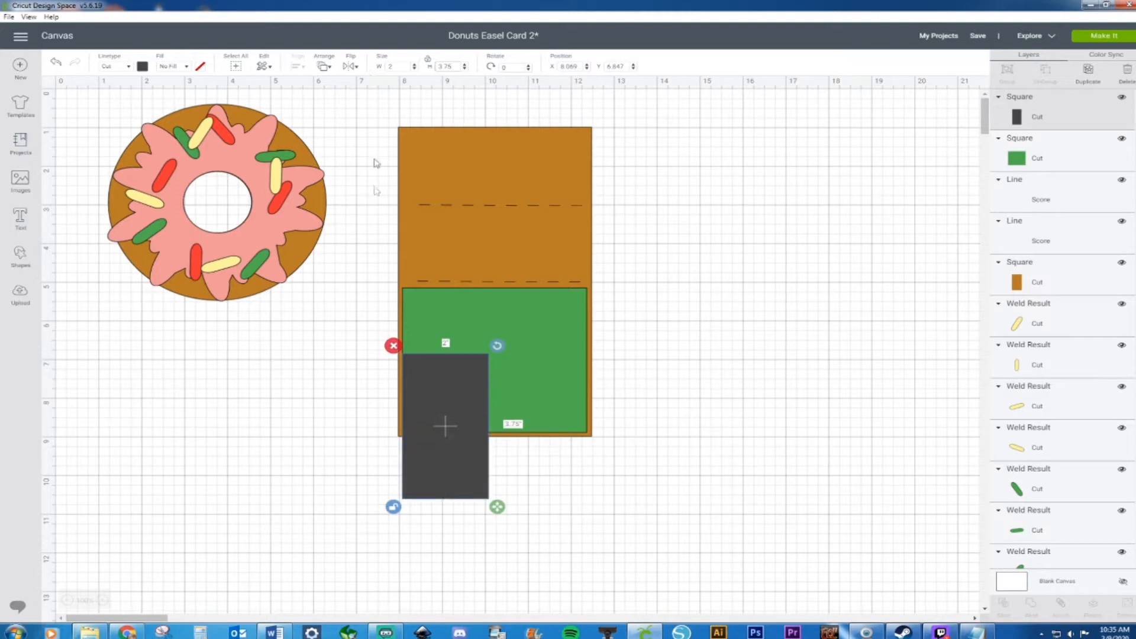
left_click(397, 67)
type("3.75")
key("Return")
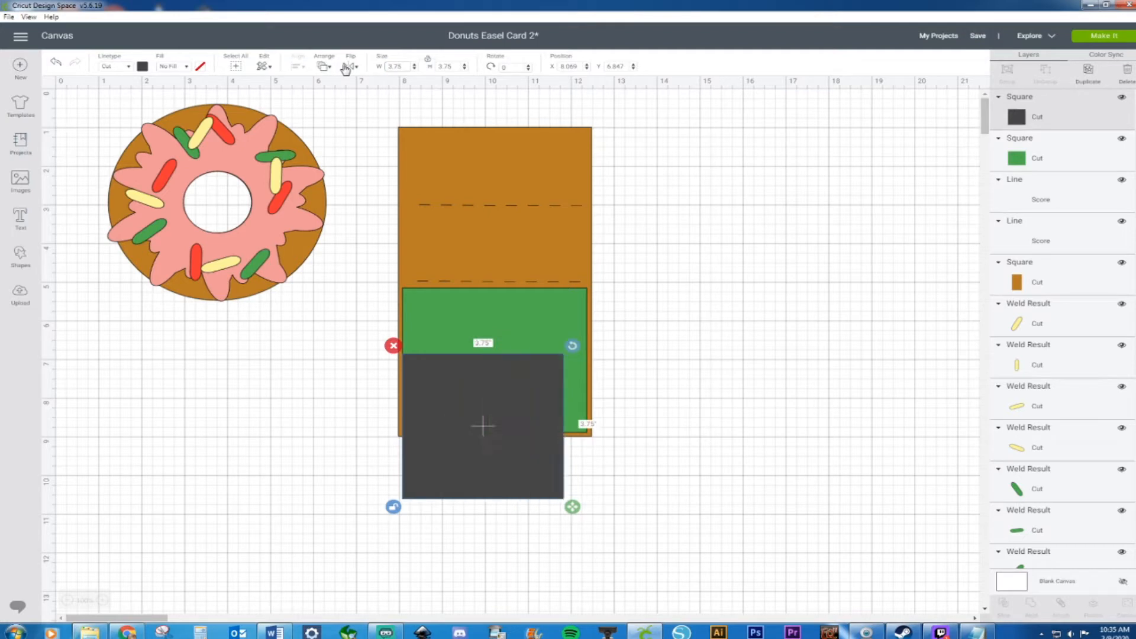
Step: Check the green panel's width and height against those of the grey square
left_click(482, 315)
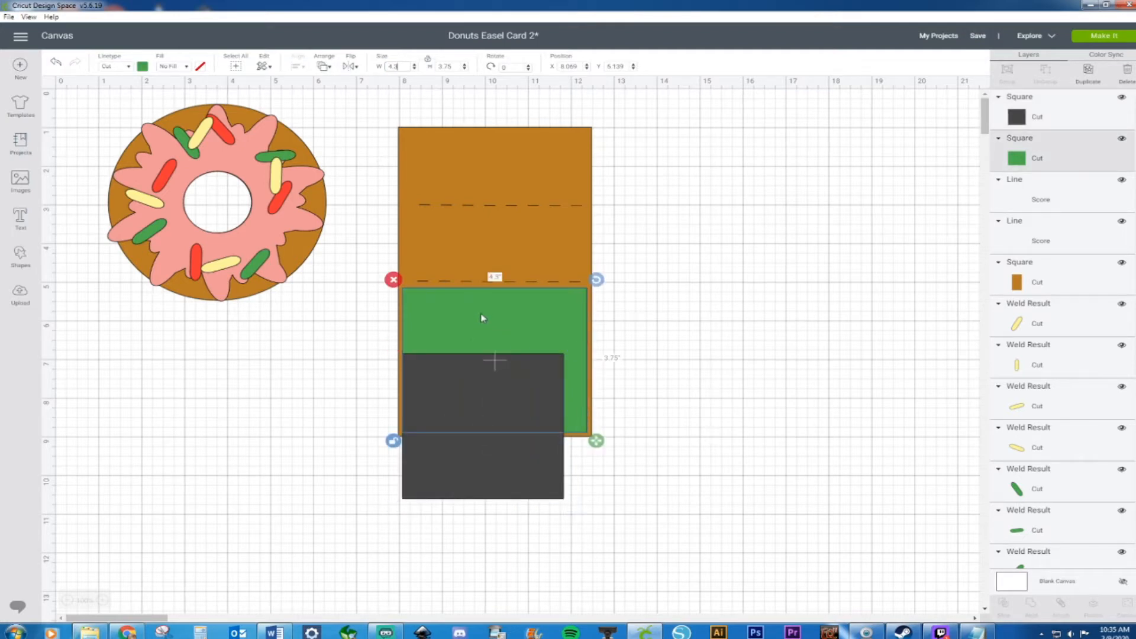
left_click(439, 63)
left_click(864, 343)
left_click(476, 476)
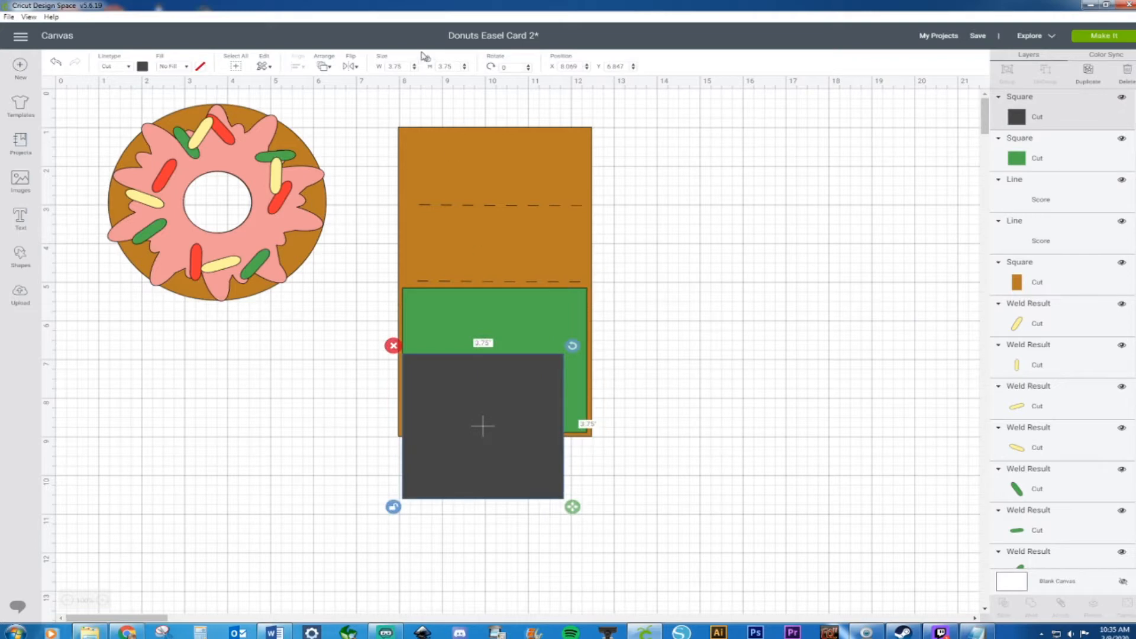
Step: Nudge the grey square upward, try a width of 2 inches, and set the width back to 3.75 inches
left_click(654, 489)
mouse_move(495, 429)
left_mouse_down()
mouse_move(500, 390)
mouse_move(496, 422)
left_mouse_up()
double_click(395, 66)
type("2")
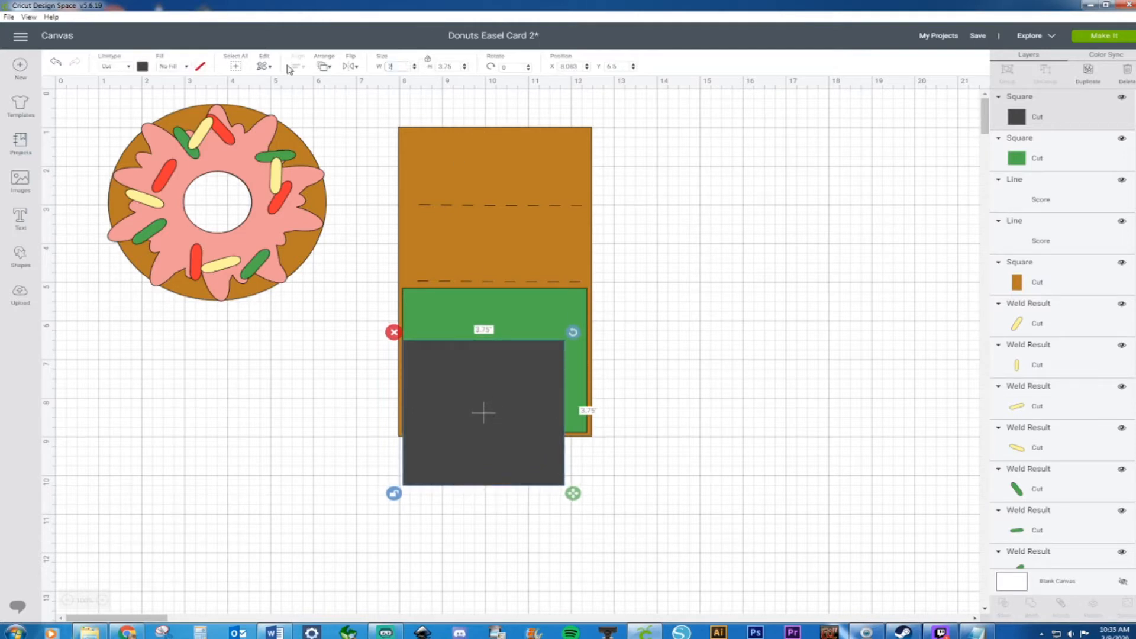
key("Return")
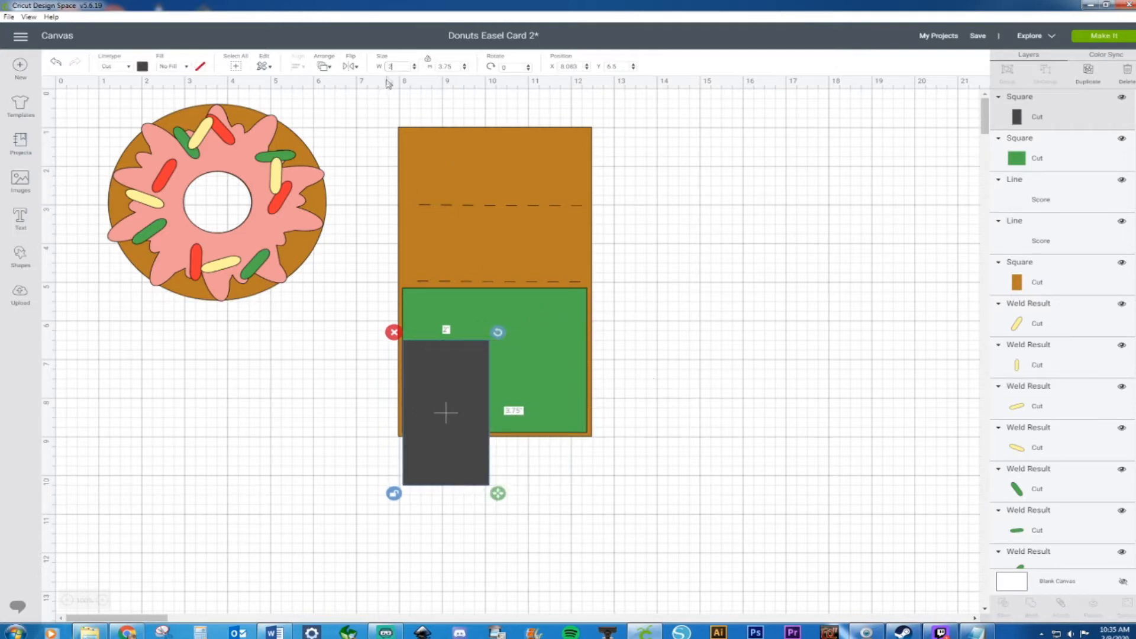
left_click_drag(401, 68, 354, 68)
type("3.75")
key("Return")
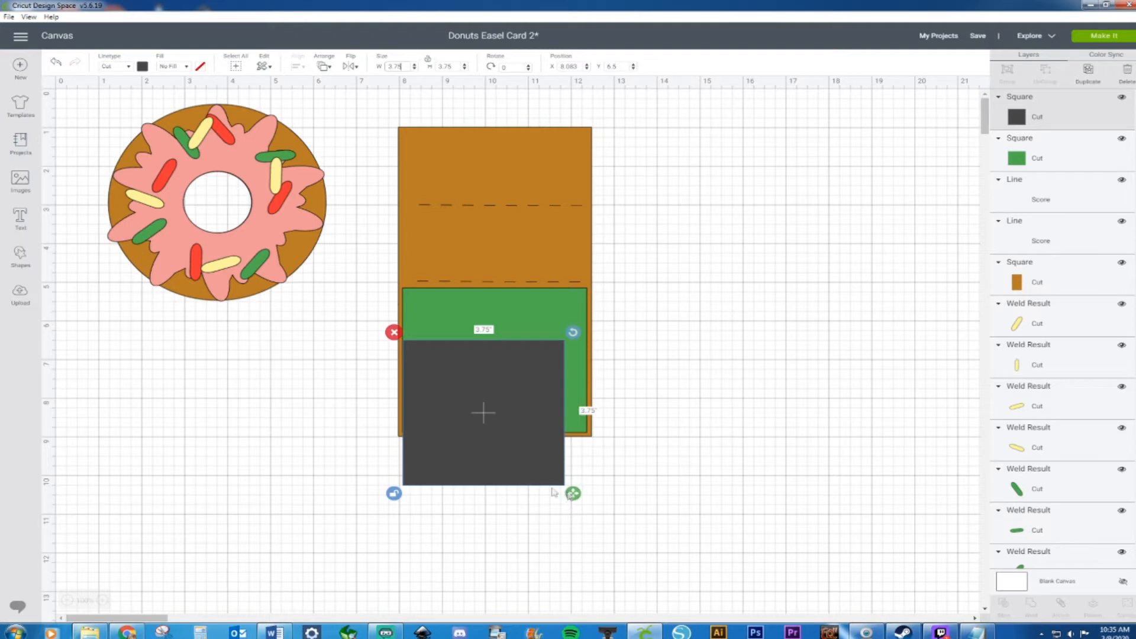
Step: Stretch the grey square to about 4.26 inches wide, matching the green panel, and set its height to 3.75 inches
left_click_drag(572, 492, 594, 493)
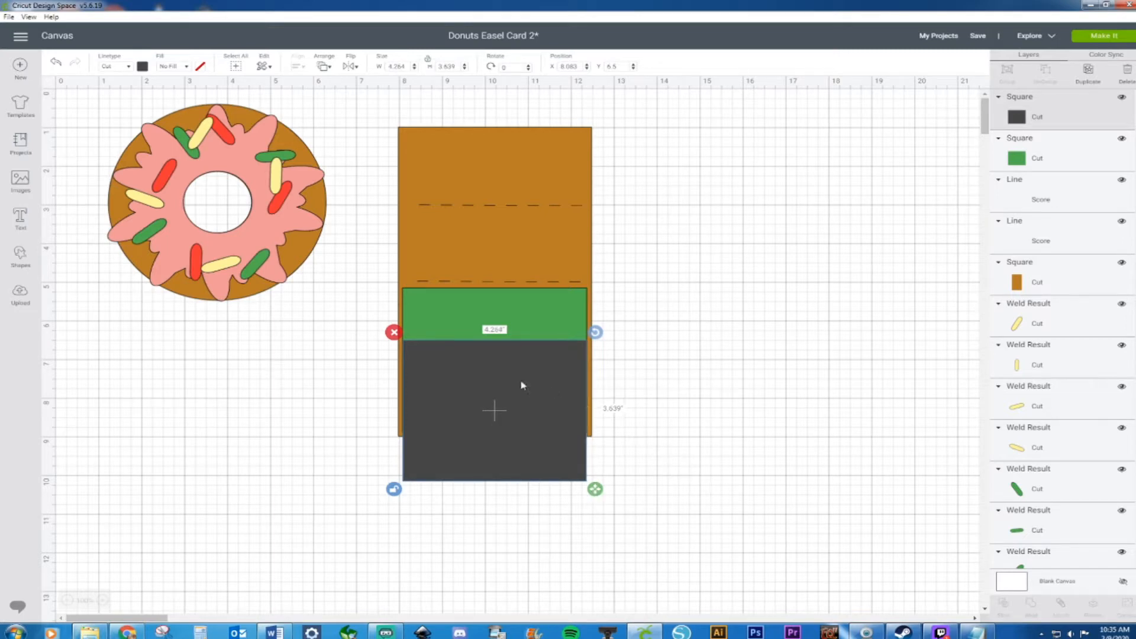
double_click(450, 67)
type("3.75")
key("Return")
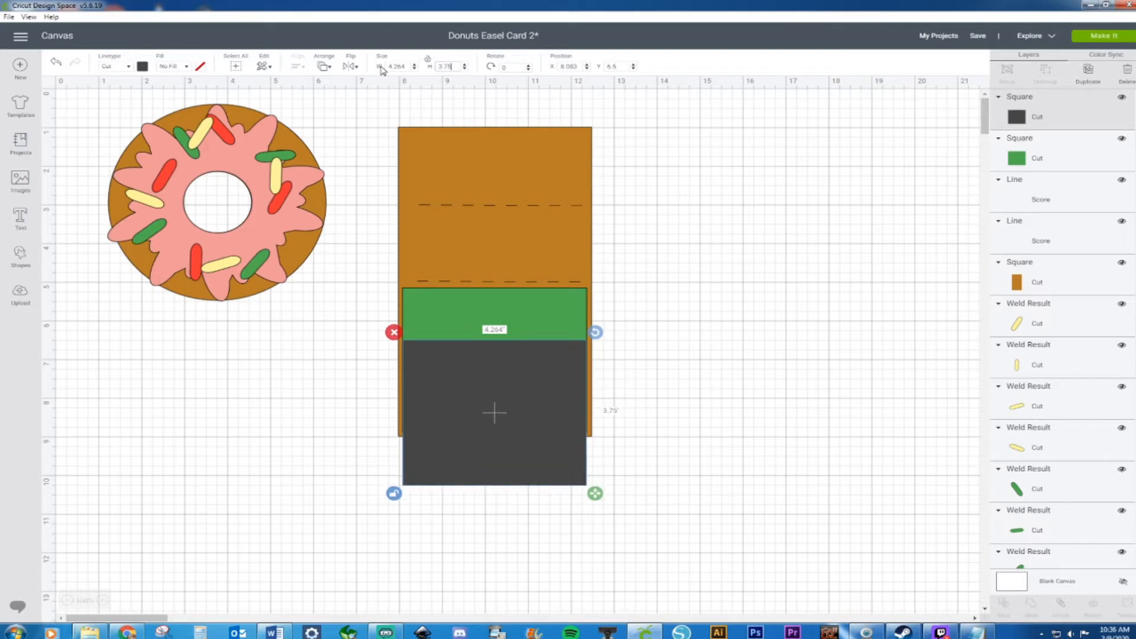
Step: Try a 2-inch width on the grey shape and return the width to 3.75 inches
double_click(398, 66)
type("2")
key("Return")
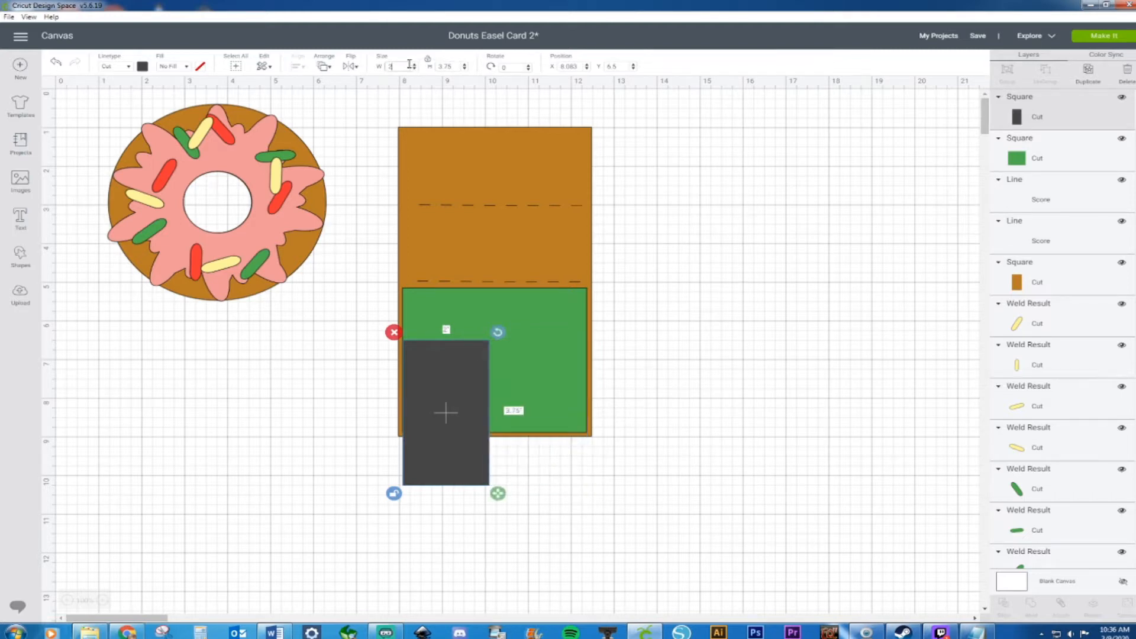
left_click(454, 67)
left_click(392, 67)
type("3.75")
key("Return")
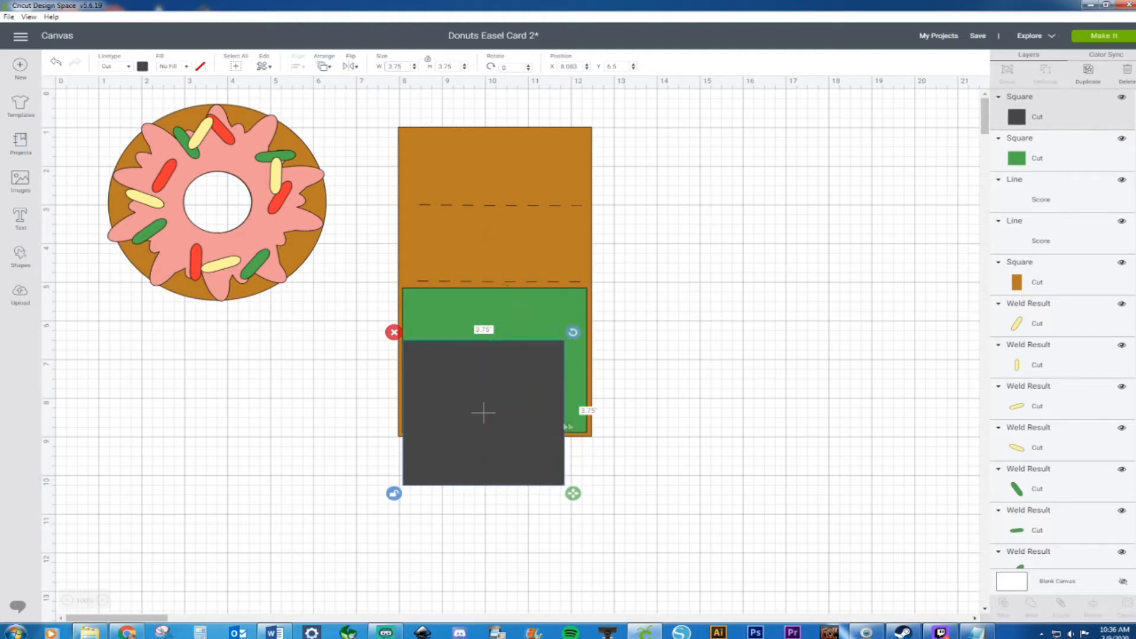
Step: Stretch the grey square to about 4.32 inches wide and set its height to 3.75 inches
left_click(614, 504)
left_click(558, 483)
left_click_drag(572, 495, 598, 487)
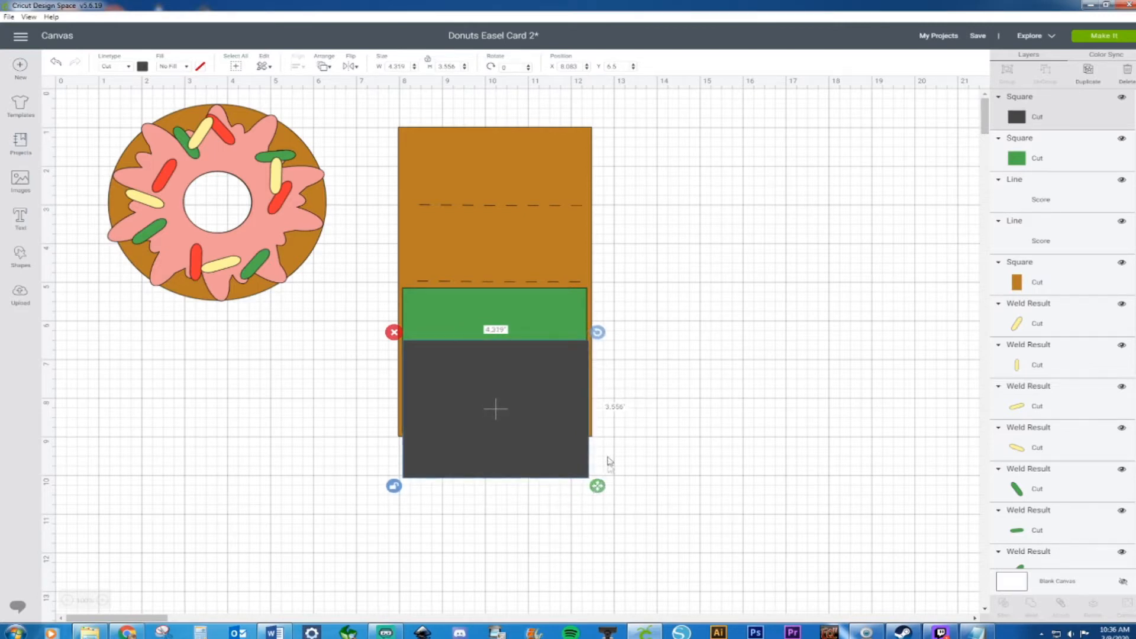
left_click_drag(456, 66, 438, 65)
type("3.75")
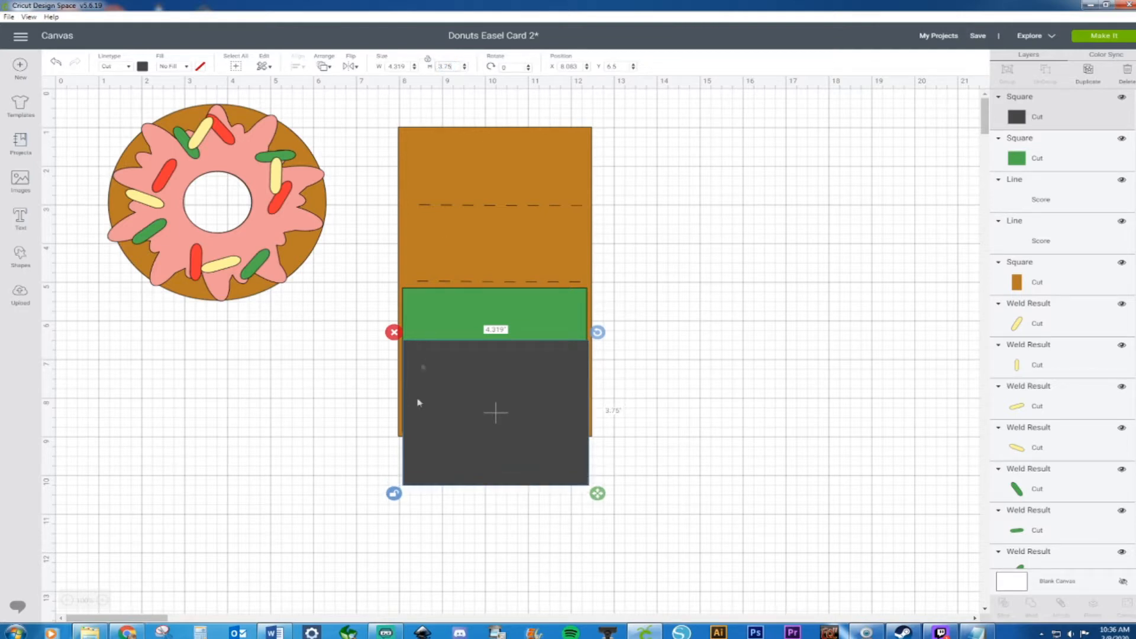
Step: Shrink the grey rectangle to about 4.28 by 1.93 inches and move it to the green panel's bottom edge
left_click_drag(598, 494, 595, 451)
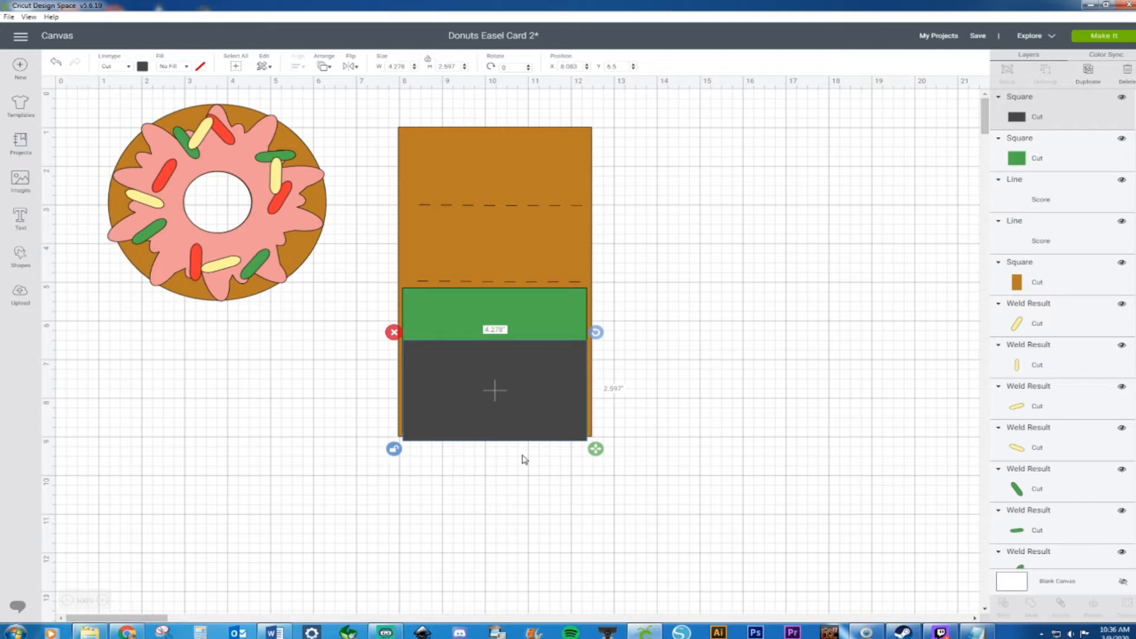
left_click(394, 449)
left_click(394, 449)
left_click_drag(595, 452, 594, 427)
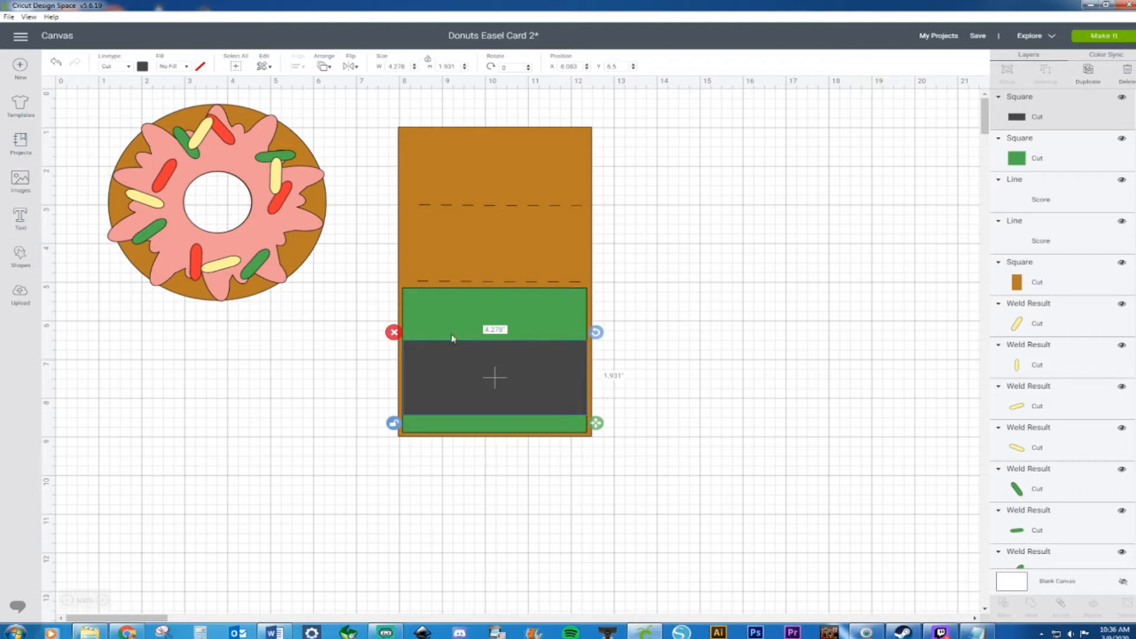
left_click_drag(486, 369, 484, 388)
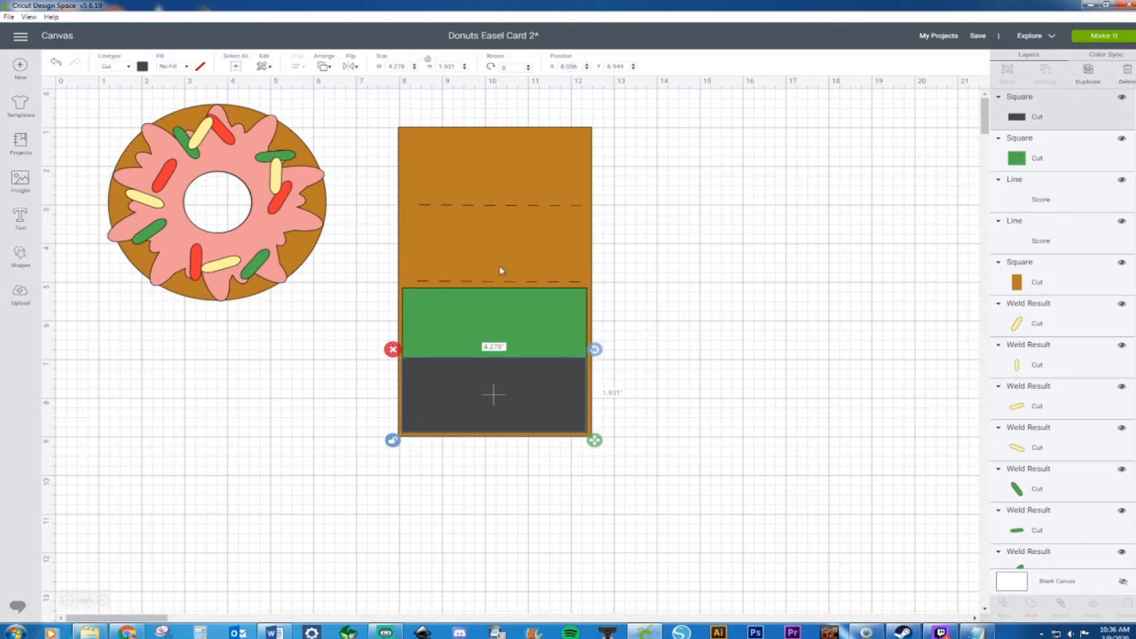
Step: Try a 3.75-inch width, stretch the grey rectangle to about 4.32 by 1.89 inches, and realign it with the green panel's bottom
double_click(399, 66)
type("3.75")
key("Return")
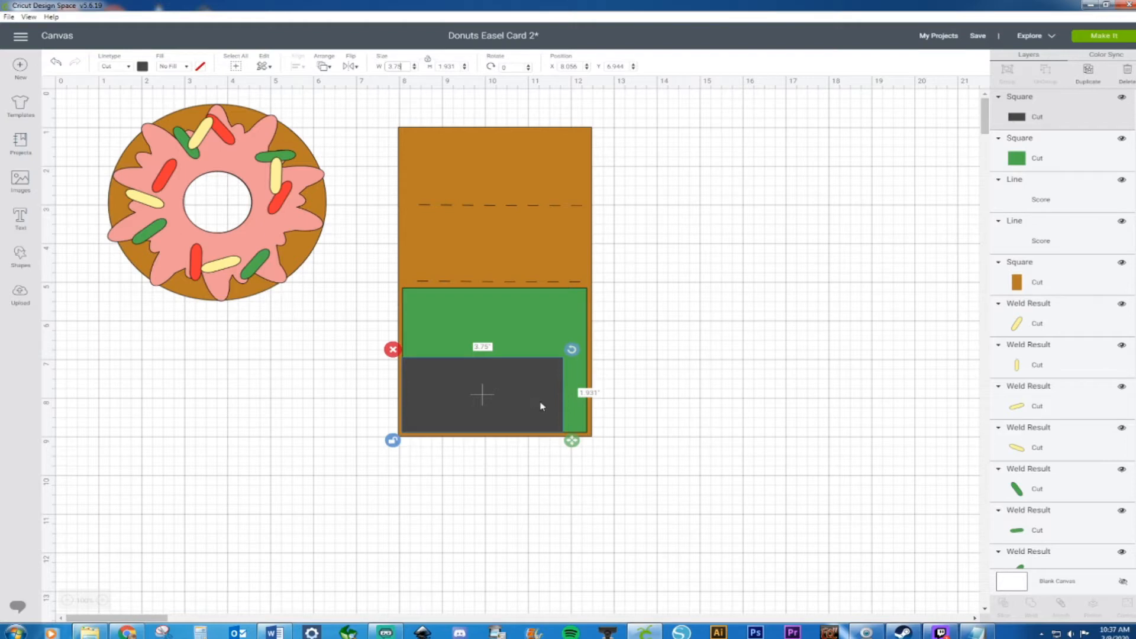
left_click_drag(572, 443, 598, 444)
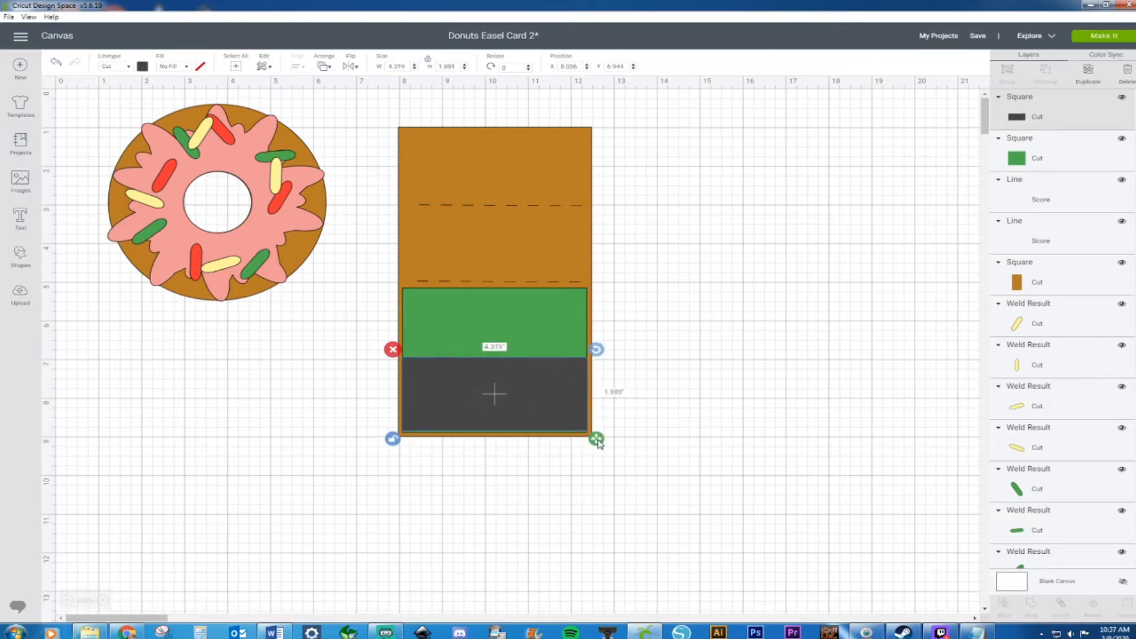
left_click(679, 439)
left_click_drag(516, 410, 518, 412)
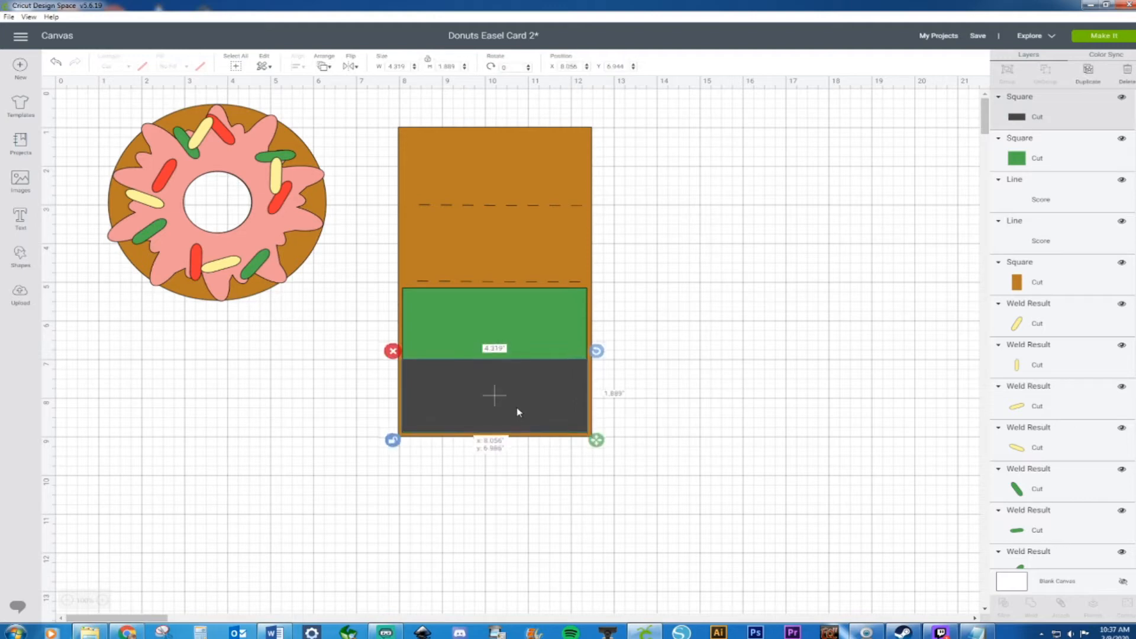
left_click(667, 418)
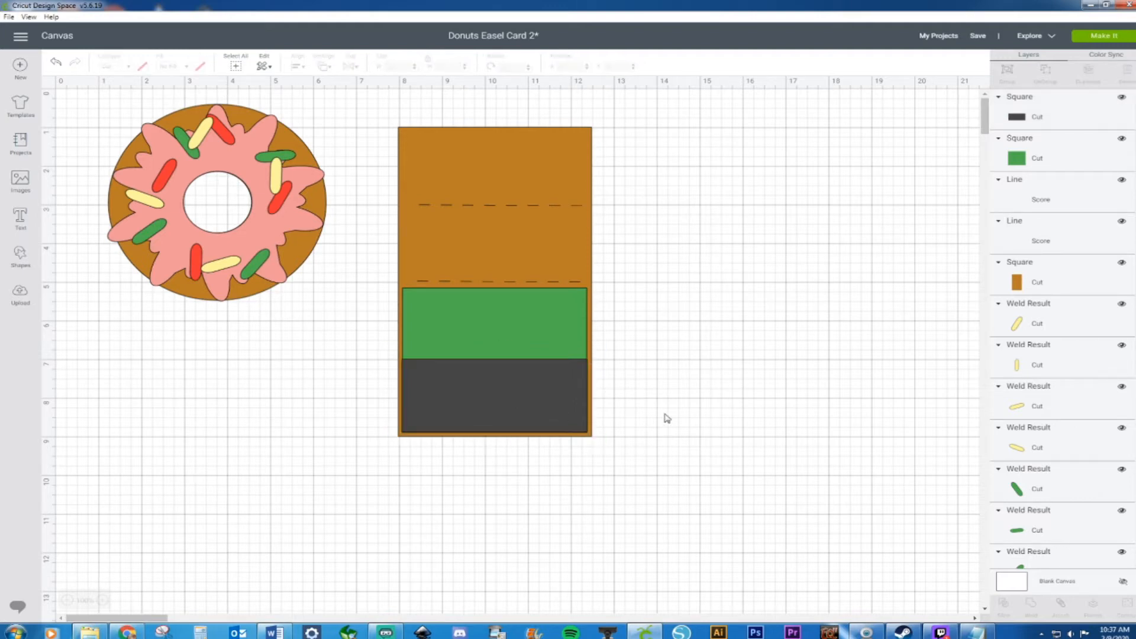
Step: Set the grey rectangle's height to 1.5 inches and align it with the green panel's bottom edge
left_click(431, 389)
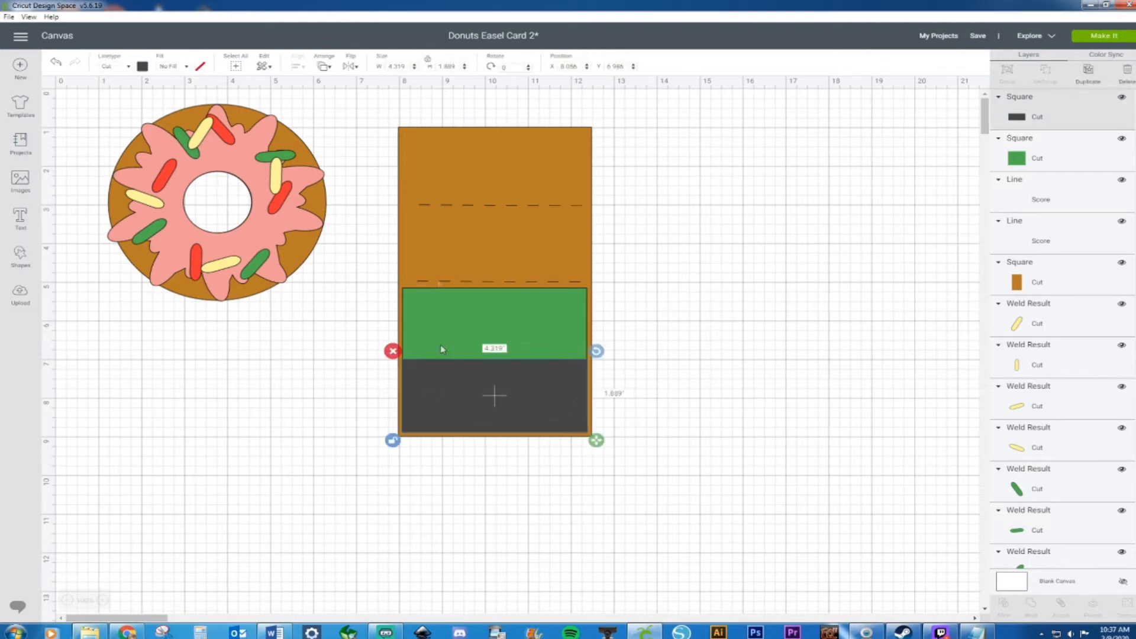
left_click(446, 66)
type("2")
key("Return")
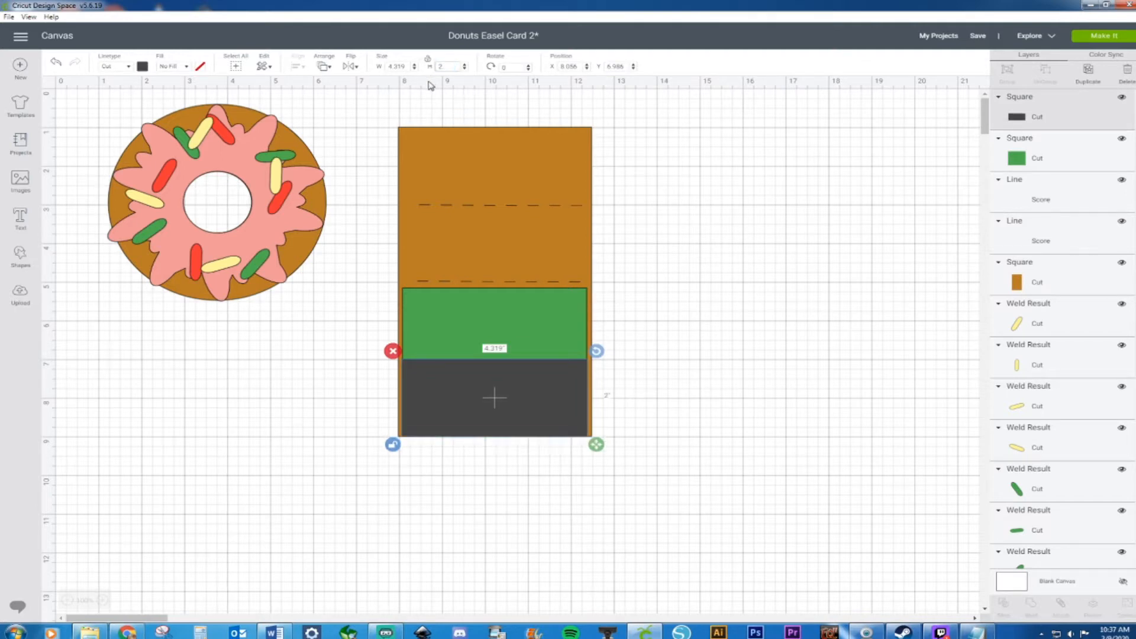
key("BackSpace")
type("1.5")
key("Return")
left_click(655, 446)
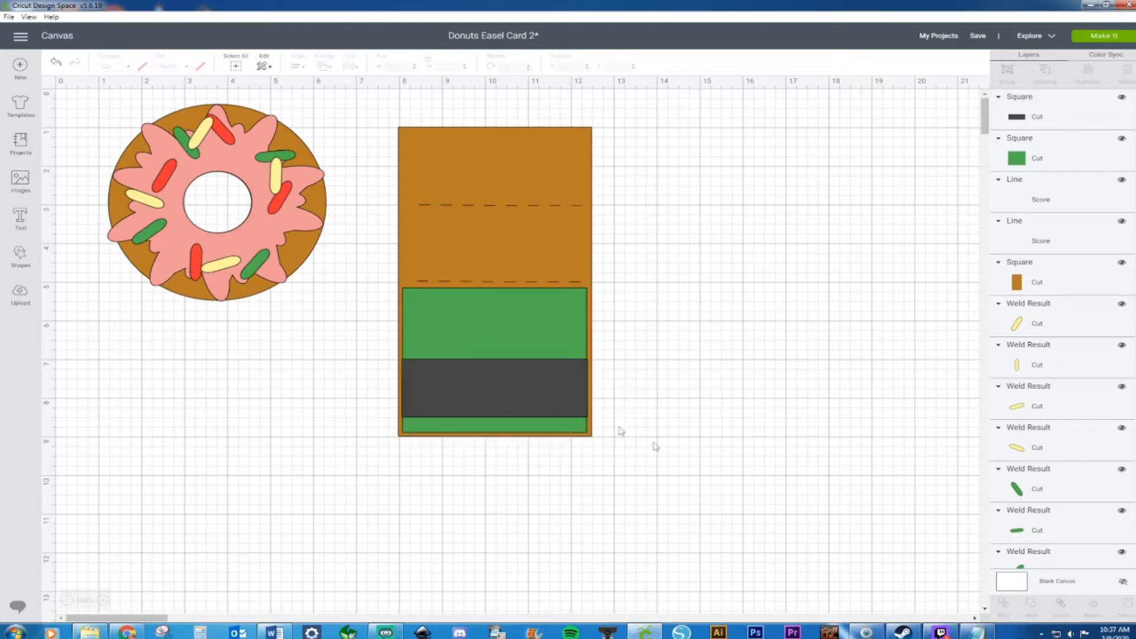
left_click_drag(516, 384, 514, 392)
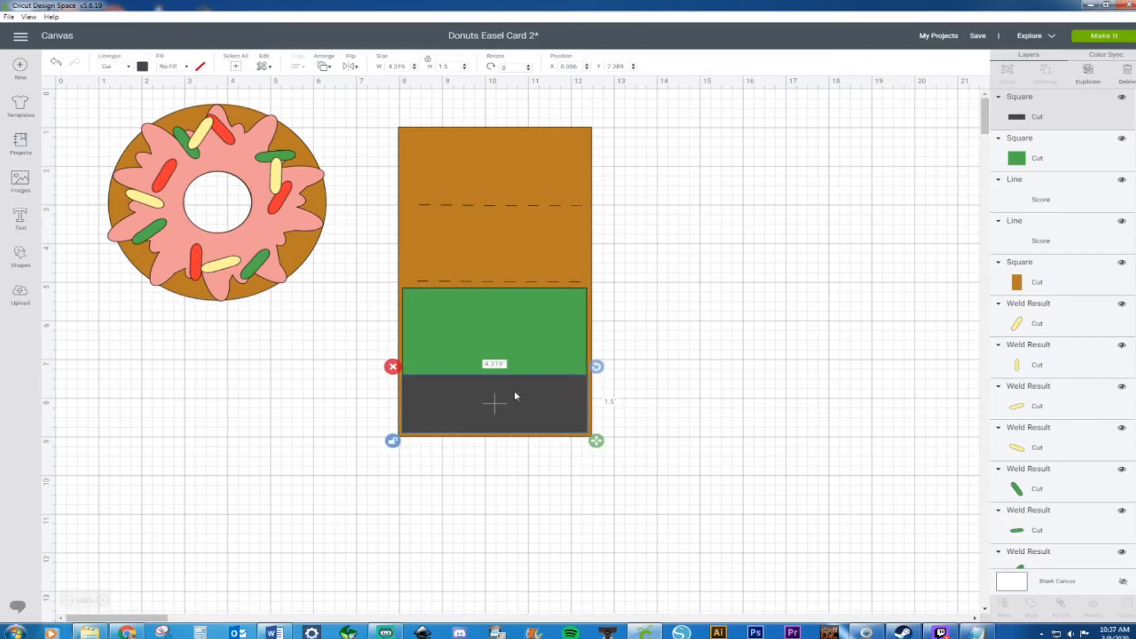
Step: Check the green panel's width and set the grey rectangle's width to 4.3 inches to match it
left_click(547, 335)
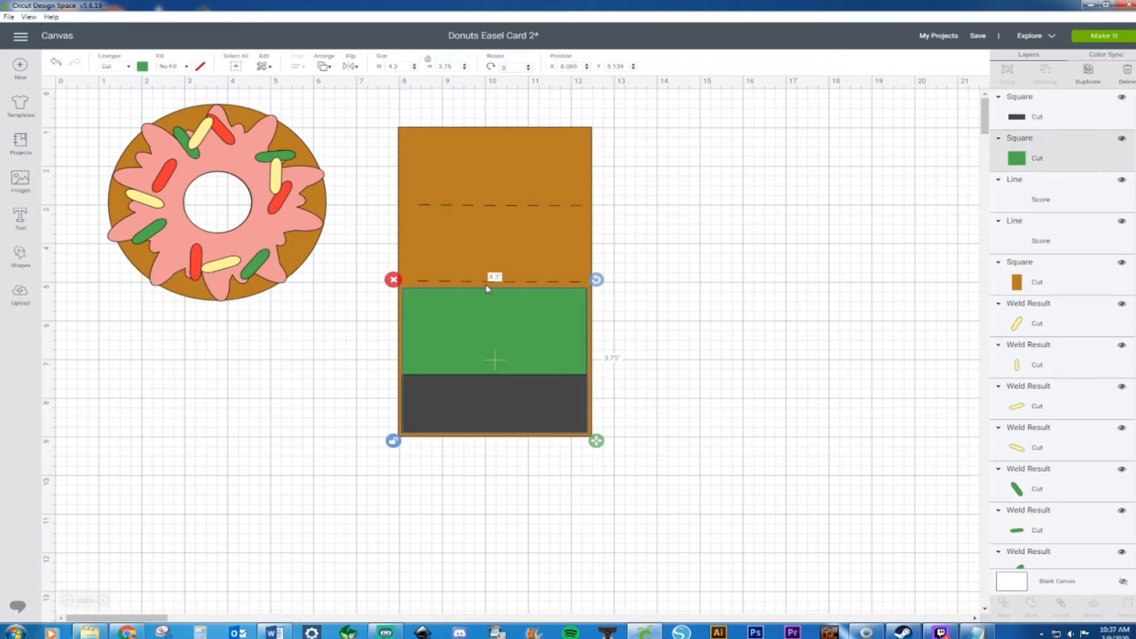
left_click(500, 424)
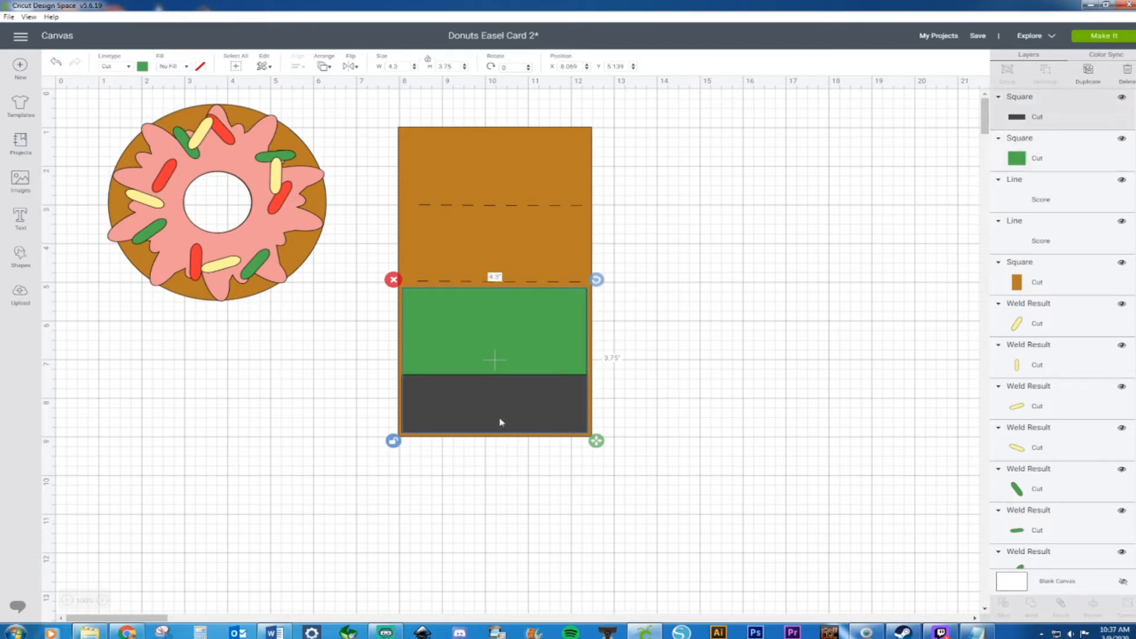
left_click(401, 66)
type("4.3")
key("Return")
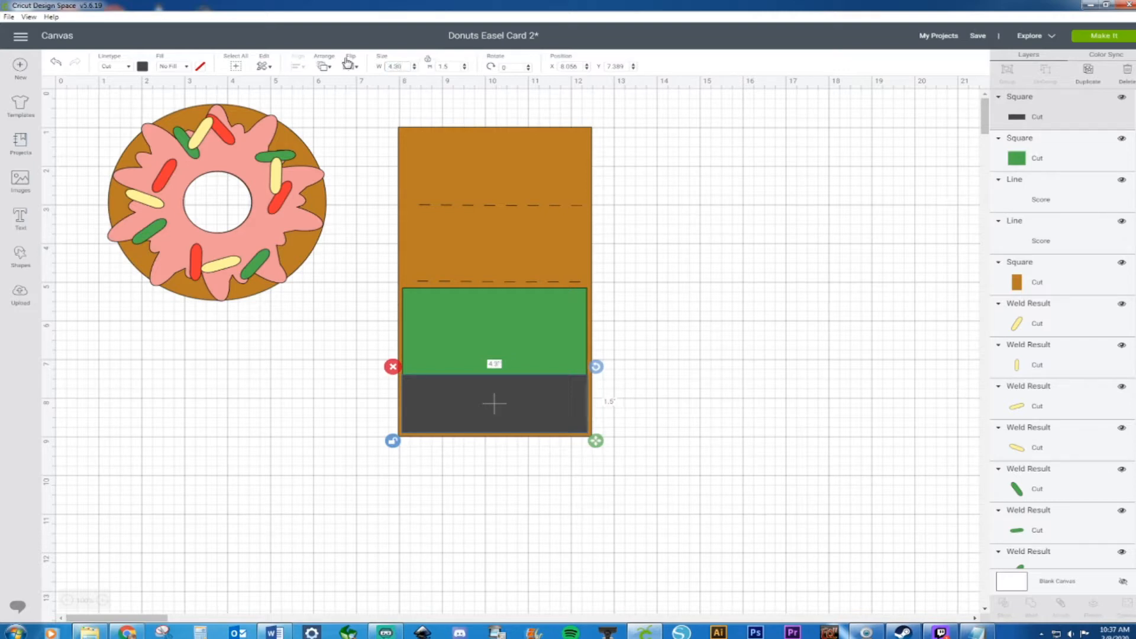
left_click(677, 409)
left_click(533, 411)
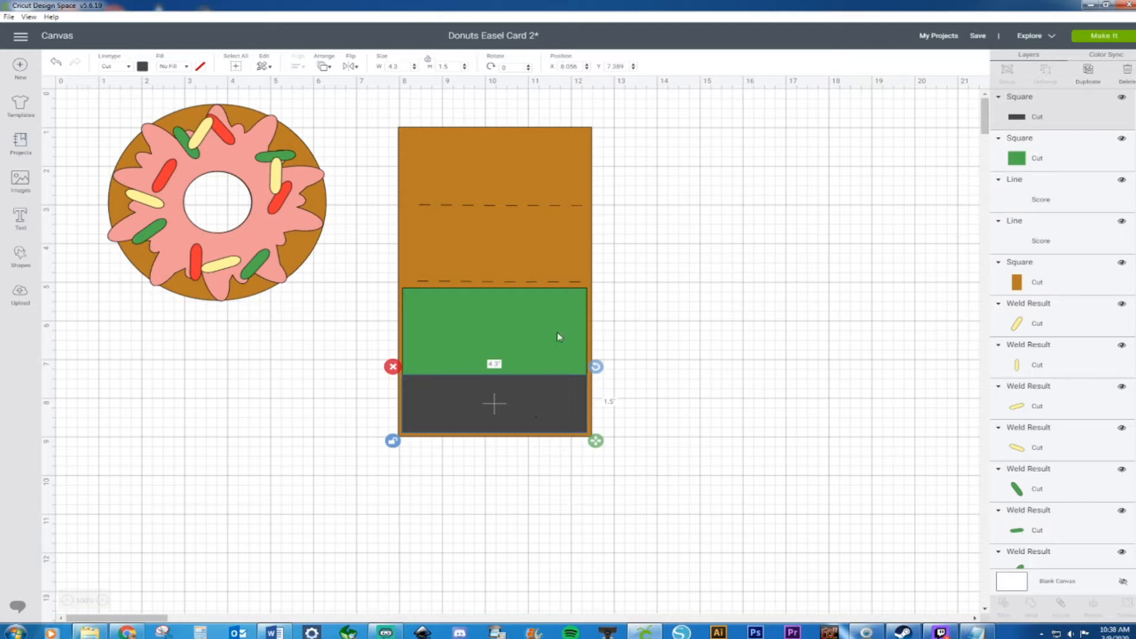
Step: Move the grey rectangle to the empty canvas right of the card and recolor it red
left_click_drag(507, 392, 786, 399)
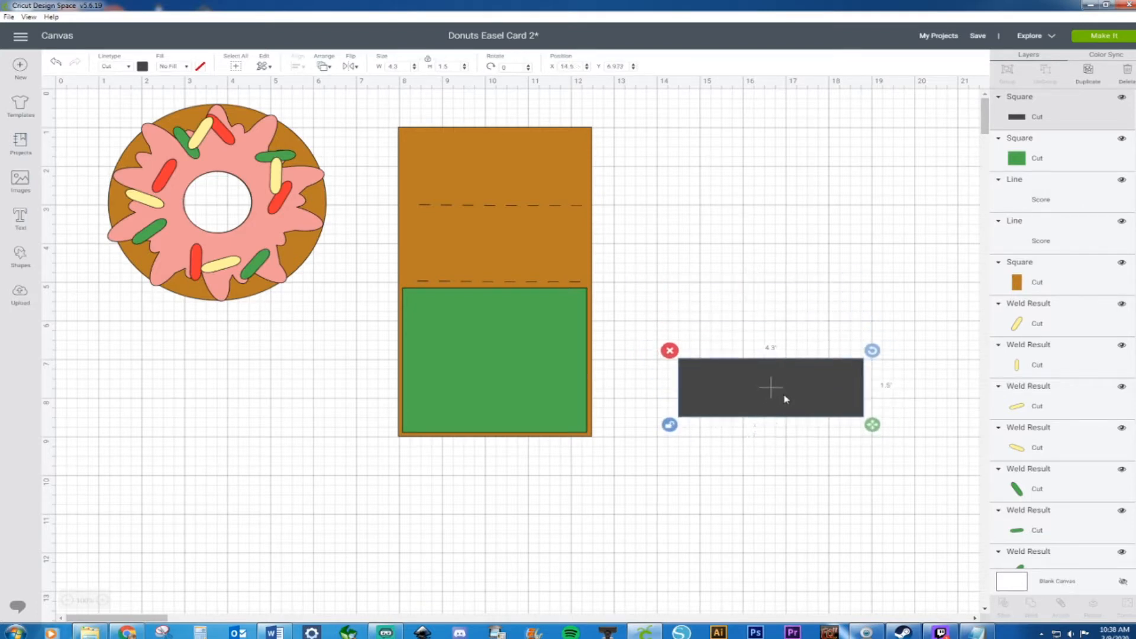
left_click(720, 486)
left_click(736, 380)
left_click(143, 66)
left_click(184, 105)
left_click(698, 507)
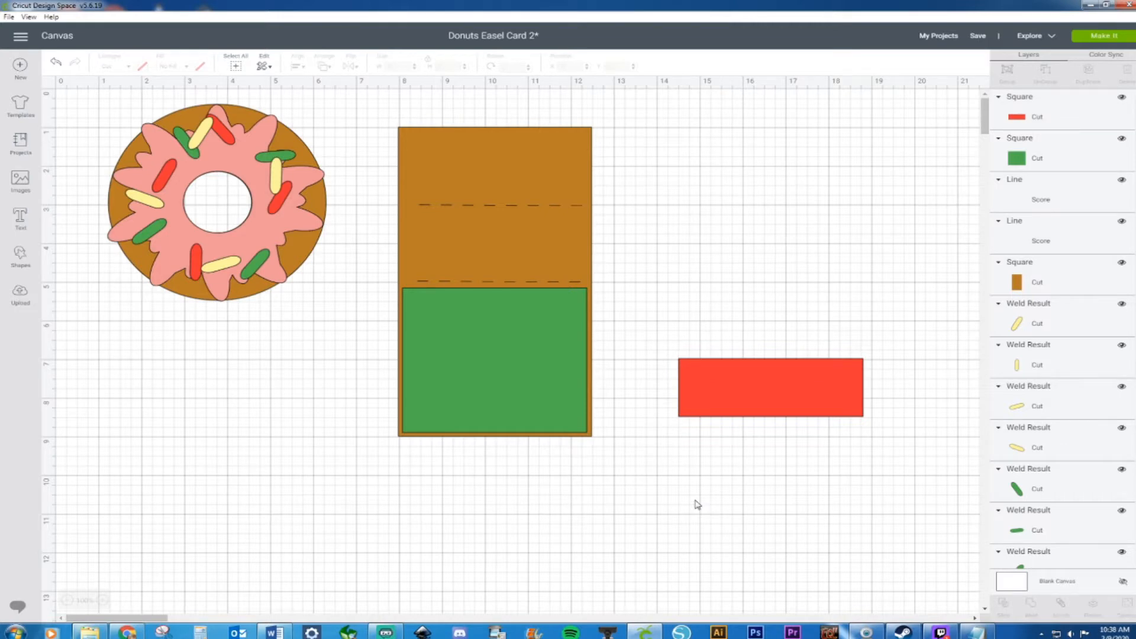
Step: Add a pentagon and move it to the empty canvas below the donut
left_click(775, 405)
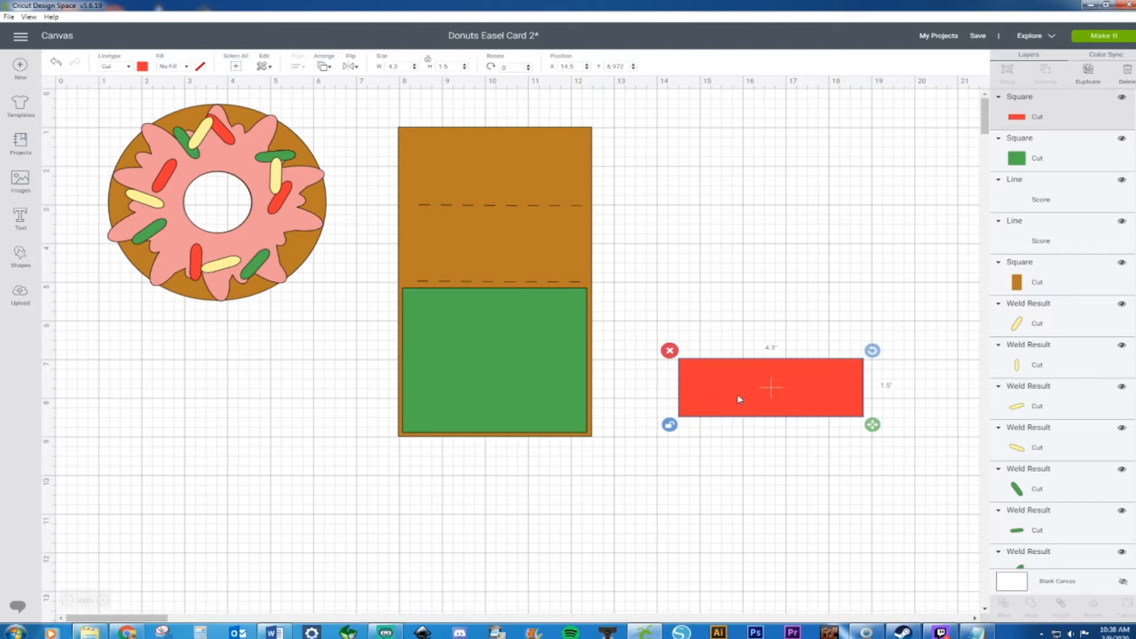
left_click(21, 260)
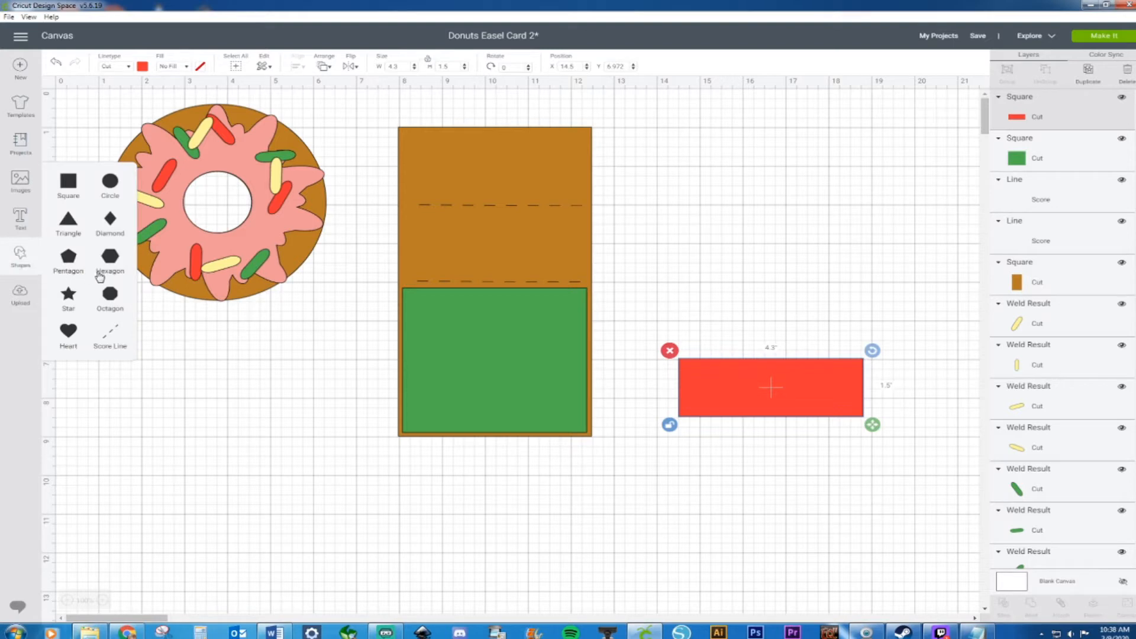
left_click(75, 267)
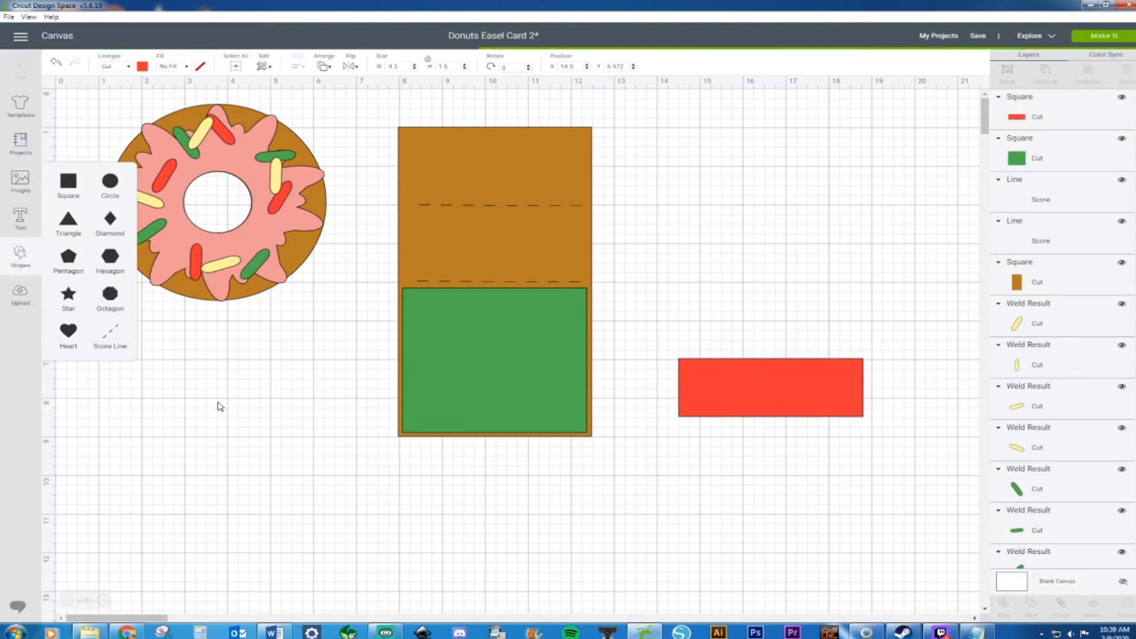
left_click_drag(253, 277, 249, 486)
Step: Add a square, widen it to about 4.24 inches, and lay it over the pentagon's upper part, leaving the bottom trapezoid exposed
left_click(20, 255)
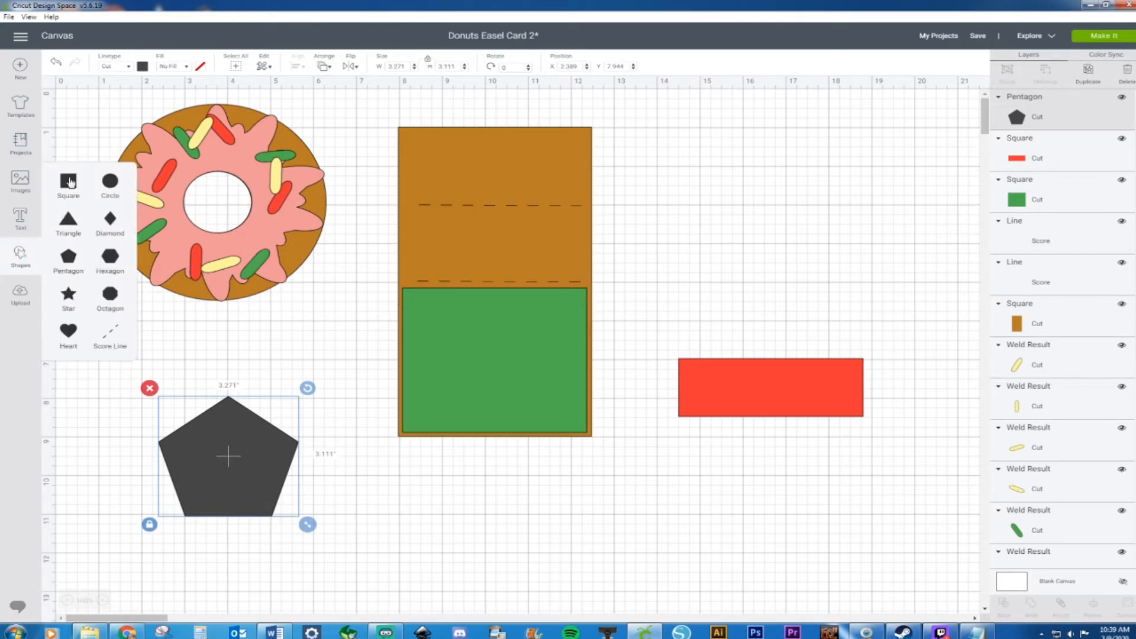
left_click(69, 181)
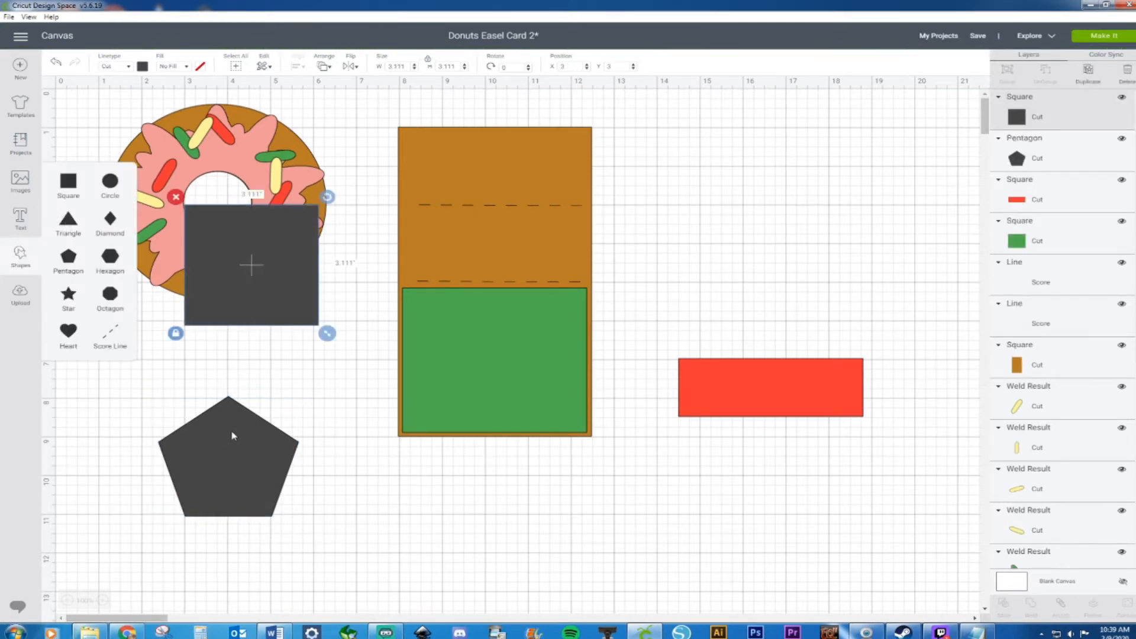
left_click_drag(272, 273, 234, 432)
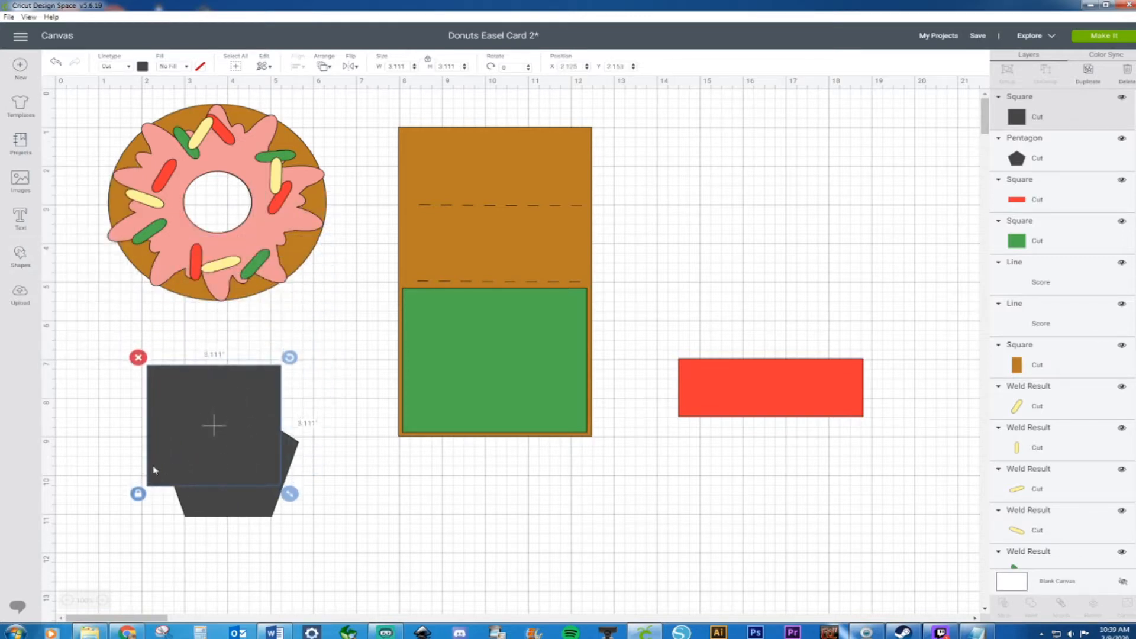
left_click_drag(290, 493, 231, 459)
Step: Slice the overlapping square and pentagon, move the trapezoid piece below the card, and delete the leftover pieces
left_click(342, 519)
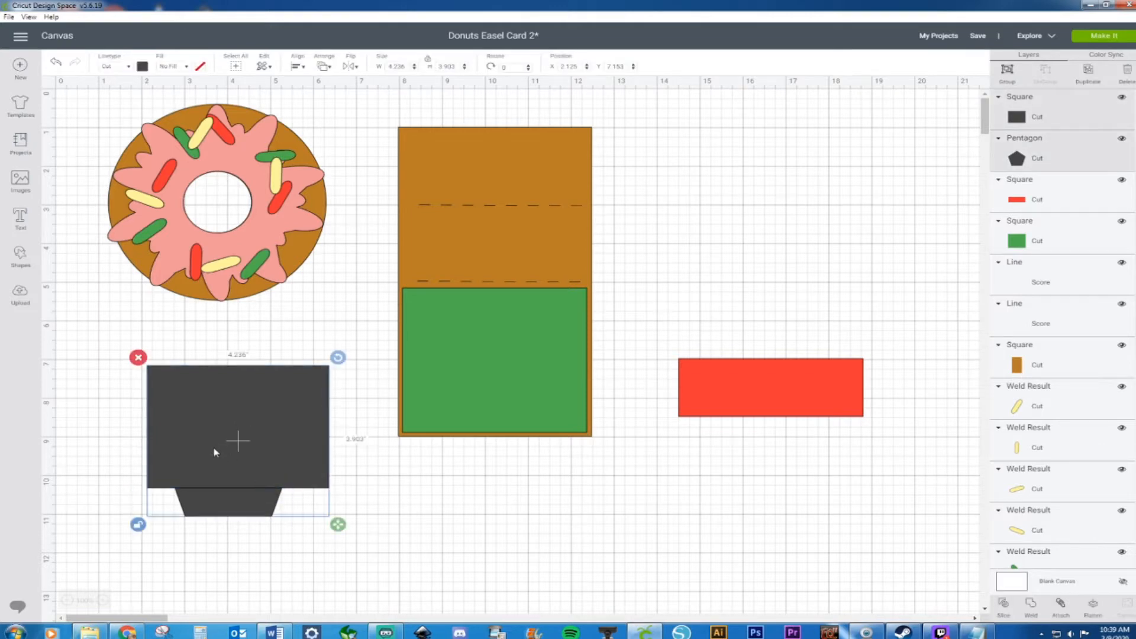
right_click(216, 452)
left_click(247, 536)
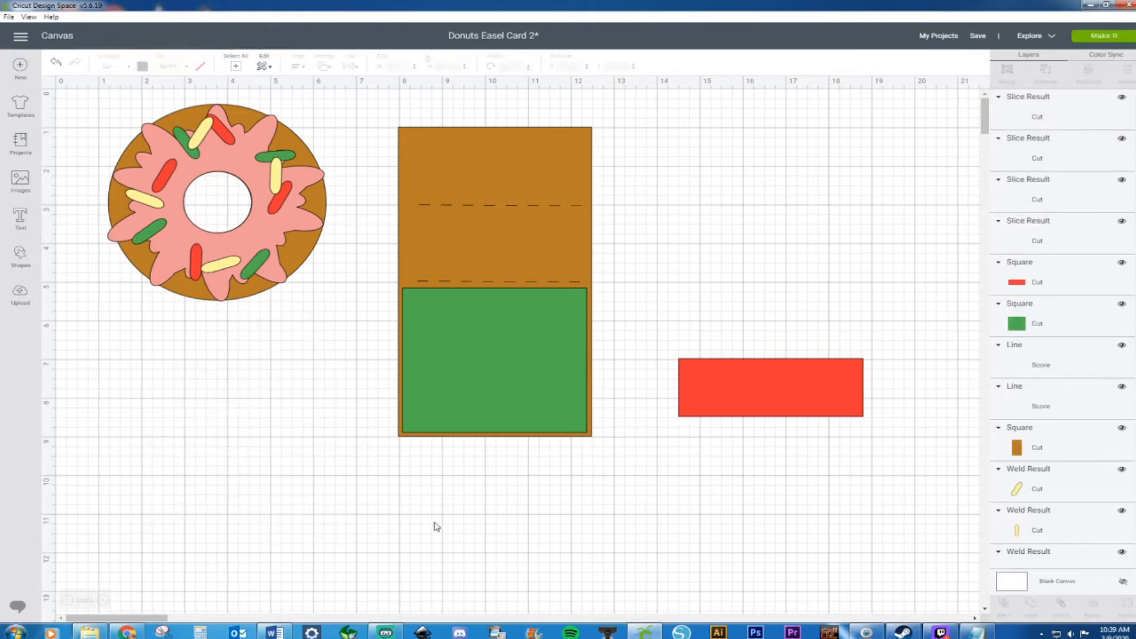
left_click_drag(262, 506, 648, 545)
left_click_drag(109, 352, 273, 502)
key("Delete")
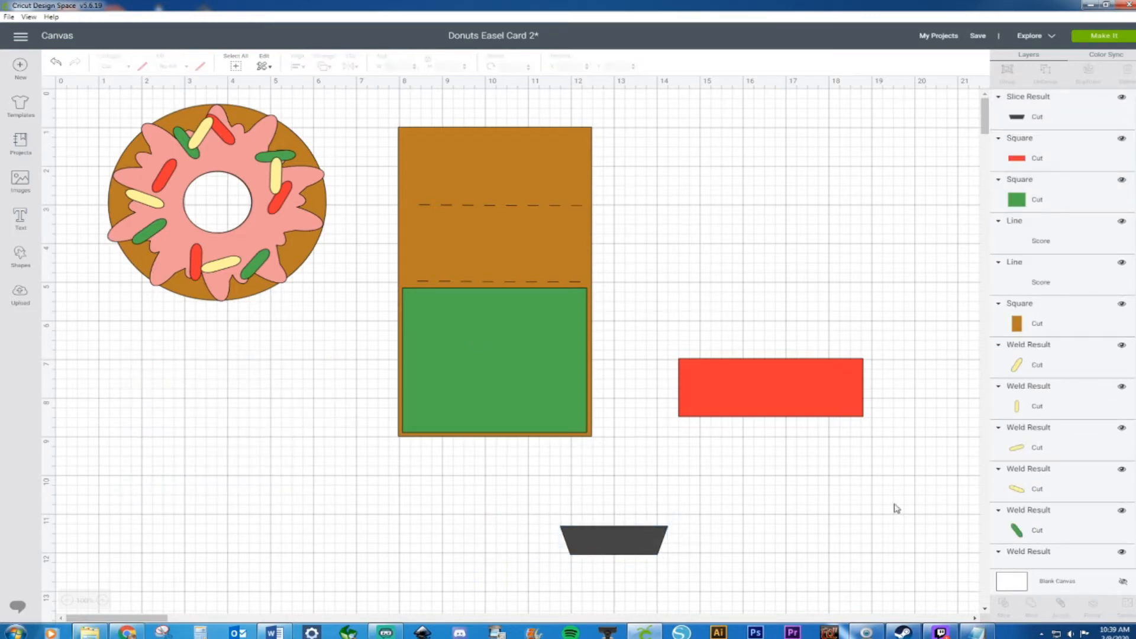
Step: Add a vertical score line about 1.44 inches long along the red strip's left edge
left_click(775, 378)
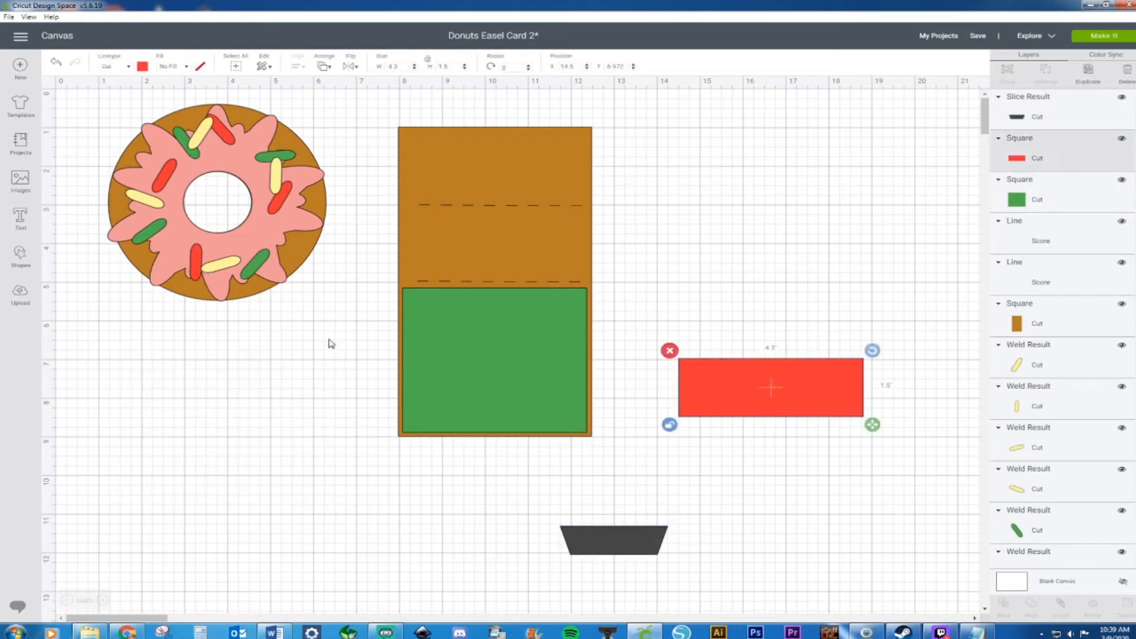
left_click(24, 261)
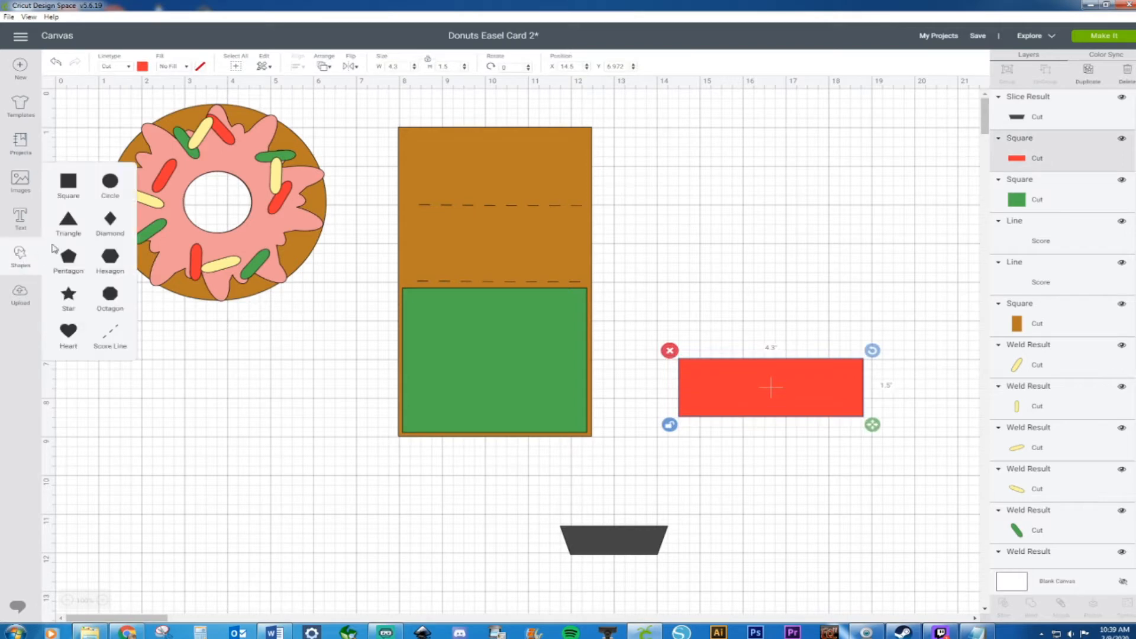
left_click(122, 346)
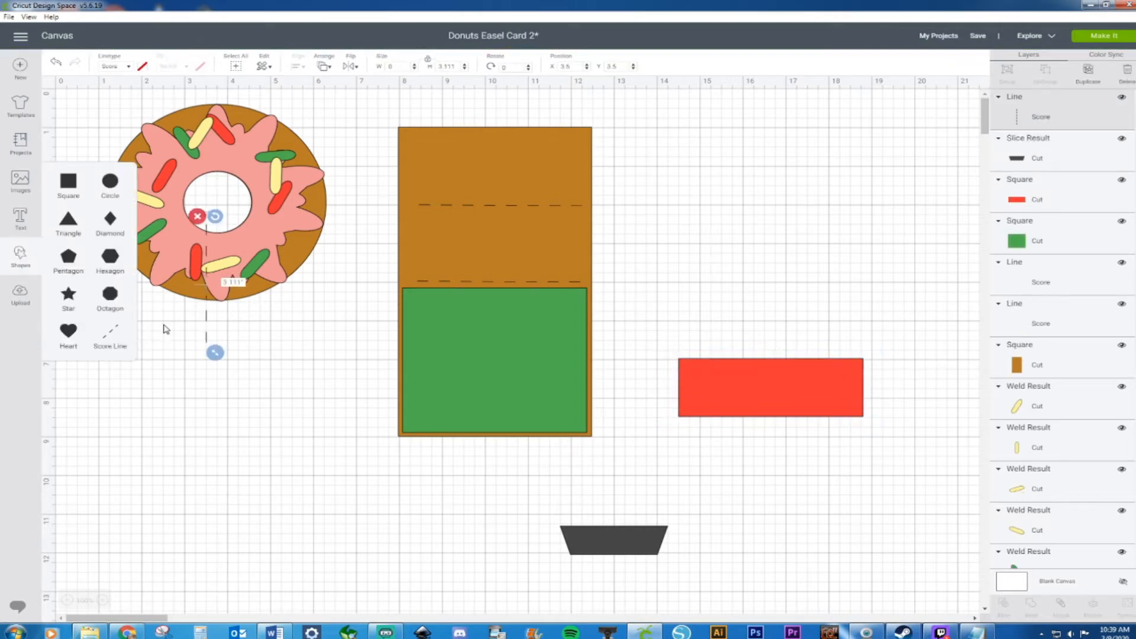
left_click_drag(205, 321, 691, 426)
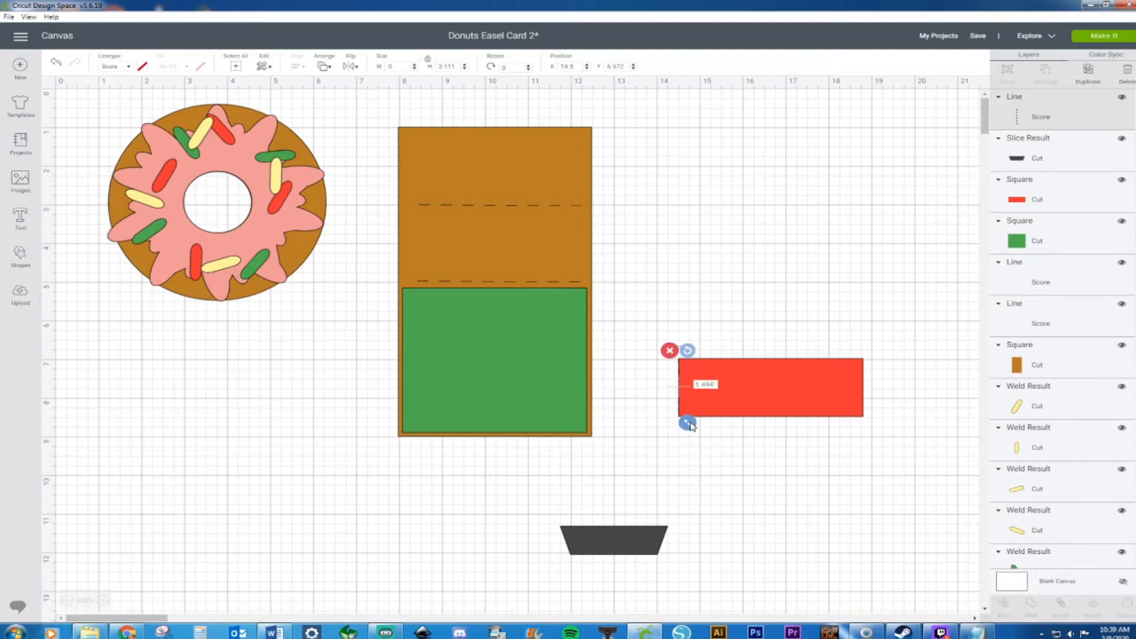
Step: Copy the vertical score line and place the copy along the red strip's right edge
key("ctrl+c")
key("ctrl+v")
left_click_drag(700, 431, 866, 414)
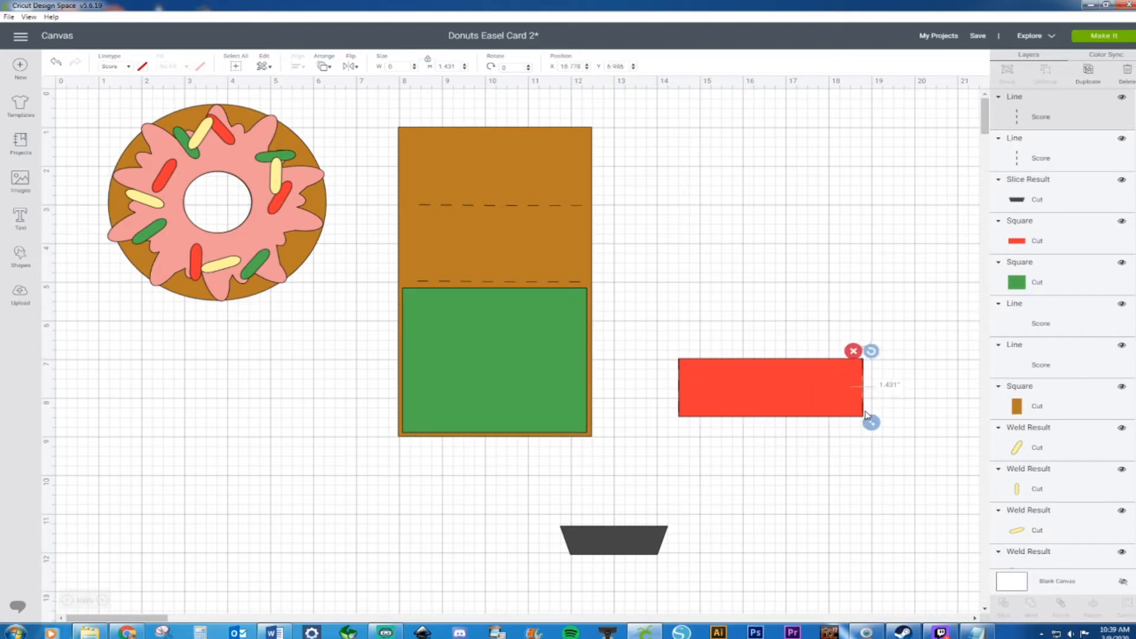
Step: Paste another score line, rotate it horizontal, and stretch it to about 4.14 inches along the red strip's bottom edge
key("ctrl+c")
key("ctrl+v")
left_click_drag(884, 433, 787, 497)
left_click_drag(795, 437, 831, 486)
left_click(811, 511)
left_click(806, 474)
left_click_drag(827, 484, 793, 419)
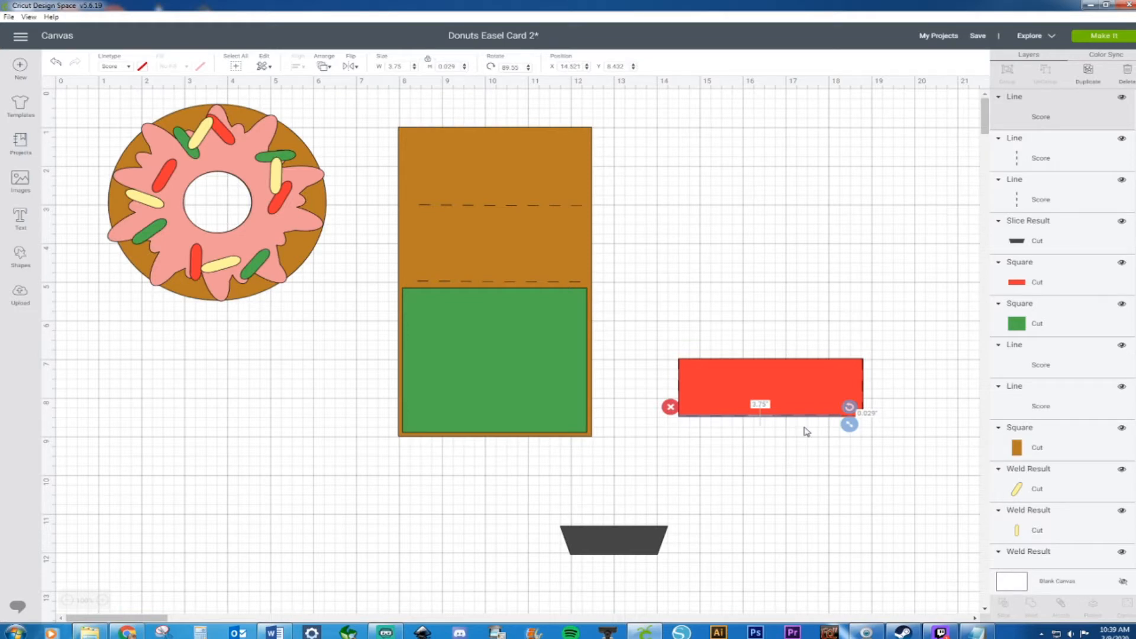
mouse_move(849, 424)
left_mouse_down()
mouse_move(869, 424)
mouse_move(842, 424)
left_mouse_up()
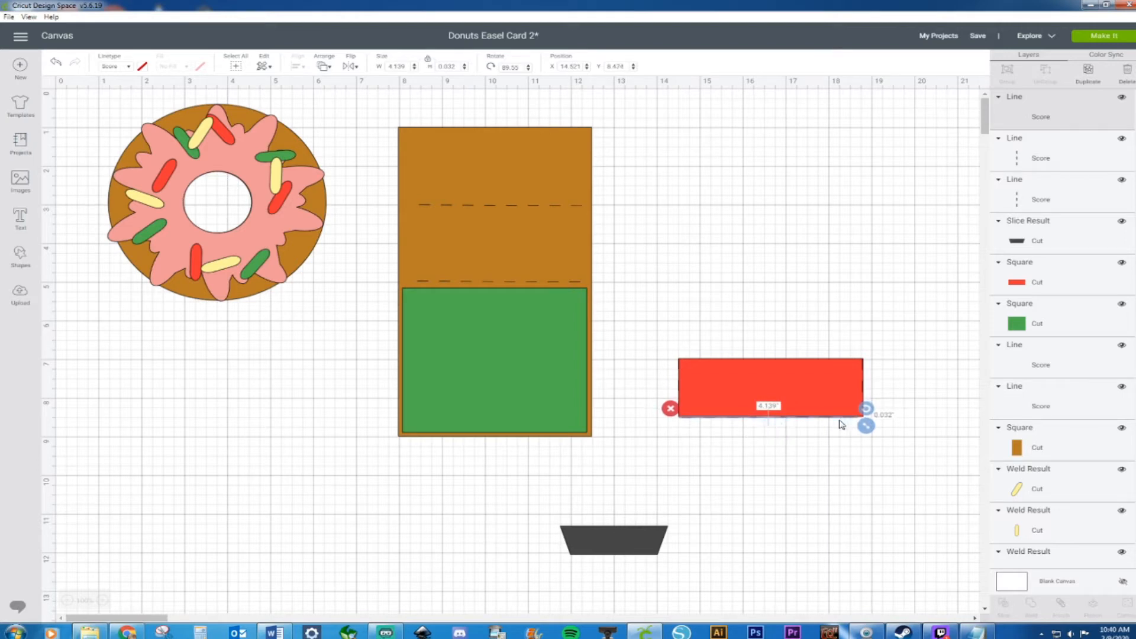
Step: Rotate the dark trapezoid upright, shrink it to about 0.44 by 1.44 inches, and place it at the red strip's left edge
left_click_drag(639, 554, 687, 553)
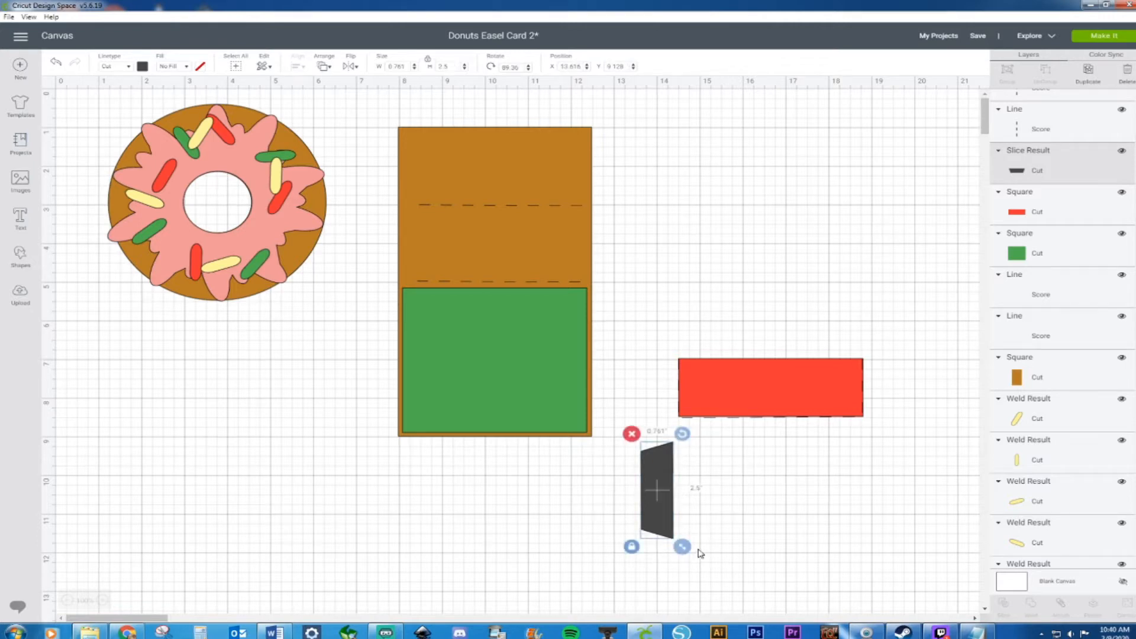
left_click_drag(670, 510, 678, 422)
left_click_drag(691, 466, 690, 426)
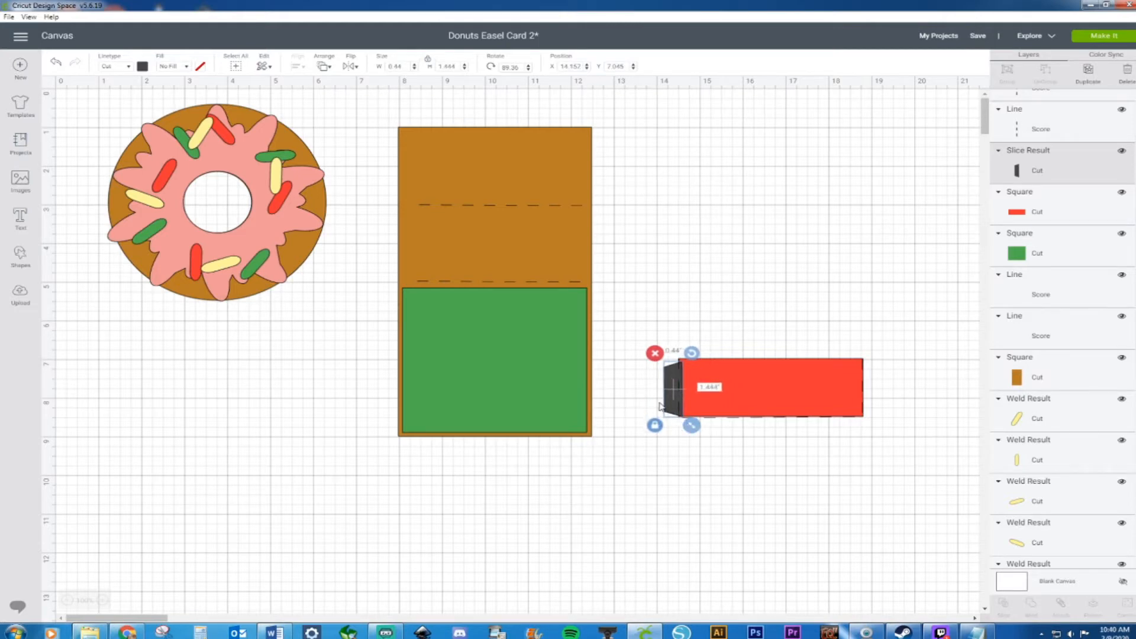
Step: Unlock the trapezoid's proportions and resize it to about 0.54 by 1.39 inches as a tab beside the strip's left edge
left_click(654, 424)
left_click(662, 402)
left_click_drag(667, 399, 661, 402)
key("ctrl+z")
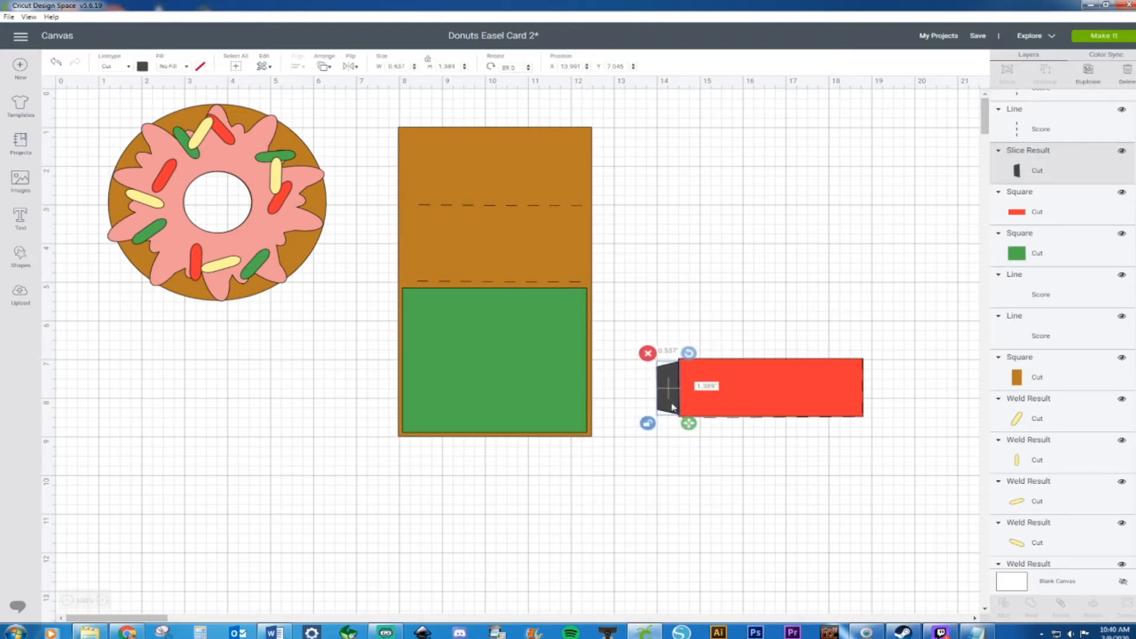
key("ctrl+z")
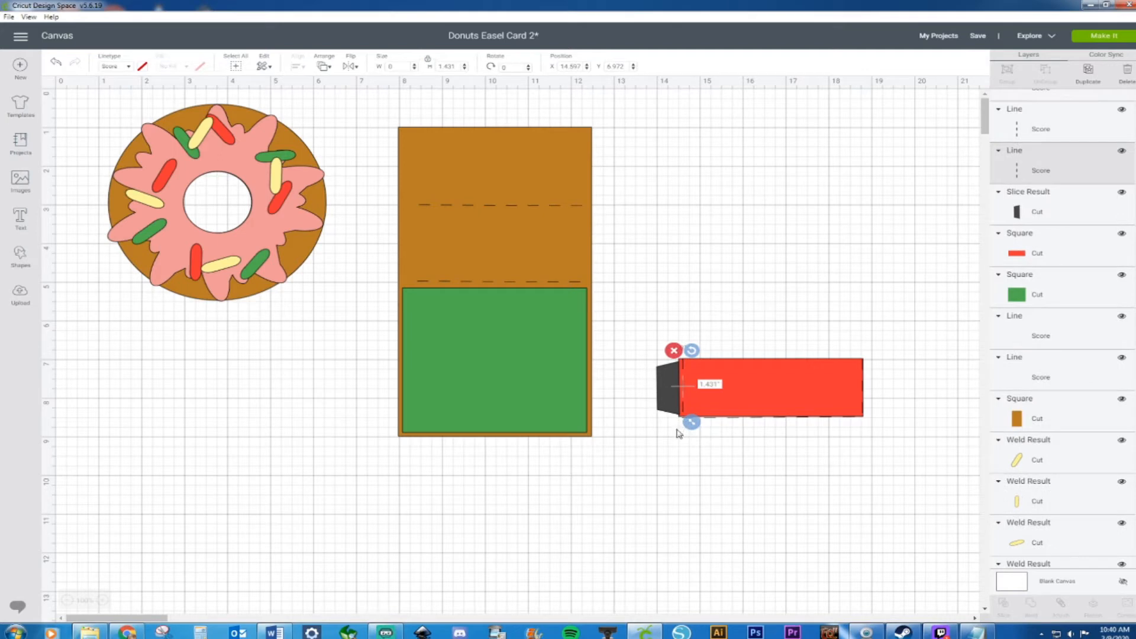
Step: Realign the left score line with the red strip's edge and move the left tab to slightly overlap the strip
left_click_drag(684, 407, 680, 407)
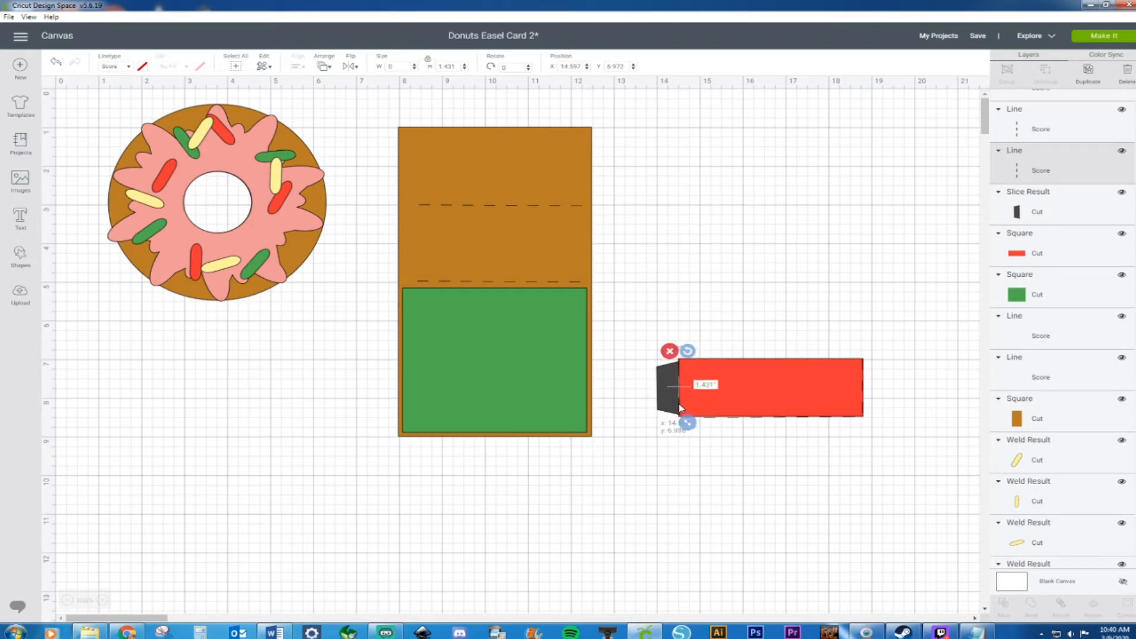
left_click(655, 396)
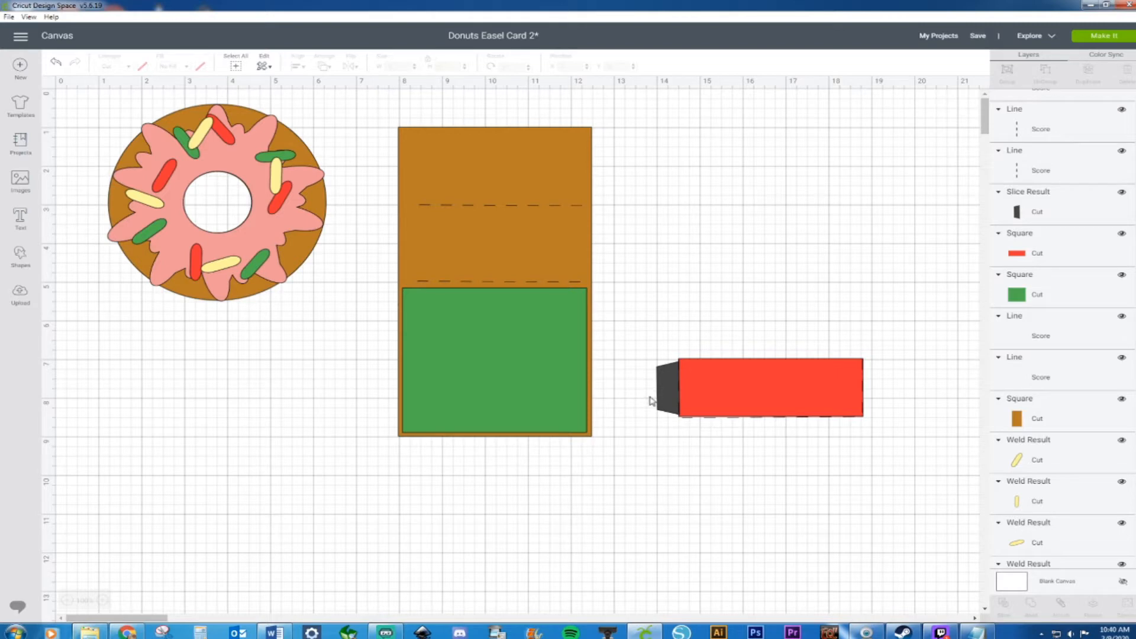
left_click(657, 396)
left_click_drag(657, 396, 669, 395)
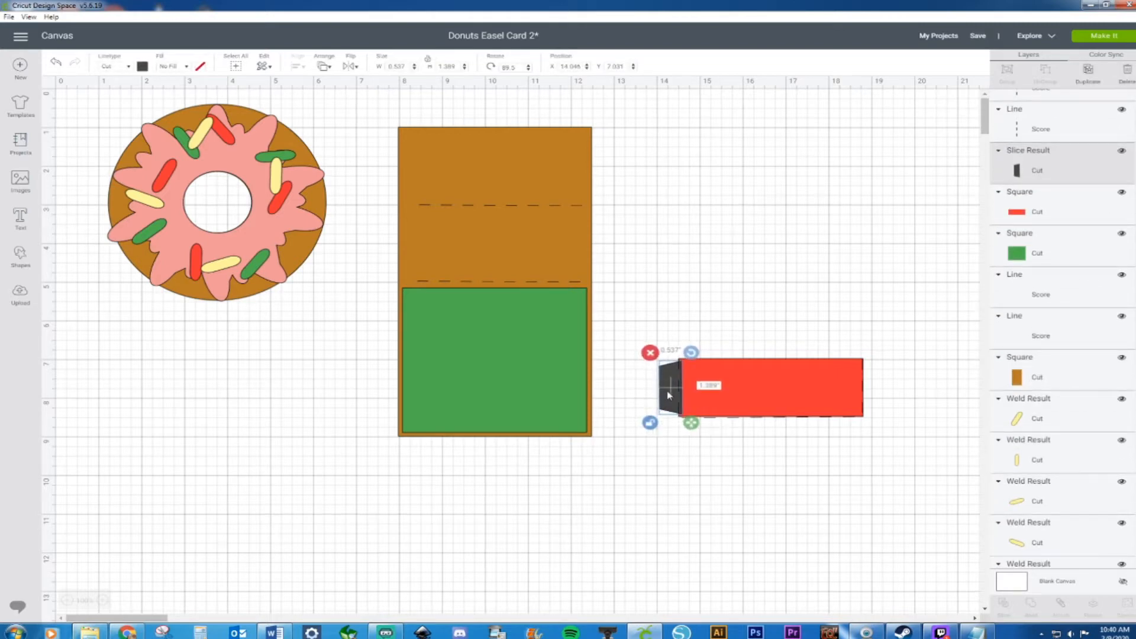
Step: Duplicate the left tab, move the copy below the red strip, and send it to the back
key("ctrl+d")
right_click(692, 411)
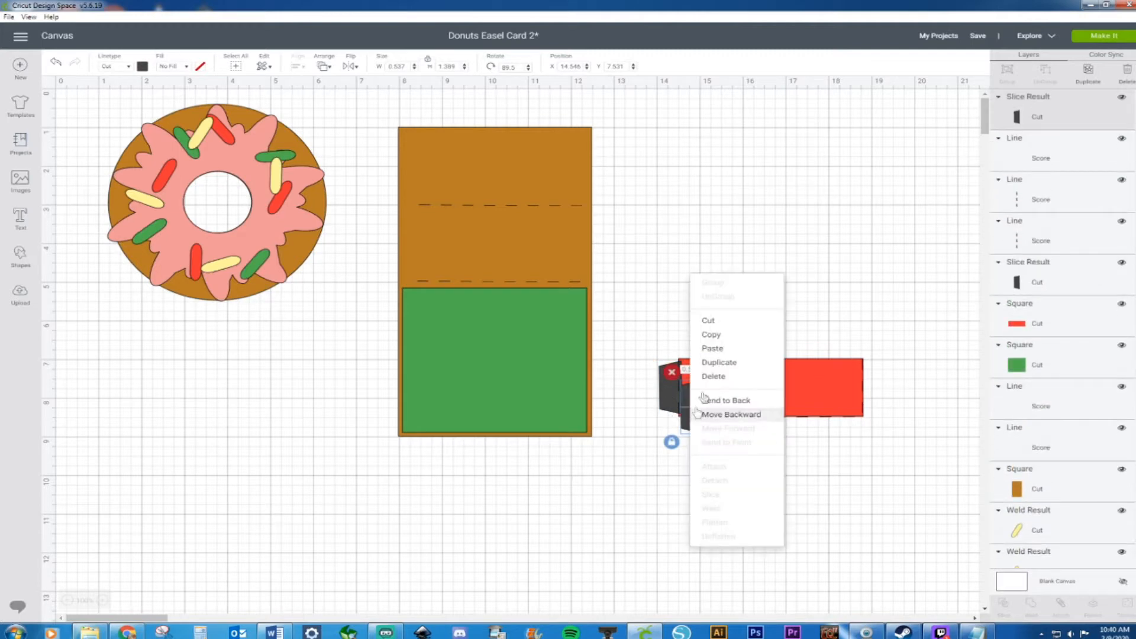
left_click(667, 436)
left_click_drag(696, 427, 696, 502)
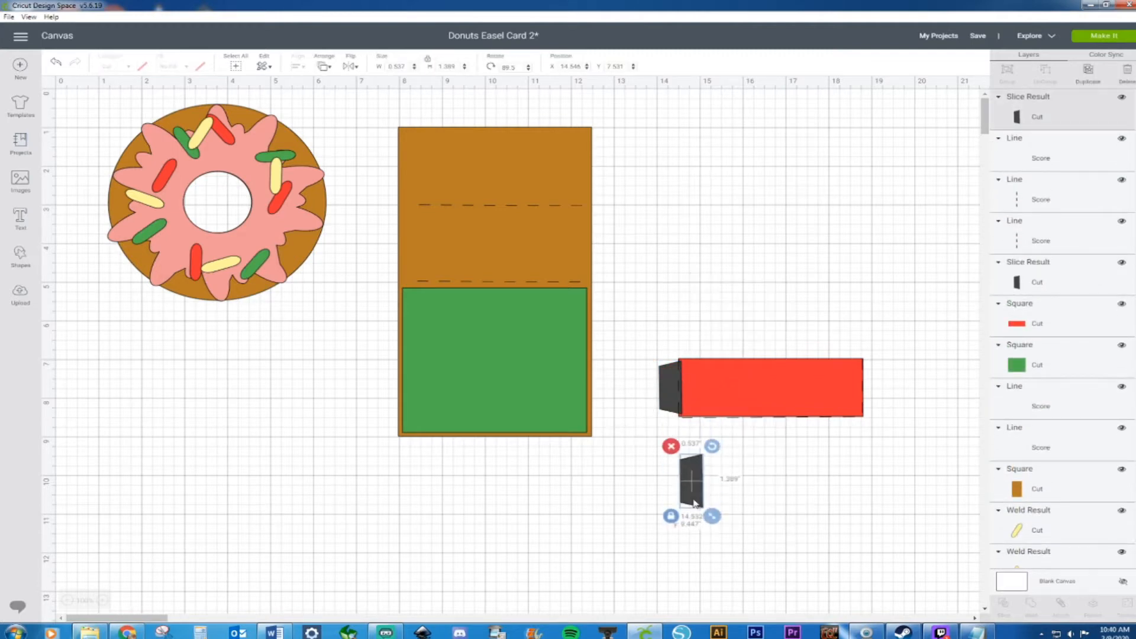
right_click(704, 482)
left_click(720, 352)
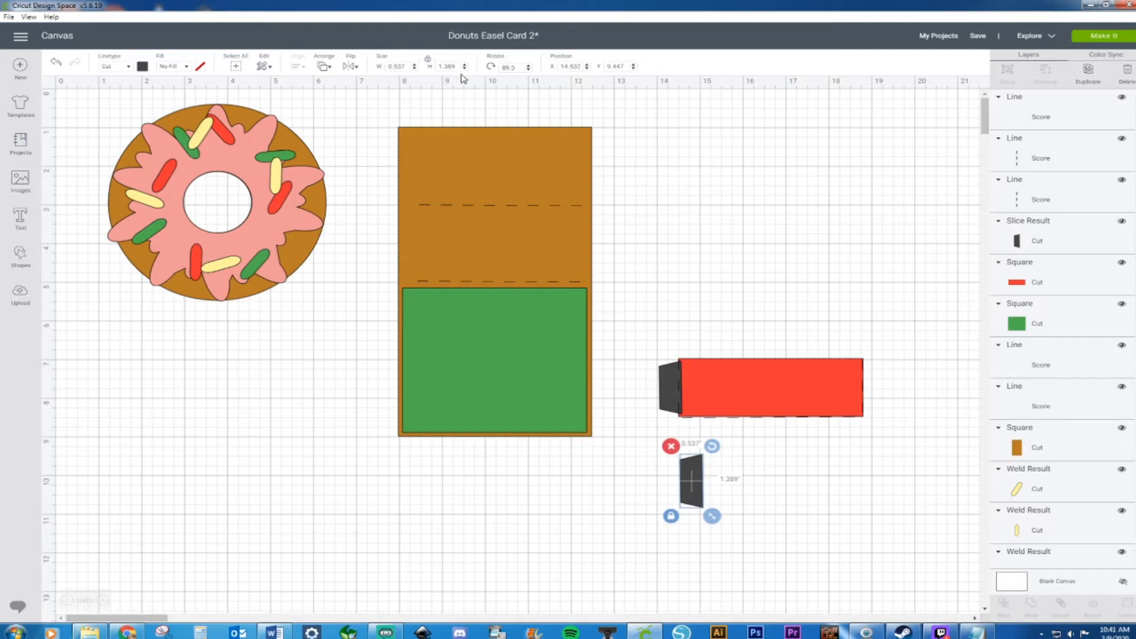
Step: Flip the copied tab horizontally, fit it behind the red strip's right edge, and remove the stray pasted score line
left_click(353, 66)
left_click(370, 84)
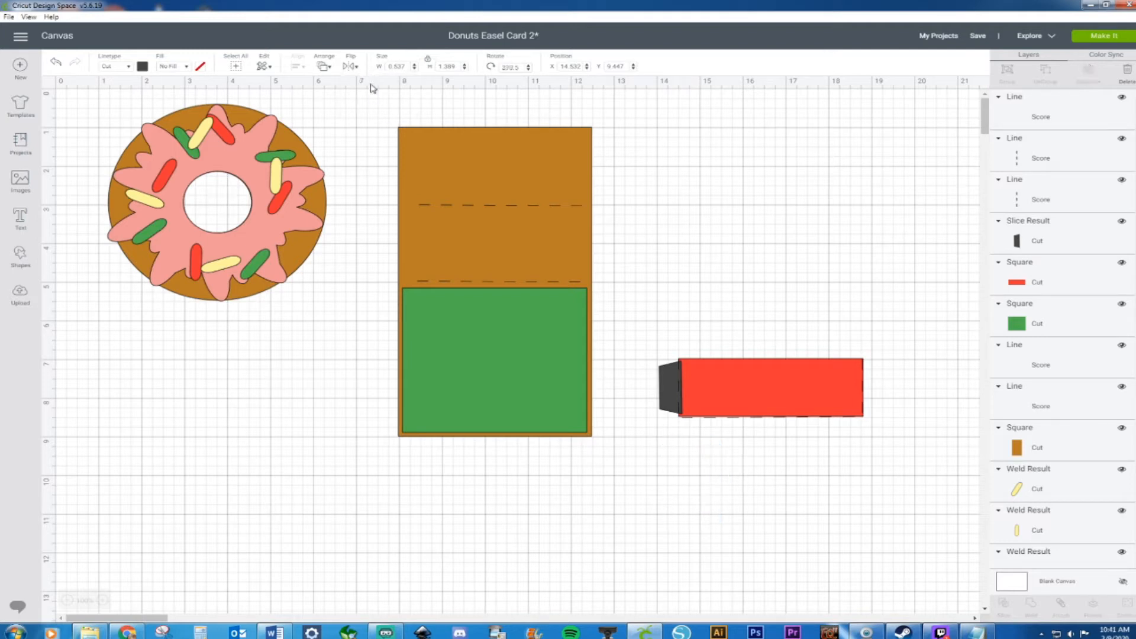
left_click_drag(701, 489, 874, 395)
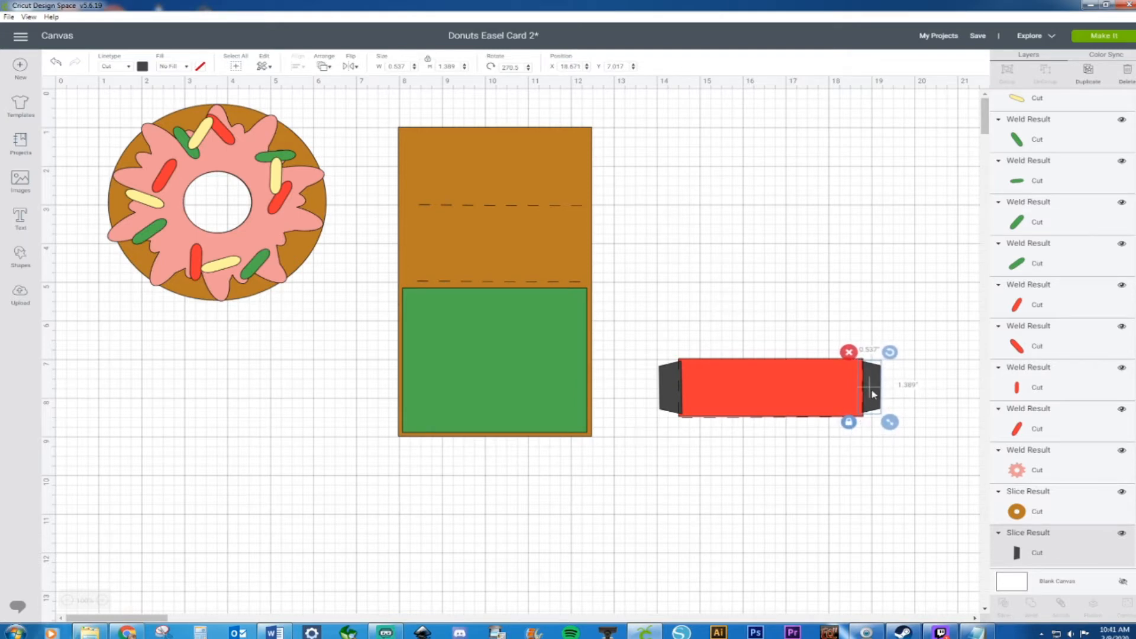
left_click(875, 394)
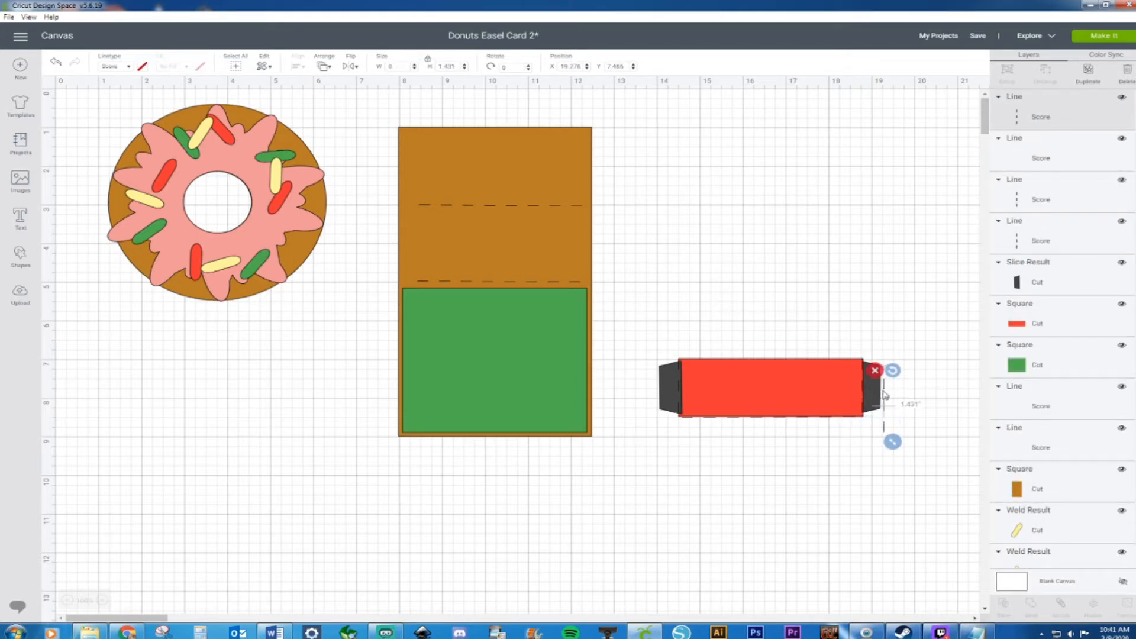
key("Delete")
Step: Place another copy of the left tab below the red strip and rotate it horizontal with its wide edge facing up
left_click(664, 387)
left_click_drag(664, 383, 699, 496)
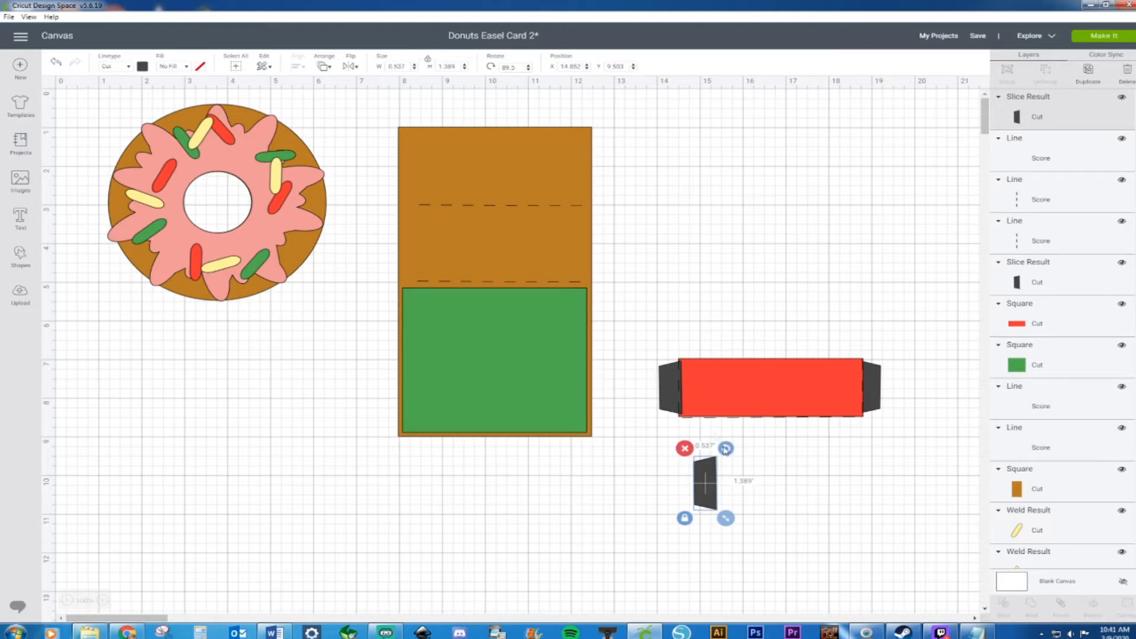
left_click_drag(710, 472, 664, 457)
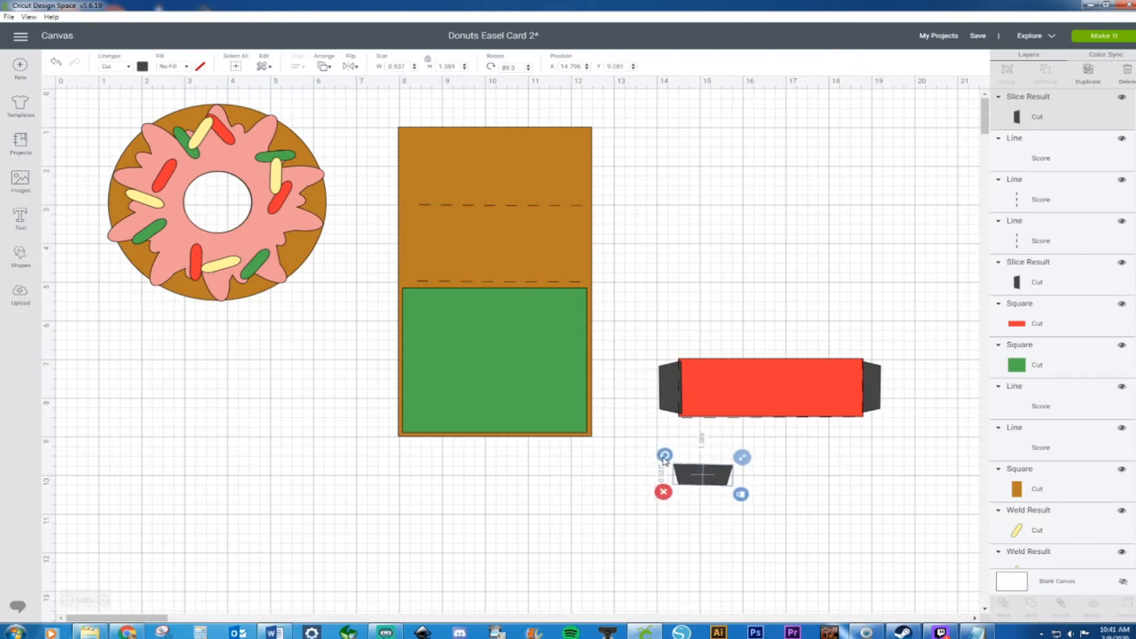
left_click_drag(662, 458, 662, 460)
Step: Stretch the horizontal tab to the red strip's full width and fit it along the strip's bottom edge
left_click(743, 517)
left_click(710, 475)
left_click_drag(744, 458, 814, 469)
left_click(774, 469)
left_click_drag(795, 439, 870, 447)
left_click(676, 462)
left_click(882, 469)
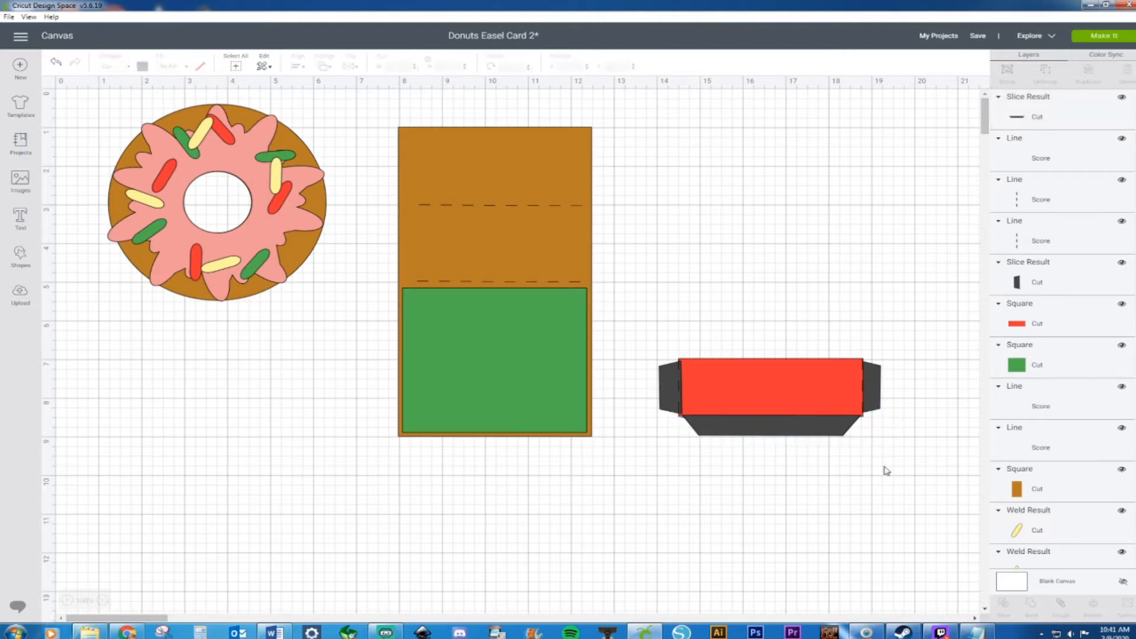
Step: Weld the three dark glue tabs and the red strip into a single pocket shape
left_click(664, 384)
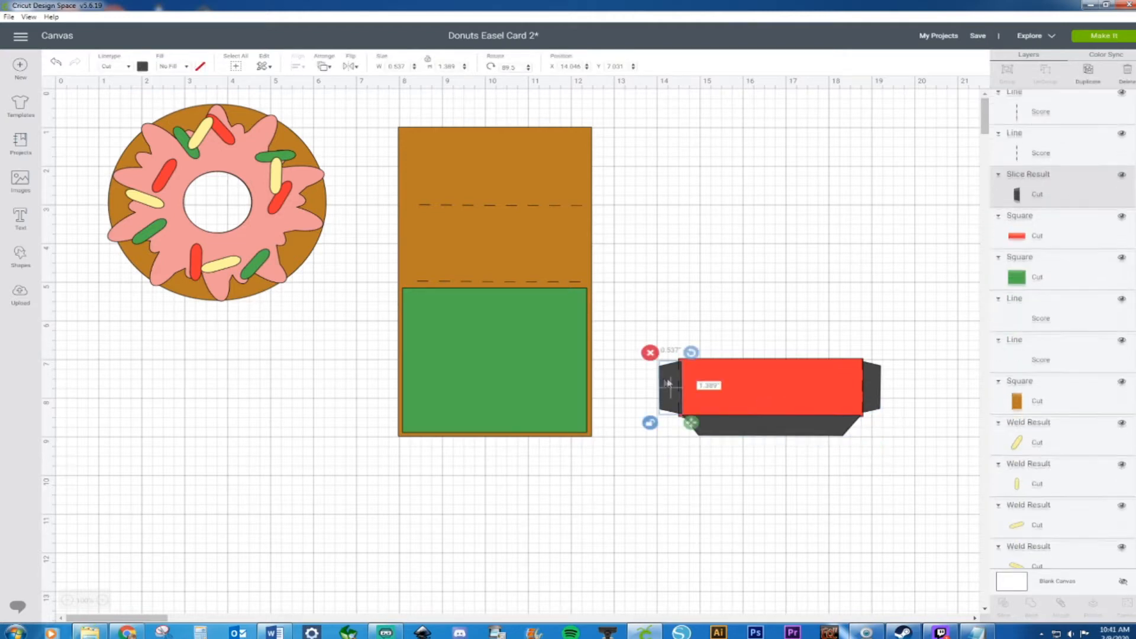
left_click(864, 381, "shift")
left_click(930, 369)
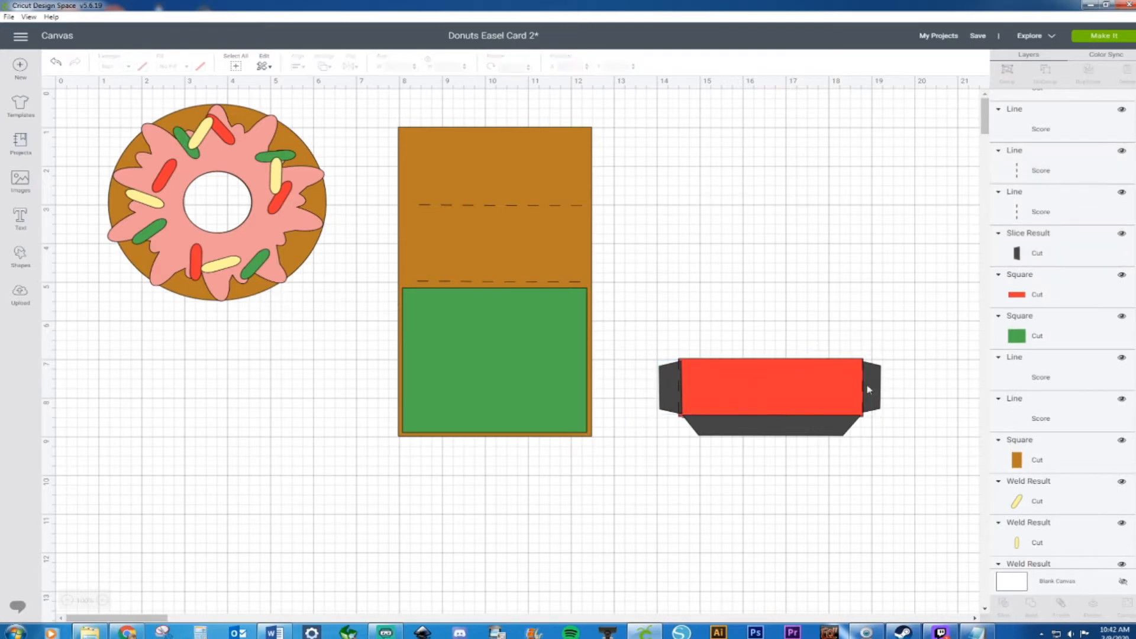
left_click(882, 372)
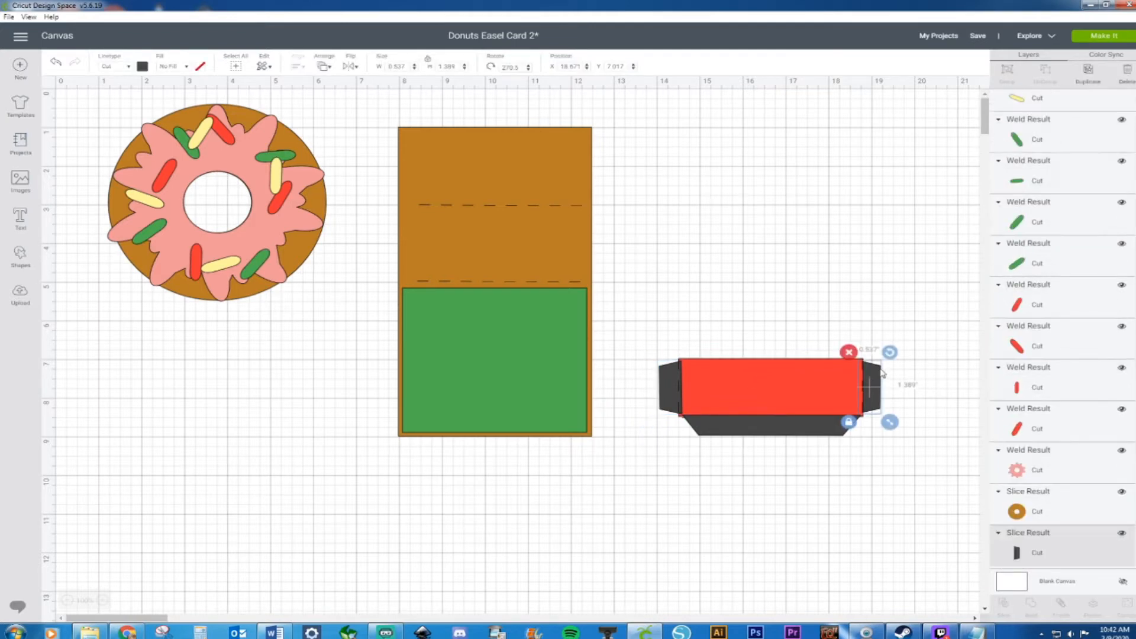
left_click(667, 375, "shift")
left_click(729, 433, "shift")
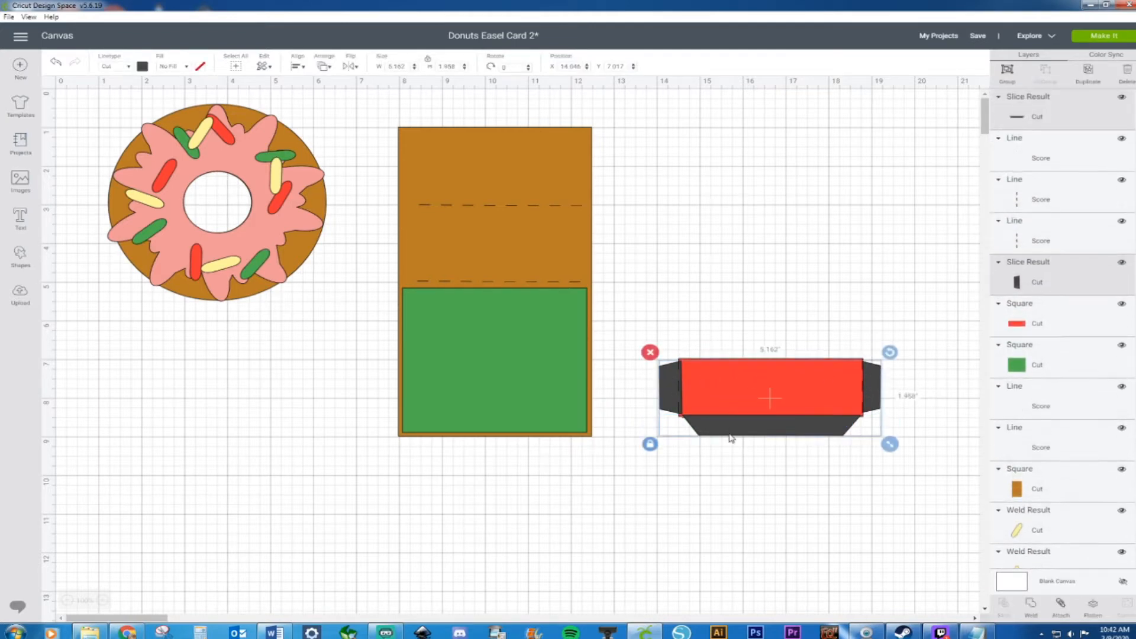
left_click(750, 384, "shift")
right_click(751, 384)
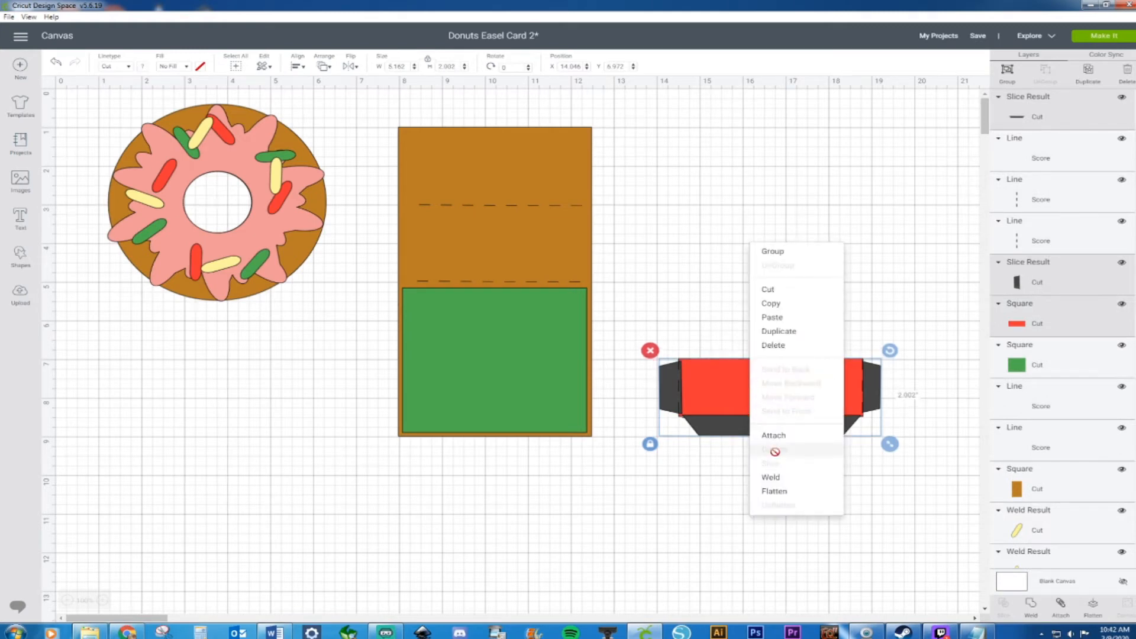
left_click(779, 475)
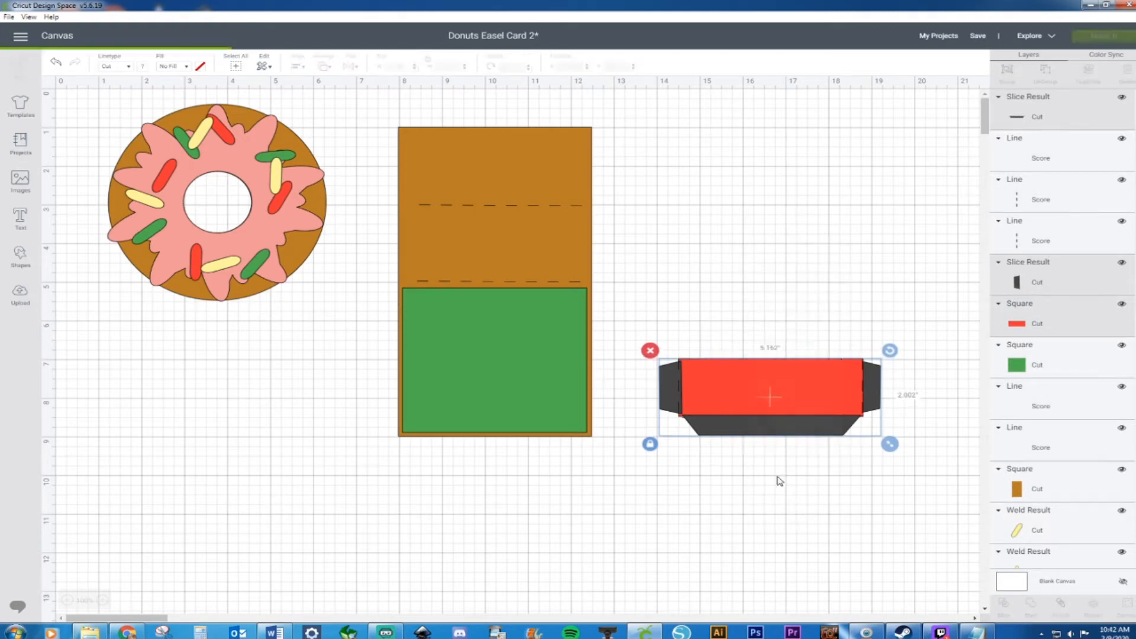
right_click(776, 415)
left_click(780, 387)
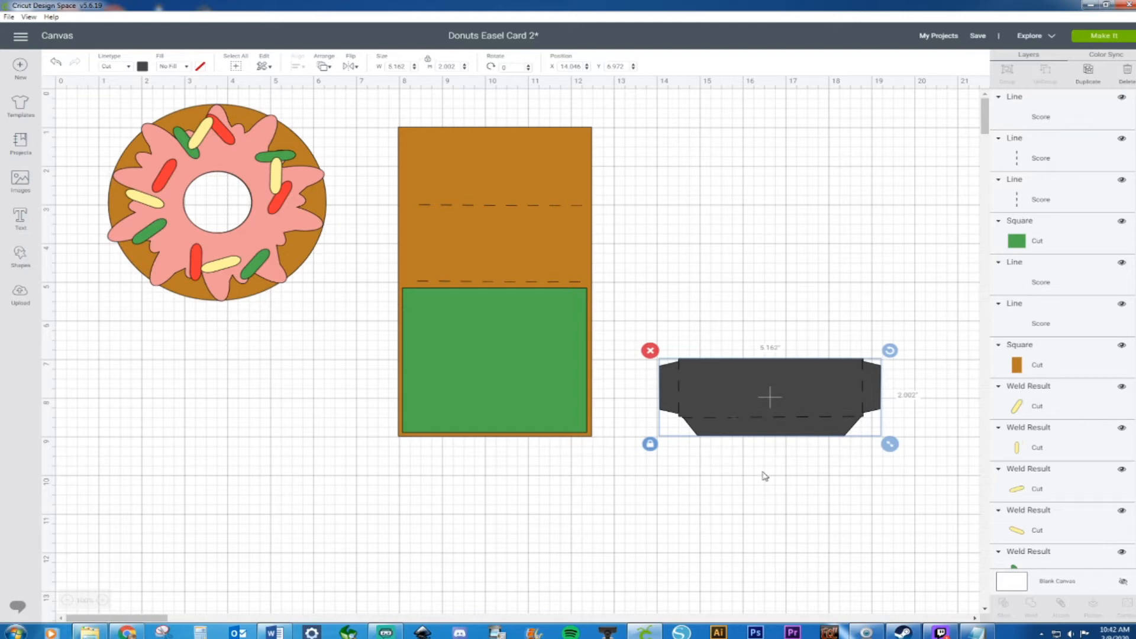
Step: Recolor the welded pocket shape with the project's existing red material color
left_click(142, 67)
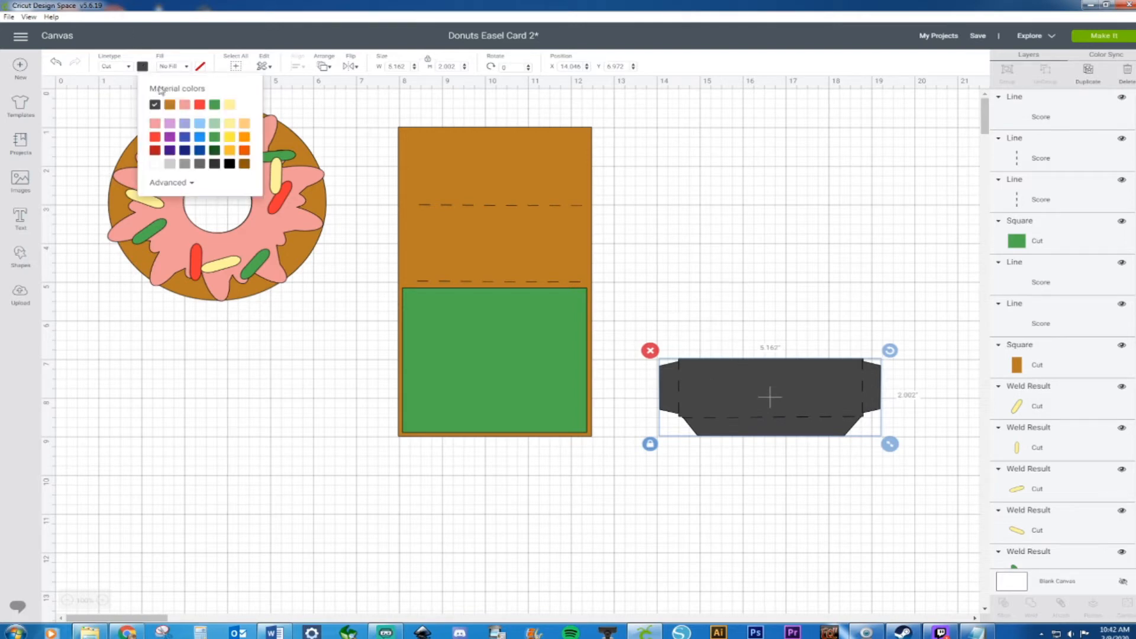
left_click(199, 106)
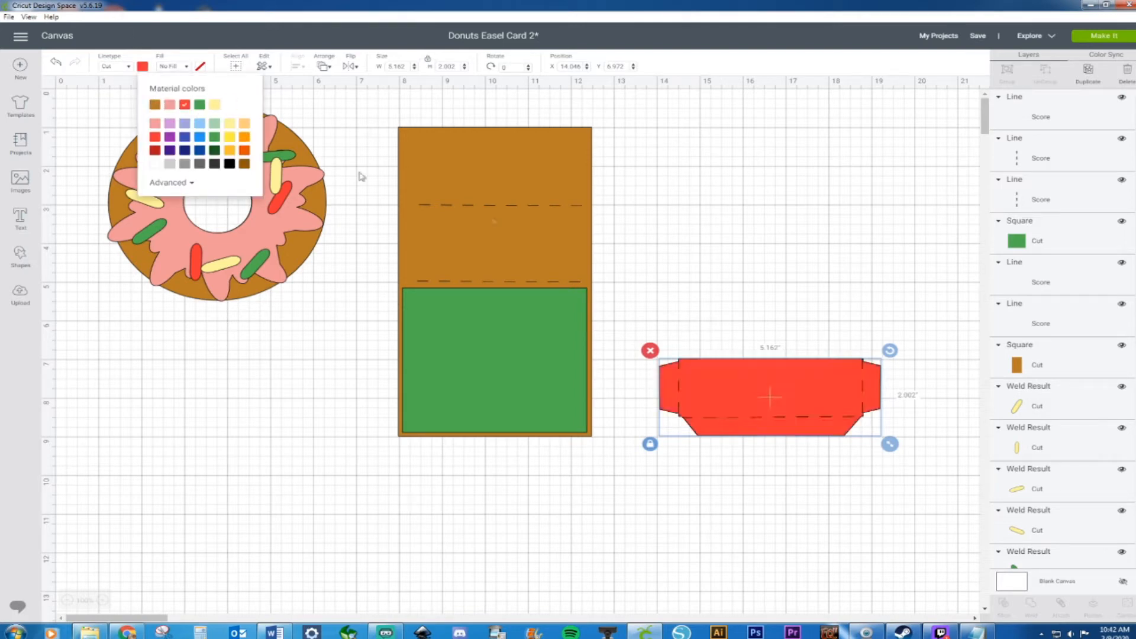
left_click(669, 253)
Step: Attach the three score lines to the red pocket and place it over the bottom of the green panel
left_click_drag(633, 340, 873, 452)
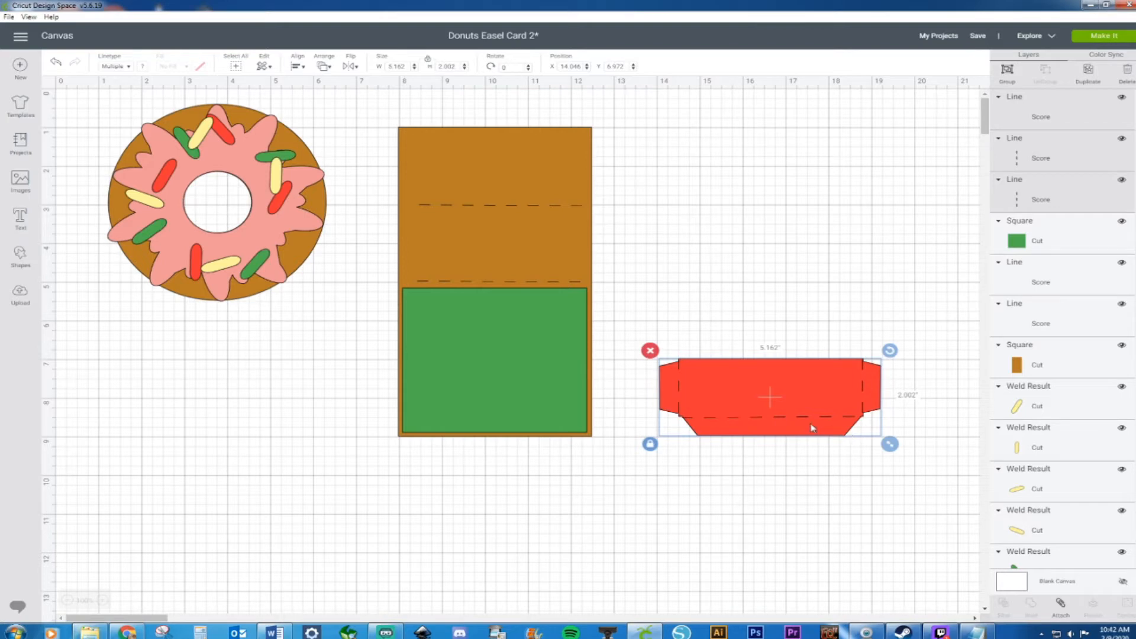
right_click(735, 367)
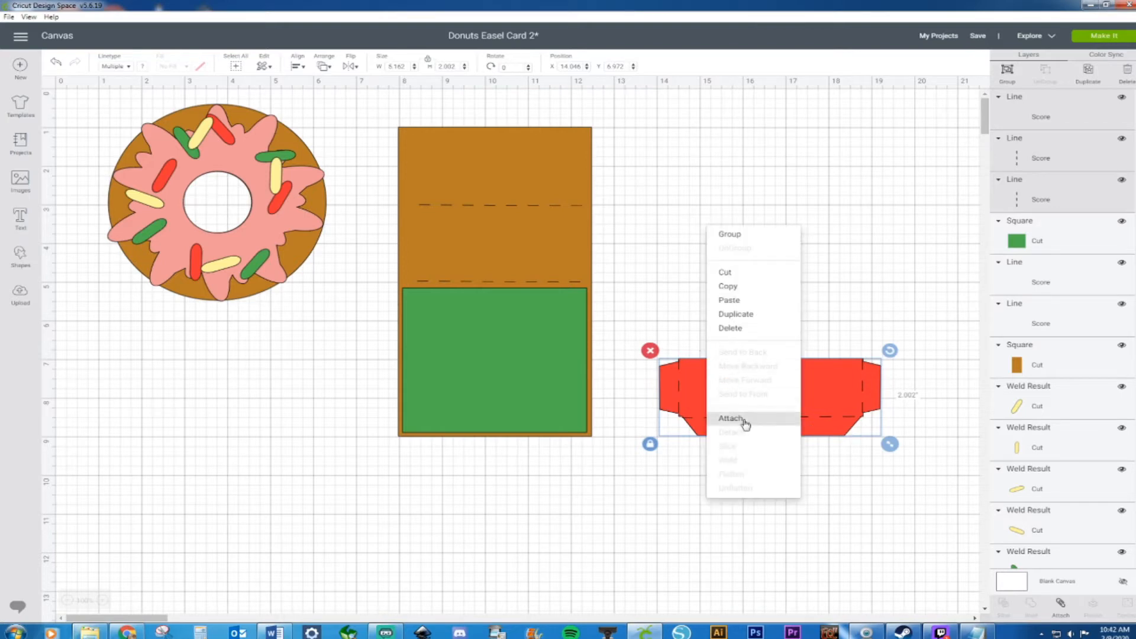
left_click(743, 418)
left_click_drag(743, 418, 478, 431)
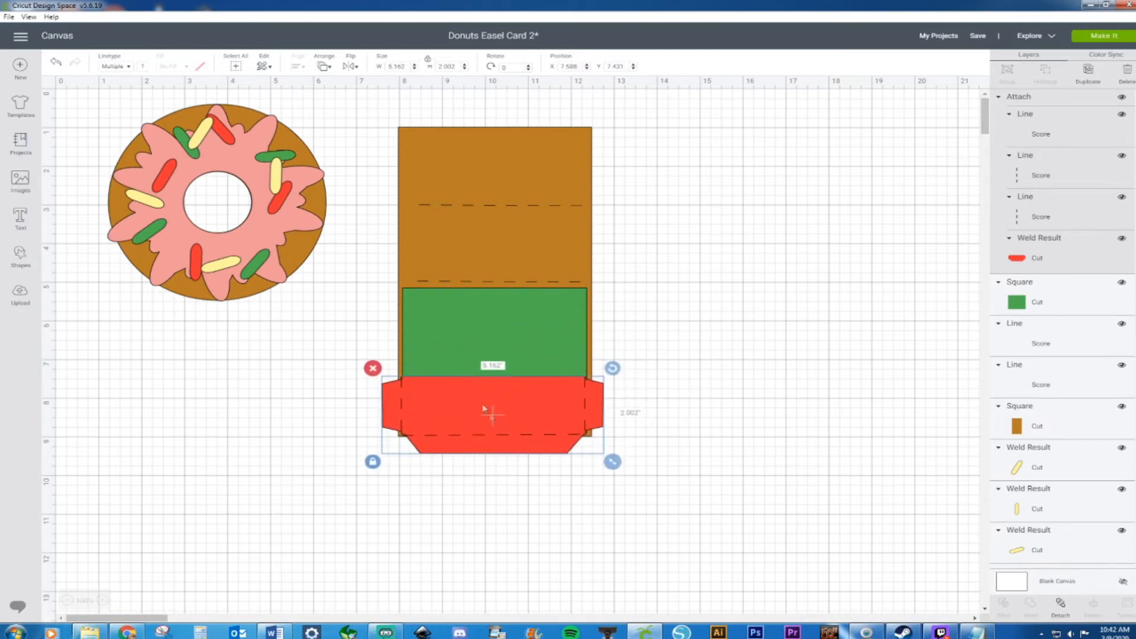
Step: Add a square on the empty canvas beside the card, unlock its proportions, and set its height to 1.5 inches
left_click(23, 255)
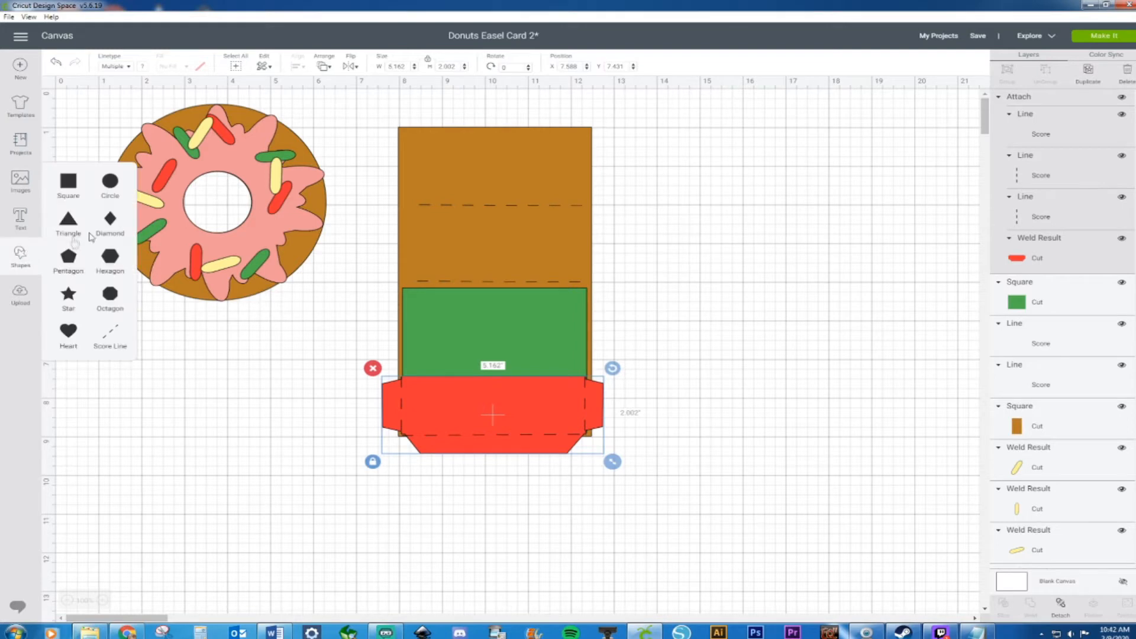
left_click(69, 183)
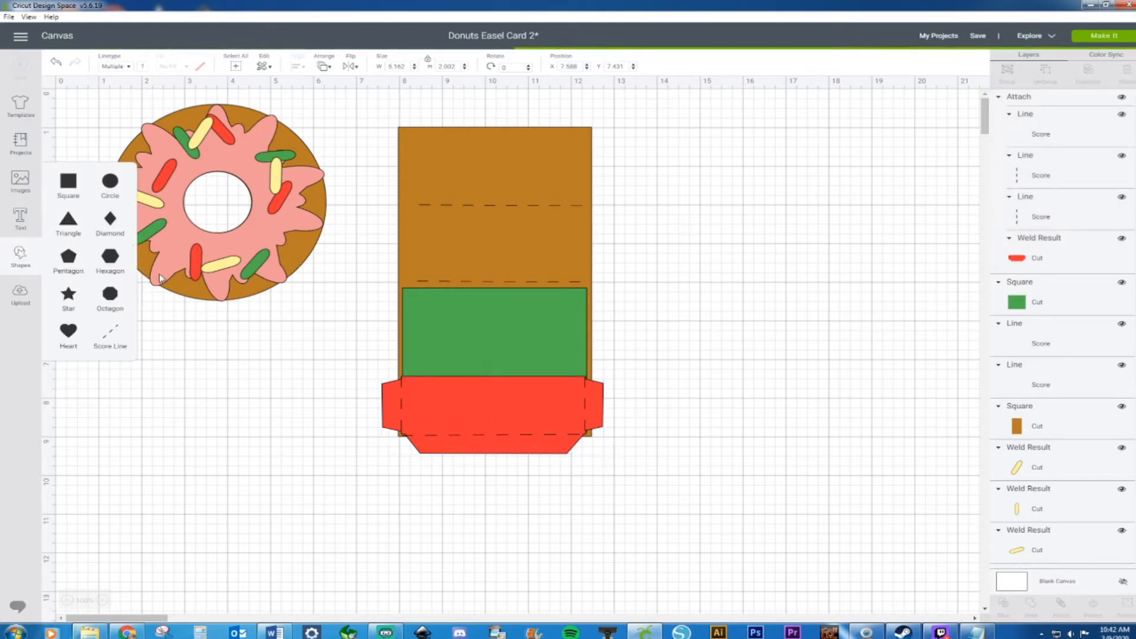
left_click_drag(268, 291, 801, 310)
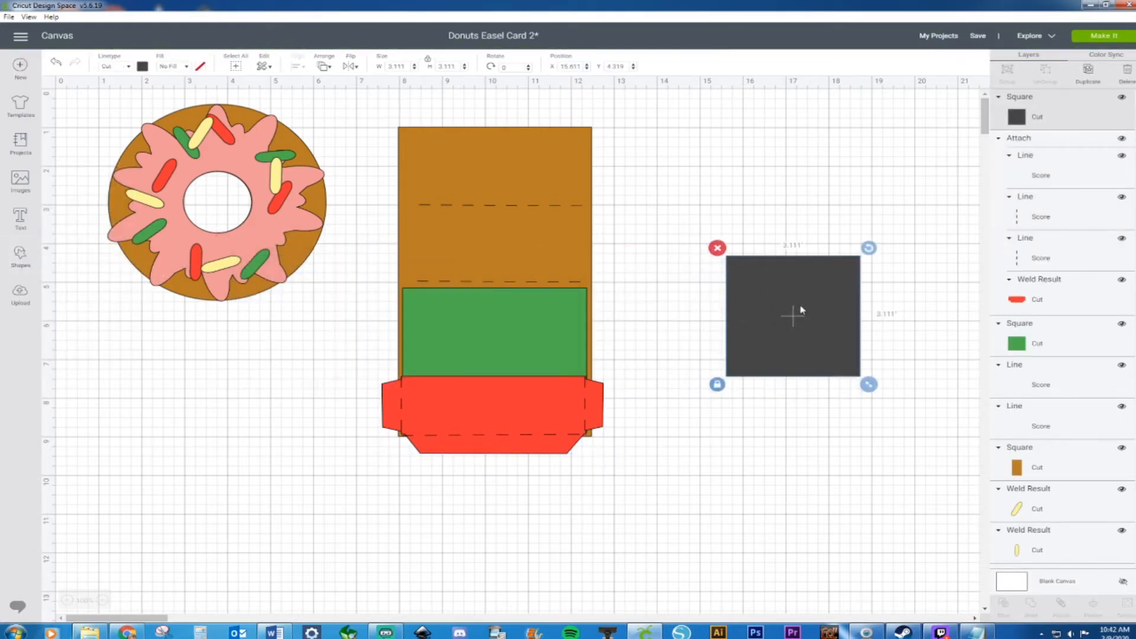
left_click(717, 385)
left_click_drag(457, 63, 441, 69)
type("1.5")
key("Return")
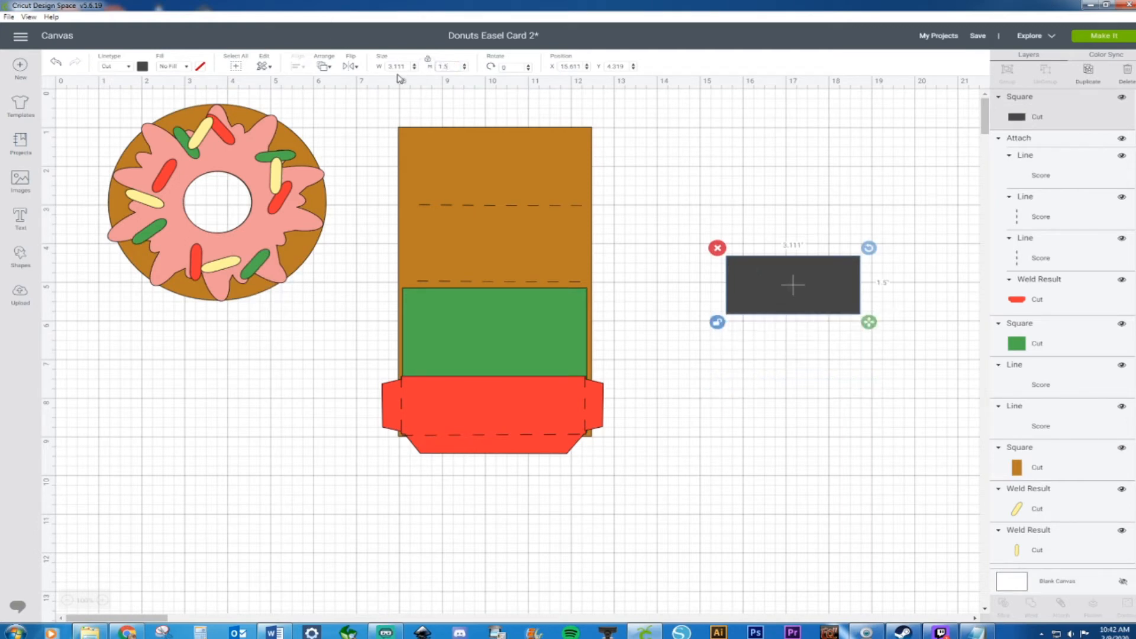
Step: Compare the dark rectangle with the red pocket and the green panel's width, and return it beside the card
left_click_drag(771, 288, 479, 407)
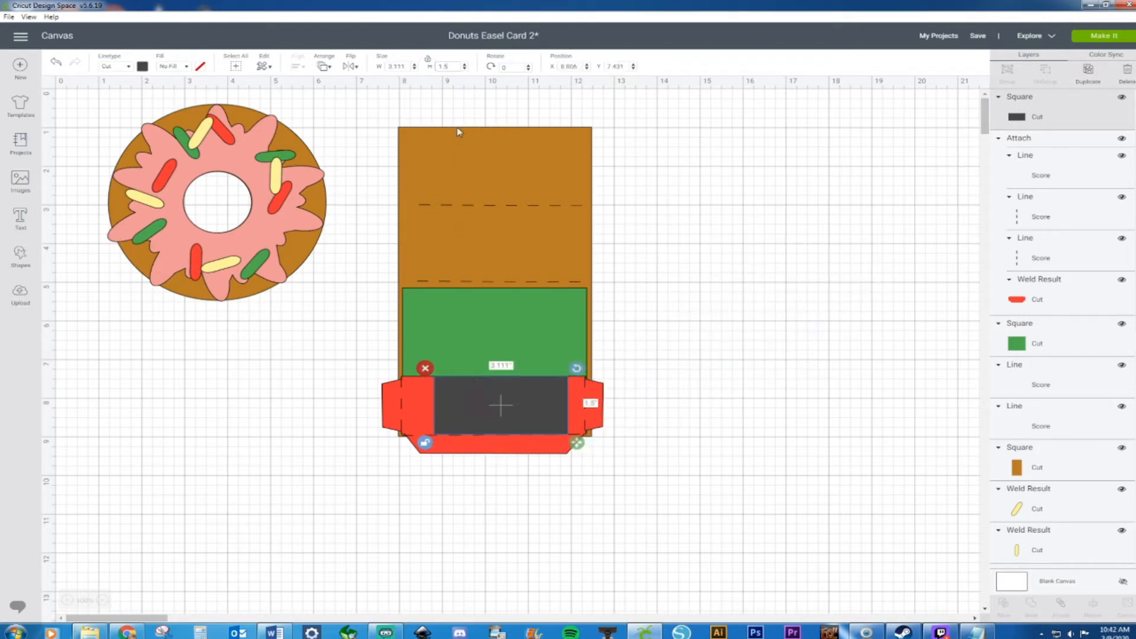
left_click(429, 317)
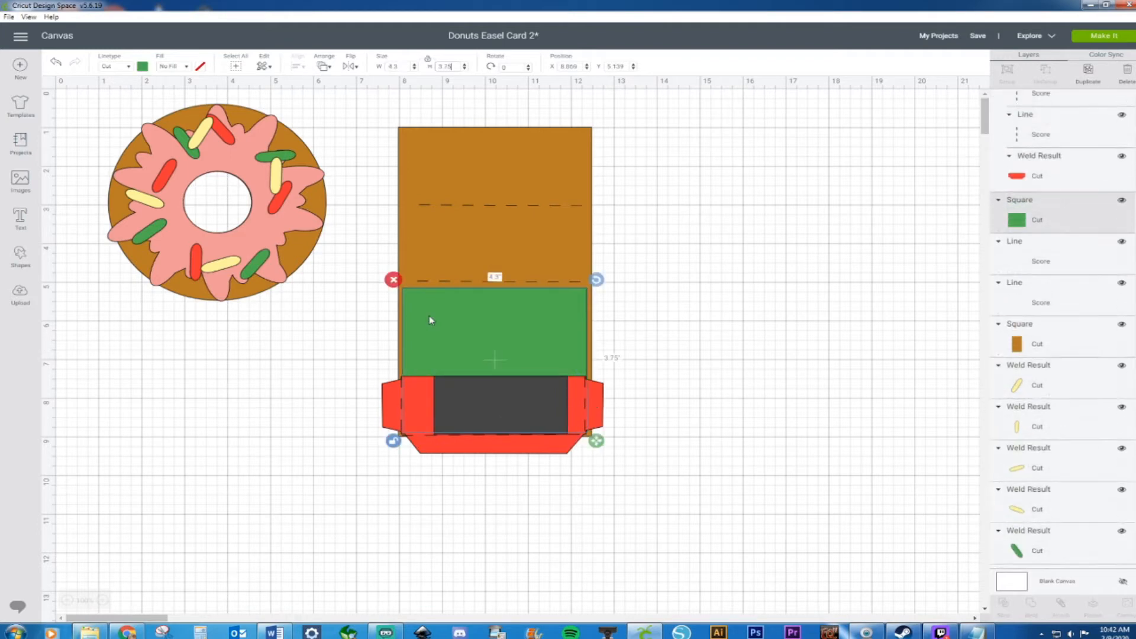
left_click(565, 417)
left_click_drag(565, 417, 824, 350)
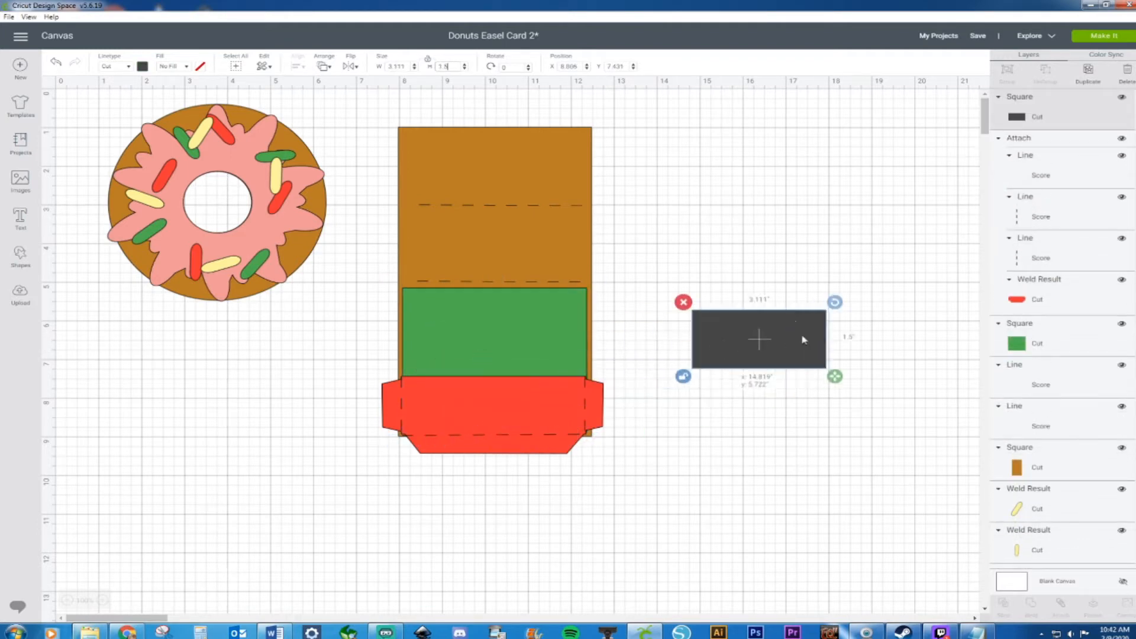
Step: Set the dark rectangle's width to 4.3 inches and reposition it beside the card
left_click_drag(406, 66, 373, 69)
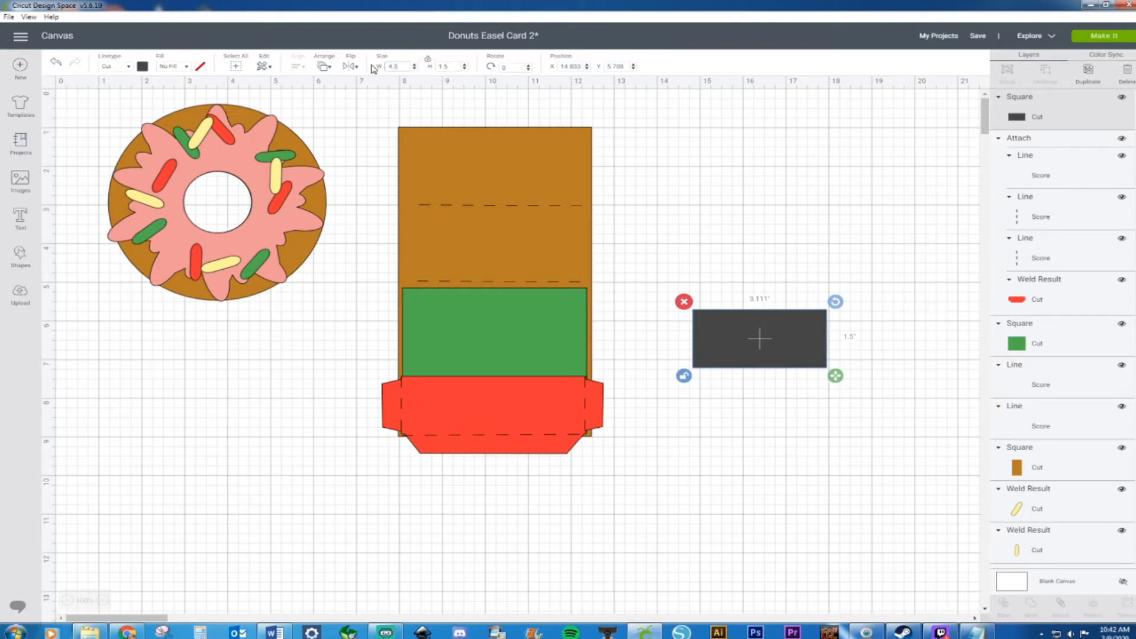
type("4.3")
key("Return")
left_click_drag(806, 358, 747, 395)
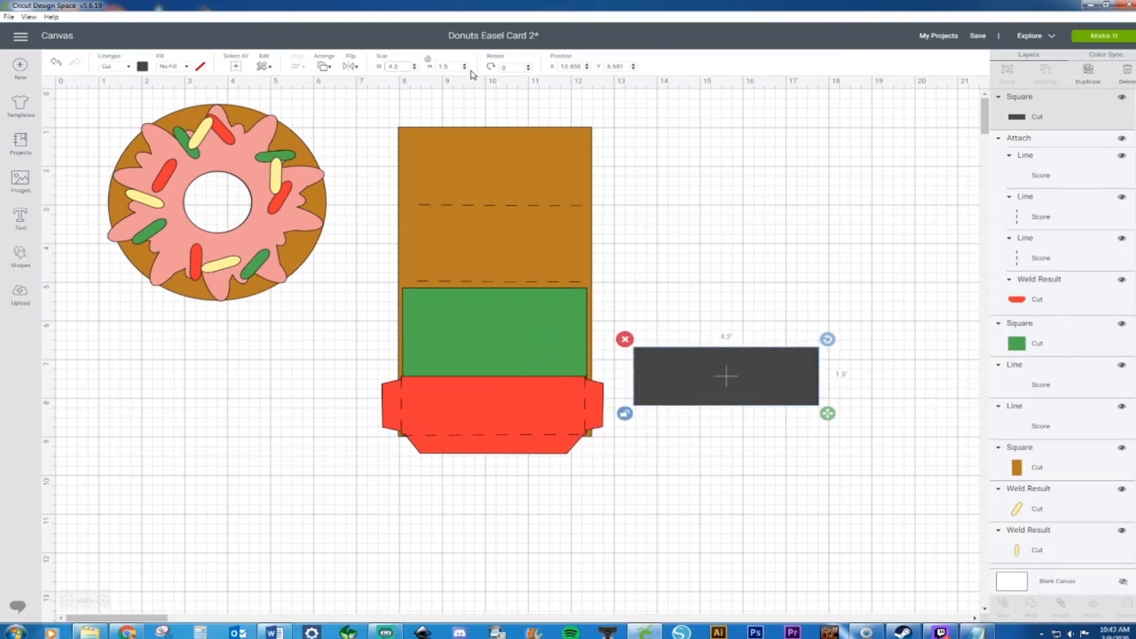
Step: Try a height of 0.75 inch for the 4.3-inch-wide dark rectangle
left_click_drag(457, 67, 409, 65)
type(".75")
key("Return")
left_click(712, 432)
left_click_drag(713, 373, 734, 384)
Step: Set the dark strip's height to 0.25 inch, test it along the red pocket's top edge, and return it beside the card
left_click(454, 66)
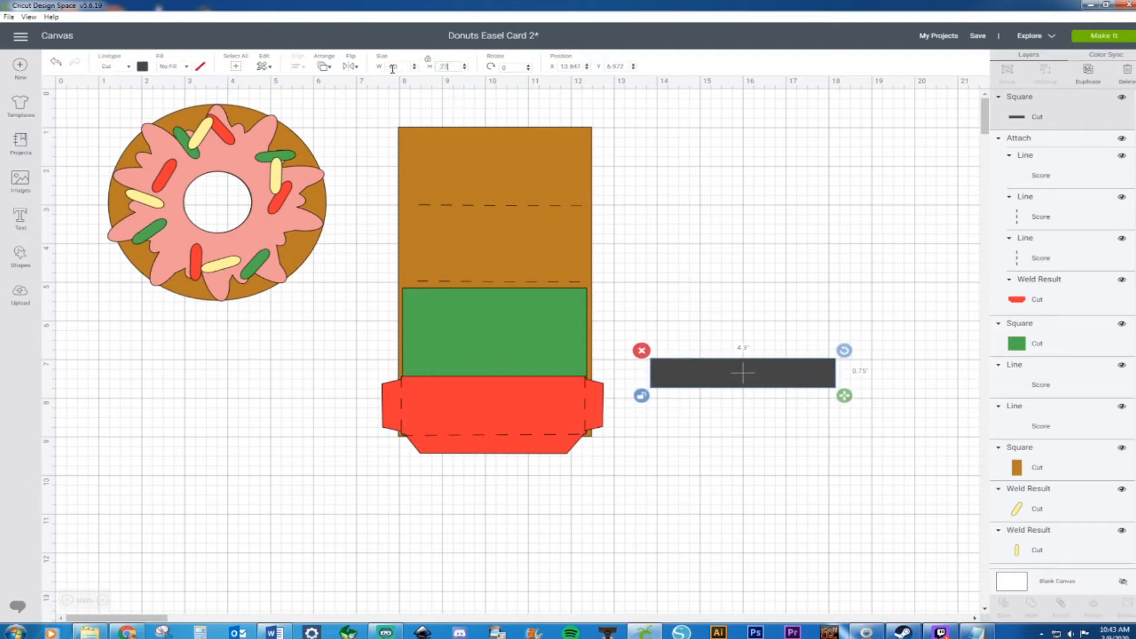
type(".25")
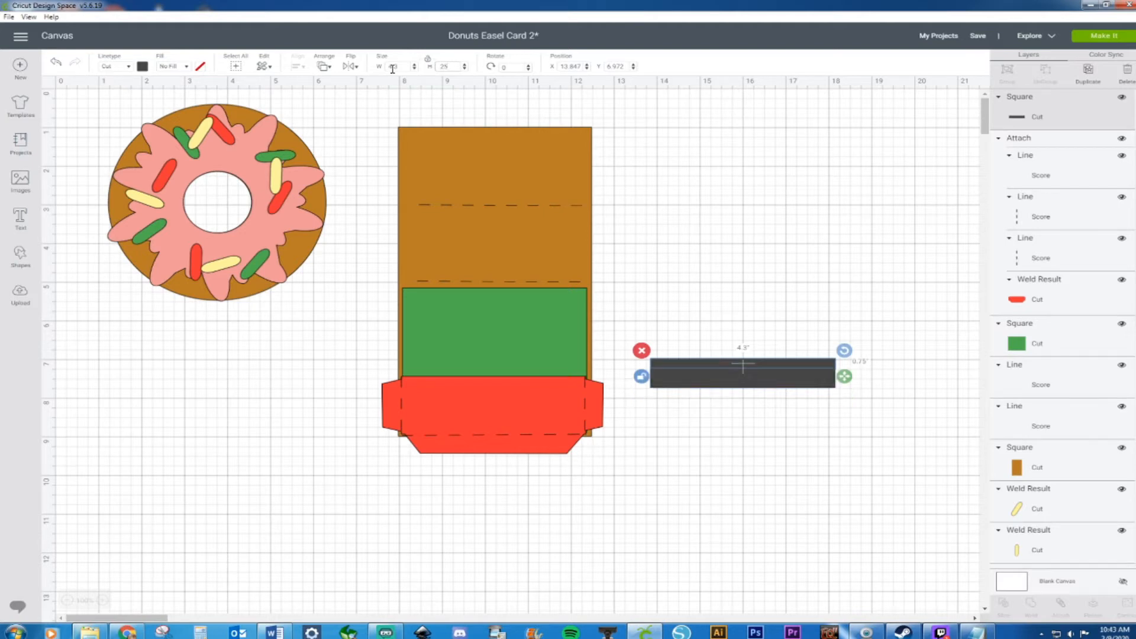
key("Return")
left_click(685, 424)
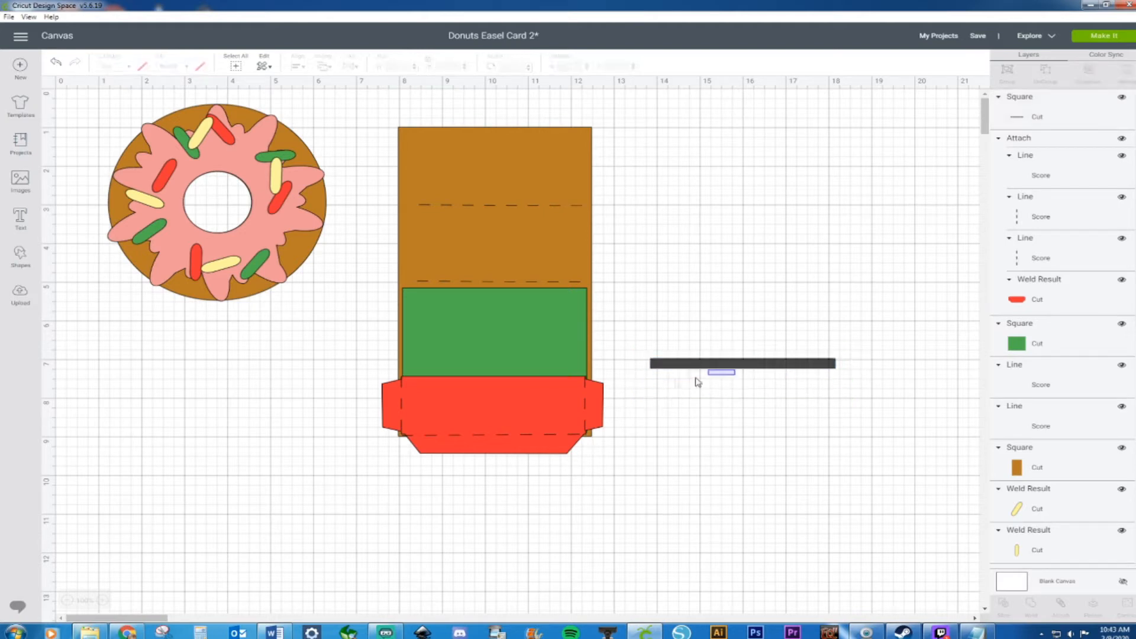
left_click_drag(738, 365, 488, 384)
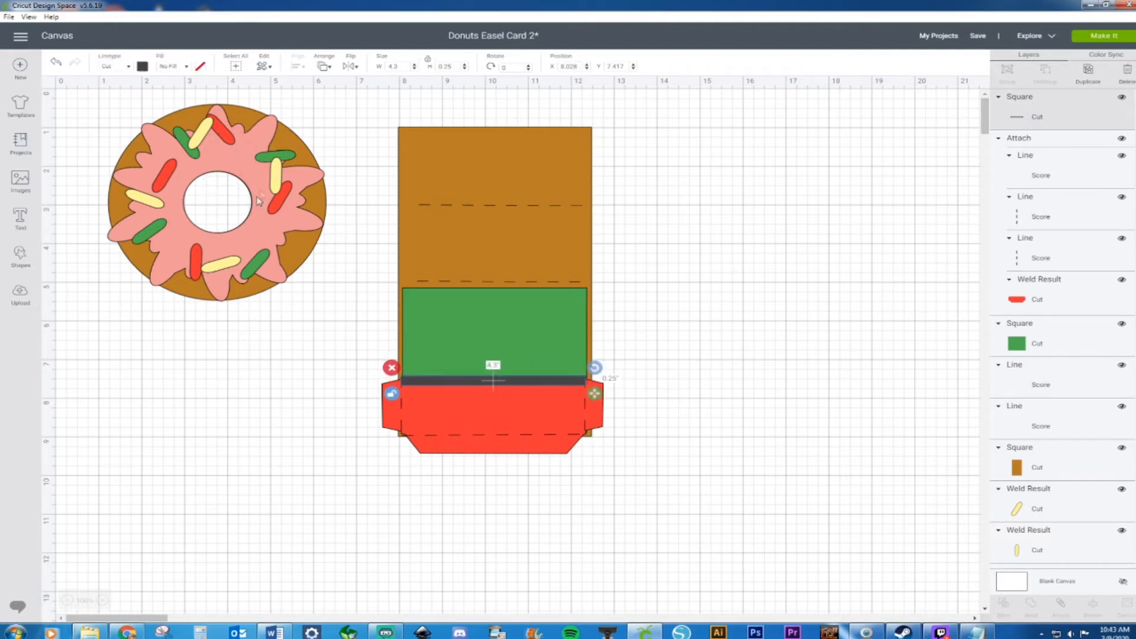
left_click_drag(475, 380, 732, 325)
Step: Add a circle about 1.14 inches in diameter and place it below the dark strip's left end
left_click(23, 259)
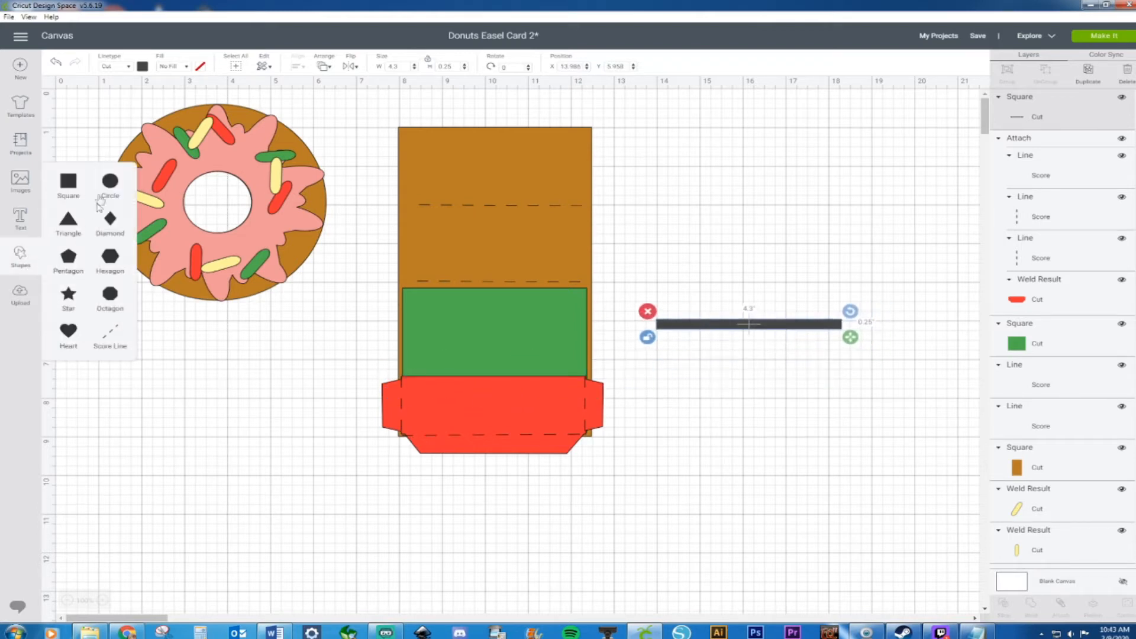
left_click(126, 185)
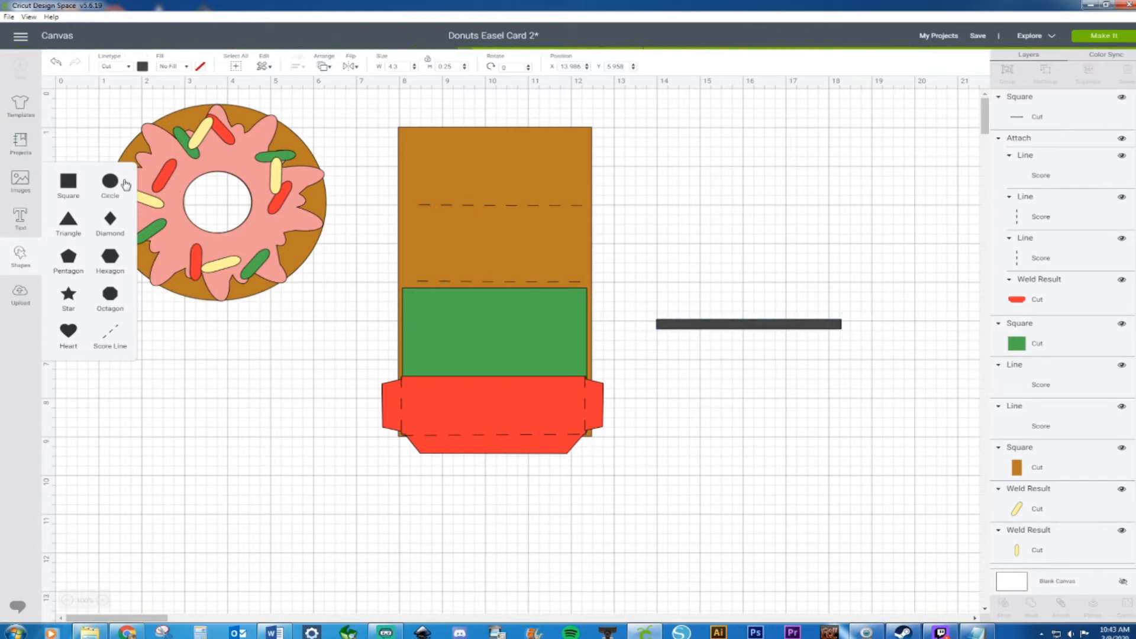
left_click_drag(357, 372, 693, 380)
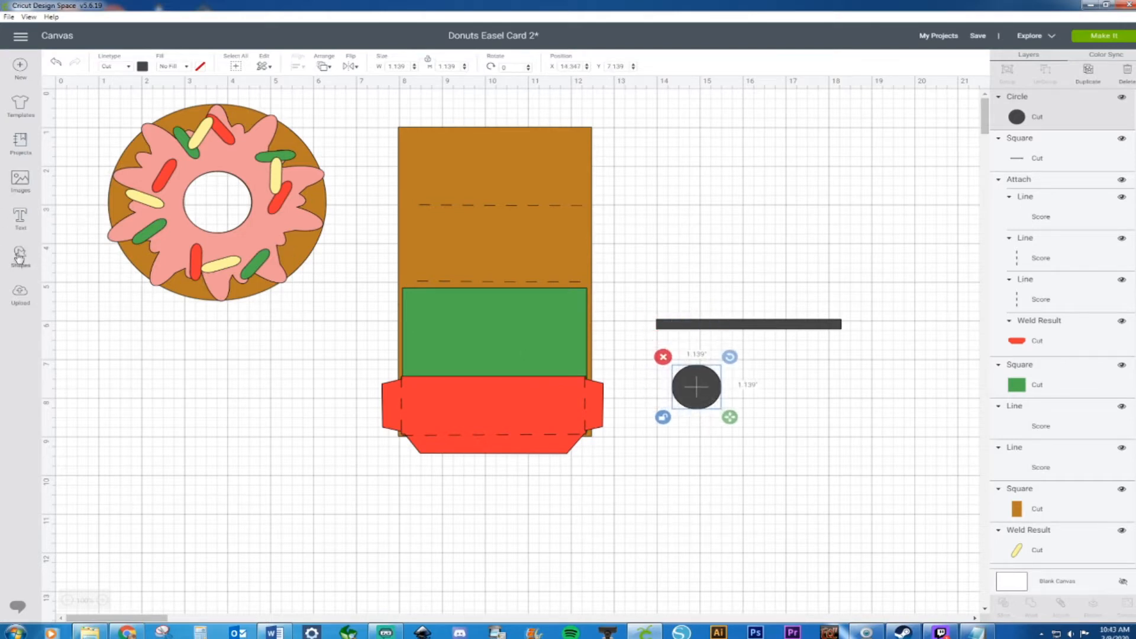
Step: Cover the circle's upper part with a new square and slice the two shapes
left_click(20, 256)
left_click(79, 185)
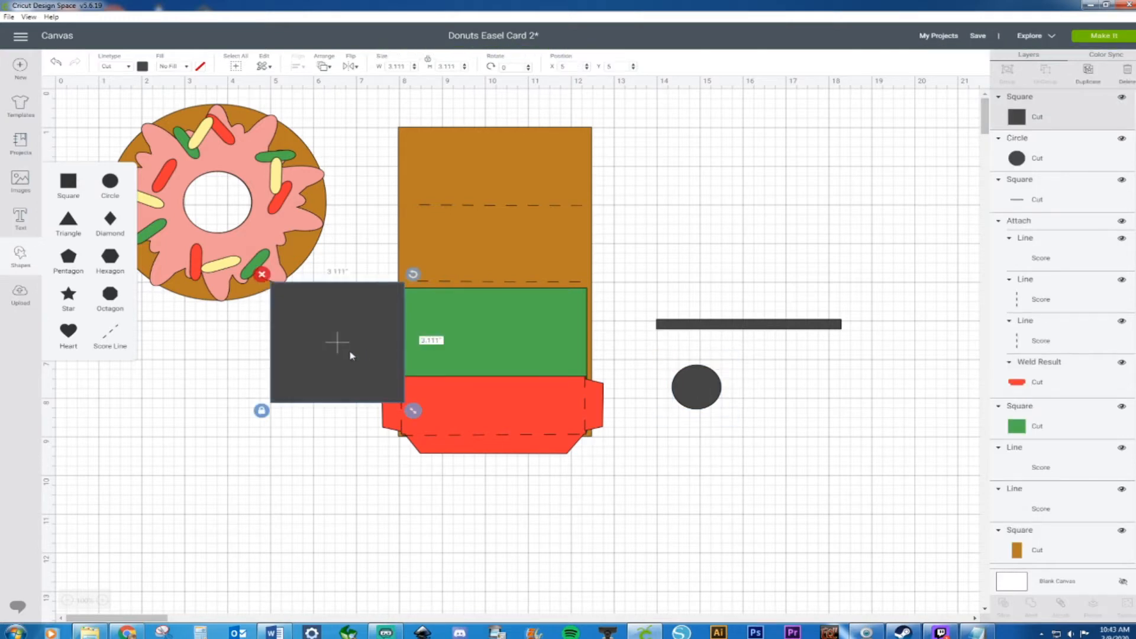
left_click_drag(713, 394, 733, 465)
left_click_drag(351, 343, 757, 402)
left_click_drag(784, 509, 672, 430)
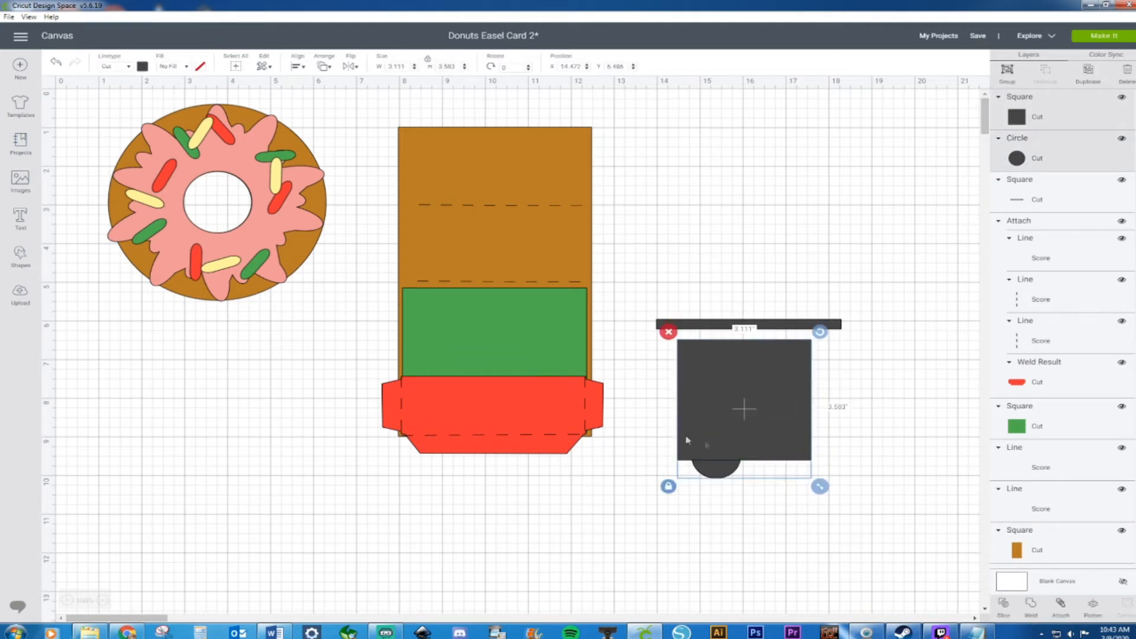
right_click(717, 446)
left_click(747, 527)
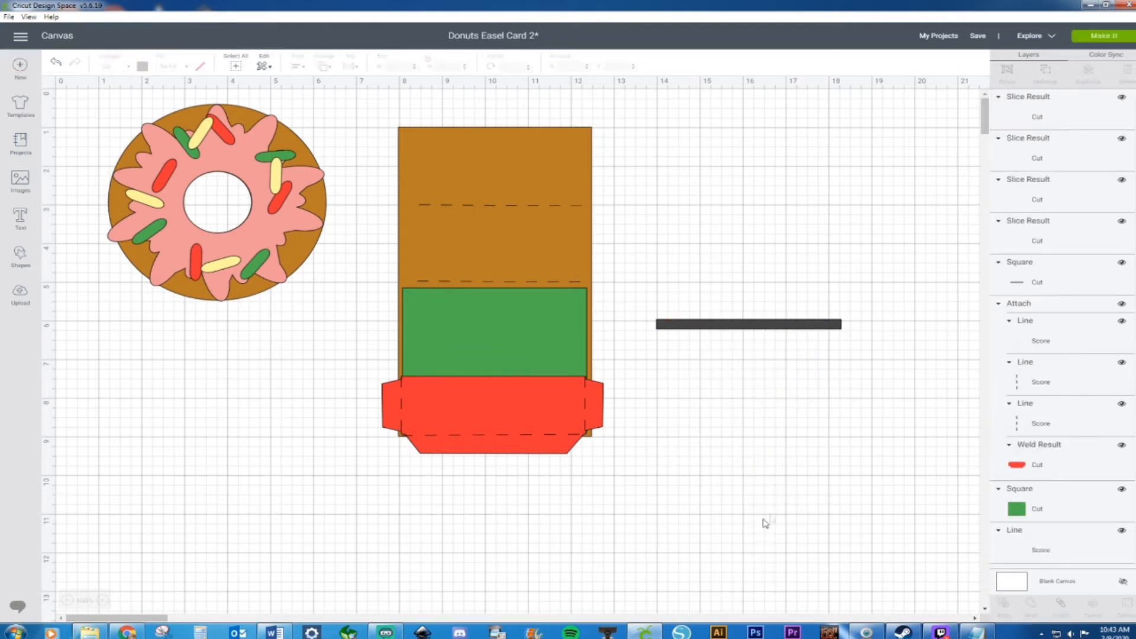
Step: Delete the leftover square piece and move the two upper circle pieces apart
left_click(780, 439)
key("Delete")
left_click_drag(723, 447, 826, 444)
left_click_drag(706, 452, 716, 433)
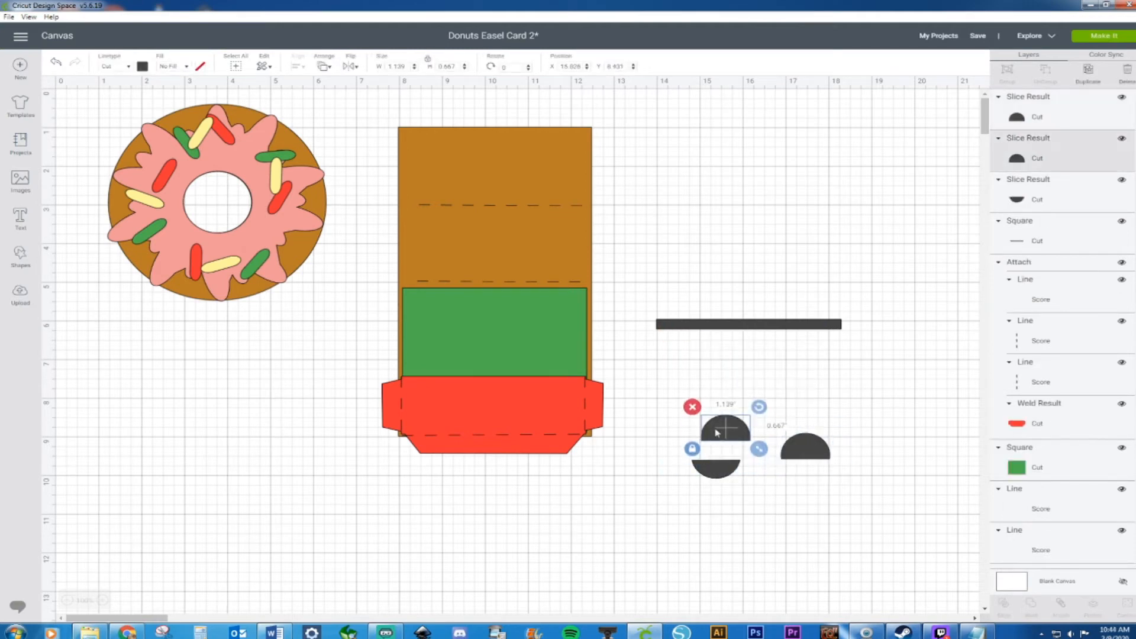
Step: Flip the two larger half circles vertically and fit the smaller one, 0.5 inch high, against the dark strip's left end
left_click(810, 450, "shift")
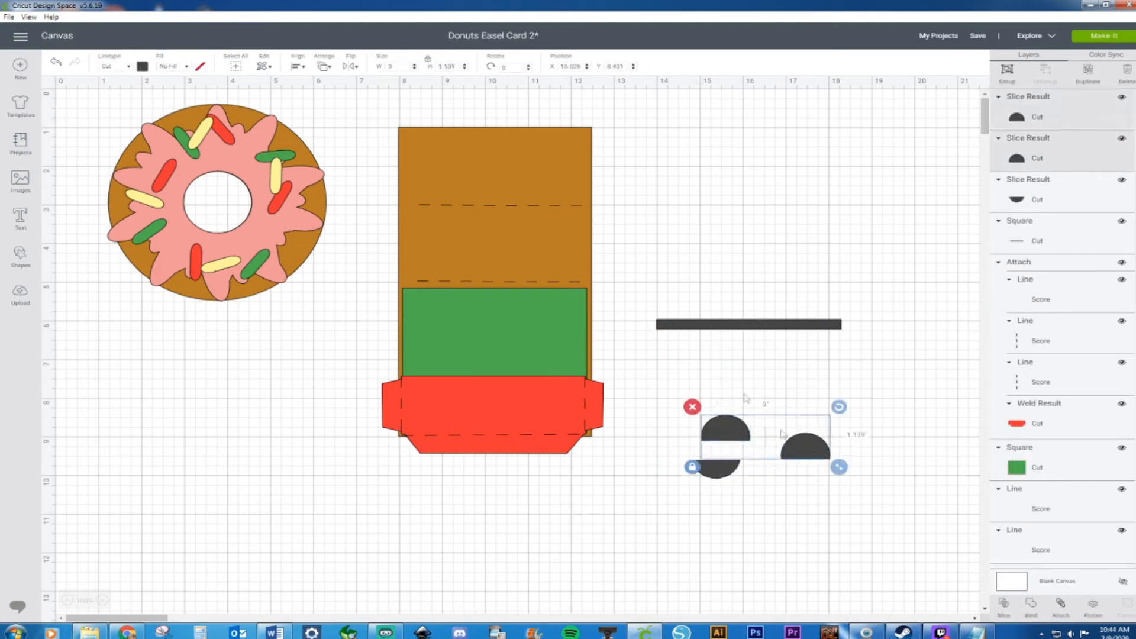
left_click(349, 66)
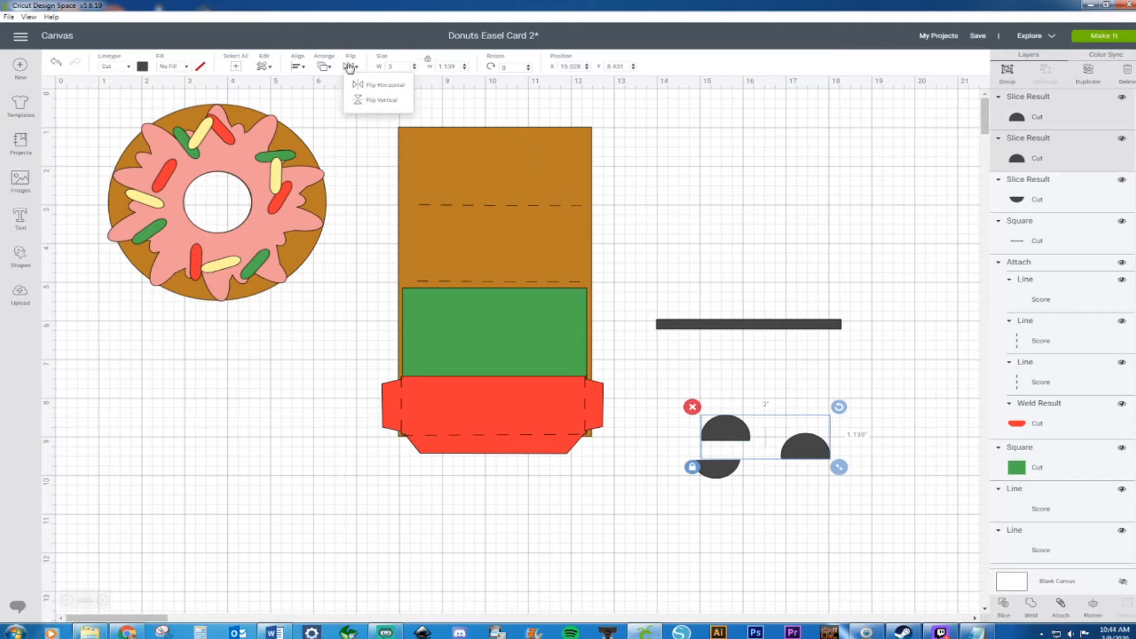
left_click(362, 107)
left_click_drag(717, 471, 704, 357)
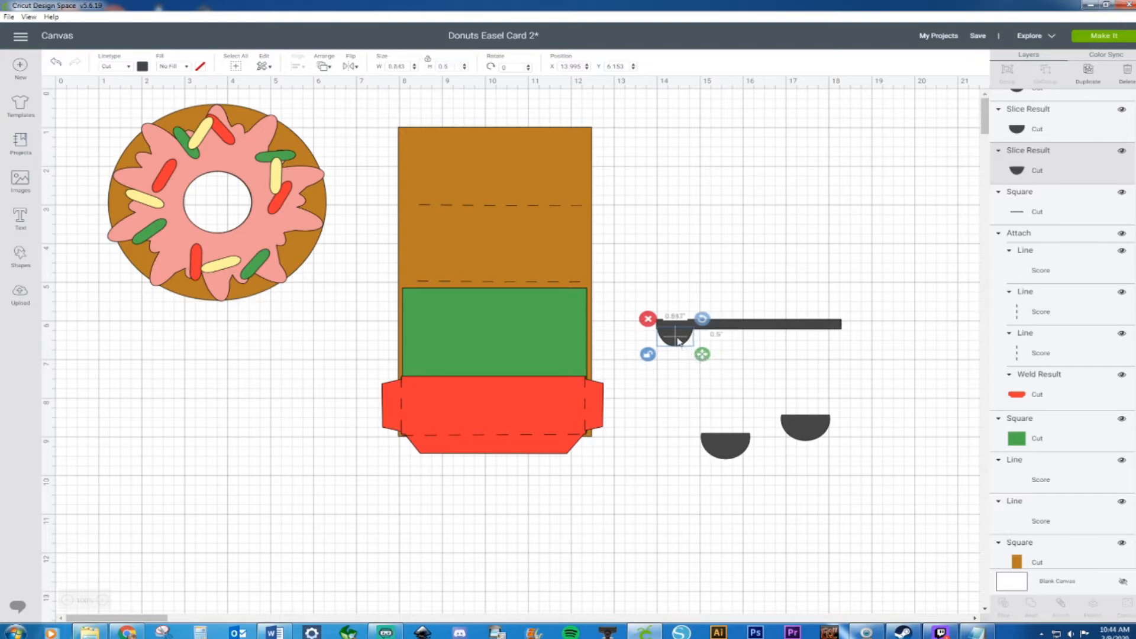
Step: Recolor the donut's icing to the same dark grey as the trim strip
left_click(677, 380)
left_click(272, 222)
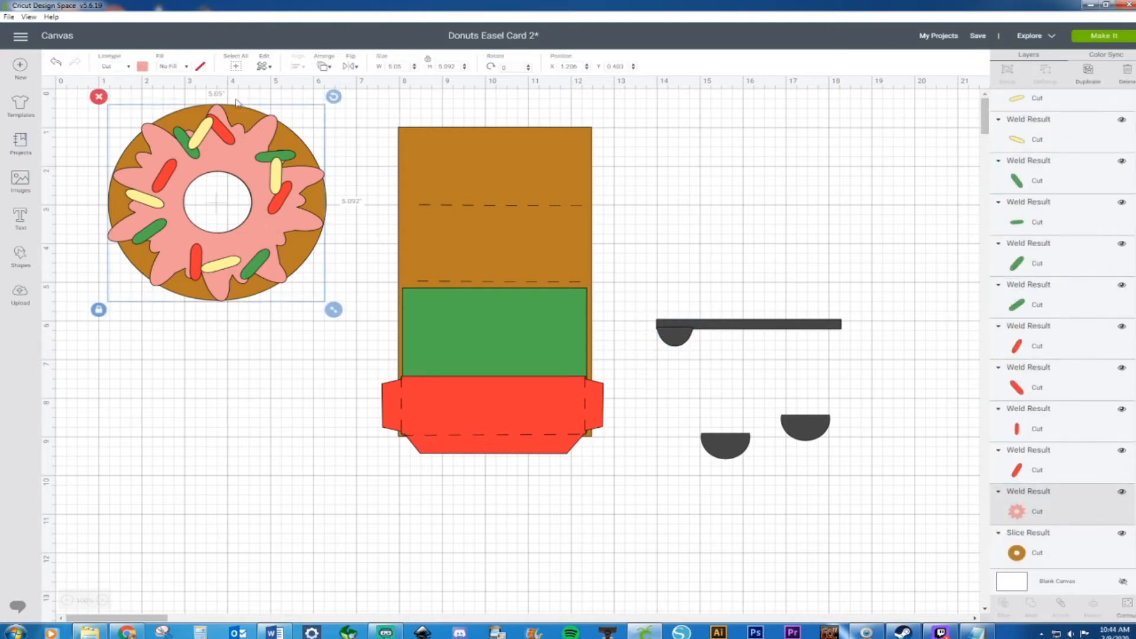
left_click(143, 66)
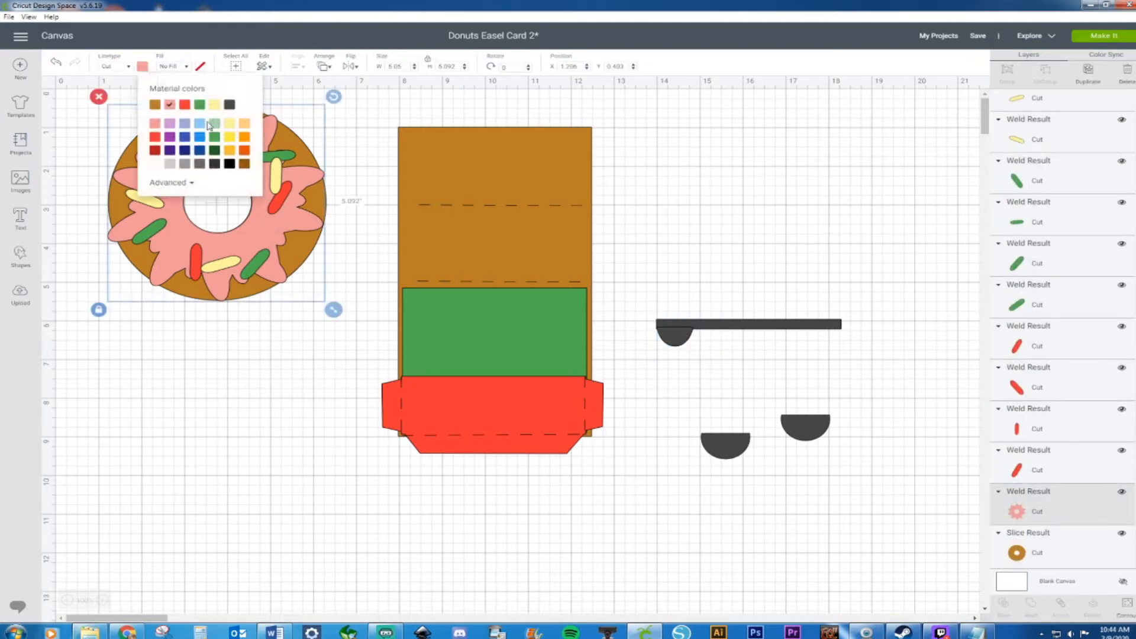
left_click(244, 138)
left_click(323, 115)
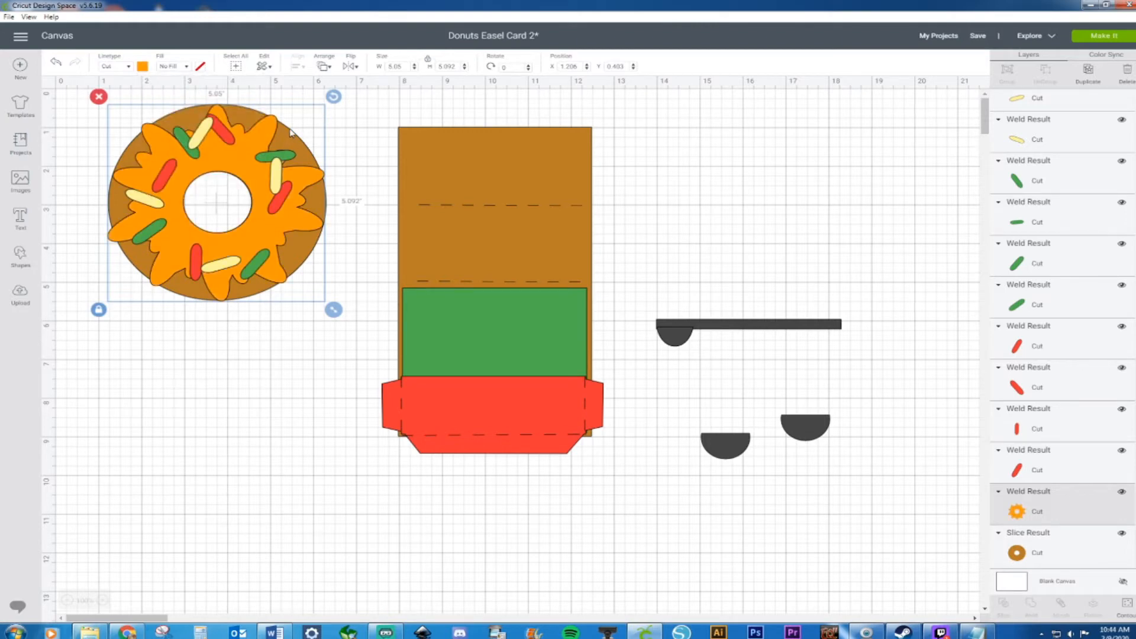
left_click(142, 67)
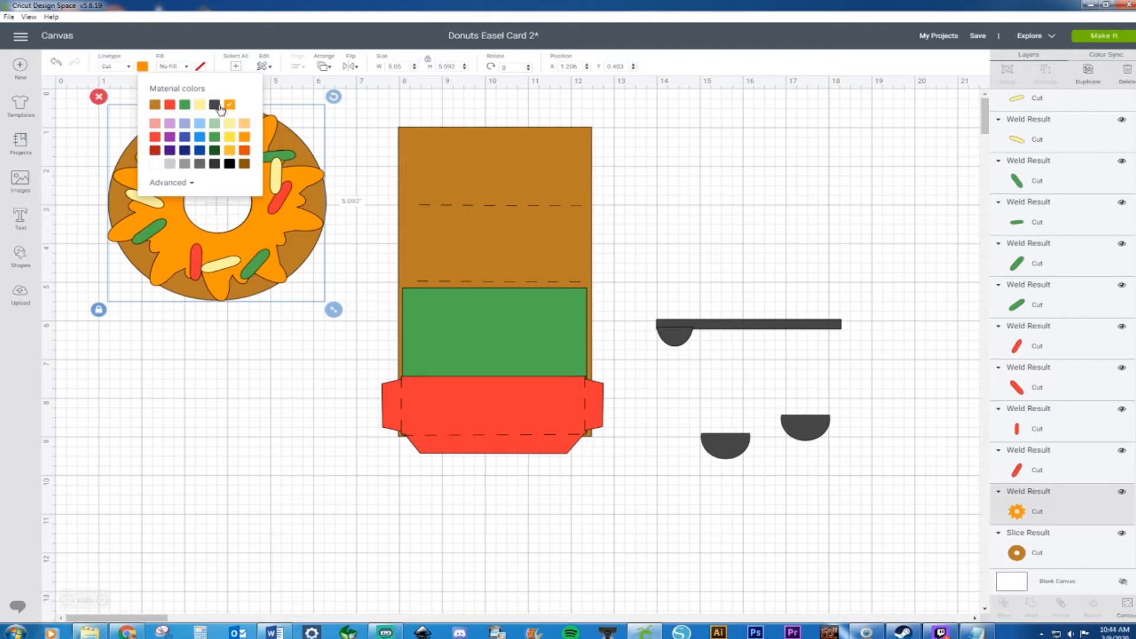
left_click(215, 104)
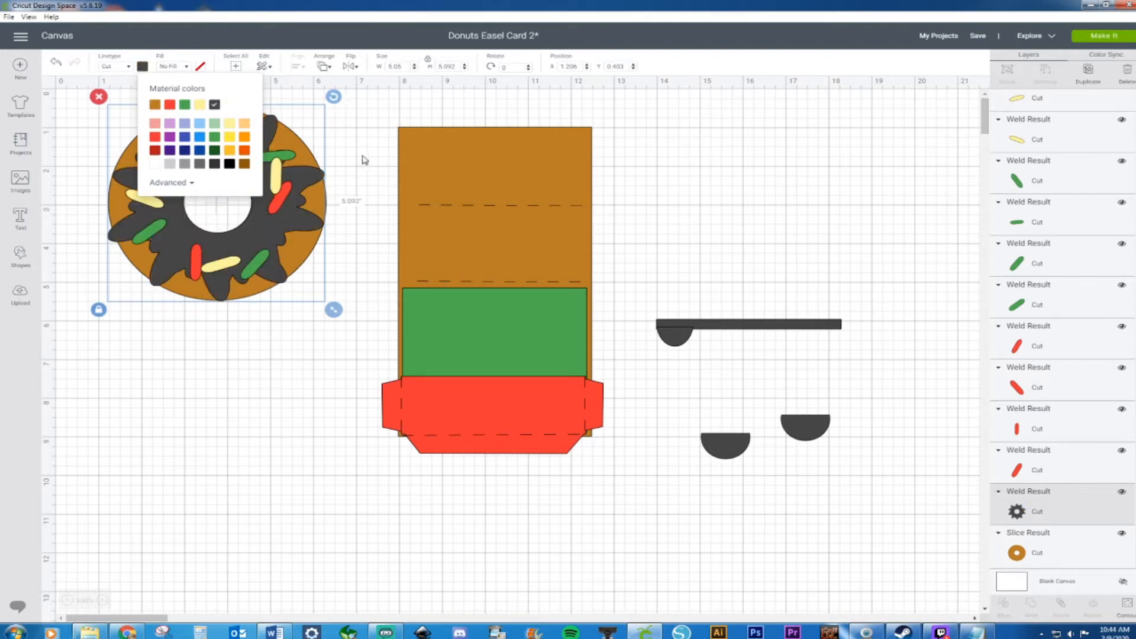
left_click(380, 144)
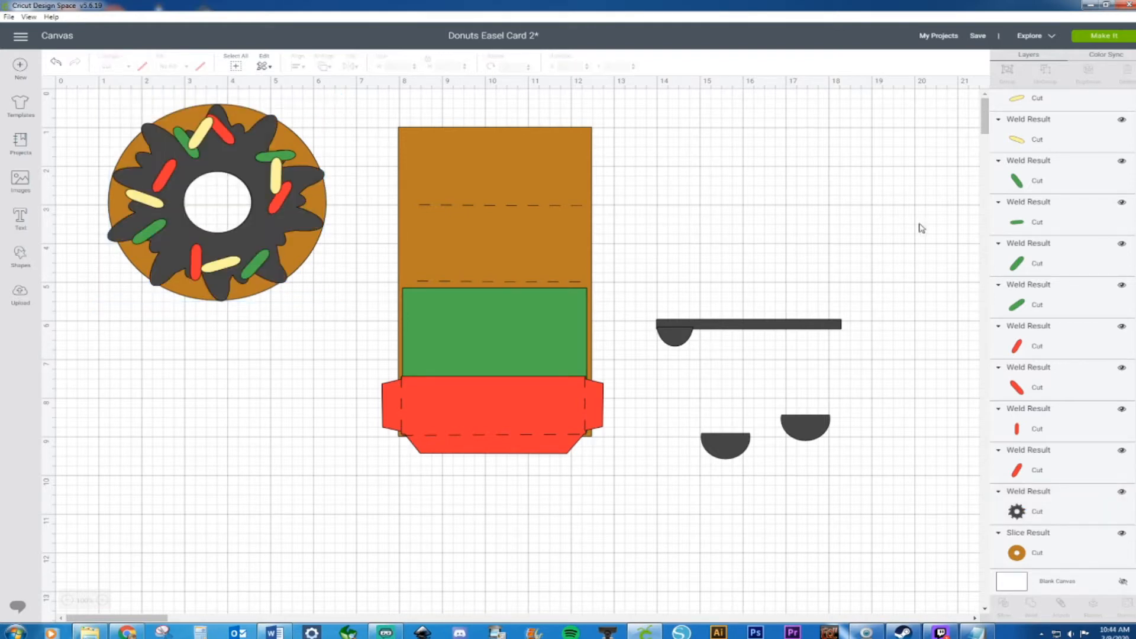
Step: Recolor the donut's base layer to dark orange
left_click(1057, 553)
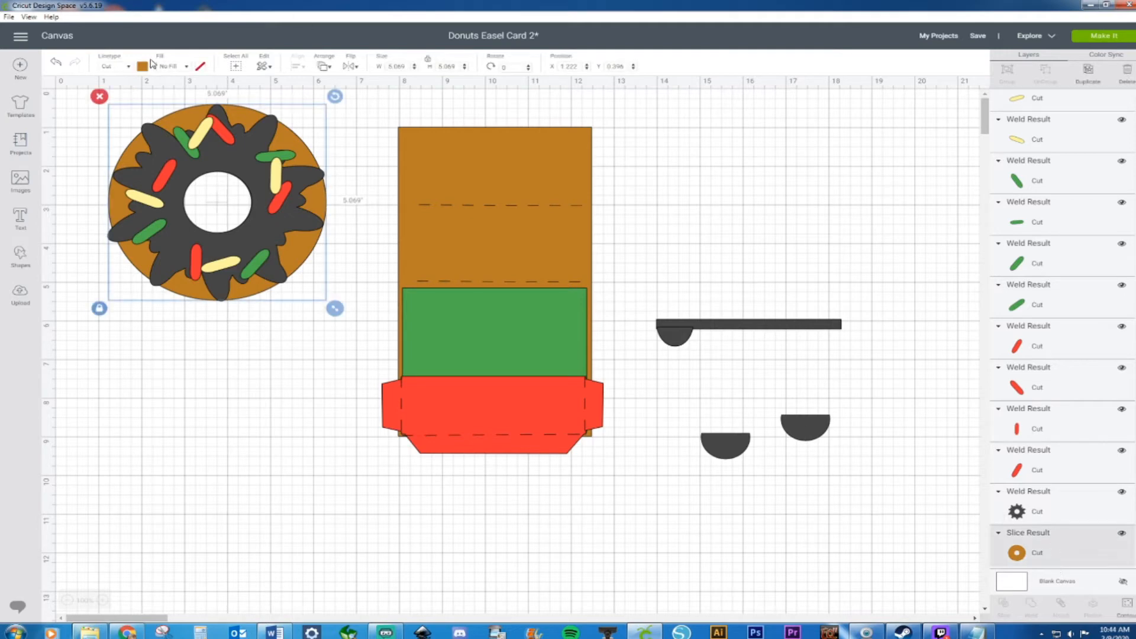
left_click(143, 66)
left_click(244, 151)
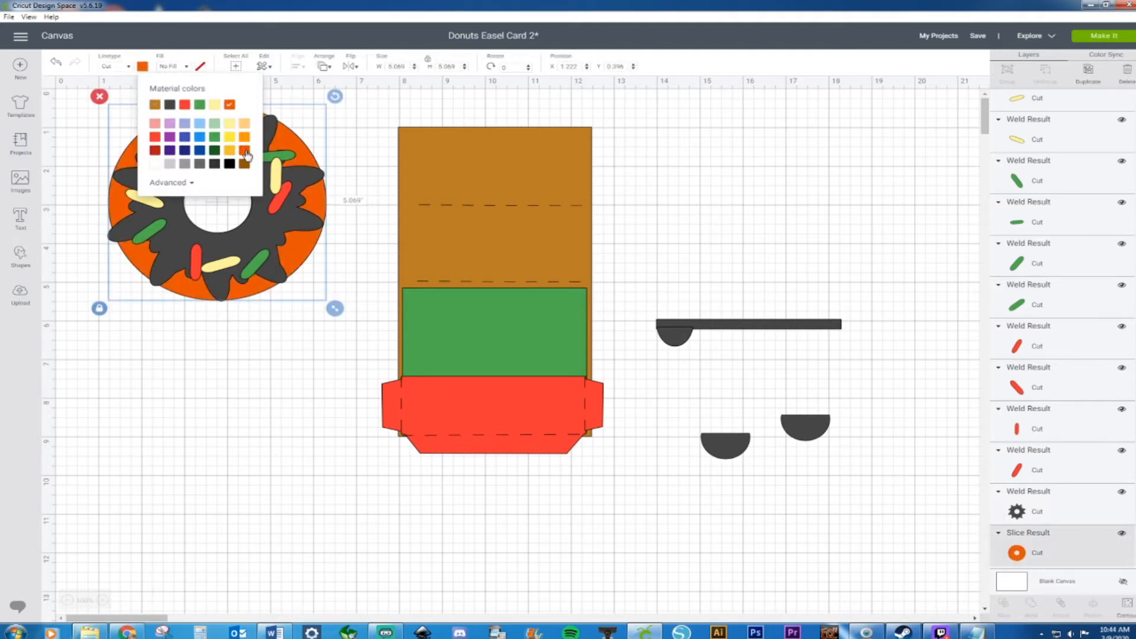
left_click(601, 110)
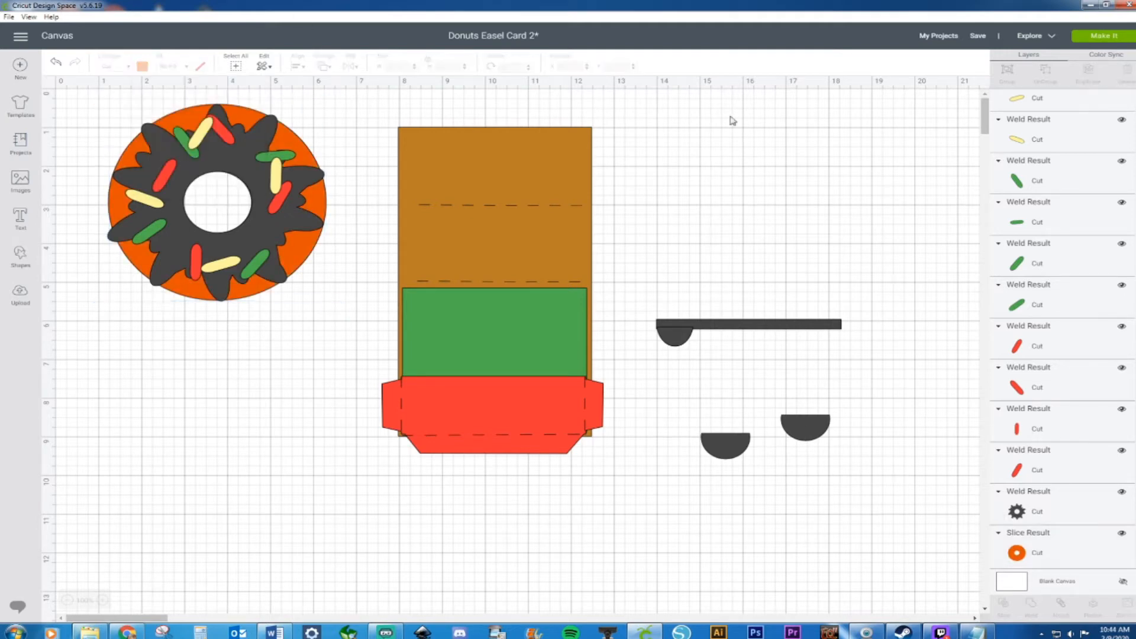
Step: Recolor the four red sprinkles on the donut to light orange
left_click(223, 134)
left_click(273, 210, "shift")
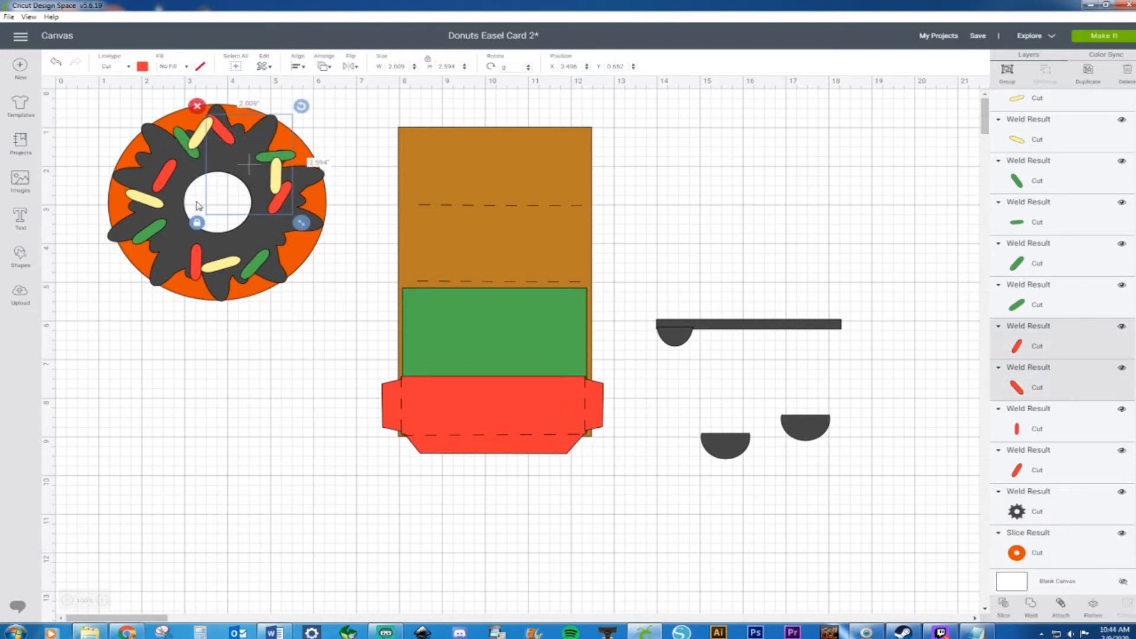
left_click(167, 185, "shift")
left_click(200, 260, "shift")
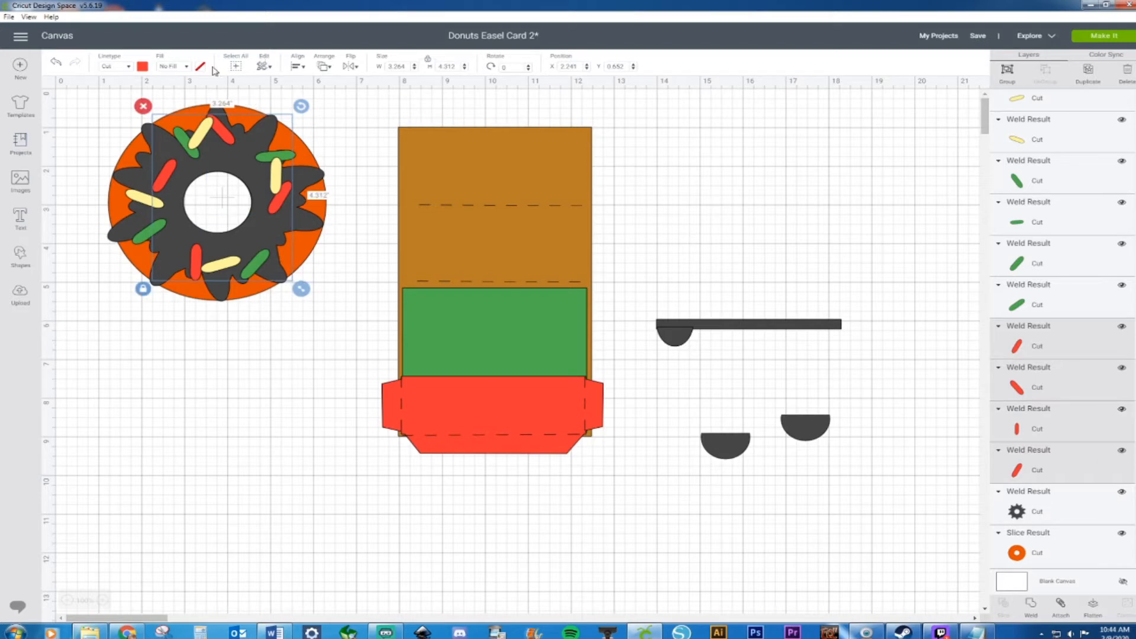
left_click(143, 67)
left_click(245, 123)
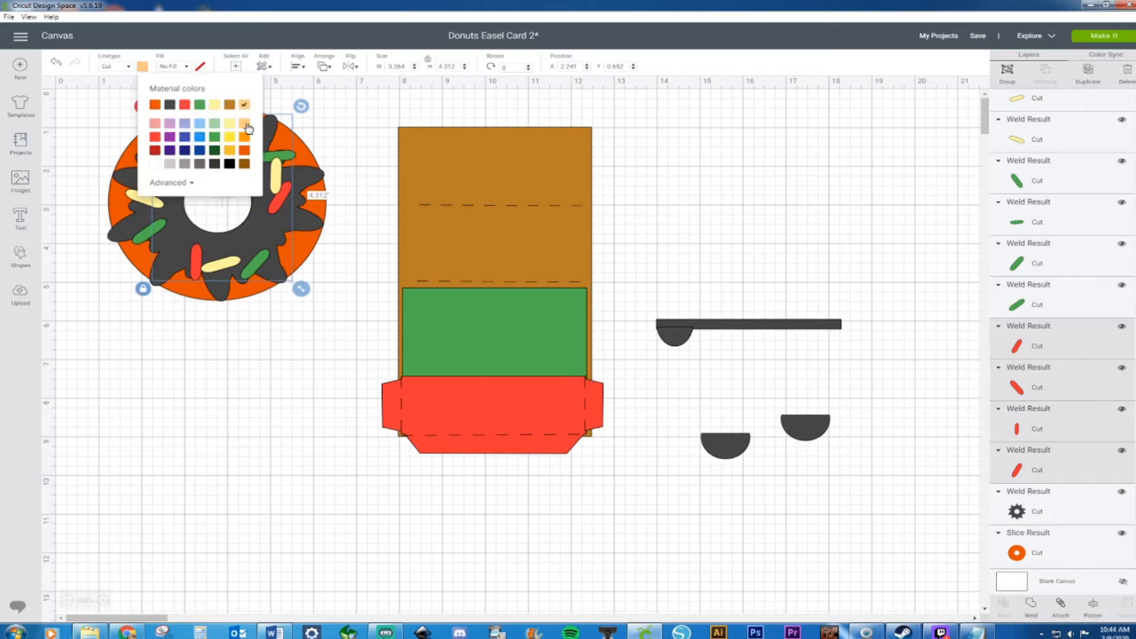
left_click(370, 129)
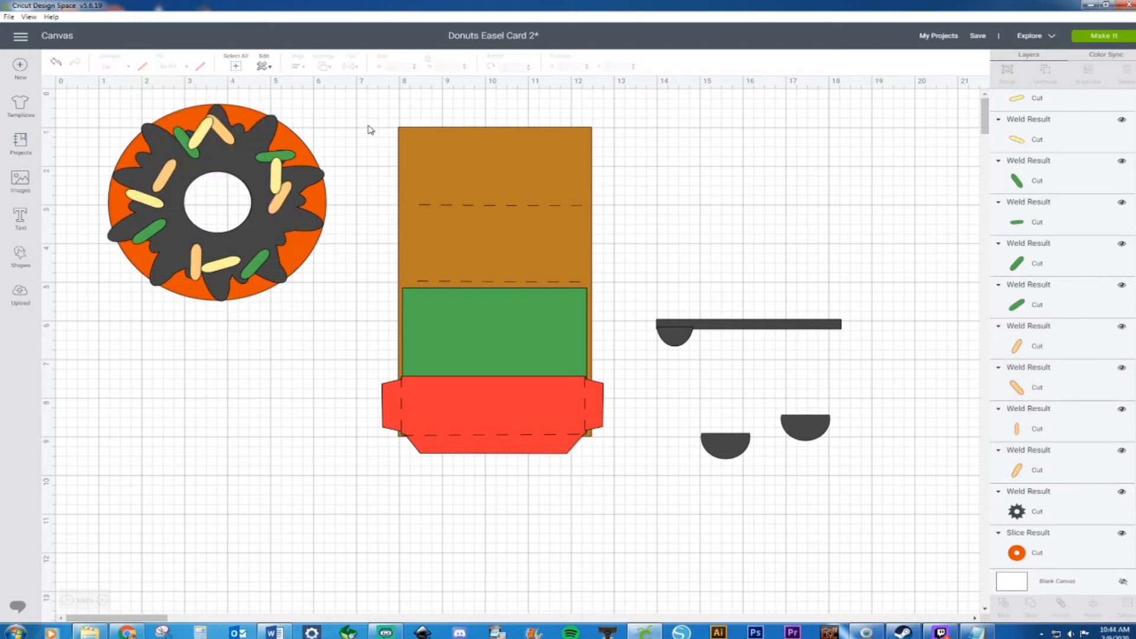
Step: Move the green panel and the red pocket together off the brown base to the empty area below the donut
left_click(476, 205)
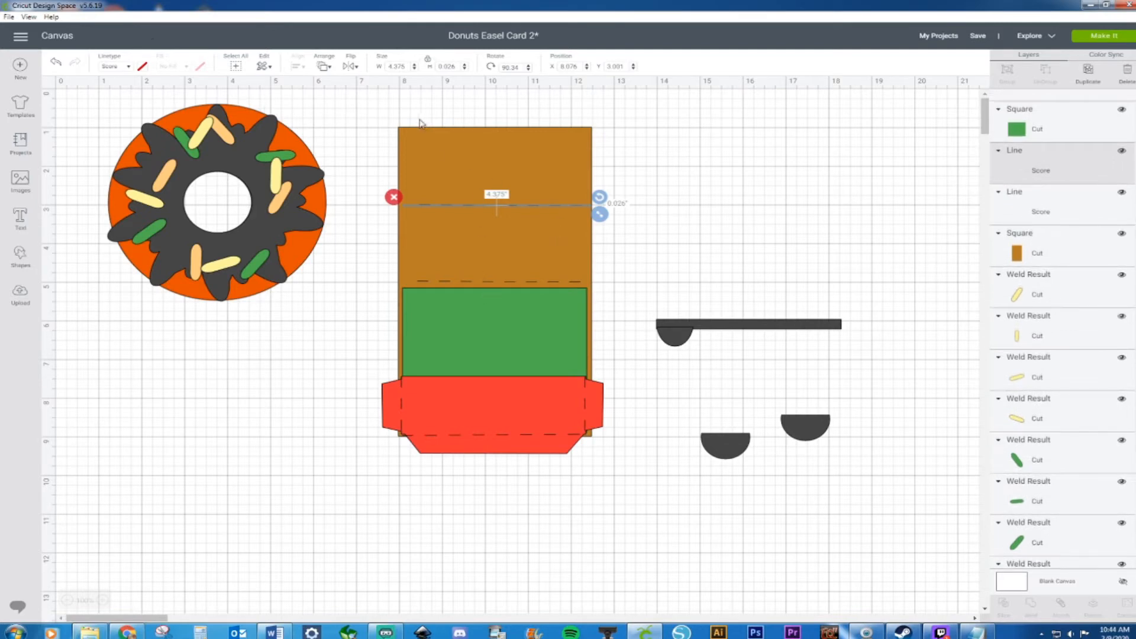
left_click_drag(655, 165, 551, 222)
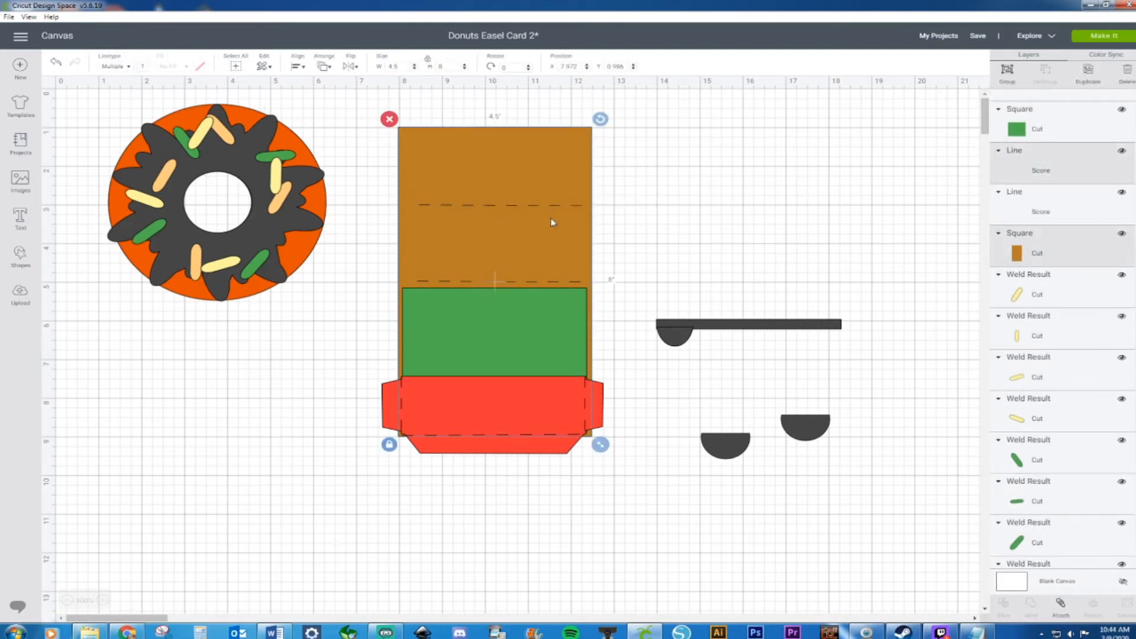
left_click(514, 328)
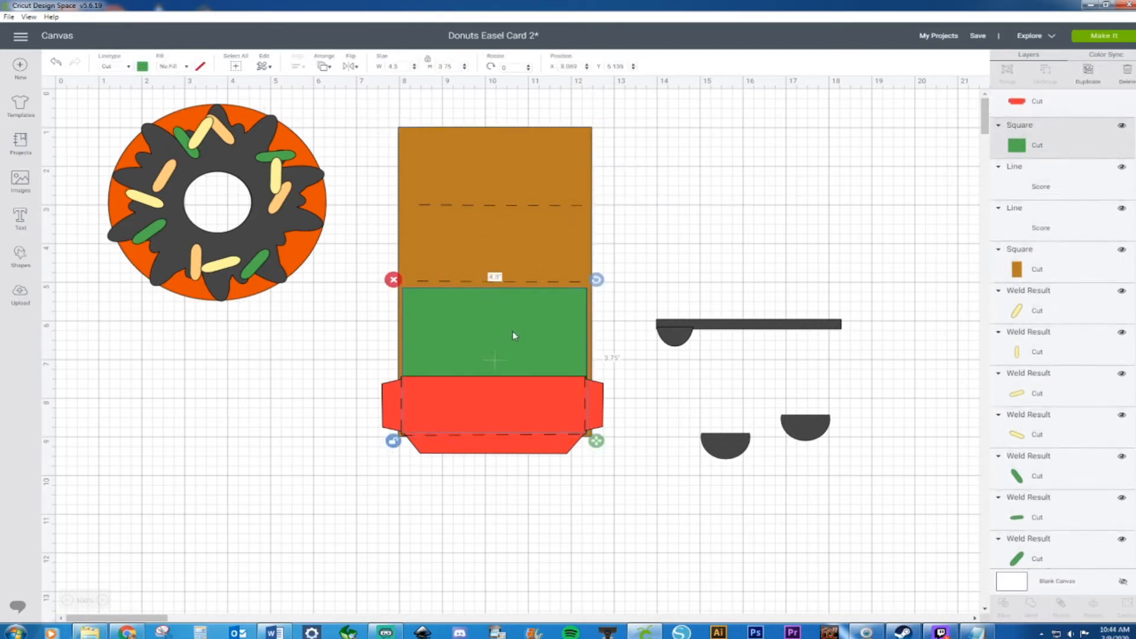
left_click(509, 393, "shift")
left_click_drag(509, 395, 223, 443)
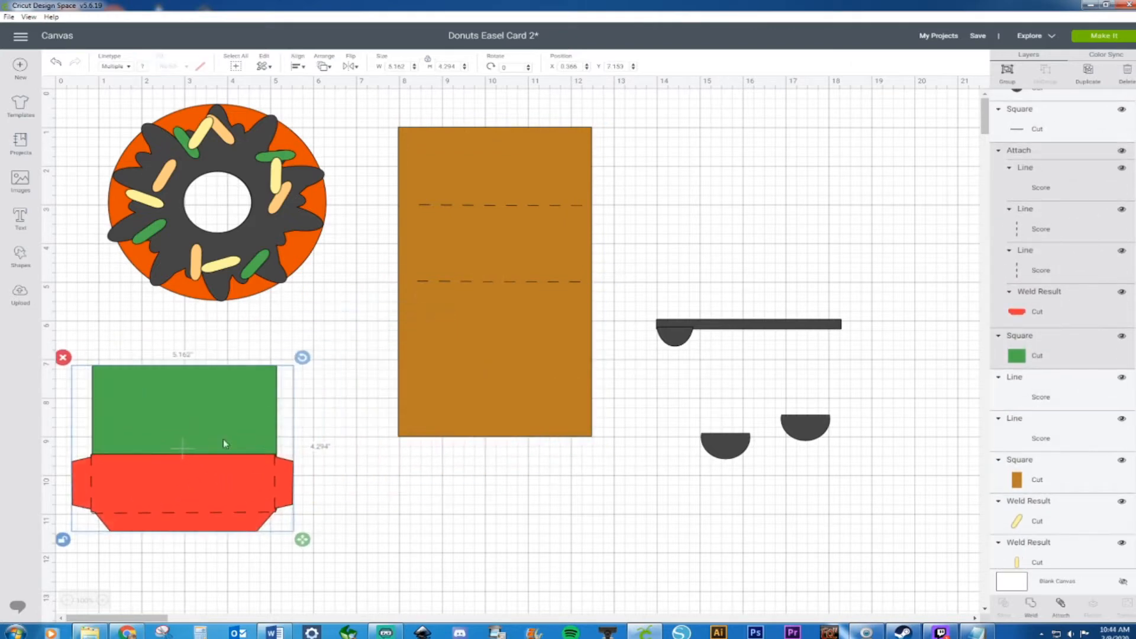
Step: Attach the two horizontal score lines to the brown card base
left_click_drag(367, 105, 594, 517)
right_click(542, 380)
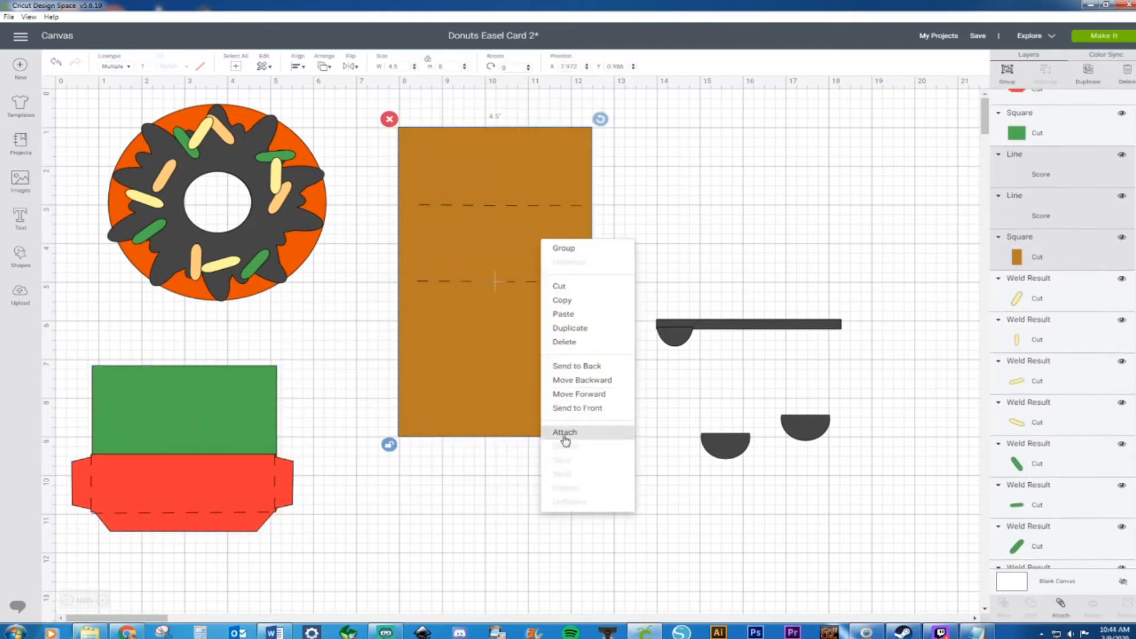
left_click(585, 435)
left_click(457, 497)
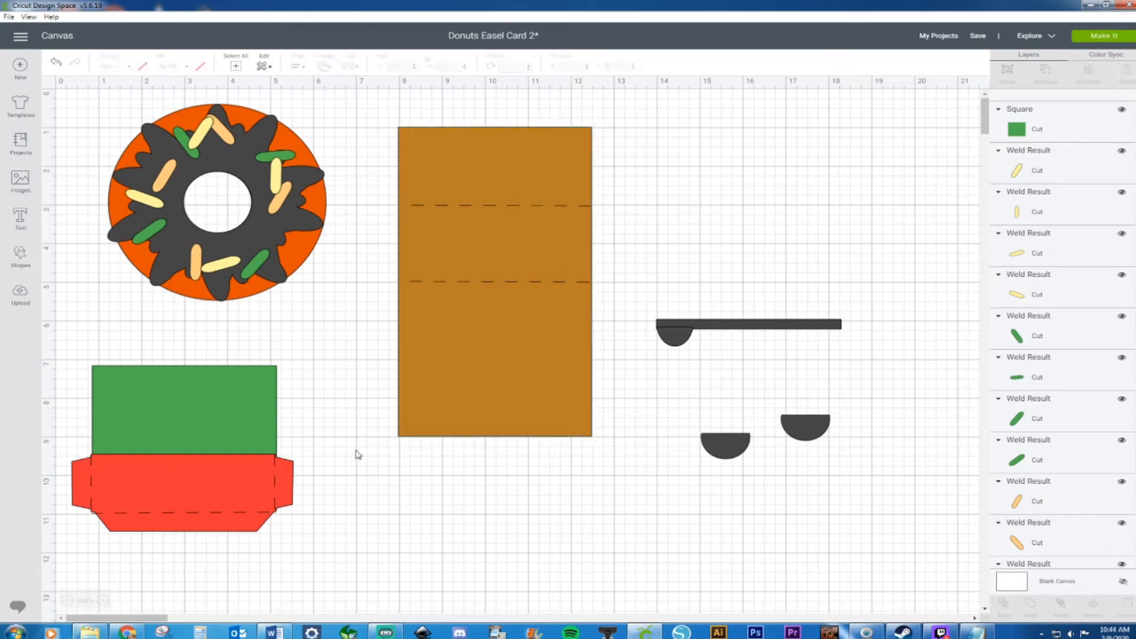
Step: Move the green panel back over the brown base and send the base to the back
left_click_drag(221, 406, 519, 386)
right_click(495, 415)
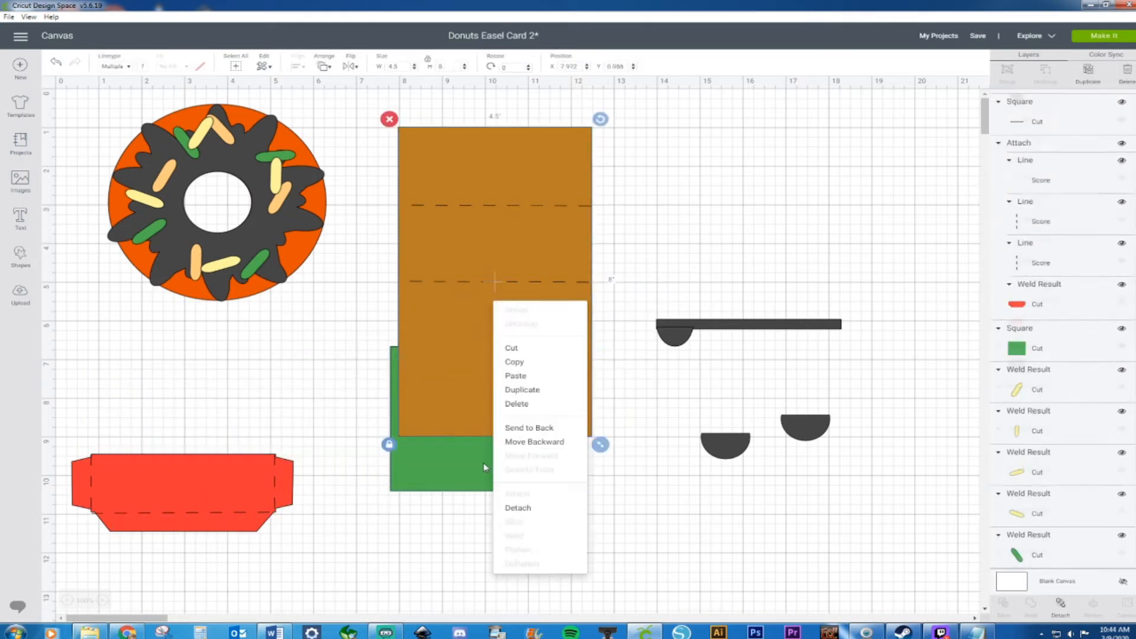
left_click(421, 473)
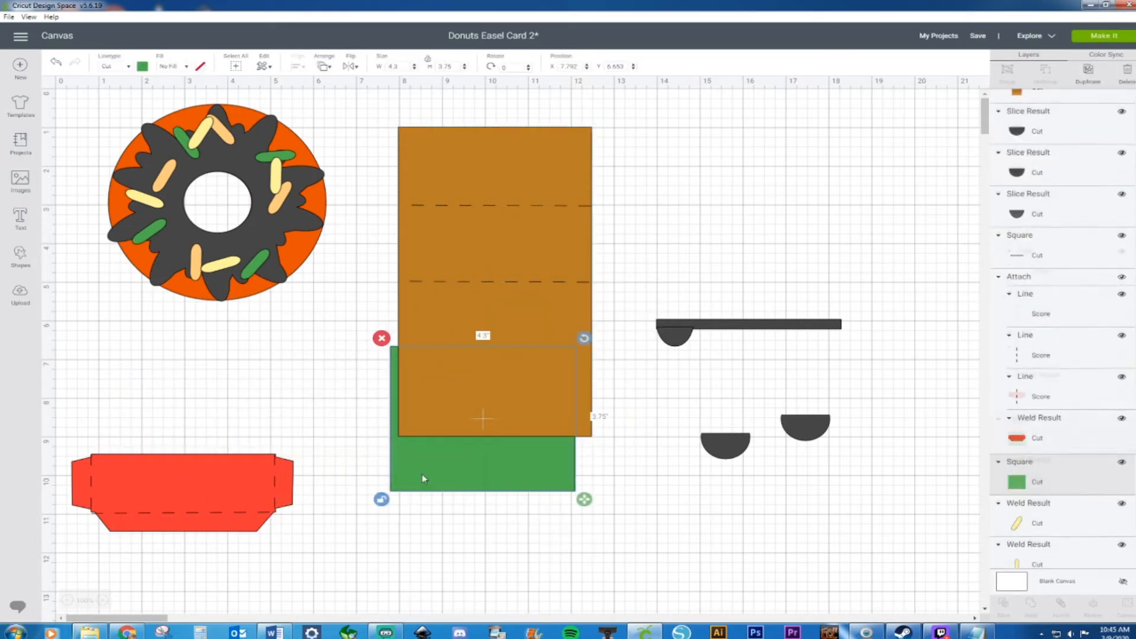
right_click(421, 473)
left_click(454, 480)
right_click(478, 236)
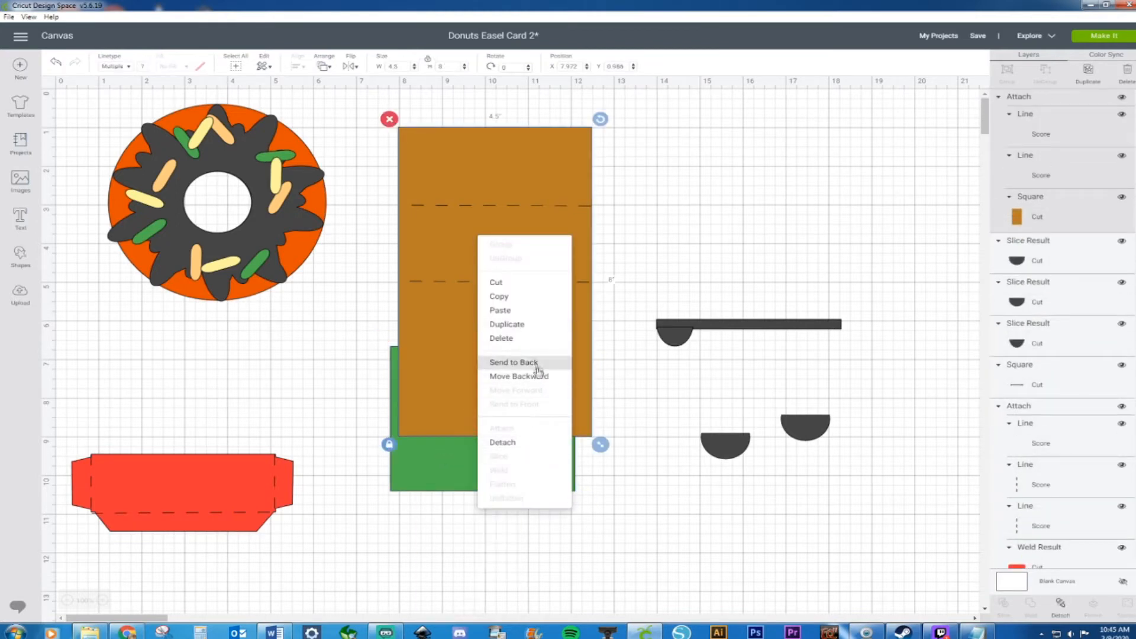
left_click(537, 367)
left_click(481, 519)
Step: Fit the green panel below the brown base's lower score line and place the red pocket over the panel's lower part
left_click_drag(472, 400, 483, 342)
left_click_drag(244, 463, 577, 363)
left_click_drag(561, 369, 545, 389)
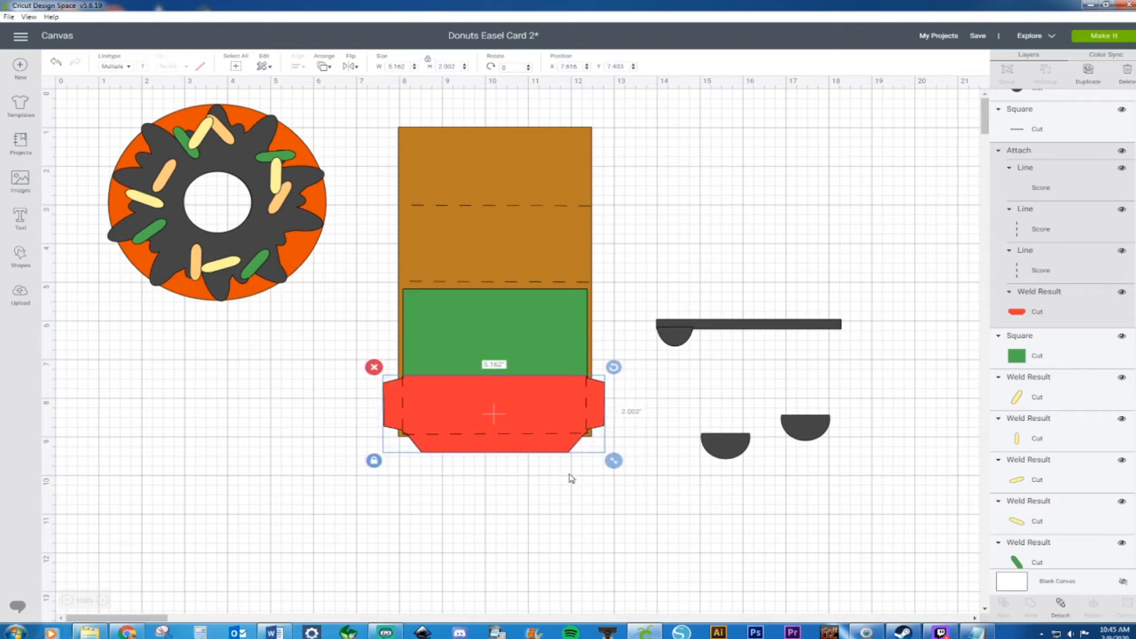
left_click(717, 386)
Step: Reshape the first two half circles under the strip's left end to about 0.62 by 0.57 and 0.78 by 0.46 inches
left_click(673, 342)
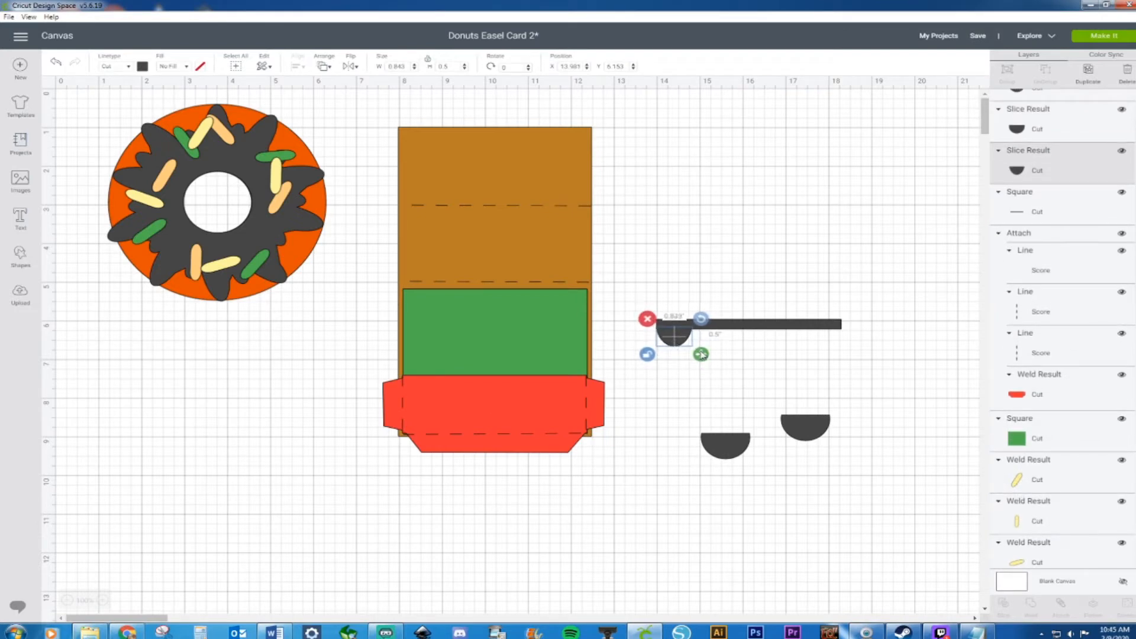
left_click_drag(719, 441, 702, 326)
left_click_drag(738, 360, 723, 354)
Step: Place the third half circle beside the other two under the strip and reshape it to about 0.49 by 0.76 inches
left_click_drag(799, 423, 719, 319)
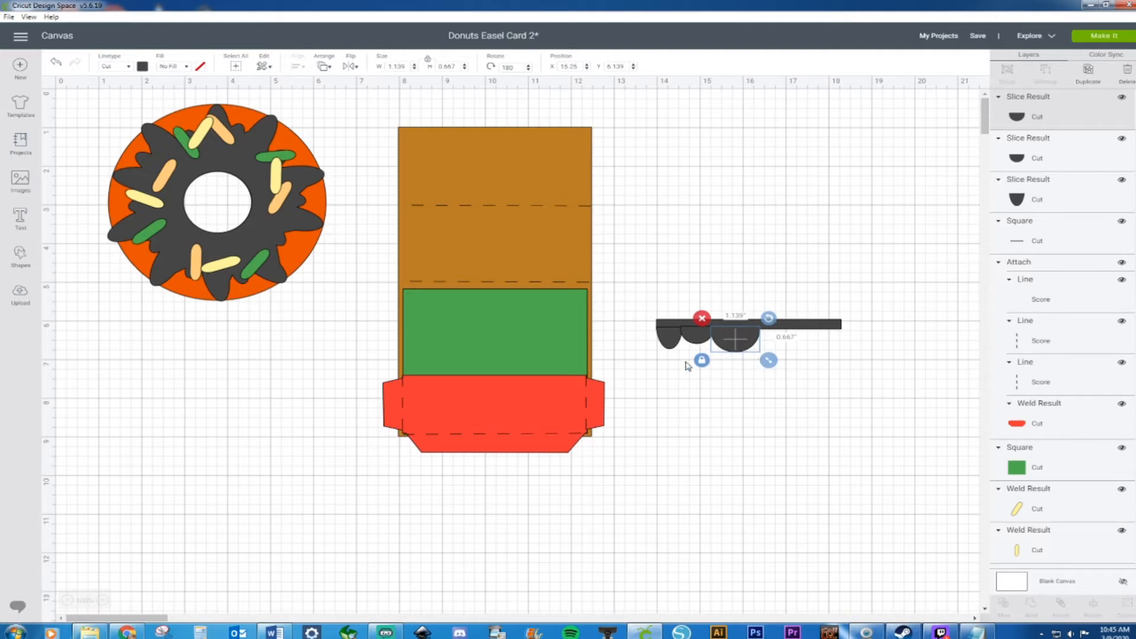
left_click_drag(769, 361, 740, 365)
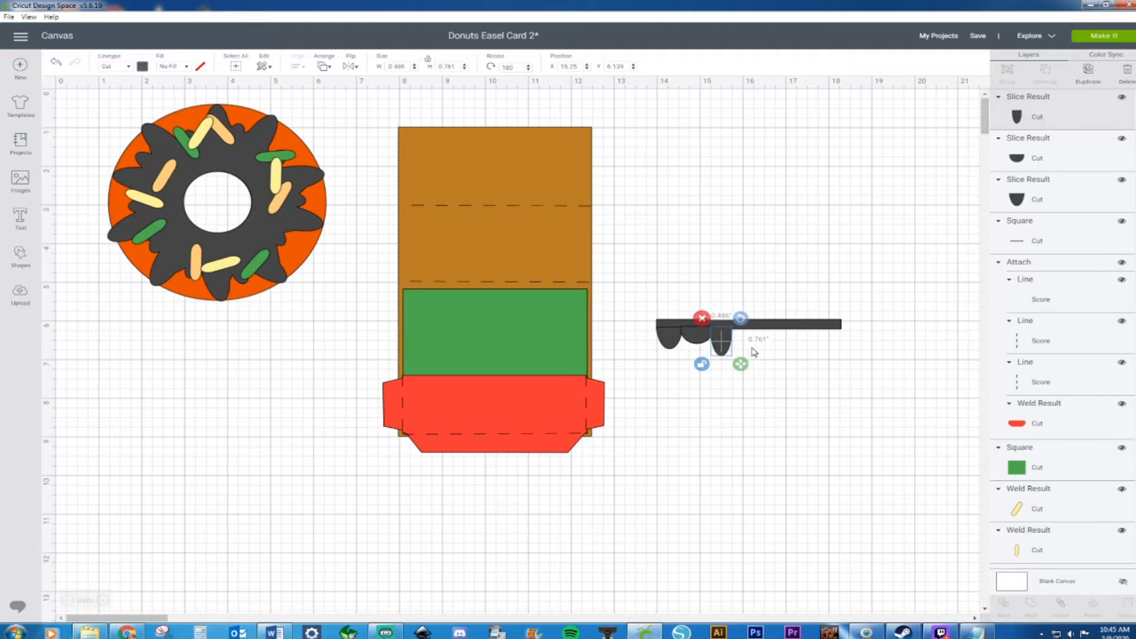
left_click(600, 353)
Step: Duplicate the three half circles under the dark strip and move the copies toward its right half
left_click_drag(643, 344, 728, 330)
right_click(722, 342)
left_click(750, 430)
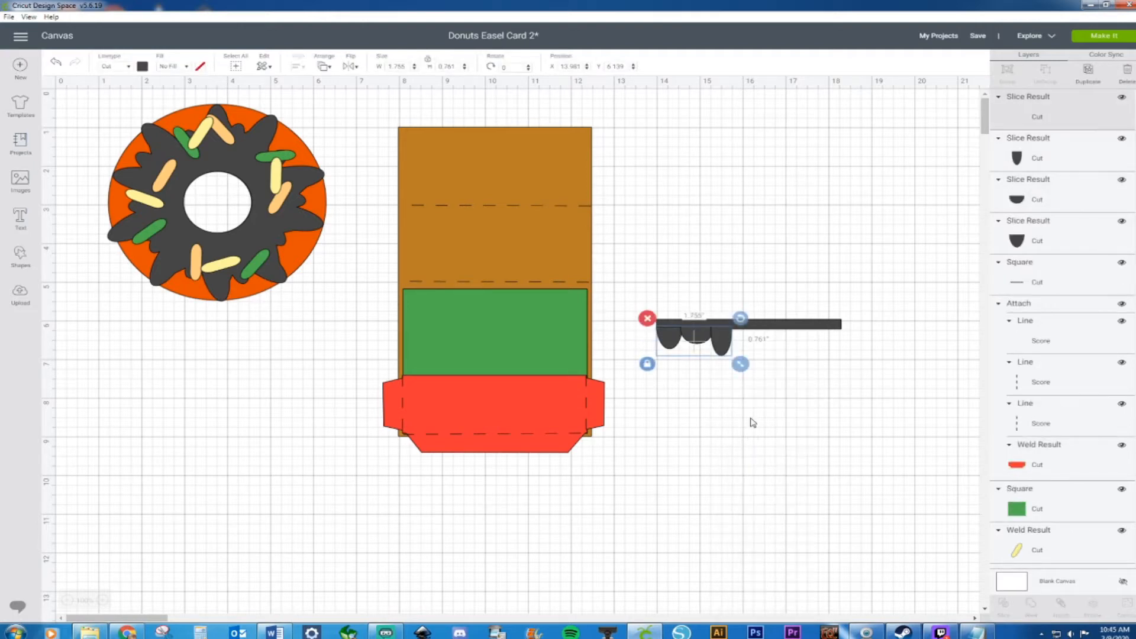
left_click_drag(745, 359, 785, 359)
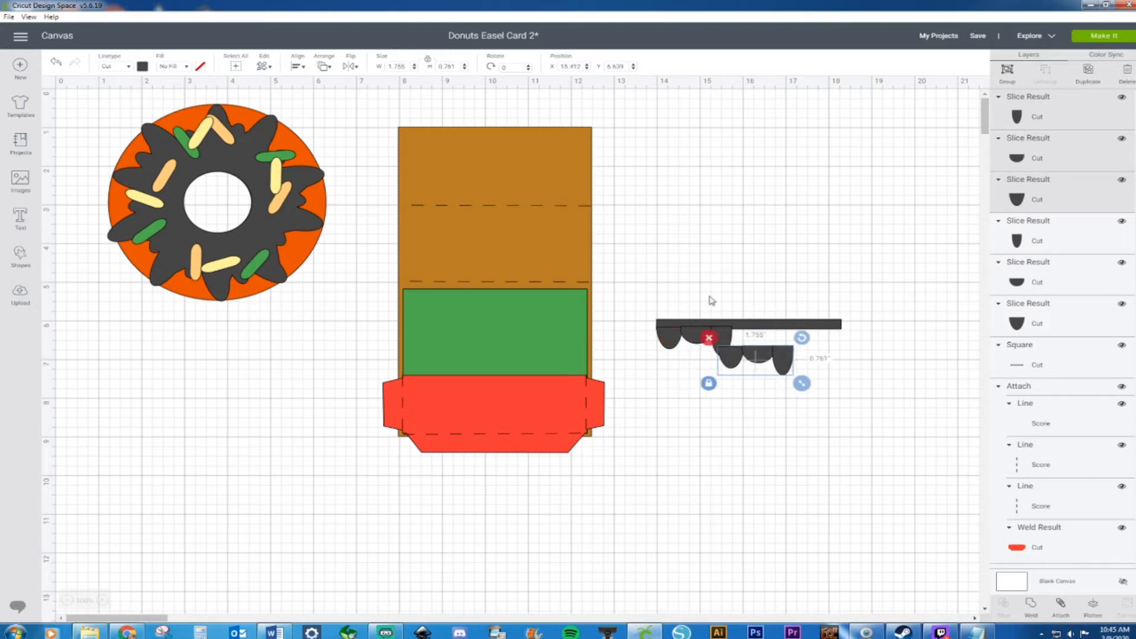
Step: Flip the copied half circles horizontally and fit them against the right half of the dark strip
left_click(349, 66)
left_click(372, 87)
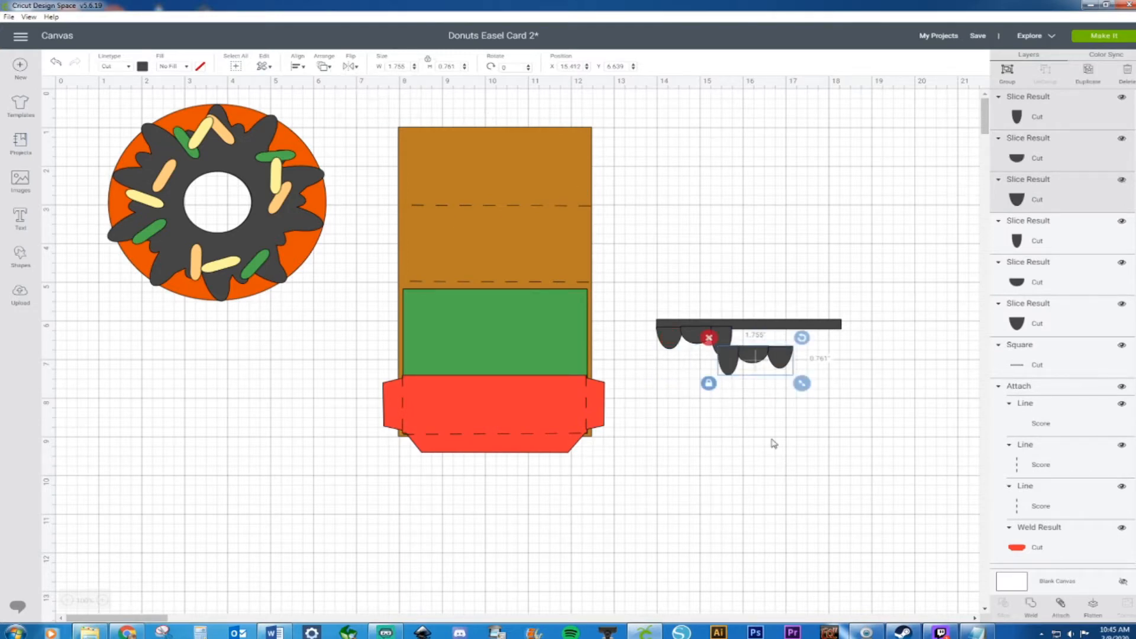
left_click_drag(729, 365, 756, 349)
left_click(824, 363)
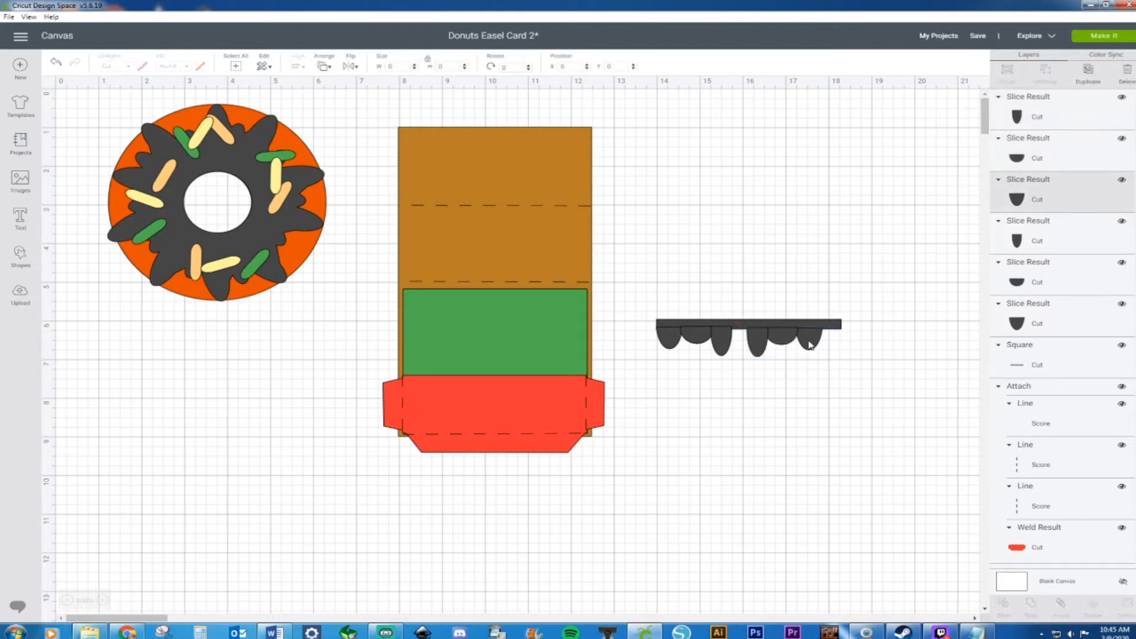
Step: Fill the strip's middle gap with a copy of the 0.621-inch-wide half circle and its right end with a copy of the 0.778-inch-wide one
left_click(811, 346)
left_click_drag(811, 346, 735, 345)
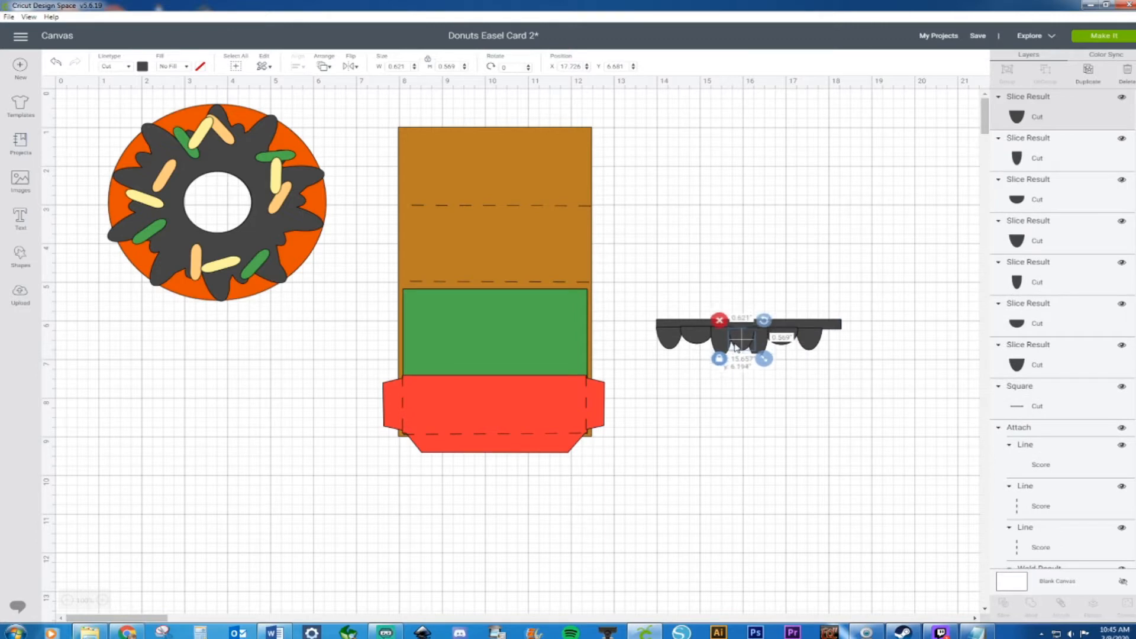
left_click(819, 348)
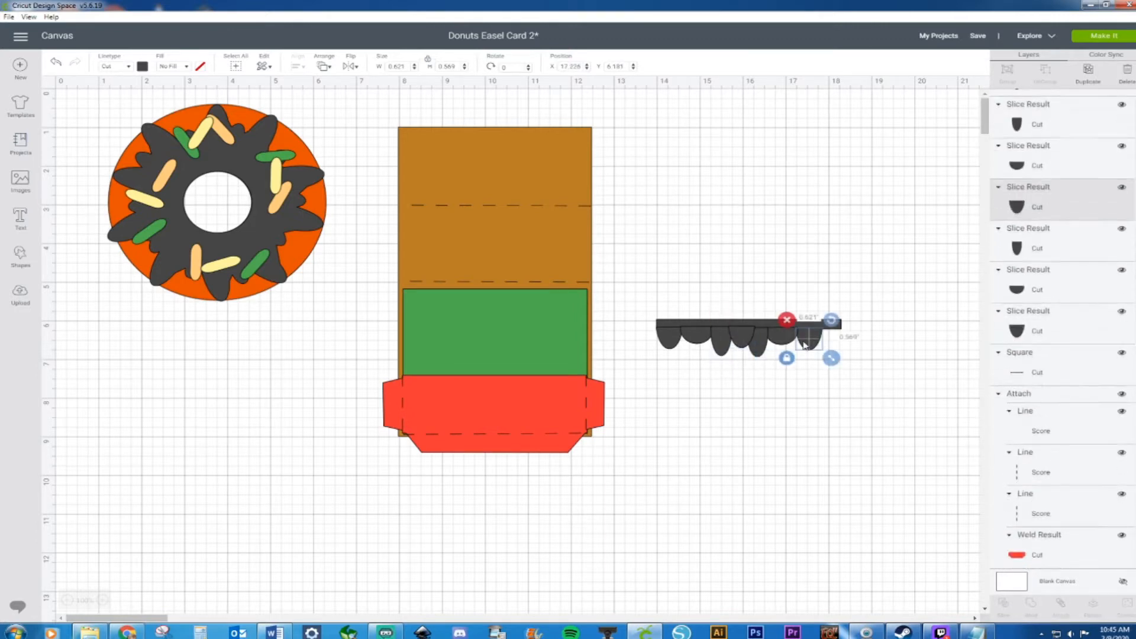
left_click(786, 341)
left_click_drag(786, 341, 824, 335)
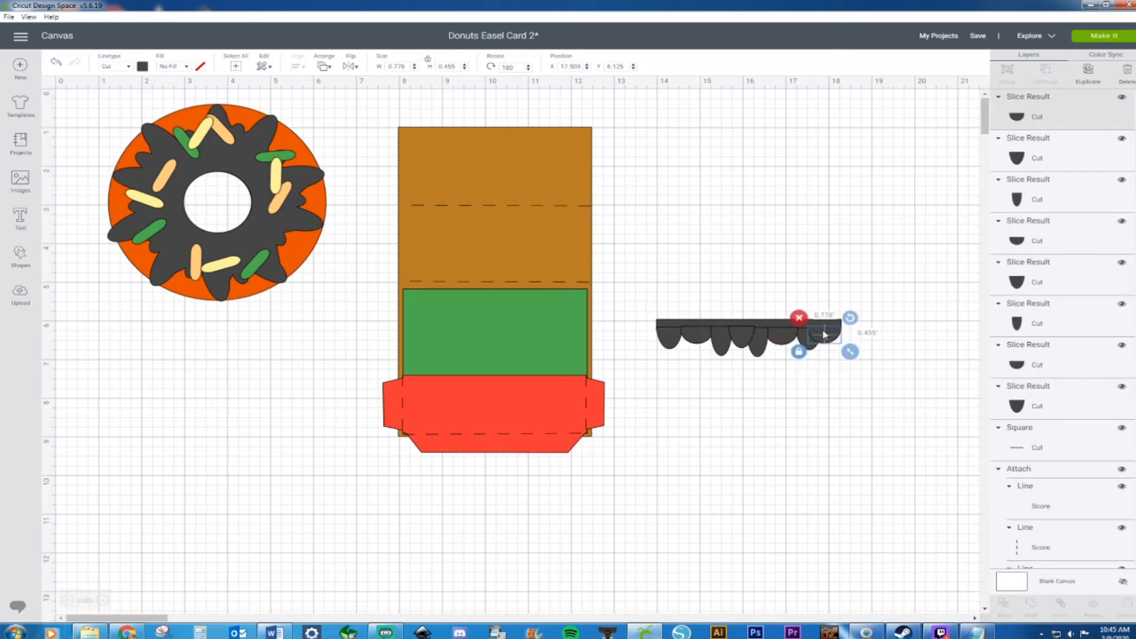
left_click(836, 377)
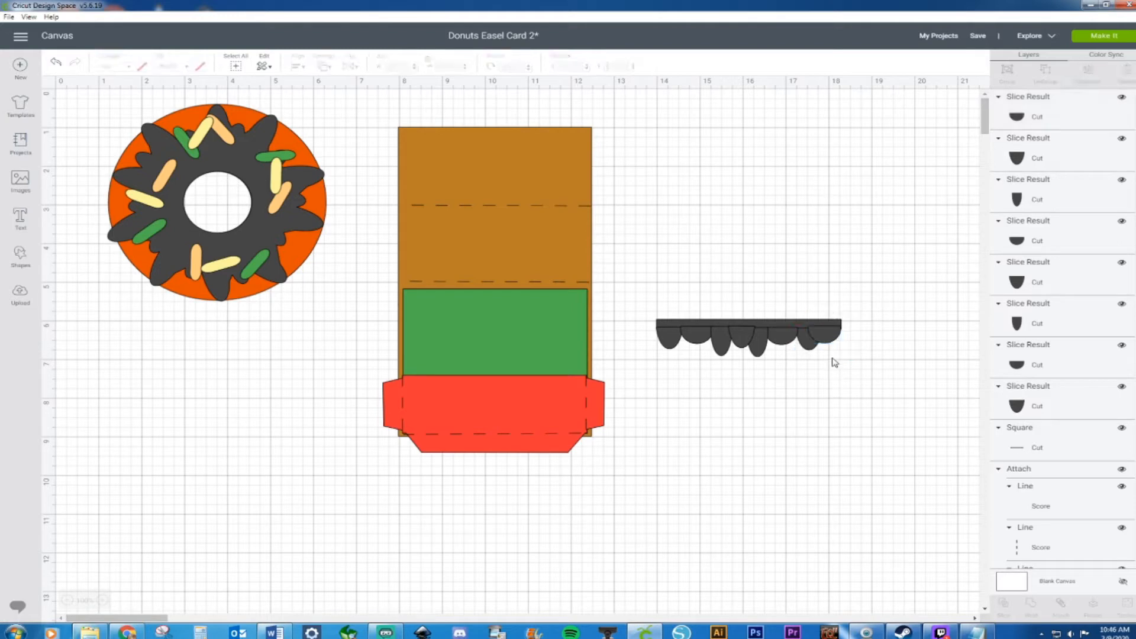
Step: Weld the dark strip and all the half circles beneath it into one dripping-icing shape
left_click_drag(638, 297, 852, 373)
right_click(800, 335)
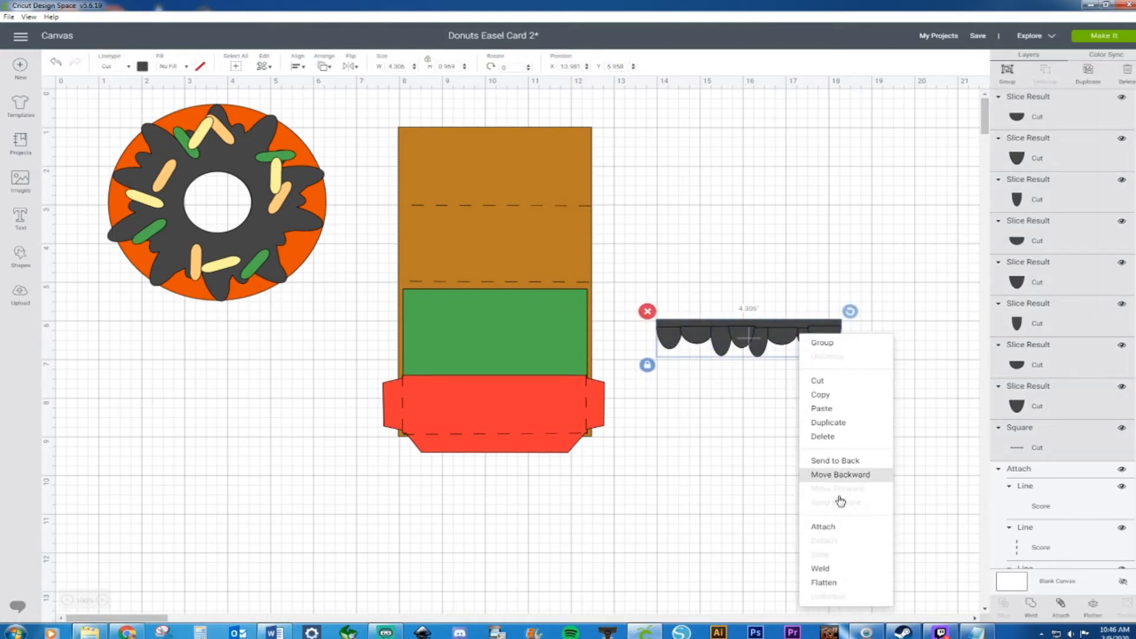
left_click(829, 569)
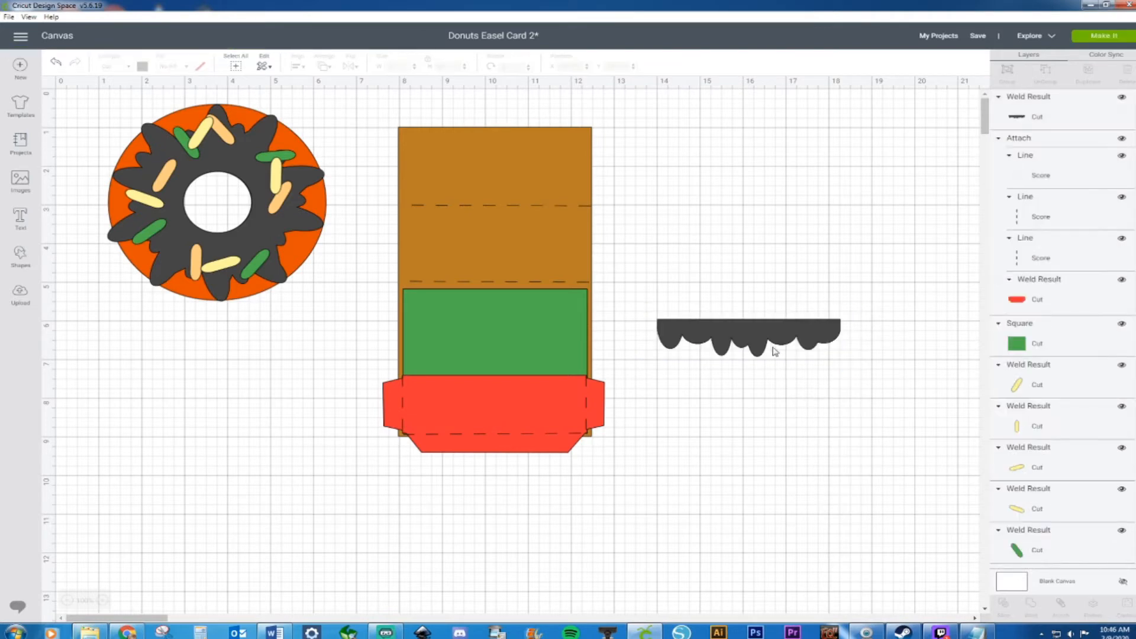
left_click(775, 351)
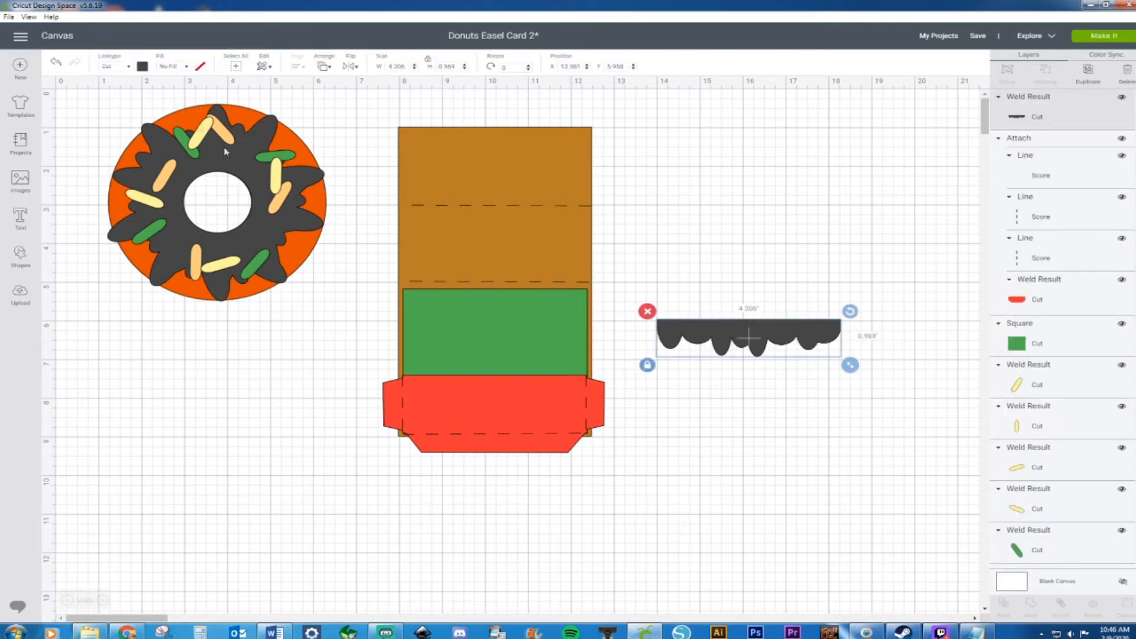
Step: Recolor the orange donut base to the same brown as the card base
left_click(190, 117)
left_click(1039, 409)
left_click(142, 66)
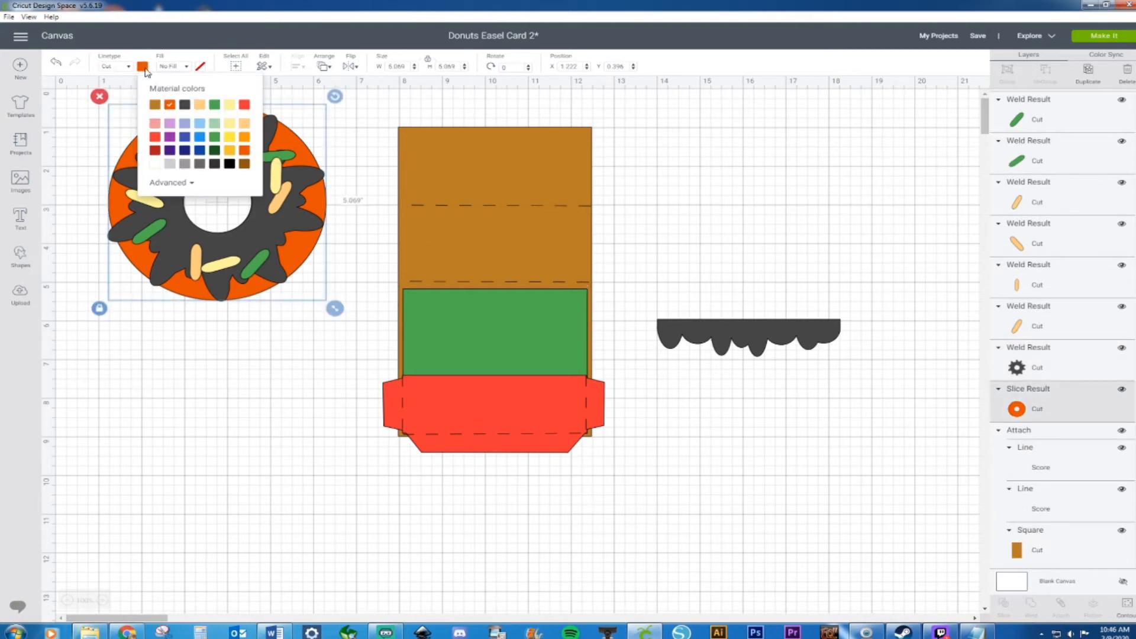
left_click(155, 105)
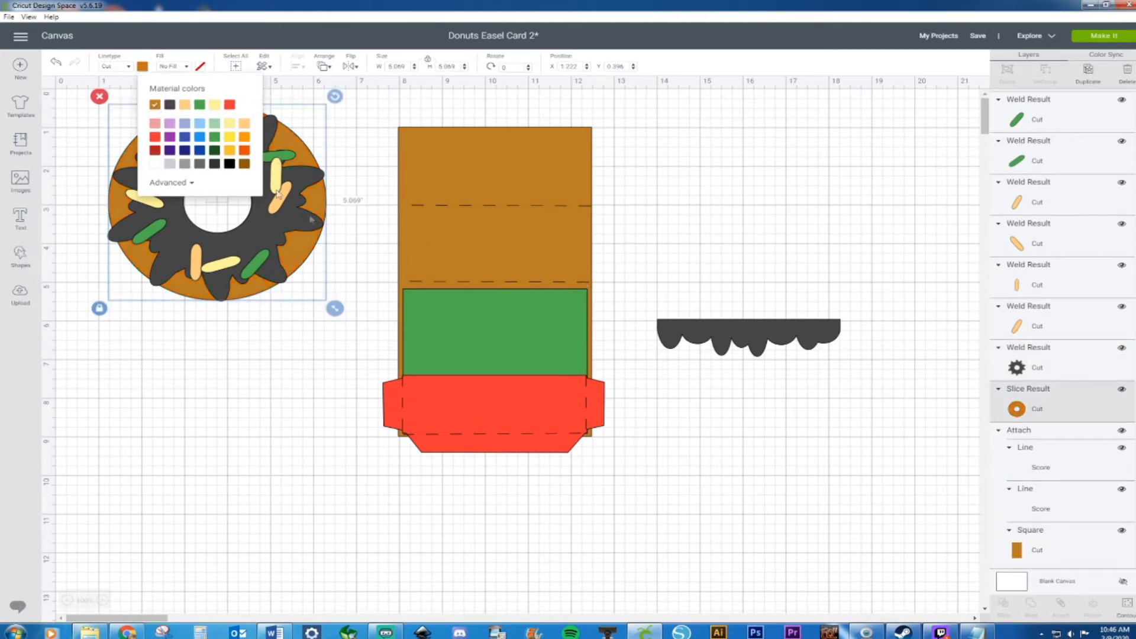
Step: Recolor the donut's dark icing layer to light pink
left_click(1043, 370)
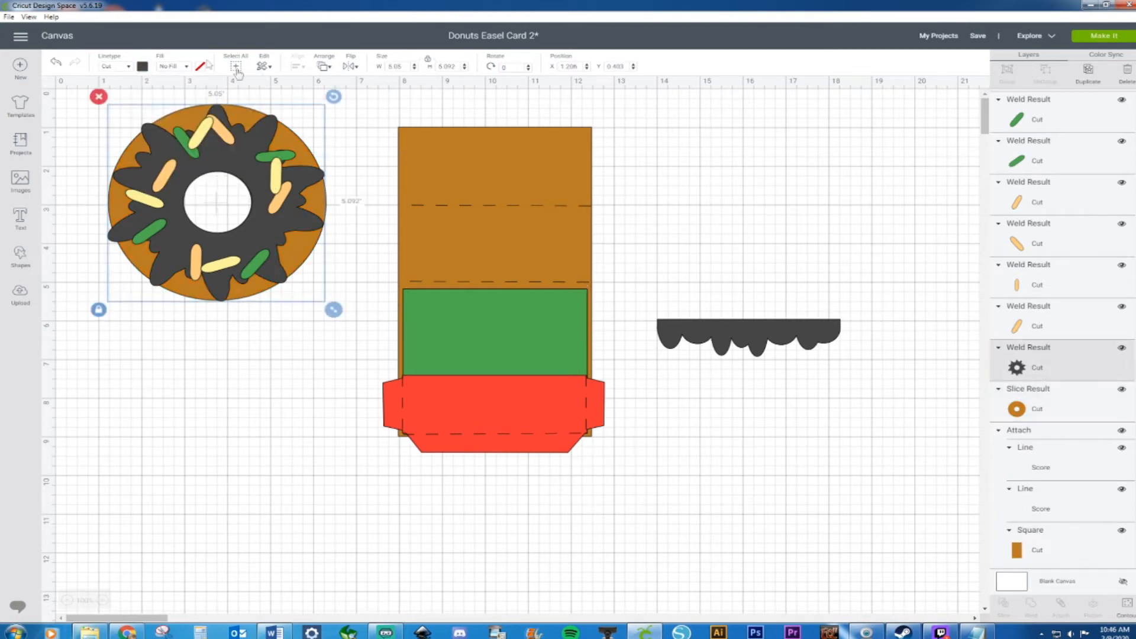
left_click(142, 65)
left_click(155, 122)
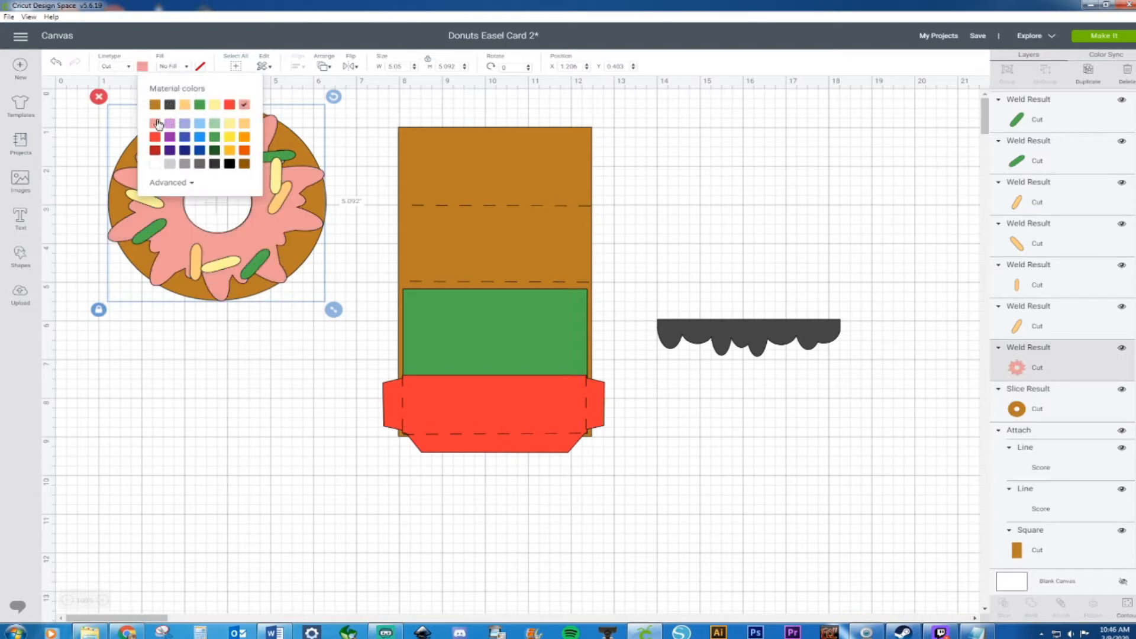
left_click(79, 206)
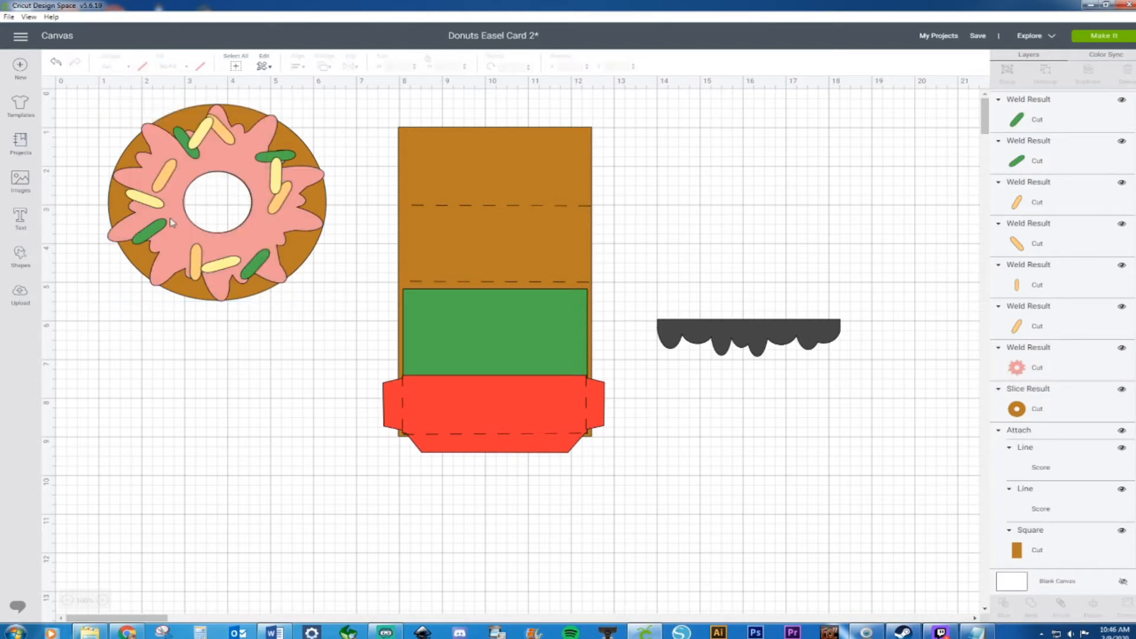
Step: Move the pink icing and brown donut base backward in the layer order
left_click_drag(80, 223, 121, 254)
right_click(118, 255)
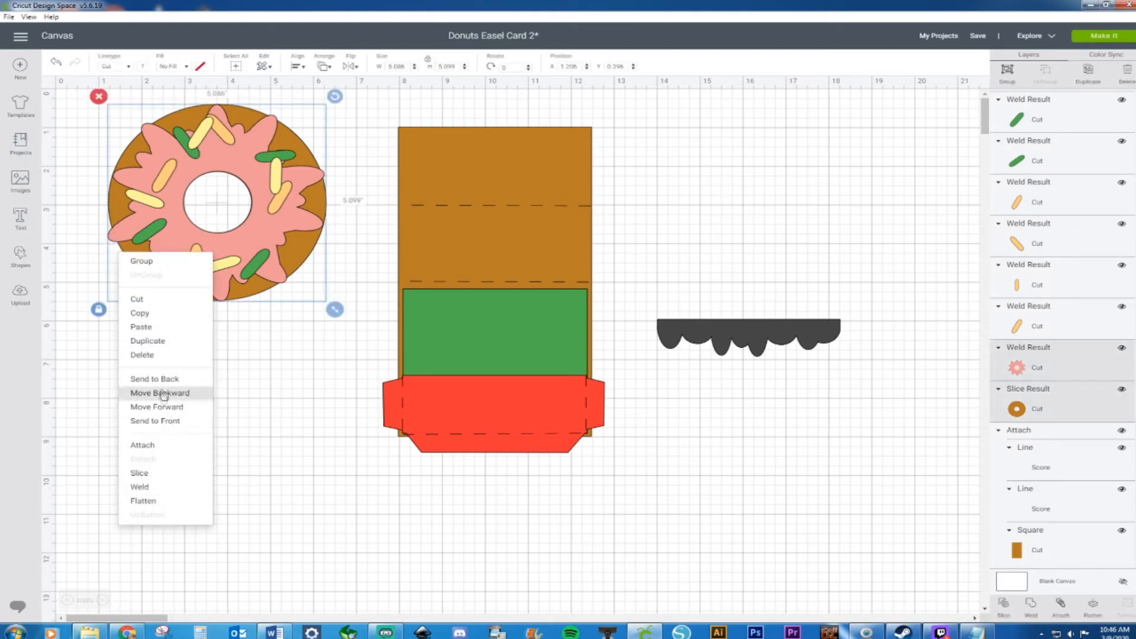
left_click(159, 393)
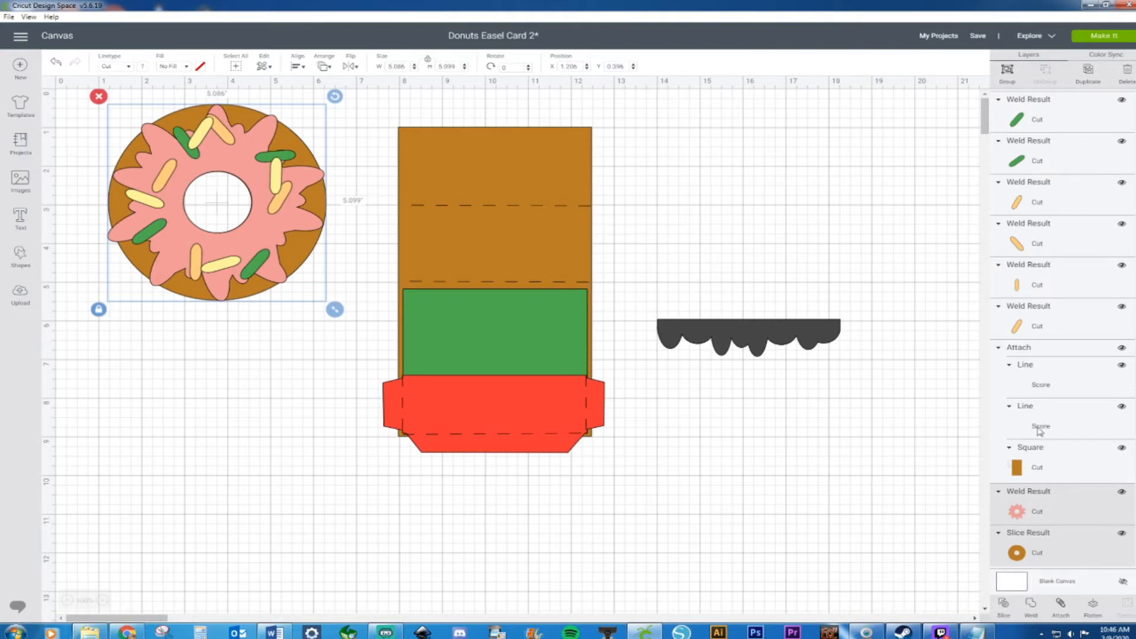
scroll(1052, 296, "down", 5)
scroll(1052, 297, "down", 10)
scroll(1052, 297, "down", 3)
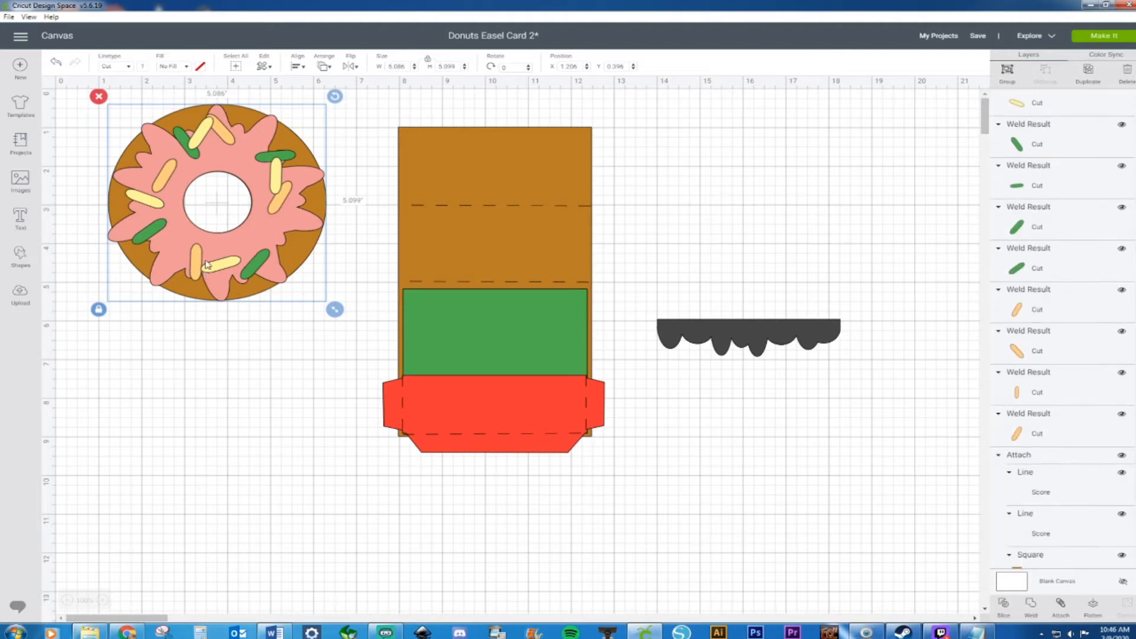
Step: Reposition the four light-orange sprinkles slightly to space them out on the pink icing
left_click_drag(199, 266, 187, 261)
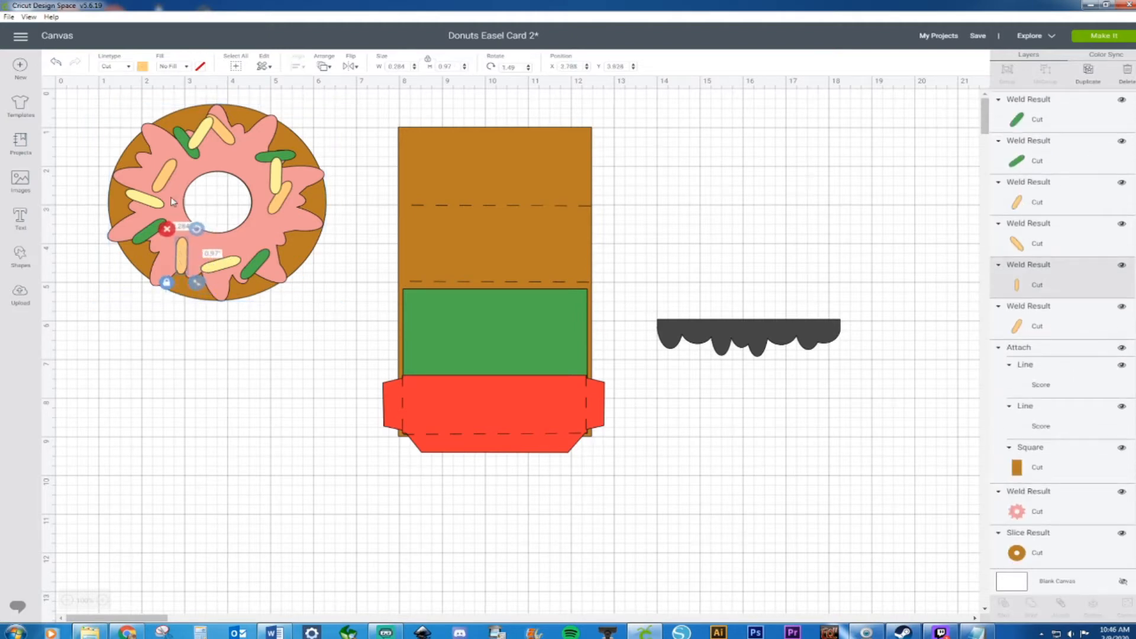
left_click_drag(166, 178, 156, 169)
left_click_drag(228, 134, 241, 140)
left_click(282, 210)
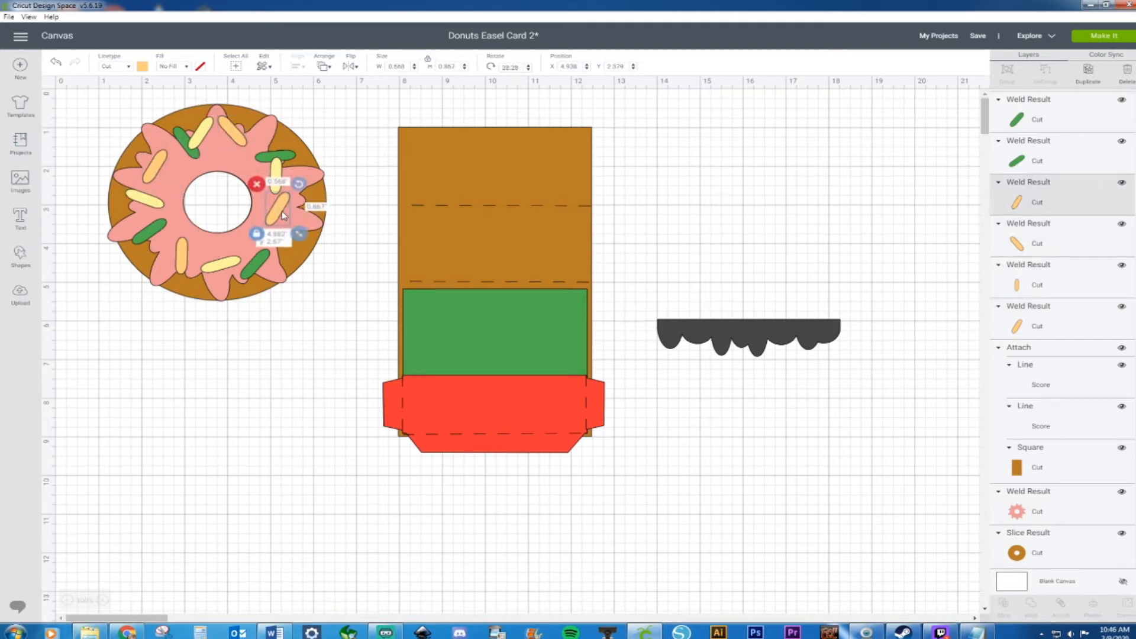
Step: Recolor the four light-orange sprinkles to red
left_click(158, 168, "shift")
left_click(185, 263, "shift")
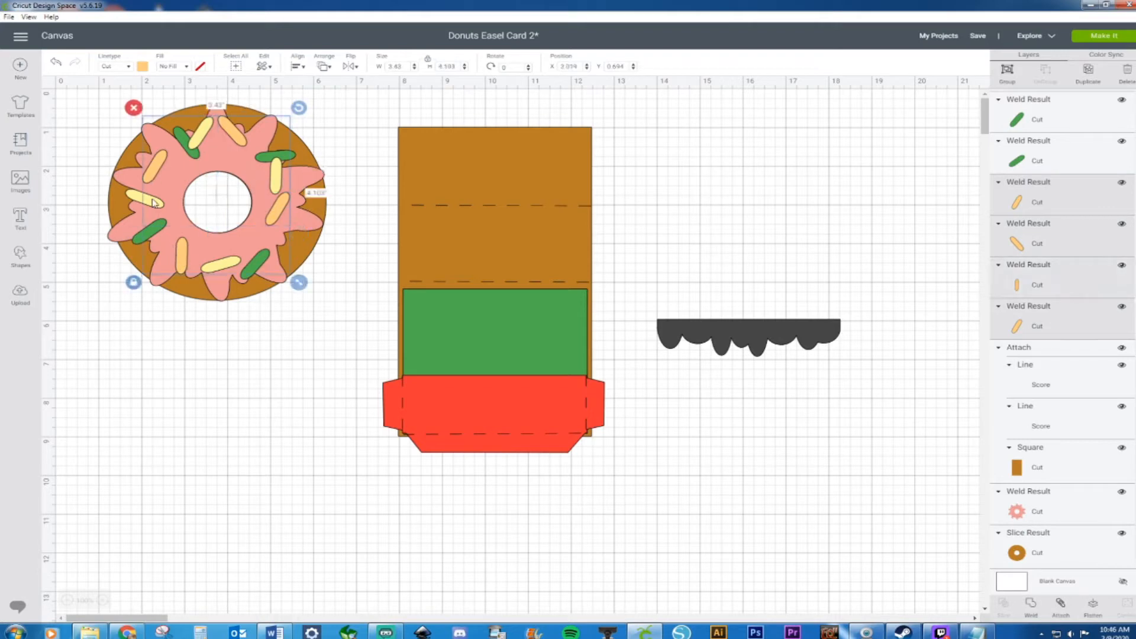
left_click(143, 67)
left_click(154, 139)
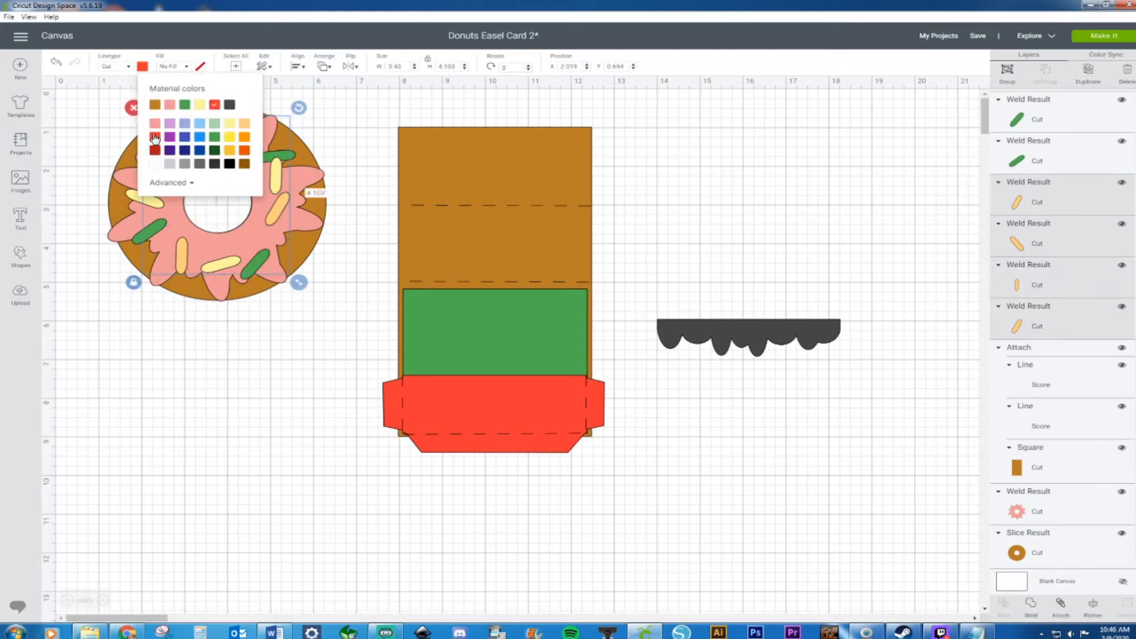
left_click(214, 488)
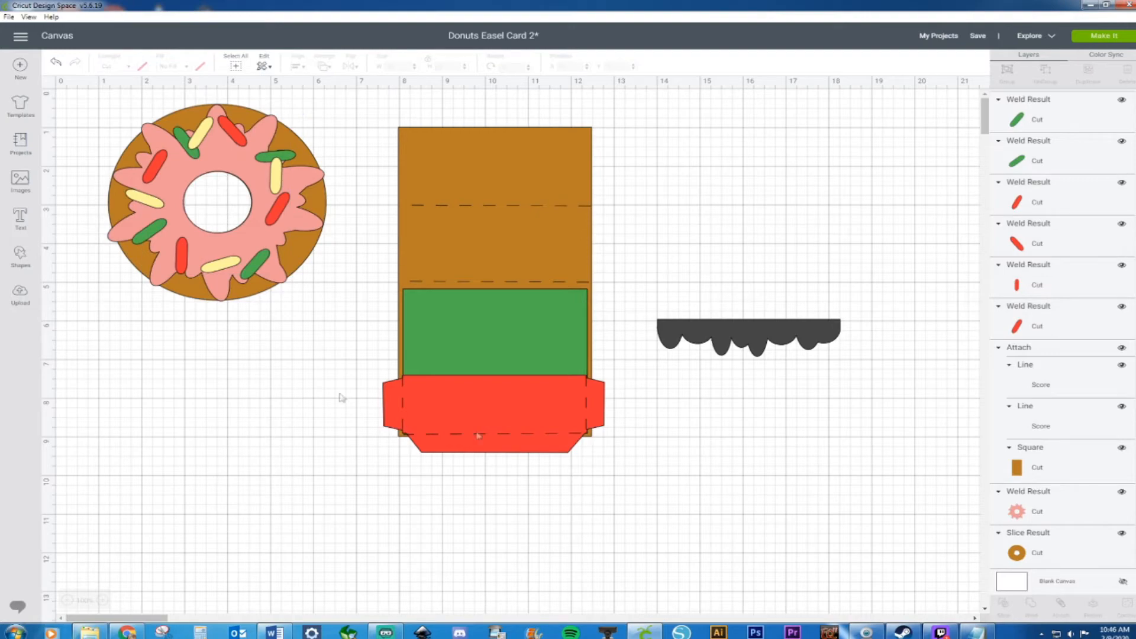
Step: Recolor the dark dripping-icing strip to the same light pink as the donut icing
scroll(544, 302, "down", 1)
left_click(756, 315)
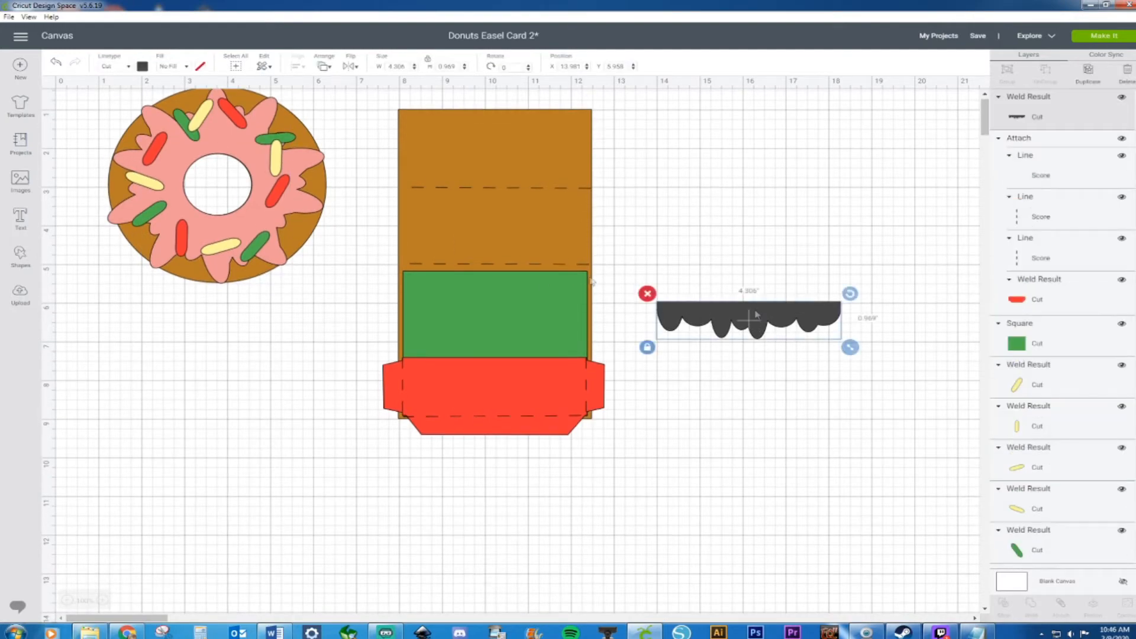
left_click(143, 66)
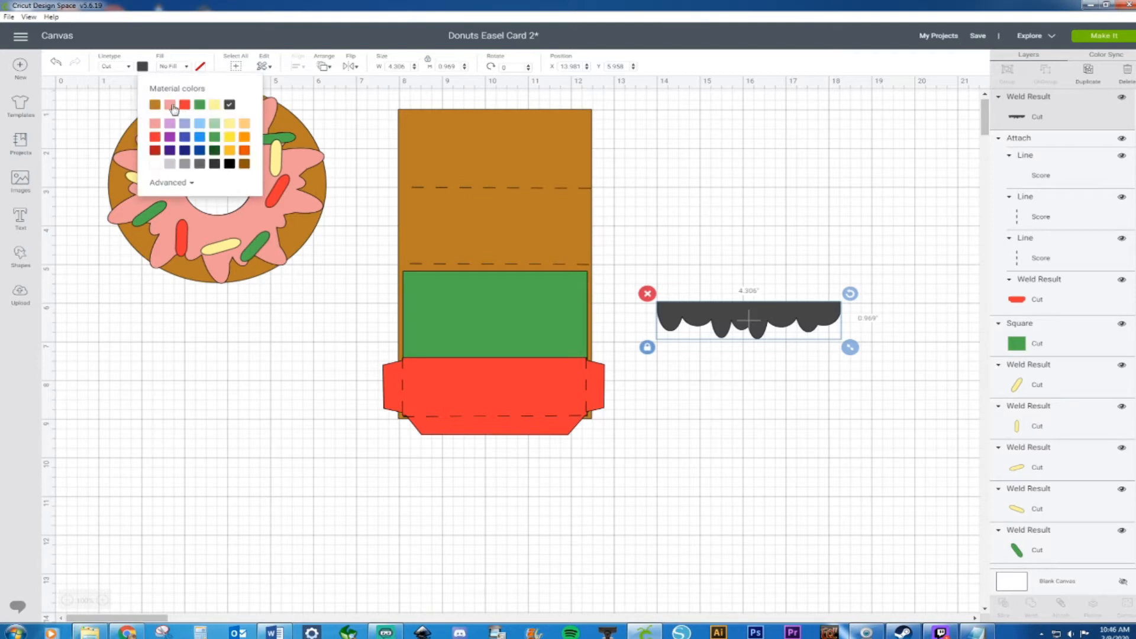
left_click(172, 106)
Step: Place the pink dripping-icing strip along the upper edge of the red pocket, between its side score lines
left_click(743, 335)
left_click_drag(734, 320, 485, 375)
left_click(690, 303)
left_click(520, 375)
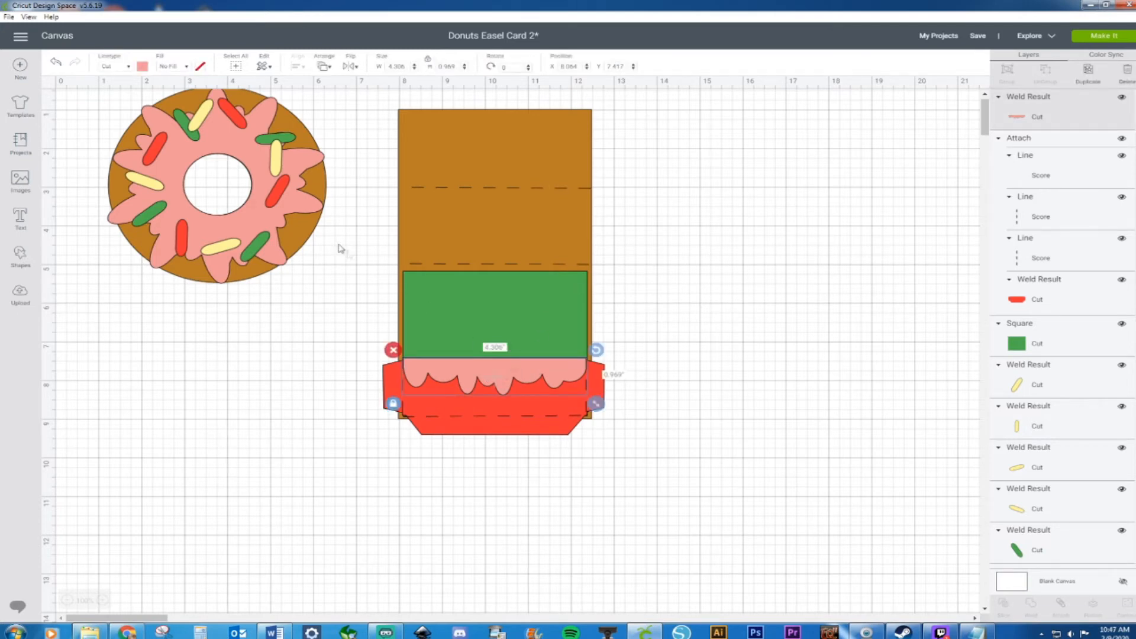
left_click(251, 211, "shift")
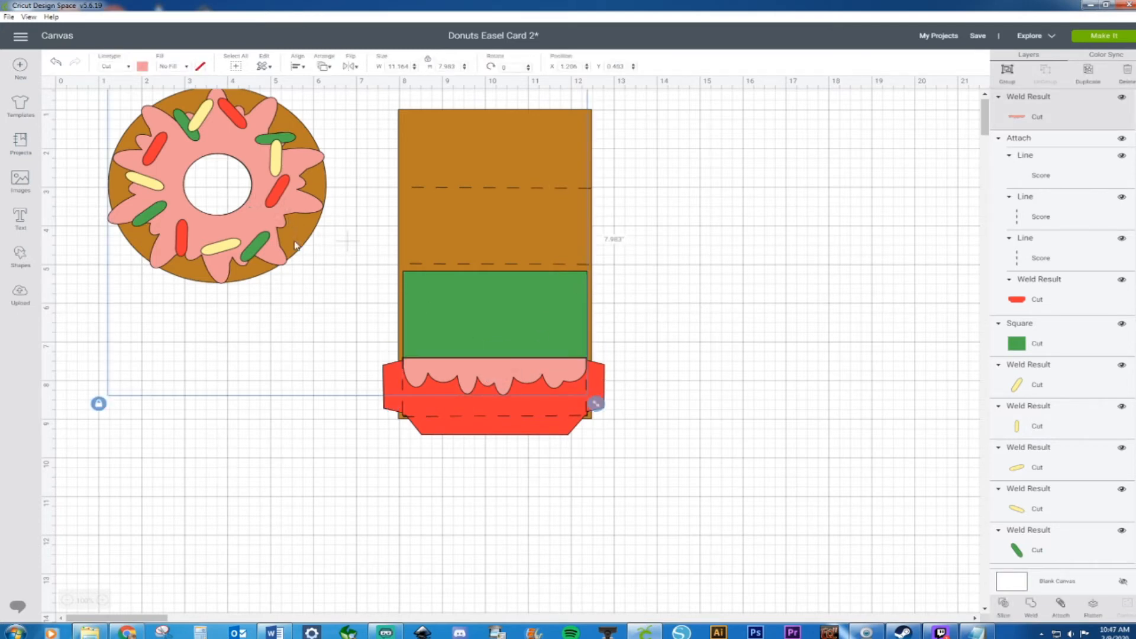
left_click(484, 182, "shift")
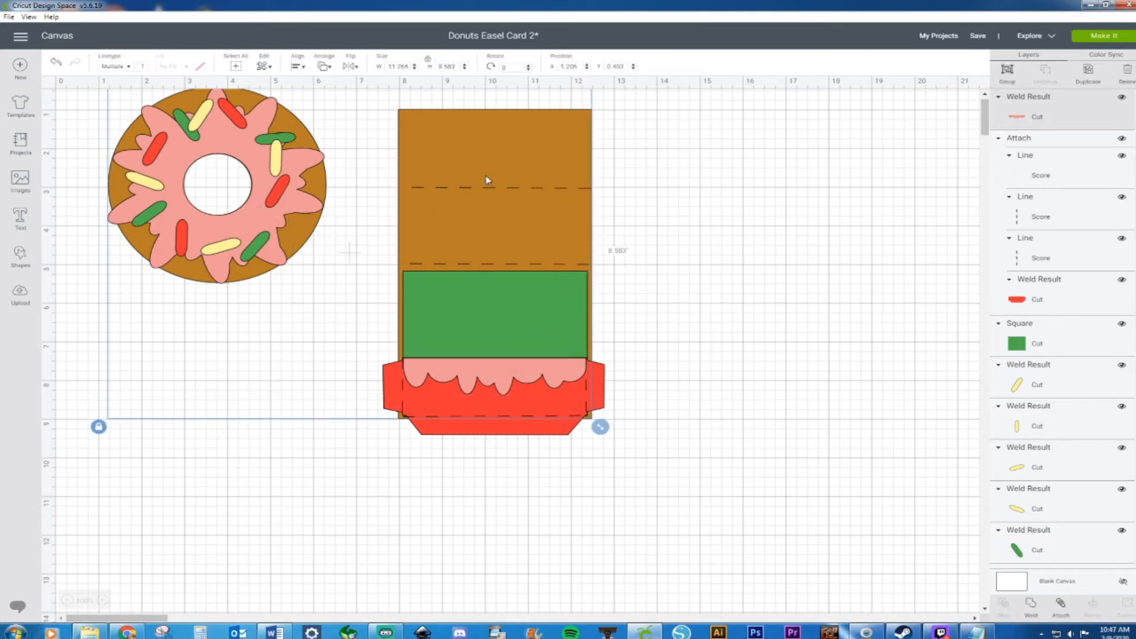
left_click(494, 307)
left_click(255, 246)
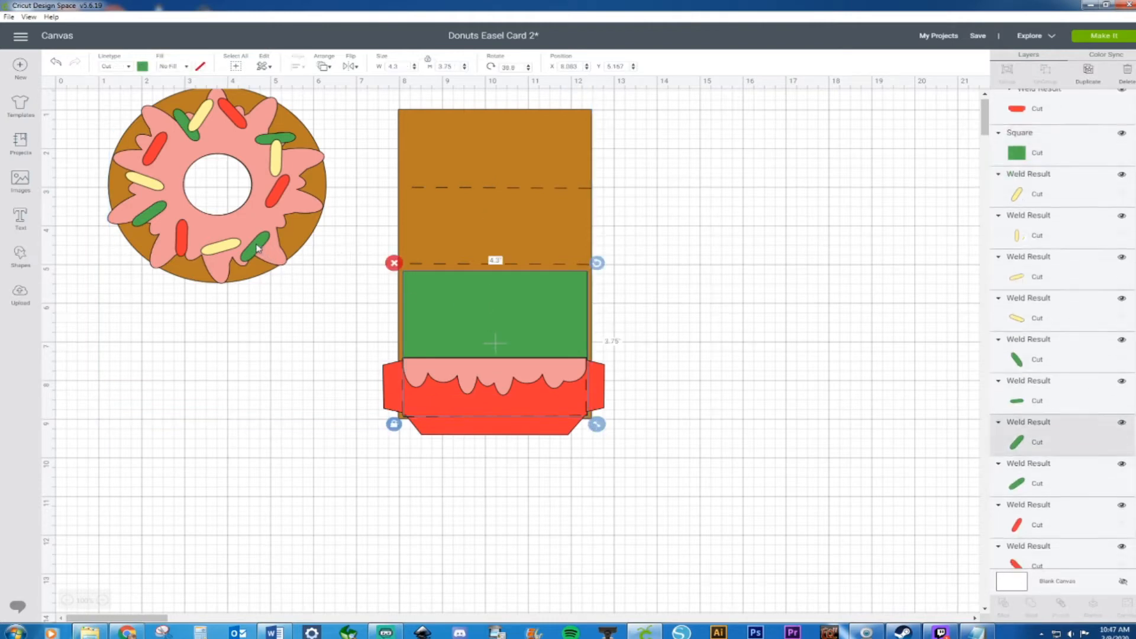
left_click(439, 414)
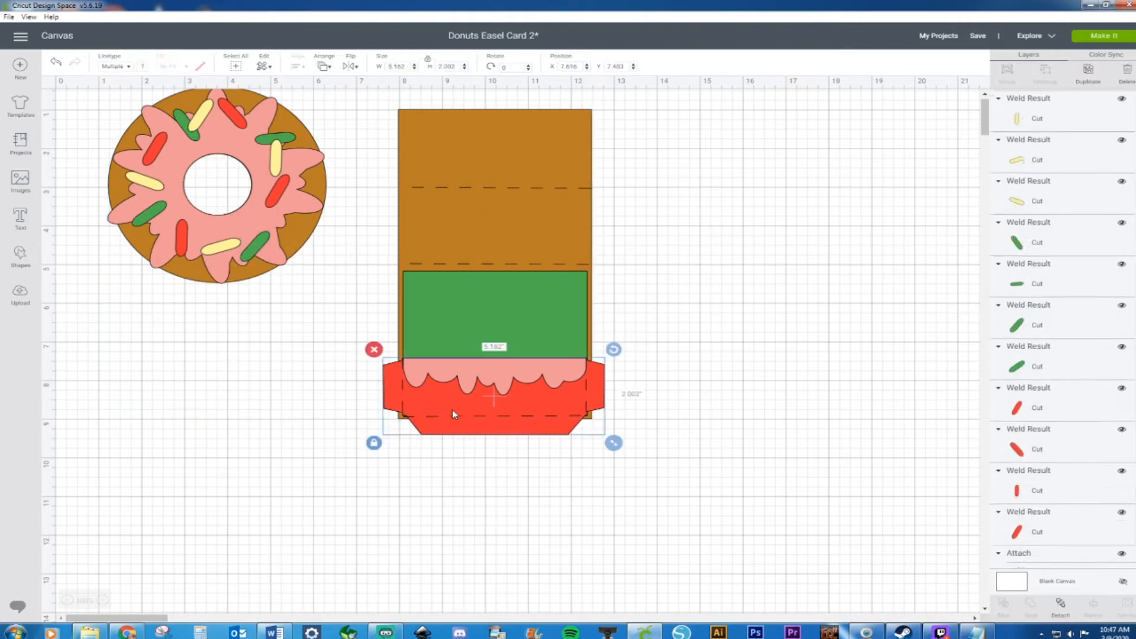
left_click(180, 243)
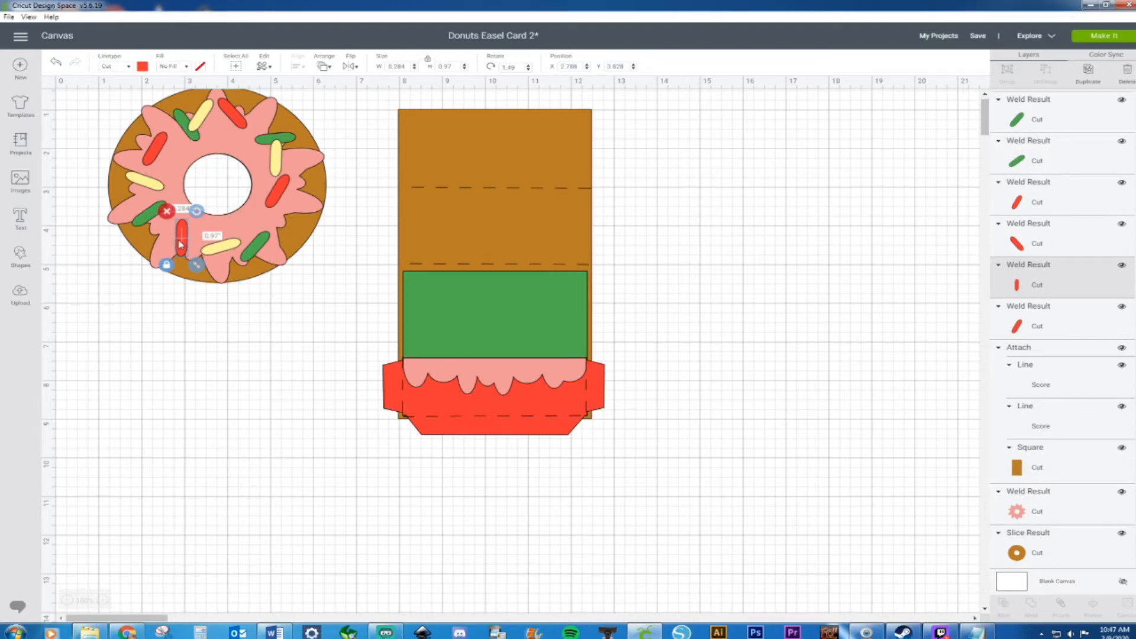
Step: Add a circle over the donut's center hole and size it to about 1.6 inches to cover the hole
scroll(208, 370, "up", 1)
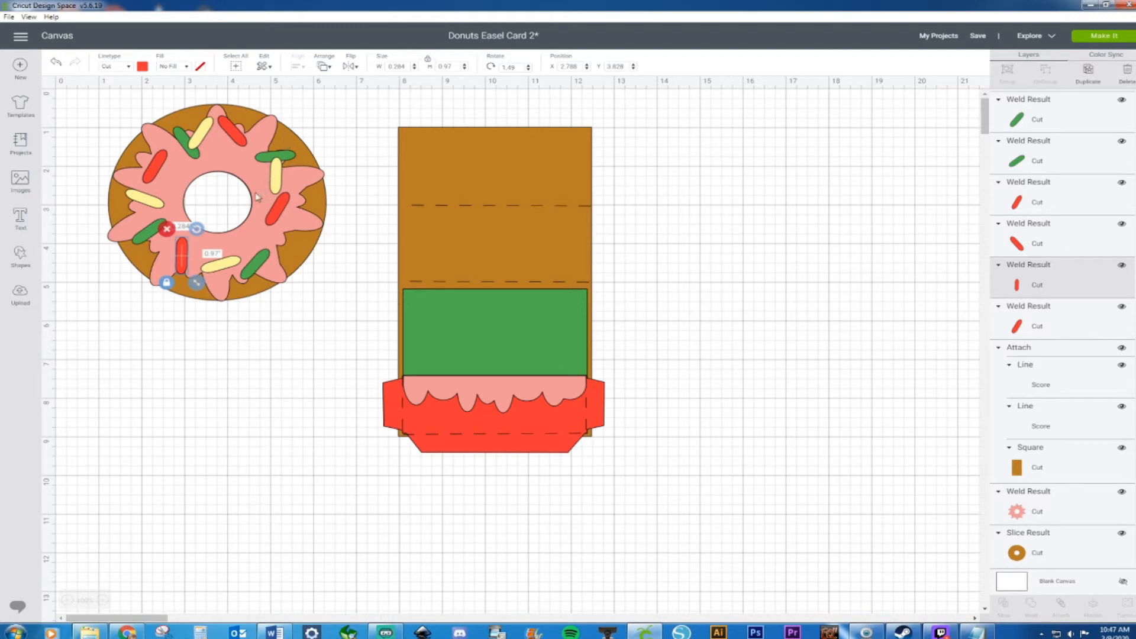
left_click(20, 258)
left_click(110, 182)
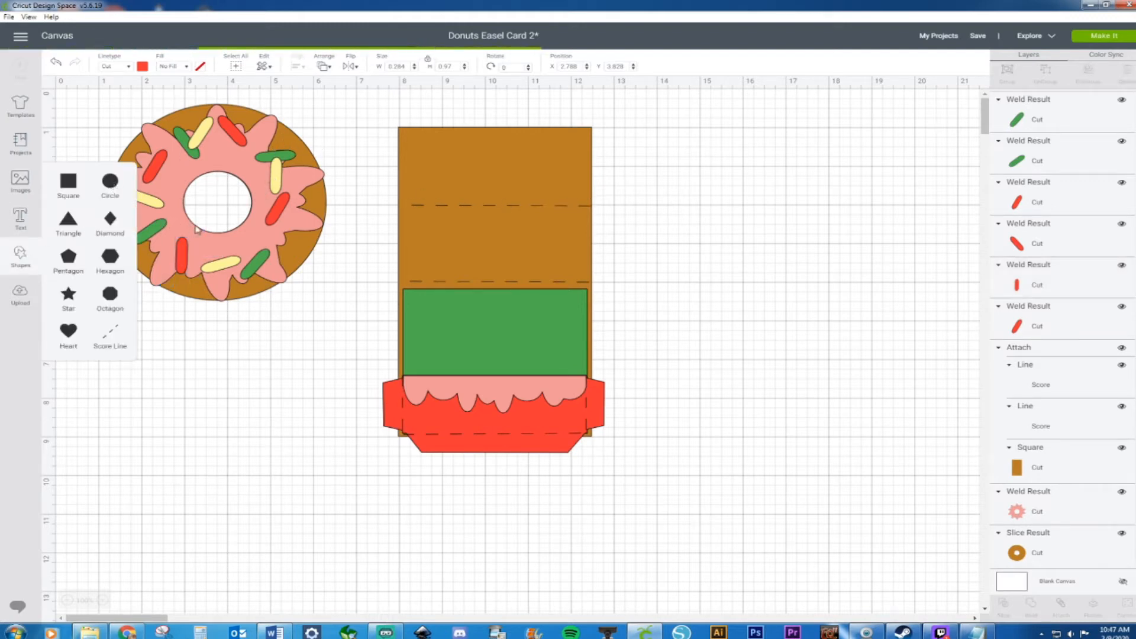
left_click_drag(209, 230, 268, 268)
left_click_drag(322, 310, 247, 243)
left_click_drag(186, 215, 198, 196)
left_click_drag(247, 232, 223, 207)
left_click_drag(259, 240, 261, 242)
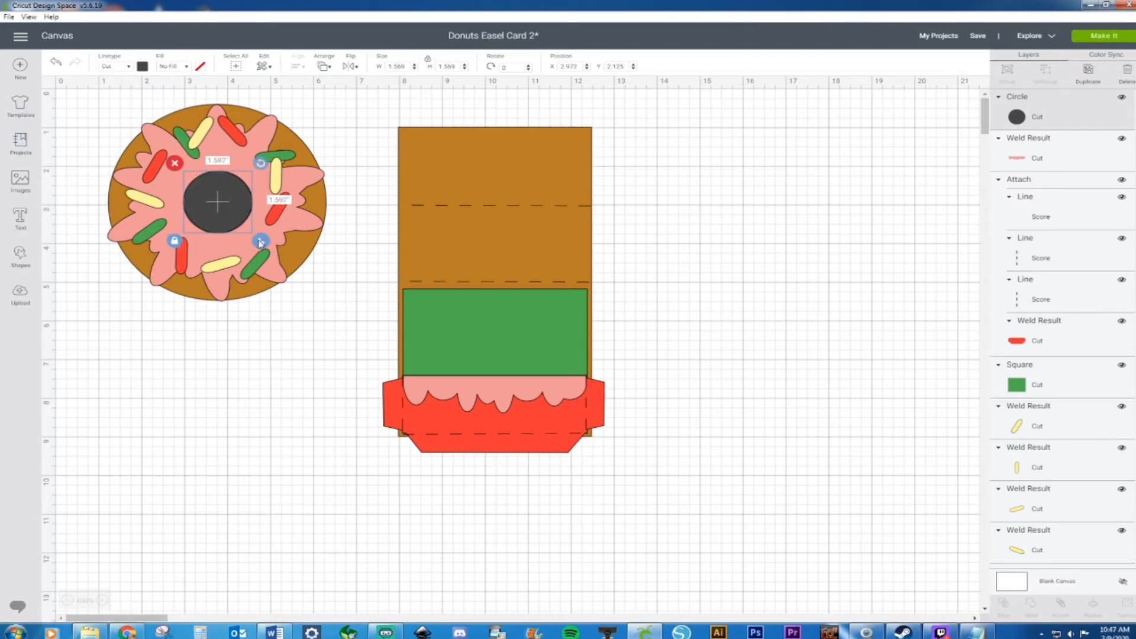
left_click(302, 134, "shift")
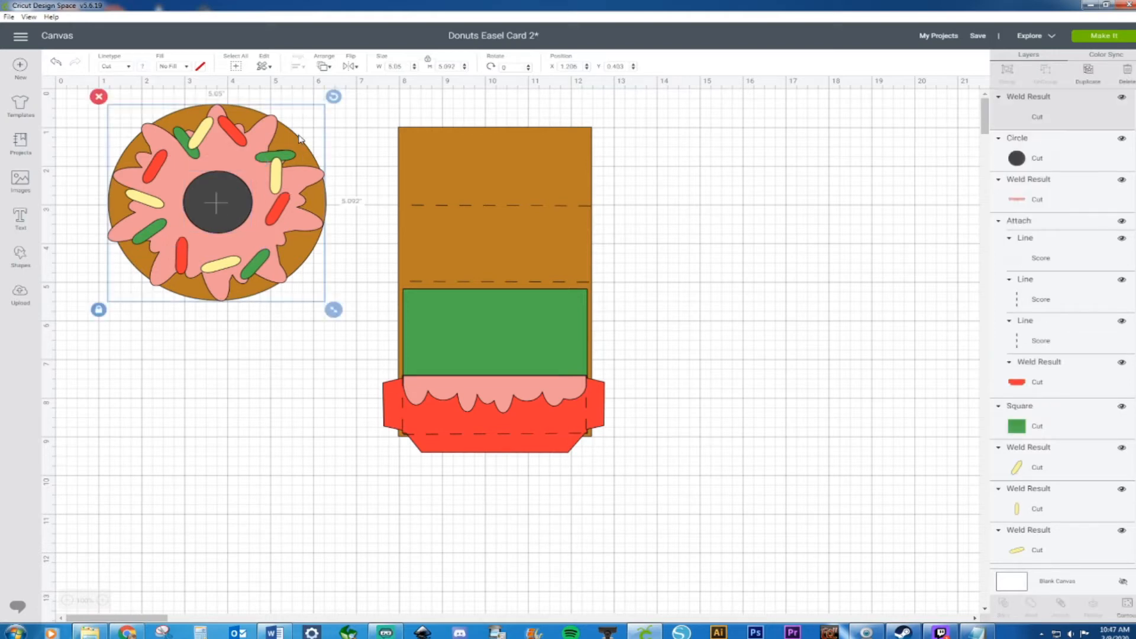
key("ctrl+d")
left_click_drag(318, 209, 339, 207)
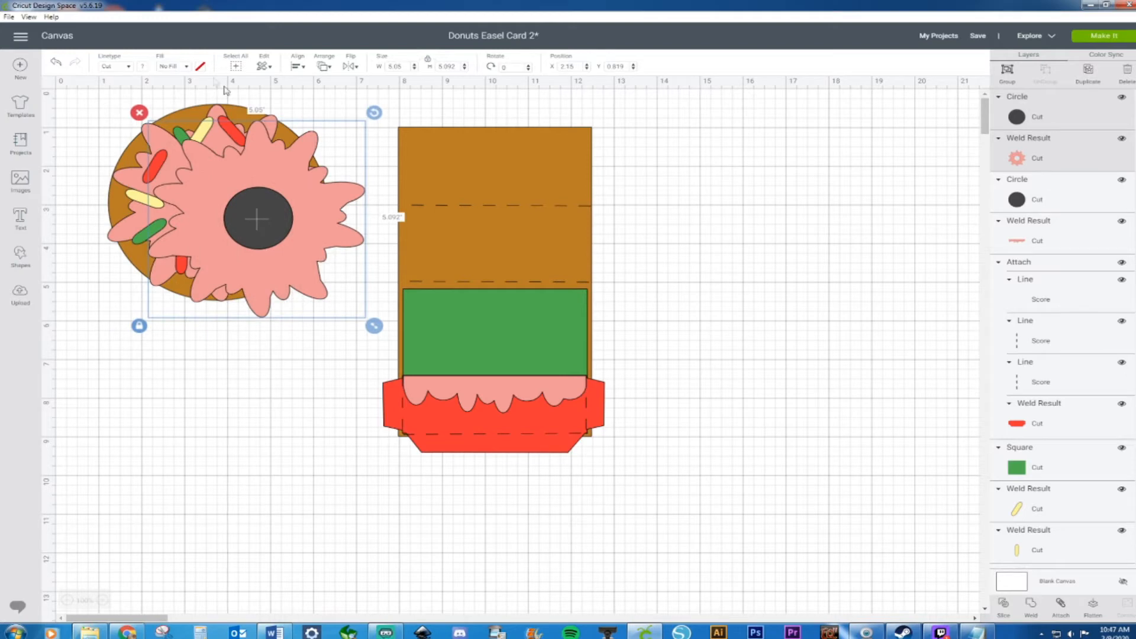
left_click(62, 64)
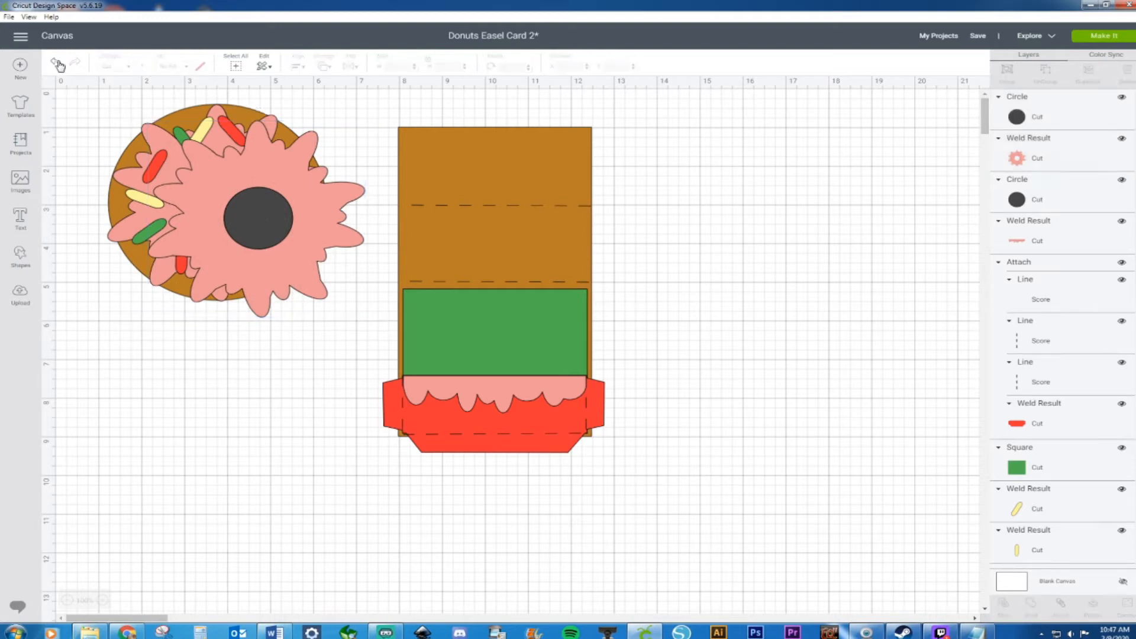
left_click(61, 64)
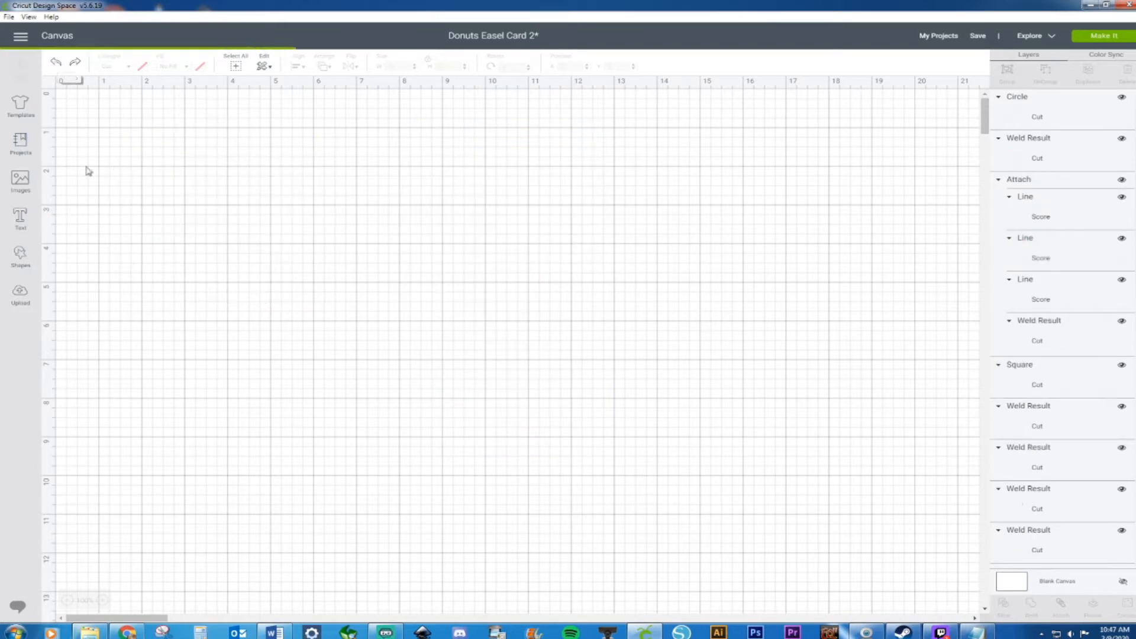
Step: Duplicate the brown donut base with its center circle and move the copies over the upper part of the brown card base
left_click(208, 199)
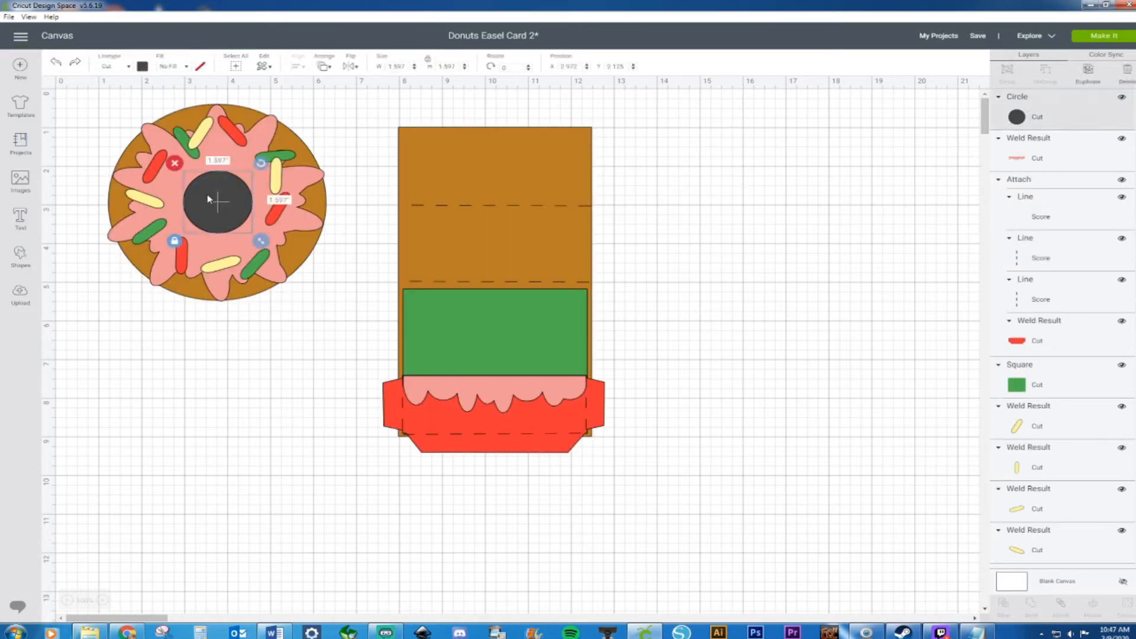
scroll(1103, 461, "down", 5)
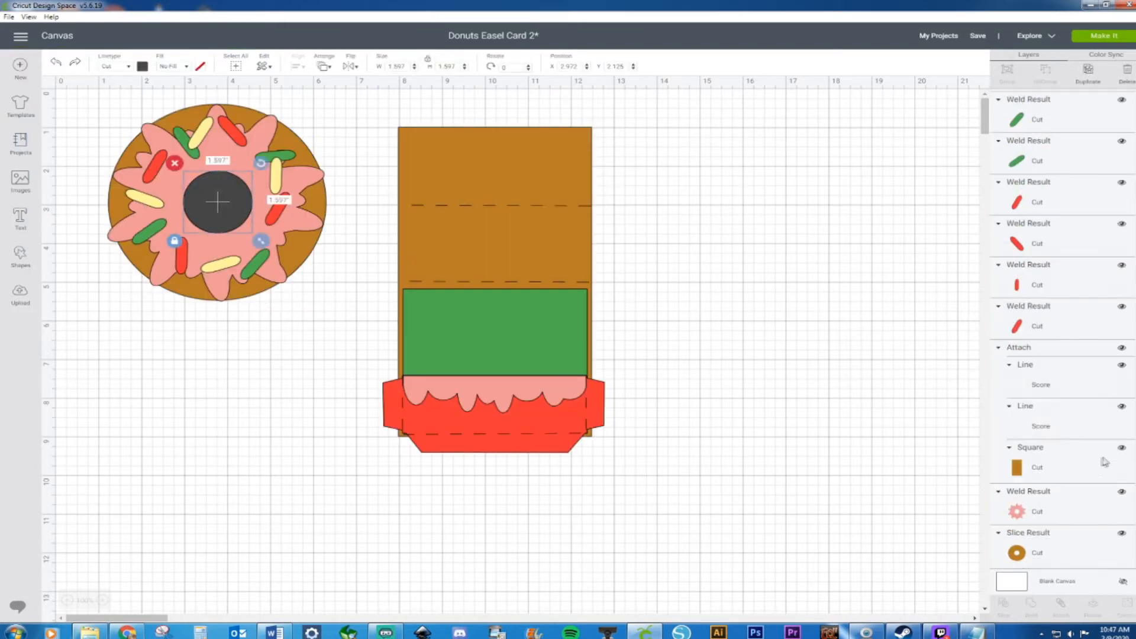
left_click(1049, 551)
key("ctrl+d")
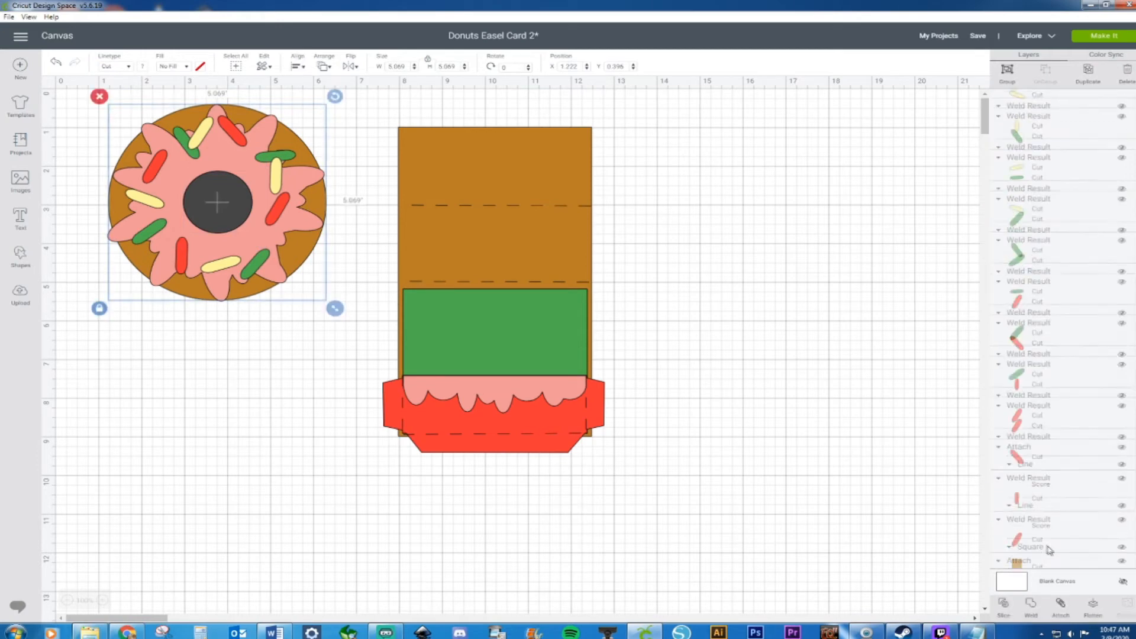
left_click_drag(330, 240, 596, 201)
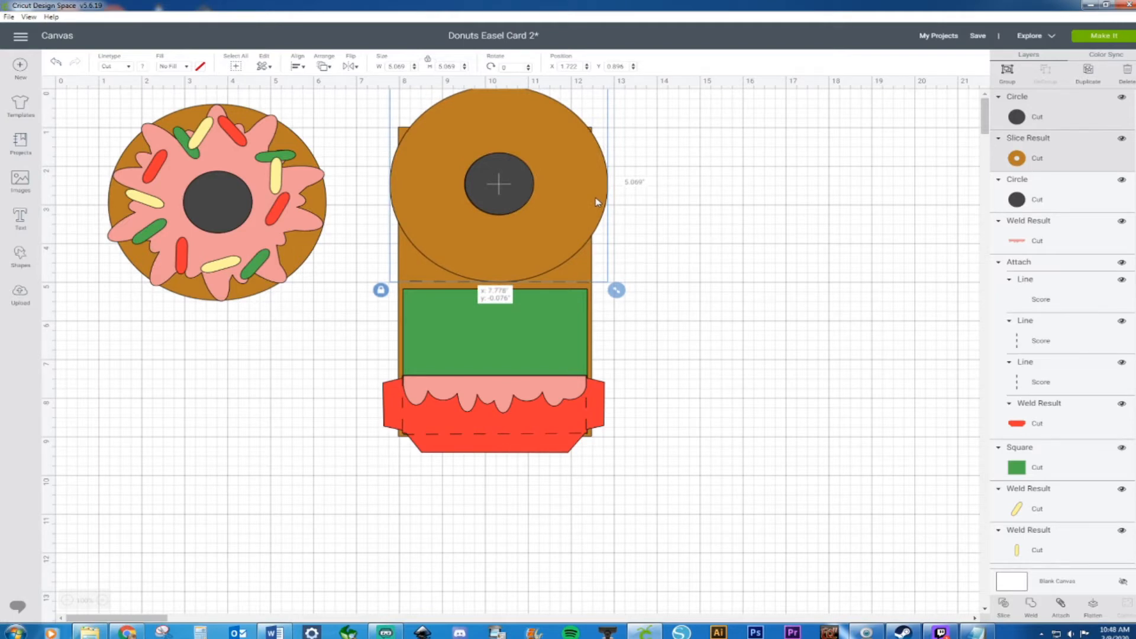
Step: Move the duplicated brown donut base and its center circle off the card and delete both copies
left_click_drag(596, 202, 597, 200)
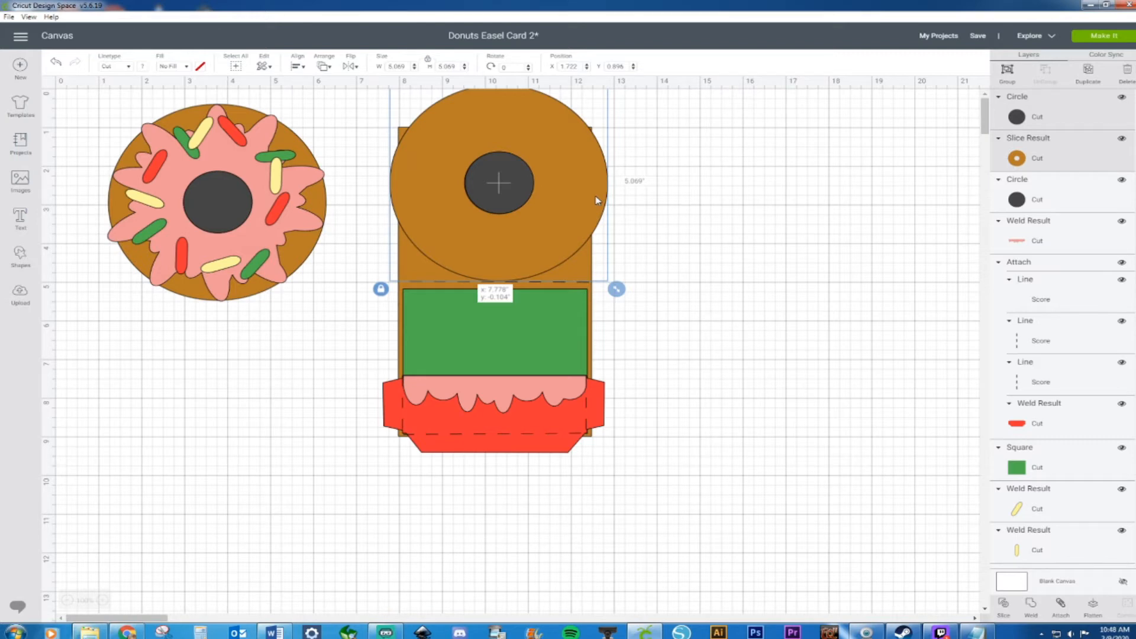
left_click_drag(596, 199, 791, 288)
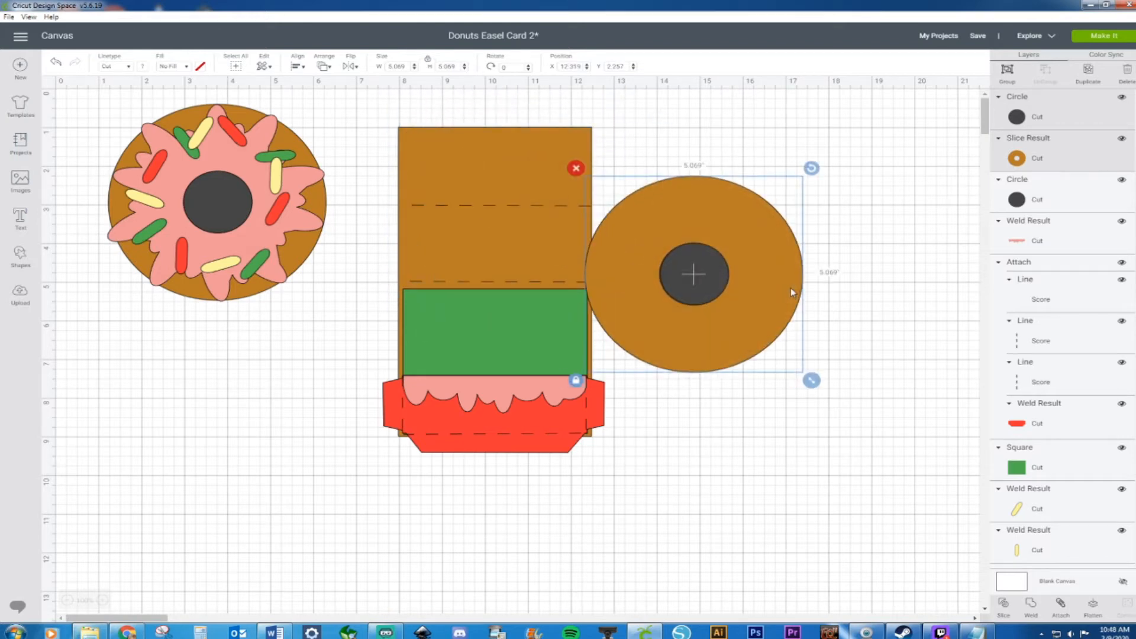
key("Delete")
Step: Shift the complete decorated donut slightly toward the canvas corner and send the whole card assembly to the back
left_click_drag(93, 91, 360, 399)
mouse_move(246, 248)
left_mouse_down()
mouse_move(465, 223)
mouse_move(226, 240)
left_mouse_up()
right_click(226, 239)
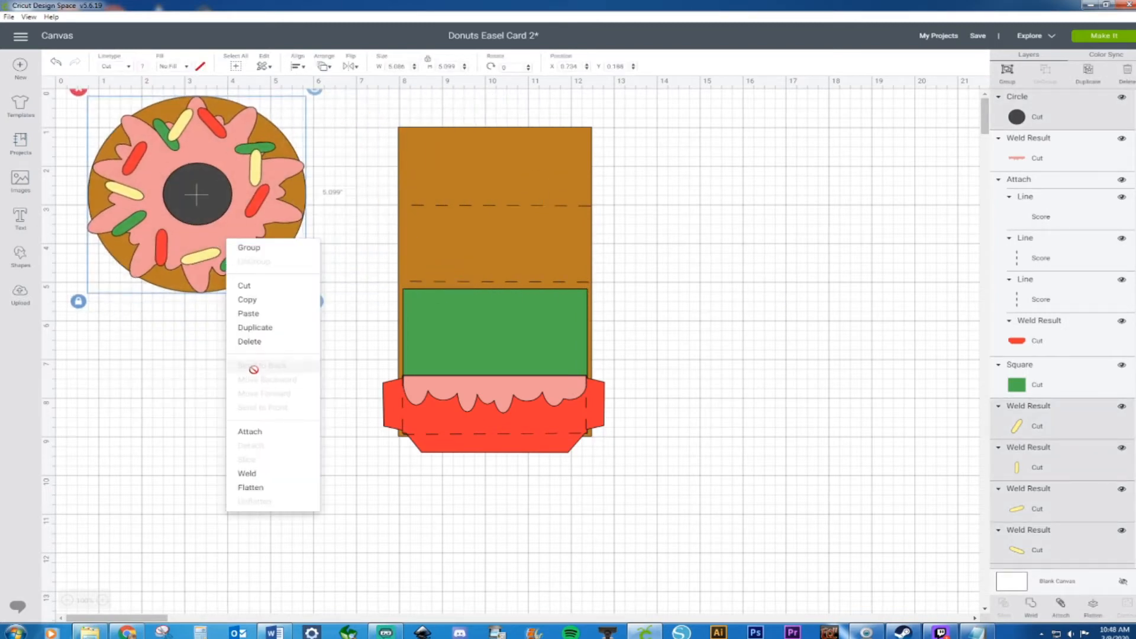
left_click(699, 254)
left_click_drag(378, 110, 647, 545)
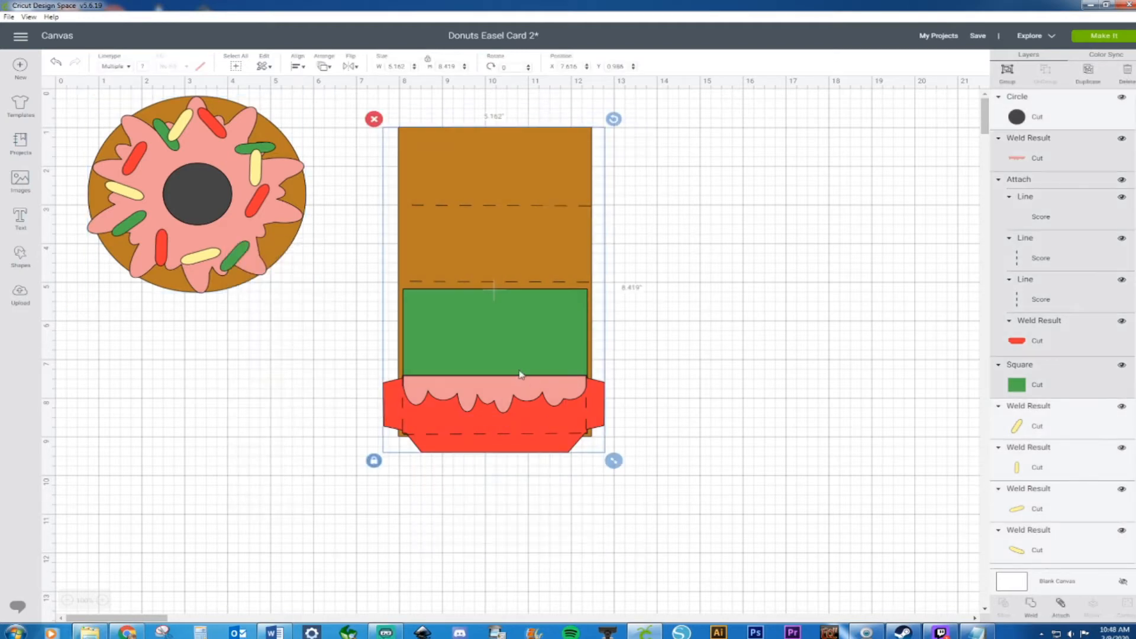
right_click(520, 376)
left_click(549, 376)
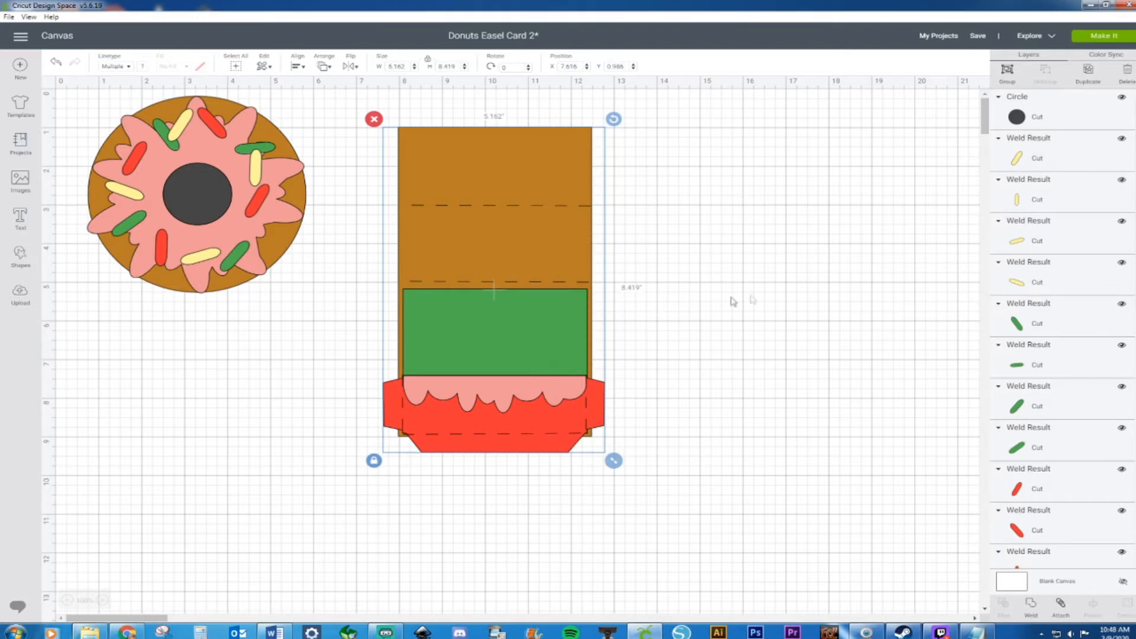
left_click(750, 298)
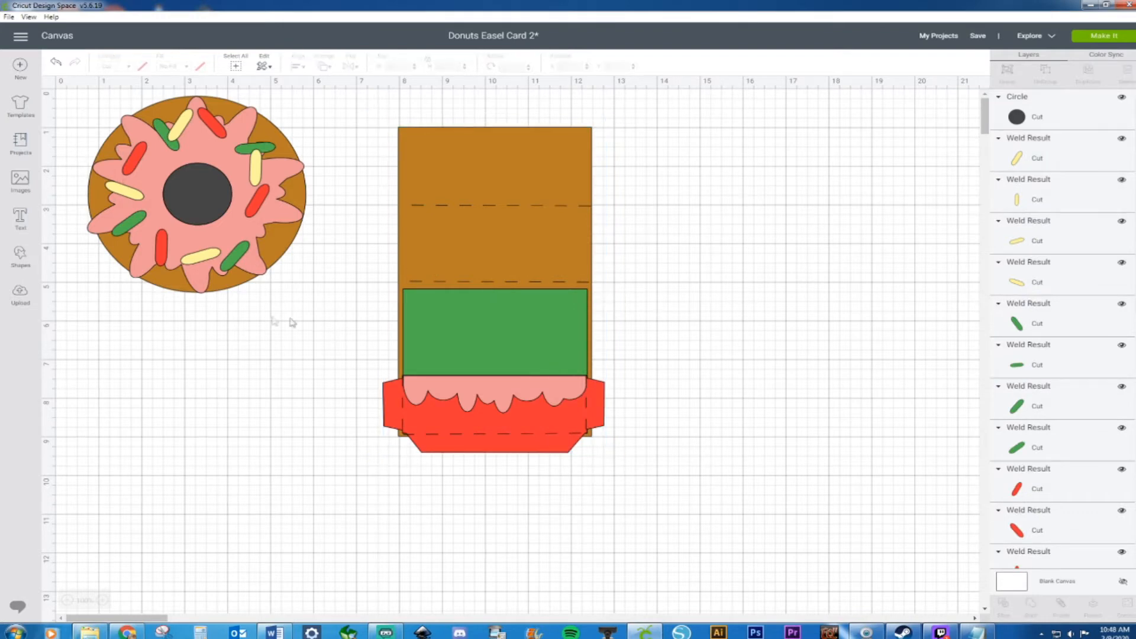
Step: Move the card assembly lower on the canvas and place the complete donut over its upper part
left_click_drag(349, 124, 673, 509)
left_click_drag(534, 400, 566, 460)
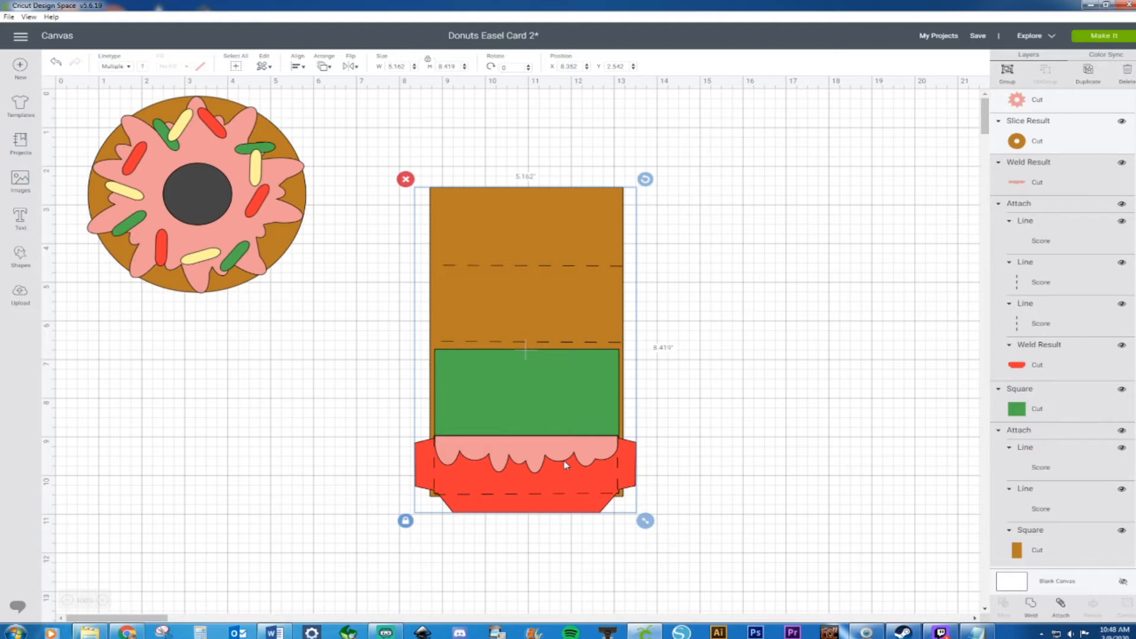
left_click(360, 483)
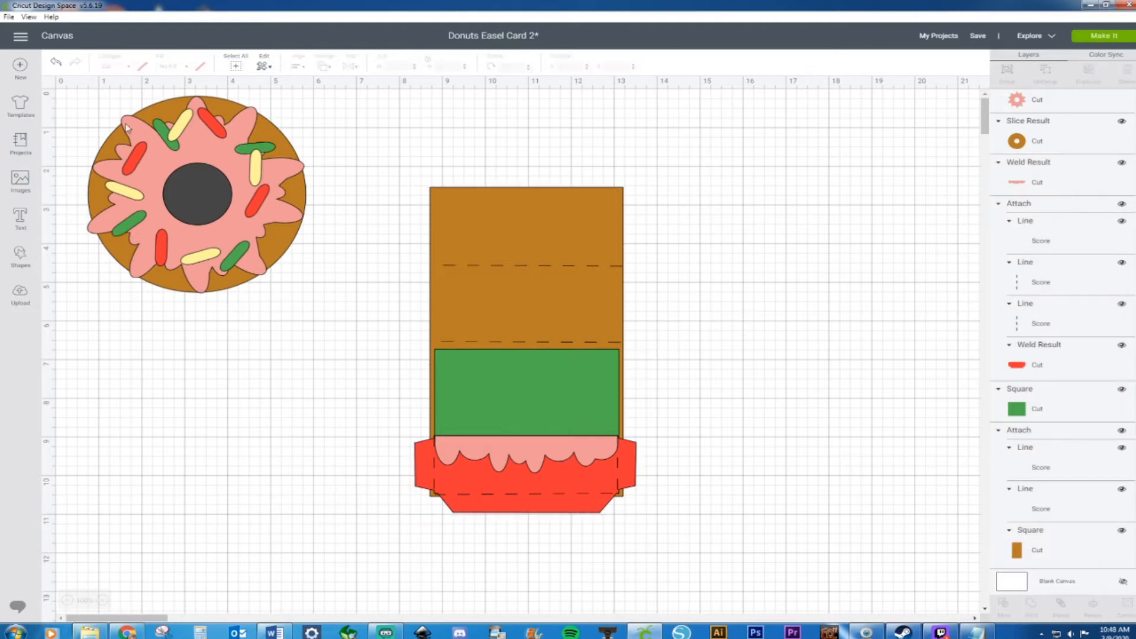
left_click_drag(92, 110, 357, 309)
left_click_drag(215, 189, 537, 238)
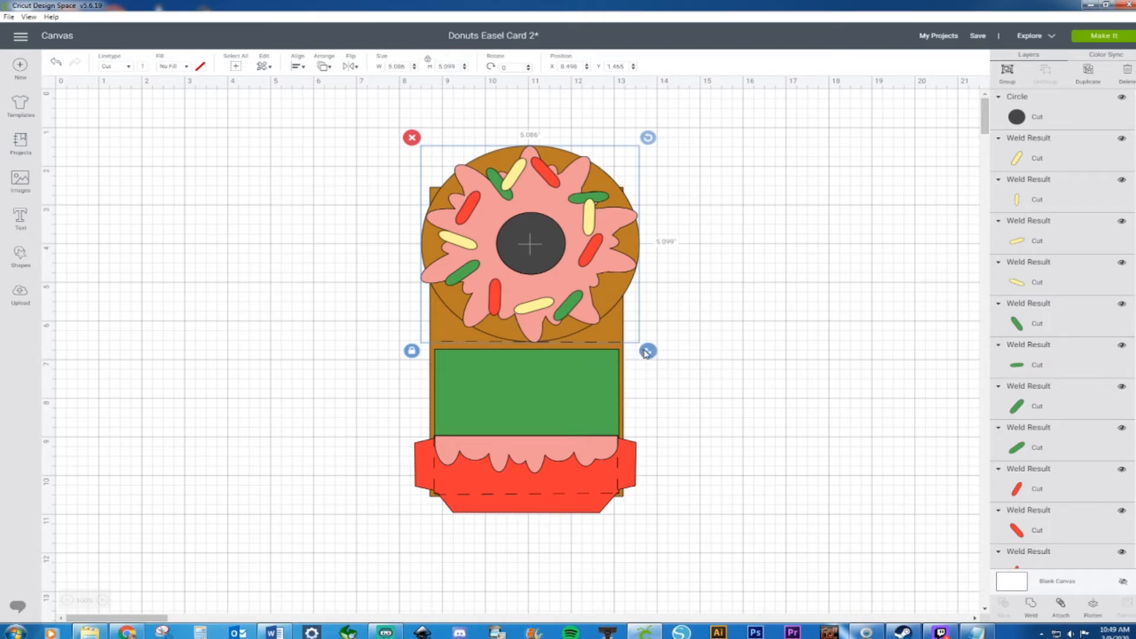
Step: Shrink the complete donut to about 4.03 inches wide to fit the card's upper part, and move it back beside the card
left_click_drag(646, 353, 622, 341)
left_click_drag(536, 252, 545, 266)
left_click_drag(643, 351, 624, 348)
left_click_drag(541, 280, 541, 289)
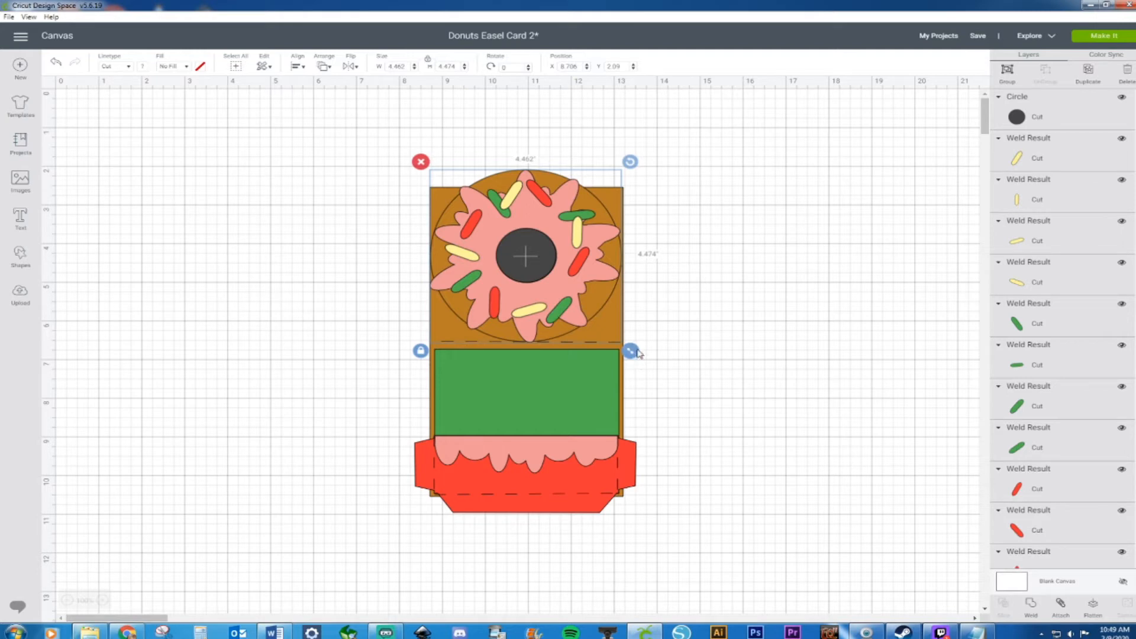
left_click_drag(633, 351, 625, 343)
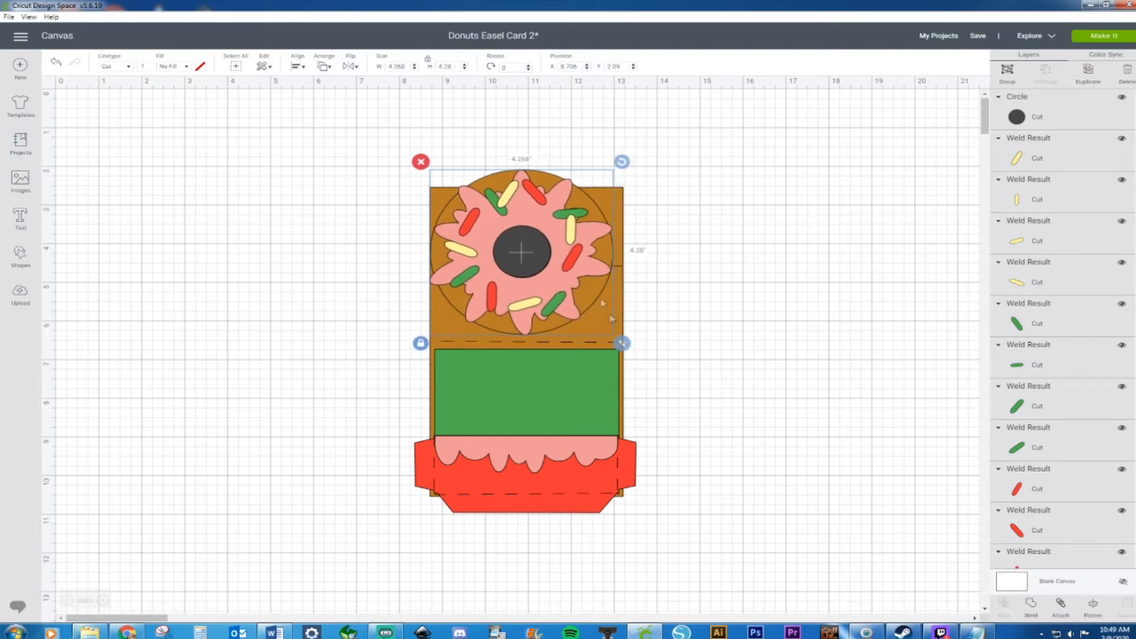
left_click_drag(573, 264, 575, 269)
left_click_drag(631, 354, 620, 343)
left_click_drag(530, 273, 534, 282)
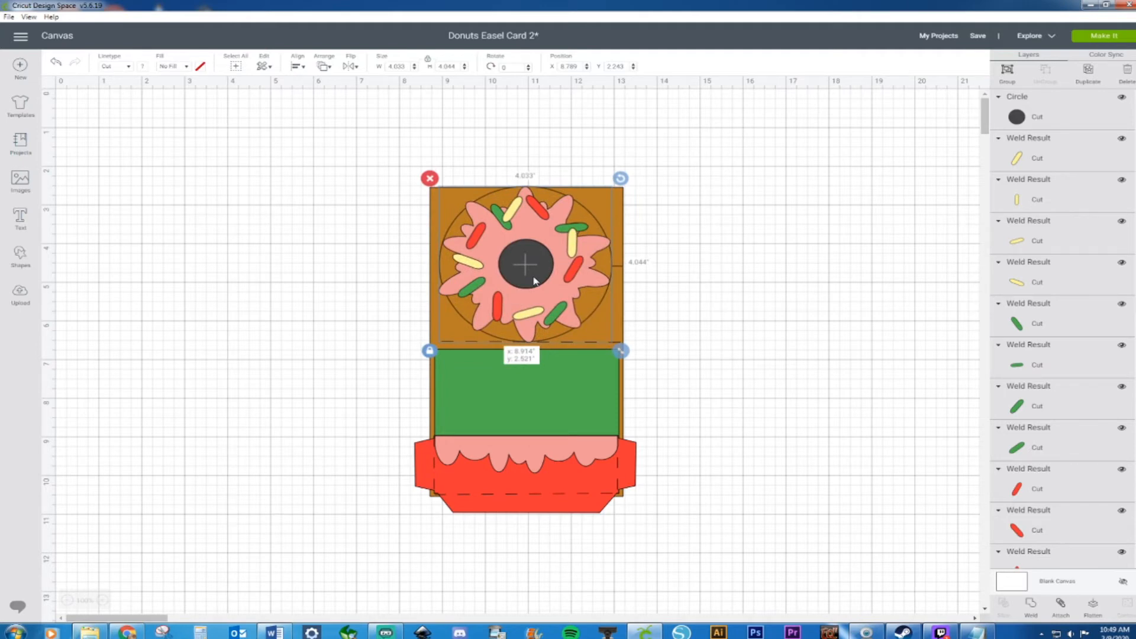
left_click_drag(534, 281, 197, 211)
left_click(351, 144)
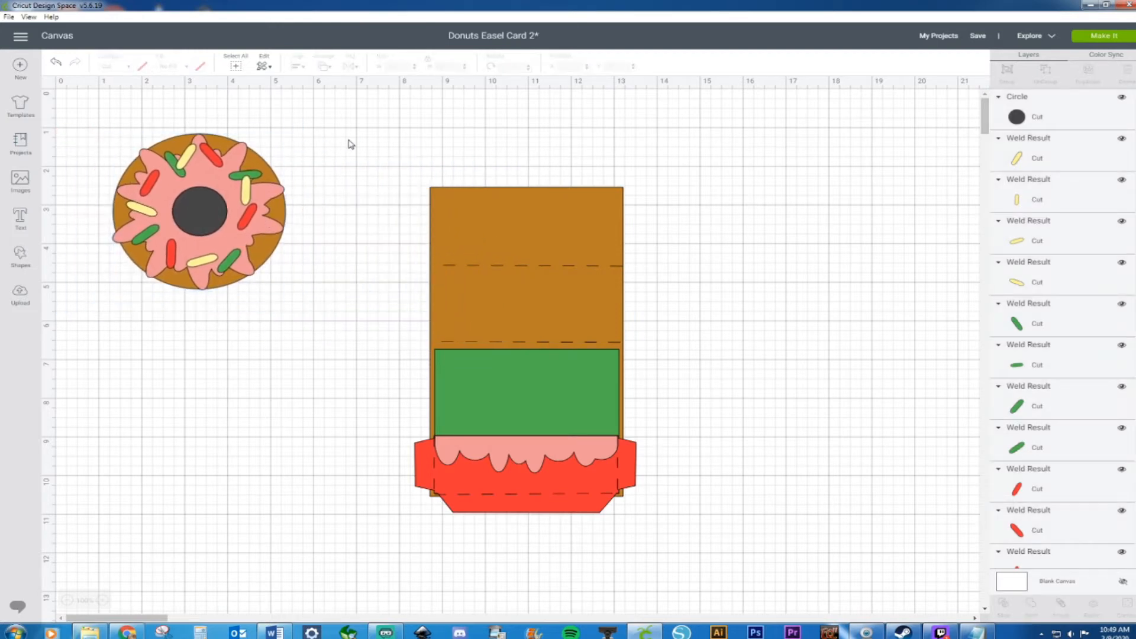
Step: Copy the donut's dark center circle and brown base, and place the copies over the upper part of the card
left_click(187, 224)
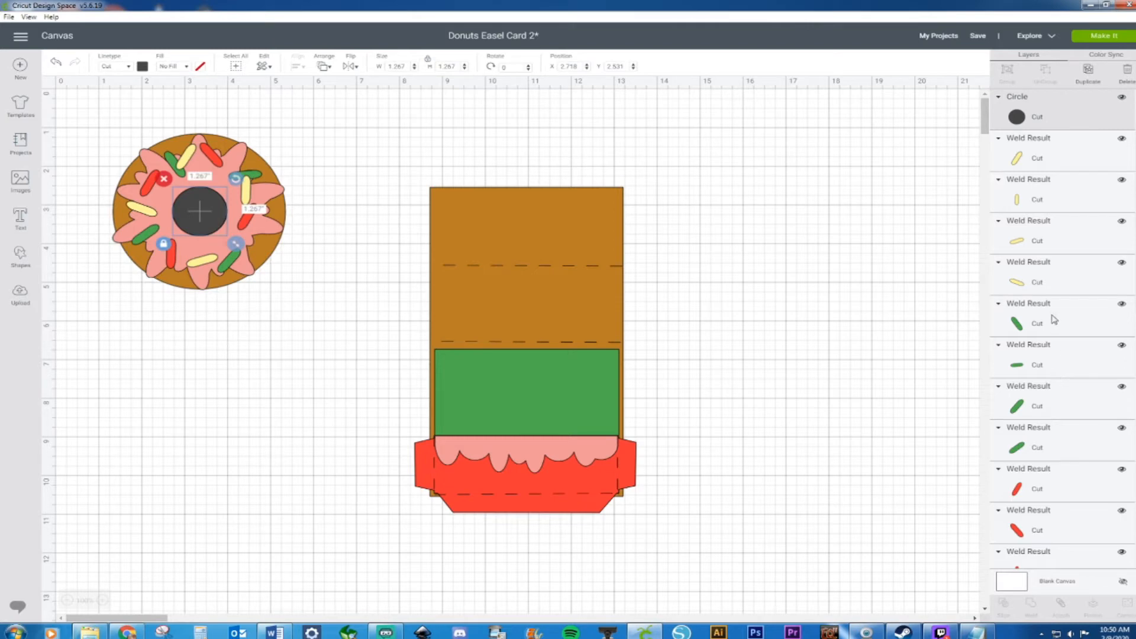
scroll(1056, 322, "down", 10)
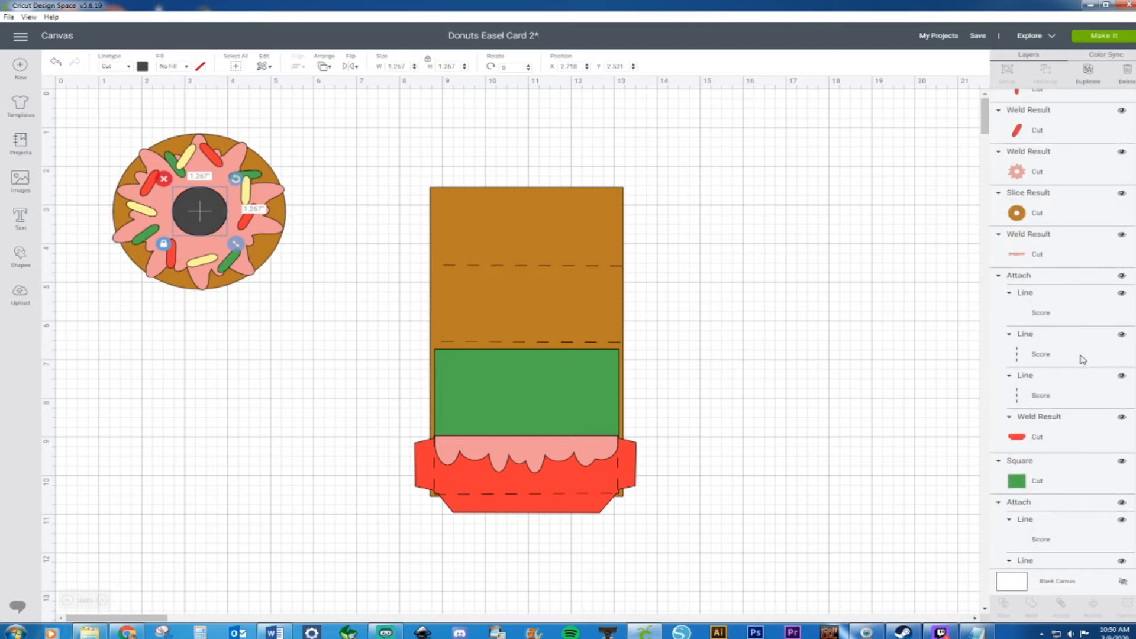
left_click(1033, 217)
key("ctrl+c")
key("ctrl+v")
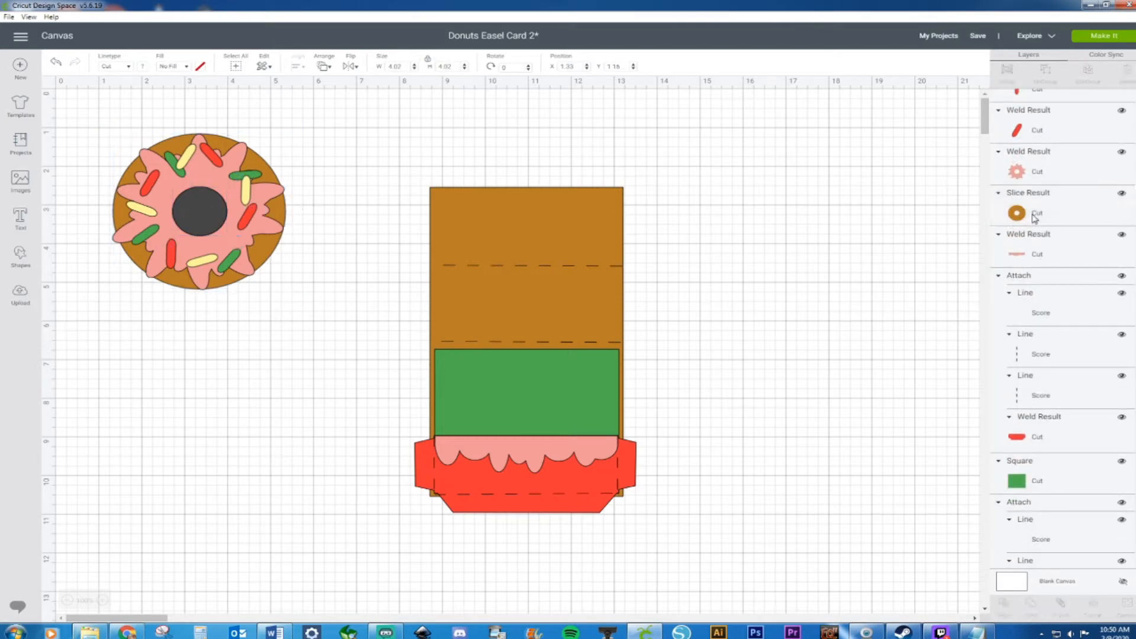
scroll(236, 256, "down", 1)
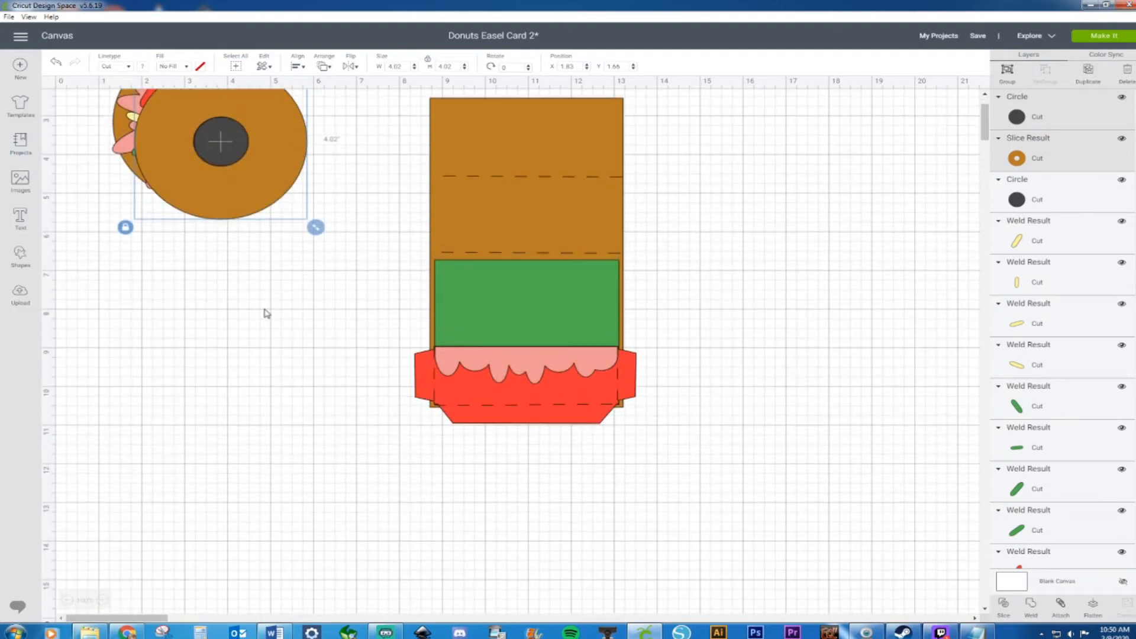
scroll(264, 308, "up", 2)
left_click_drag(273, 280, 574, 311)
Step: Center the copied circle and brown donut base horizontally on the card, and delete the copied donut base
left_click_drag(395, 171, 707, 298)
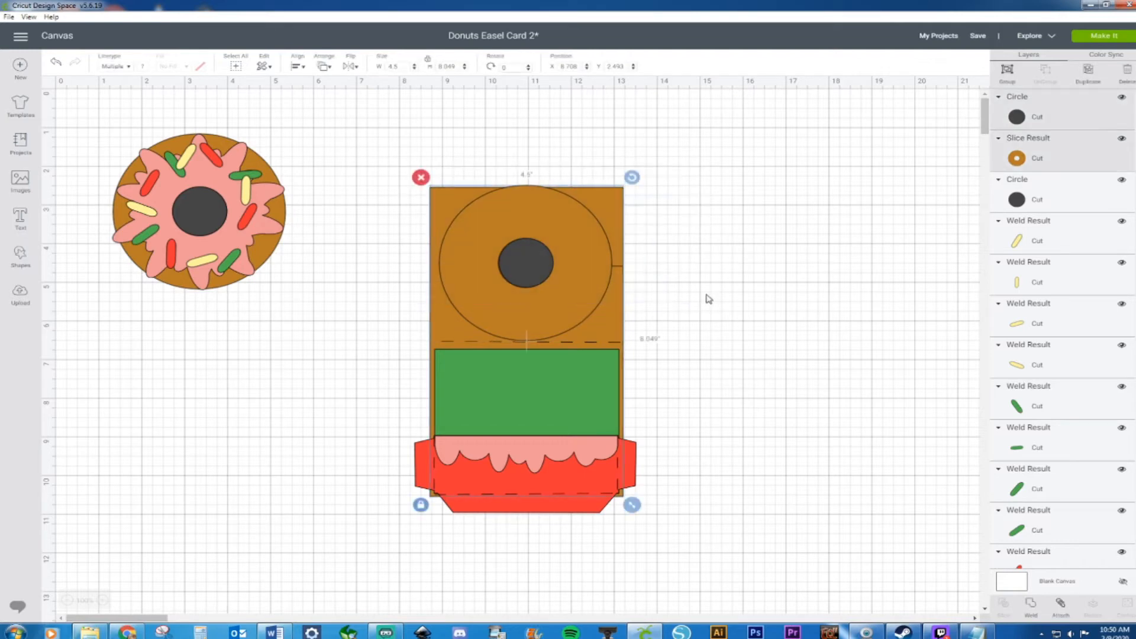
left_click(296, 66)
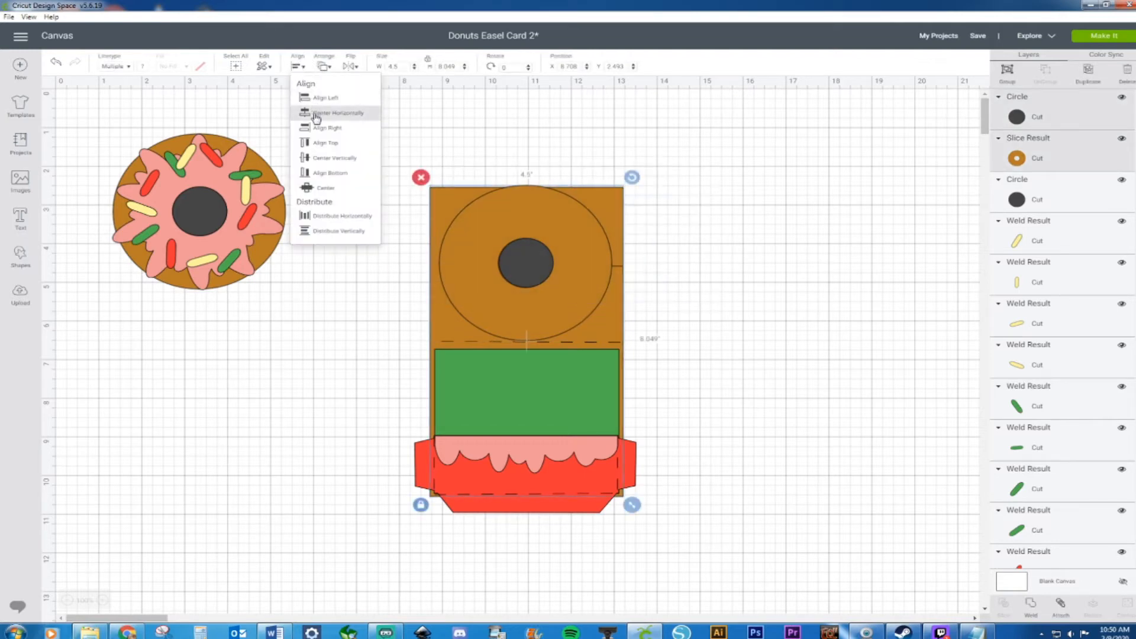
left_click(316, 117)
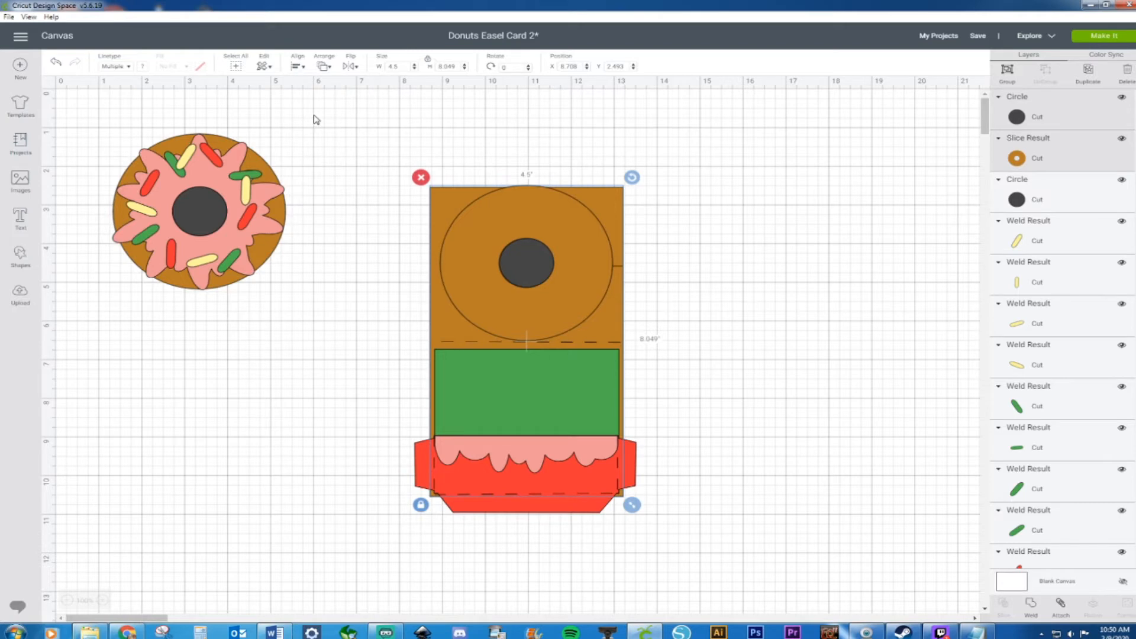
left_click(723, 208)
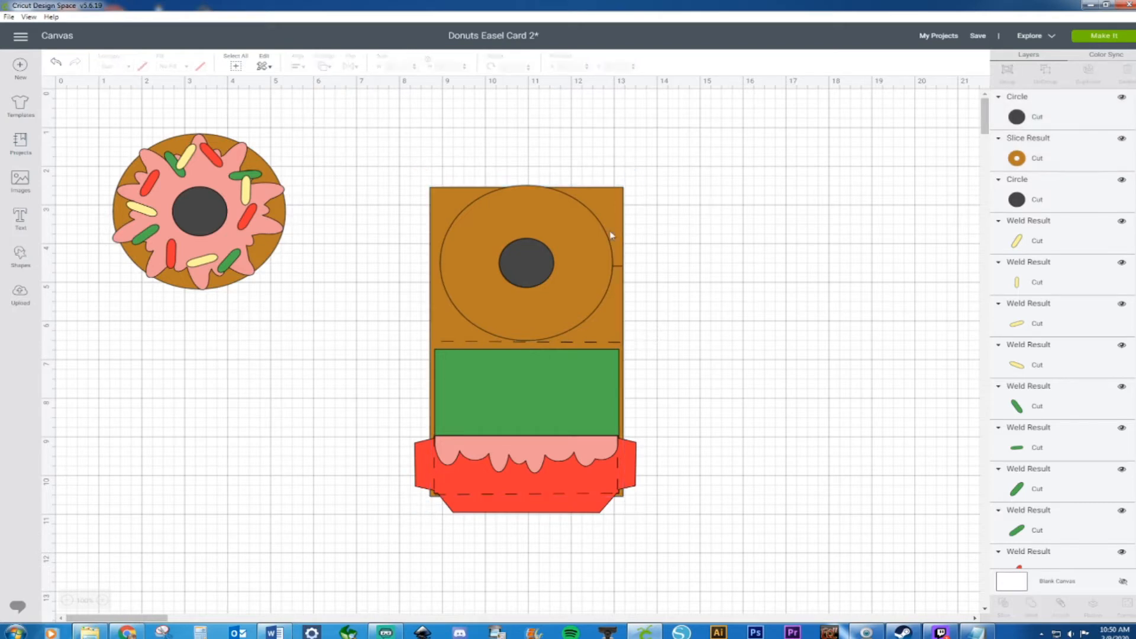
left_click(585, 232)
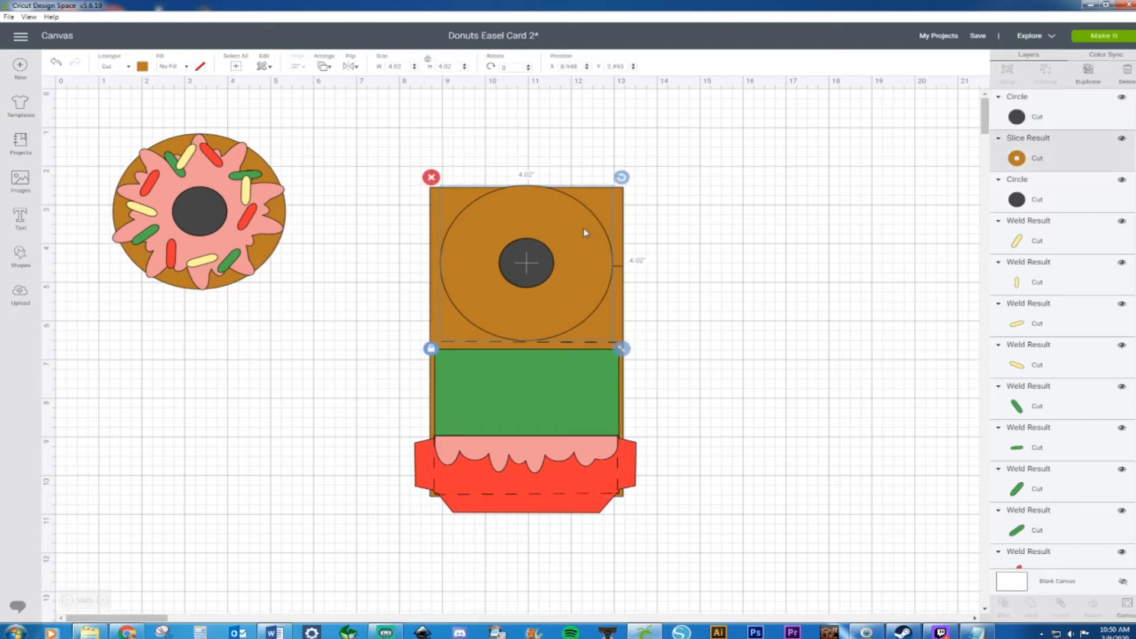
key("Delete")
Step: Detach the brown card base from its score lines and send the brown rectangle to the back
left_click(584, 230)
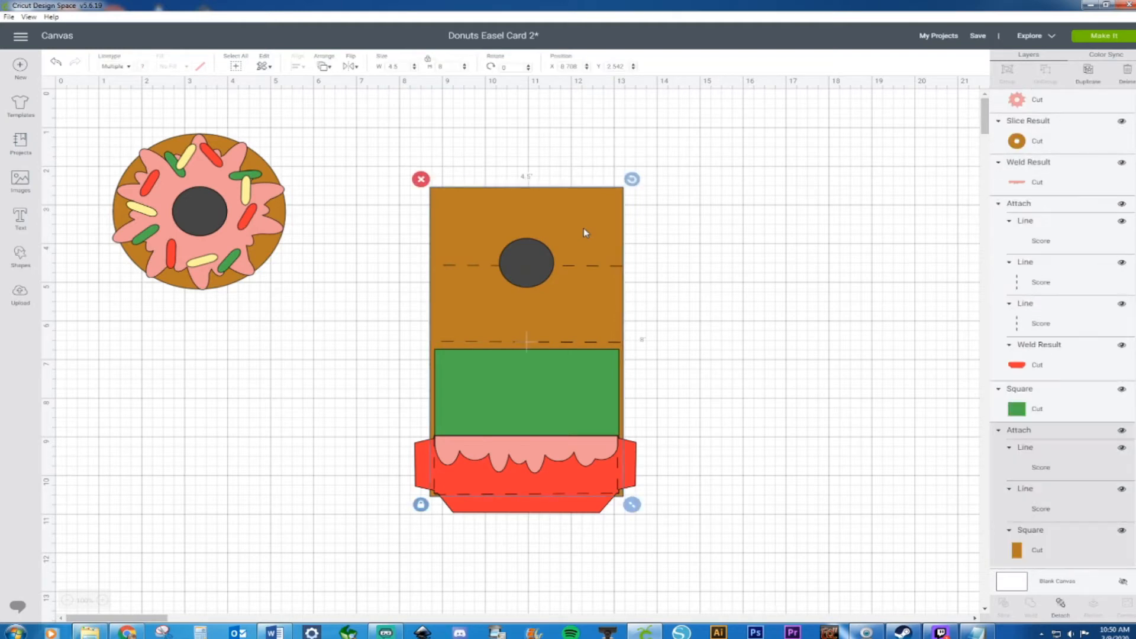
right_click(583, 230)
left_click(611, 438)
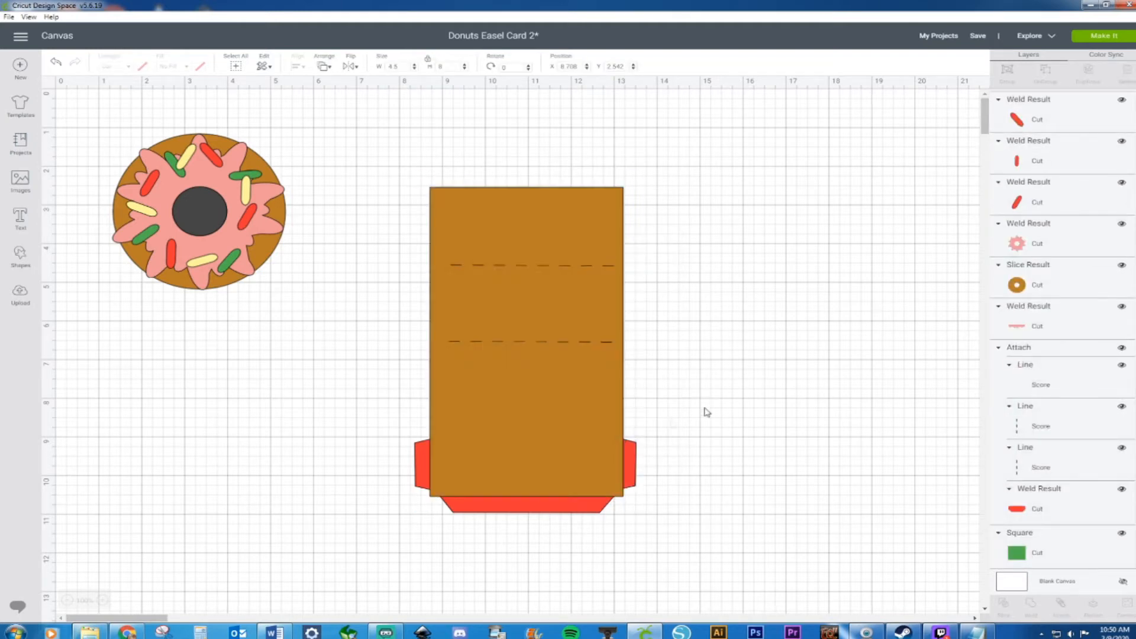
right_click(608, 317)
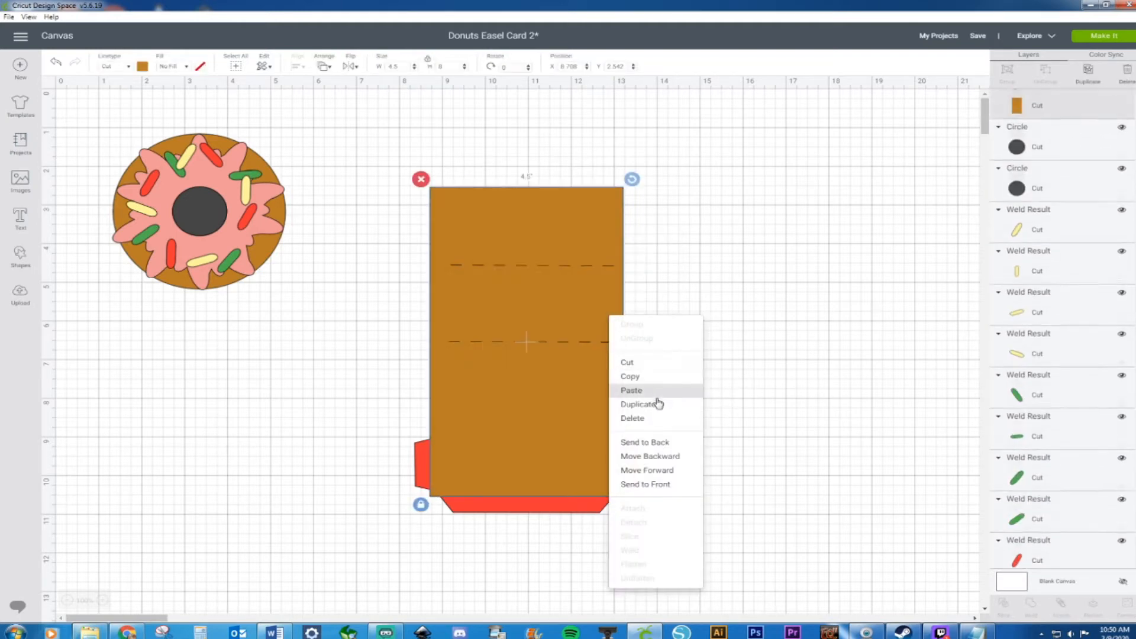
left_click(665, 441)
left_click(762, 396)
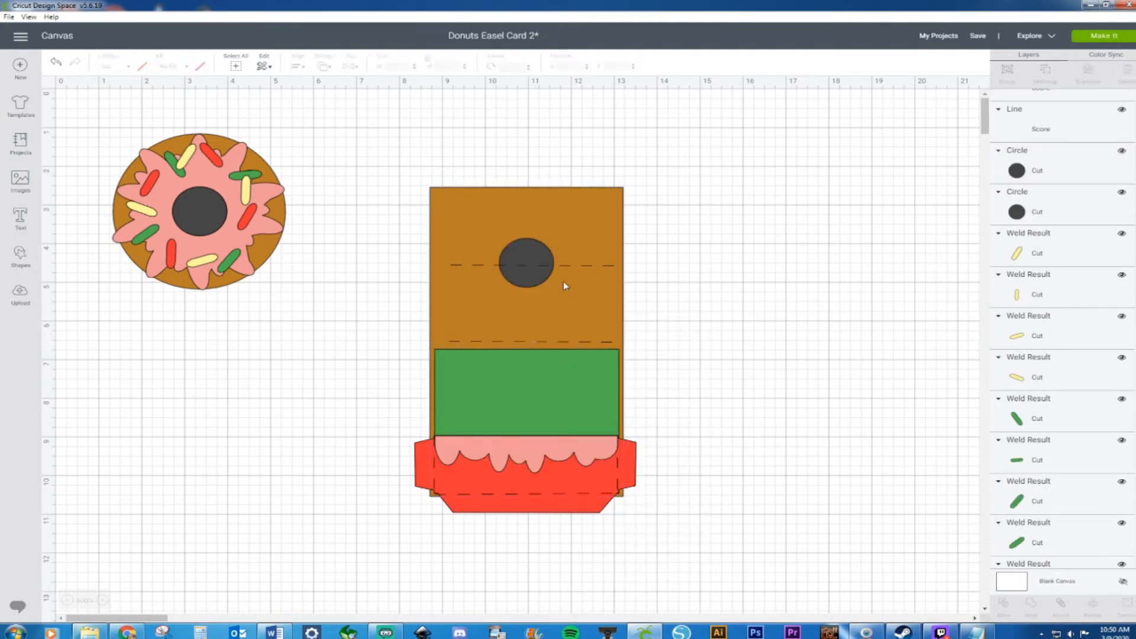
Step: Slice the copied dark circle out of the brown card base and delete the dark and brown cut-out circles
left_click(543, 256)
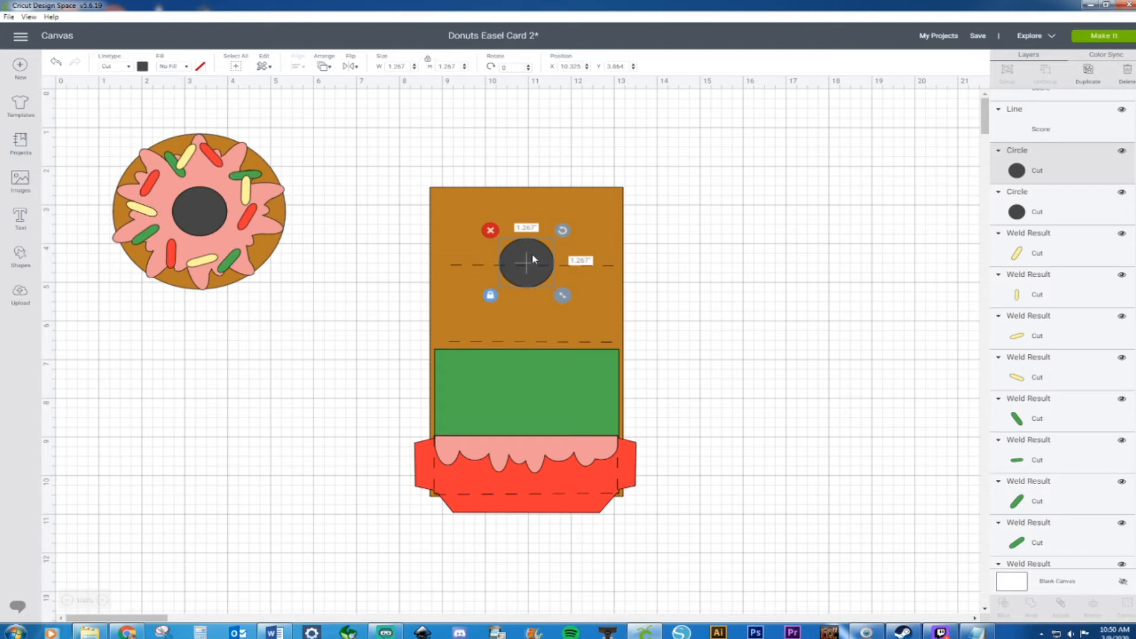
left_click(550, 200)
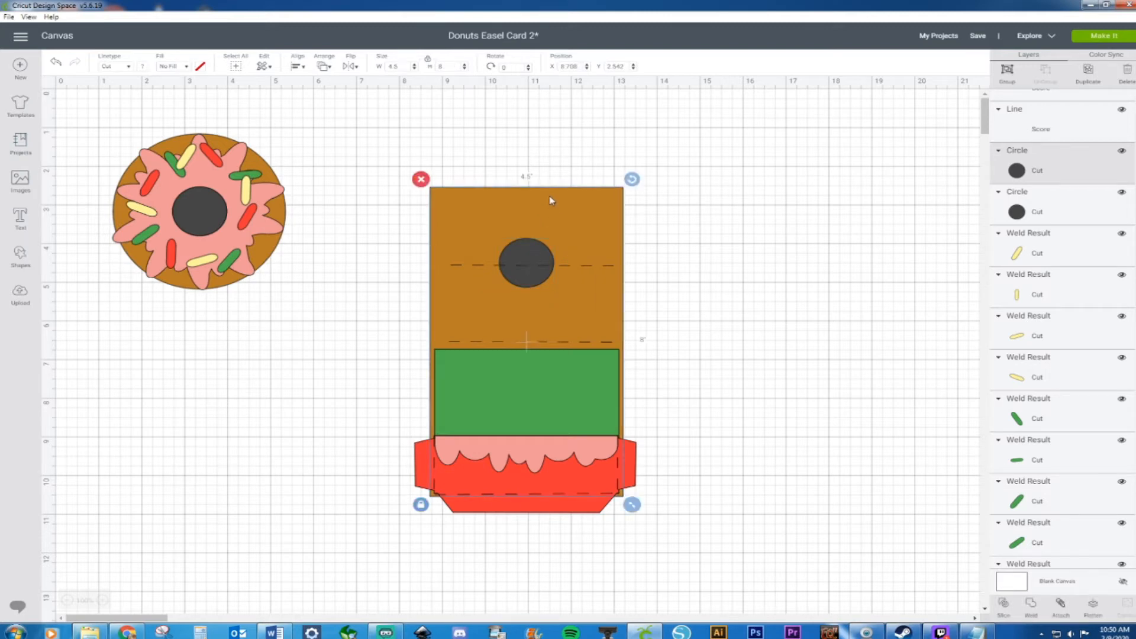
right_click(550, 200)
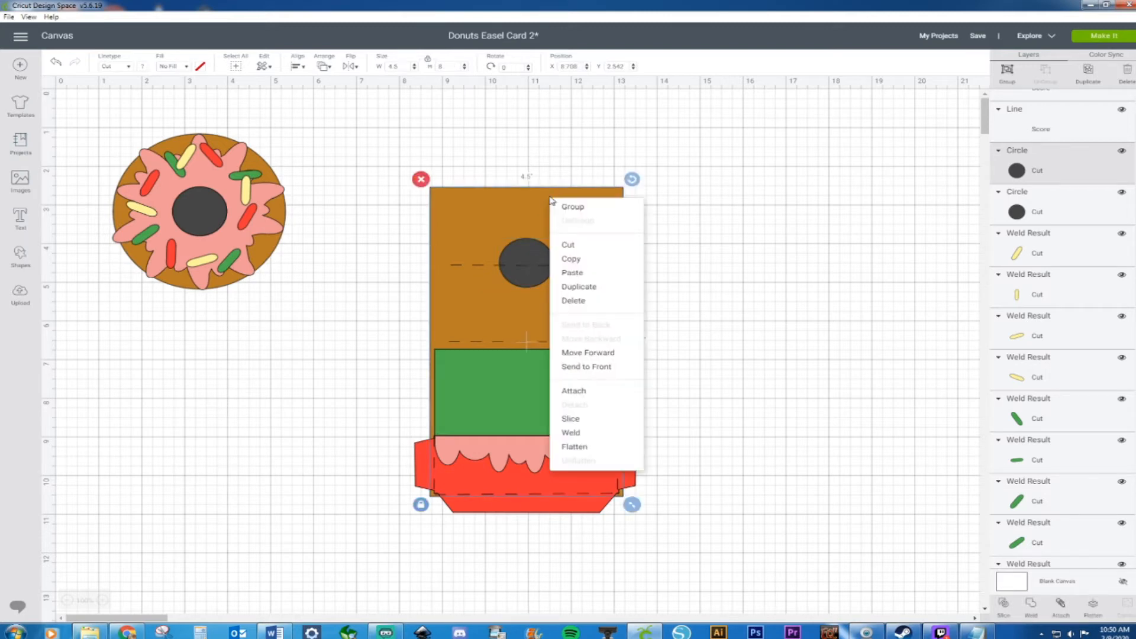
left_click(591, 421)
left_click(536, 264)
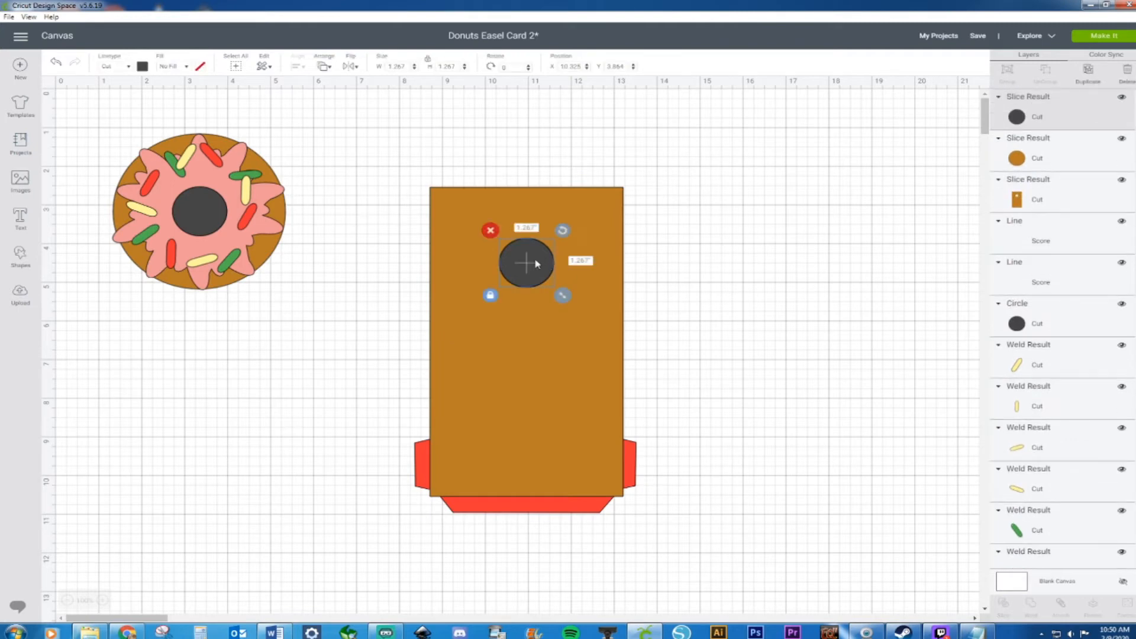
key("Delete")
left_click(536, 263)
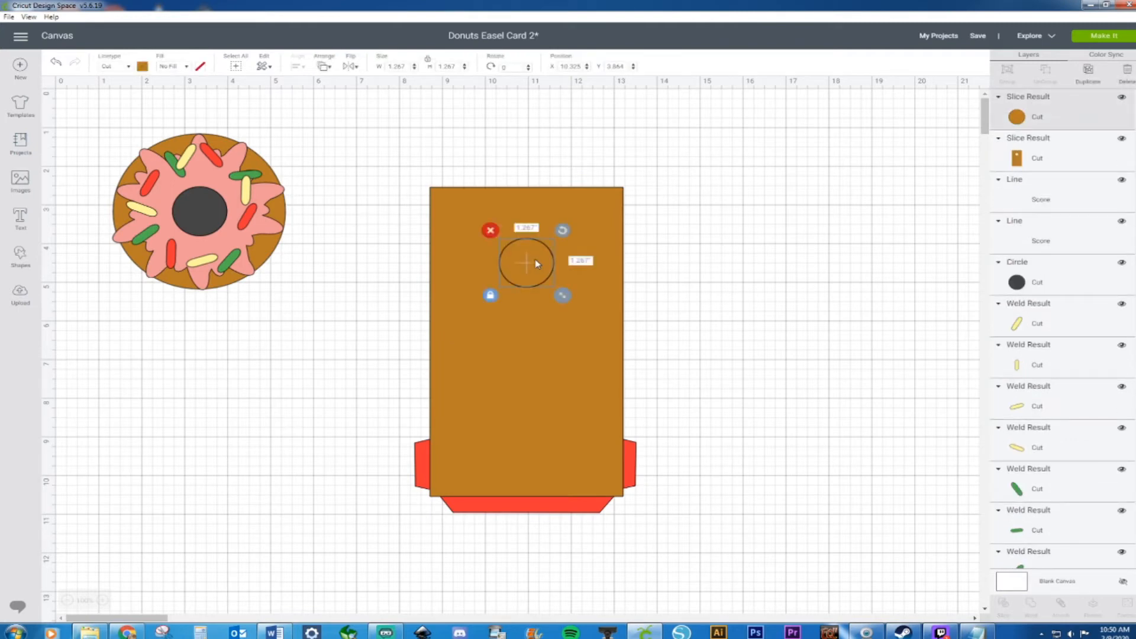
key("Delete")
Step: Send the brown card base with the round hole to the back, behind the score lines and pocket pieces
right_click(528, 219)
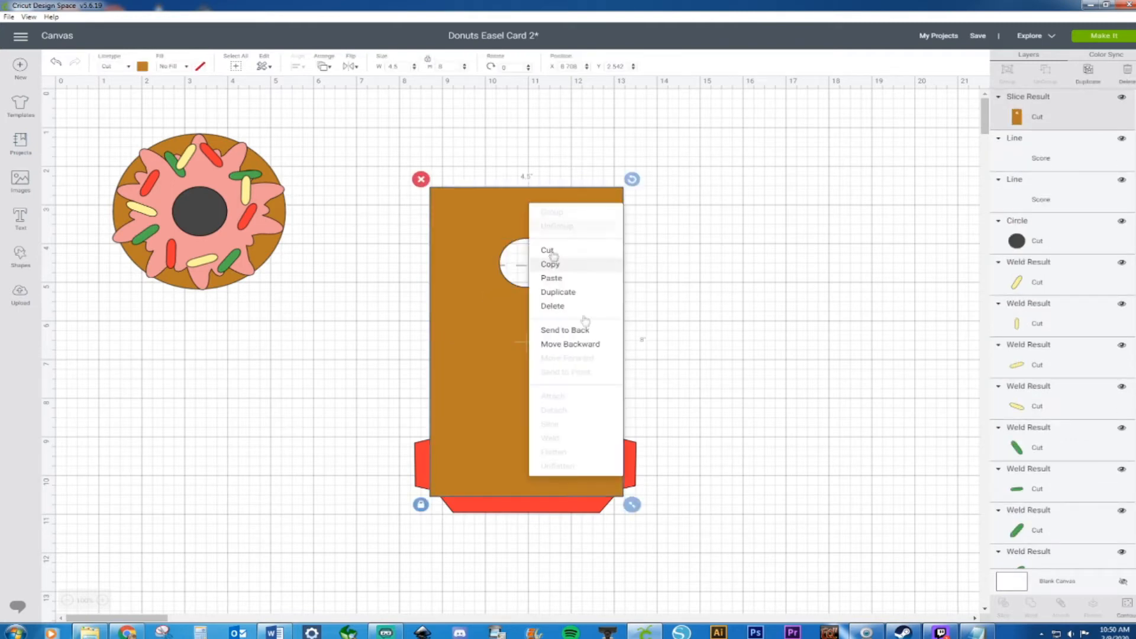
left_click(584, 329)
left_click(717, 338)
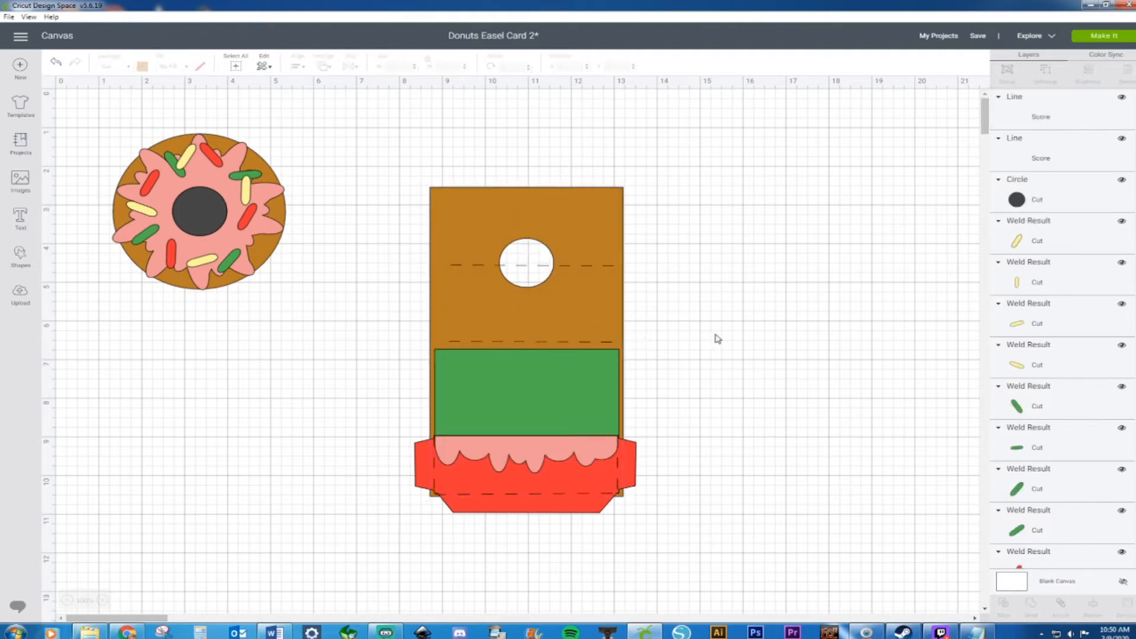
Step: Move the green panel, the pink dripping-icing strip and the red pocket off the brown card base
left_click_drag(578, 388, 152, 434)
left_click_drag(472, 444, 718, 440)
left_click_drag(589, 470, 463, 585)
Step: Attach the two score lines to the brown card base and move the base next to the donut
left_click_drag(398, 165, 625, 435)
right_click(570, 375)
left_click(618, 432)
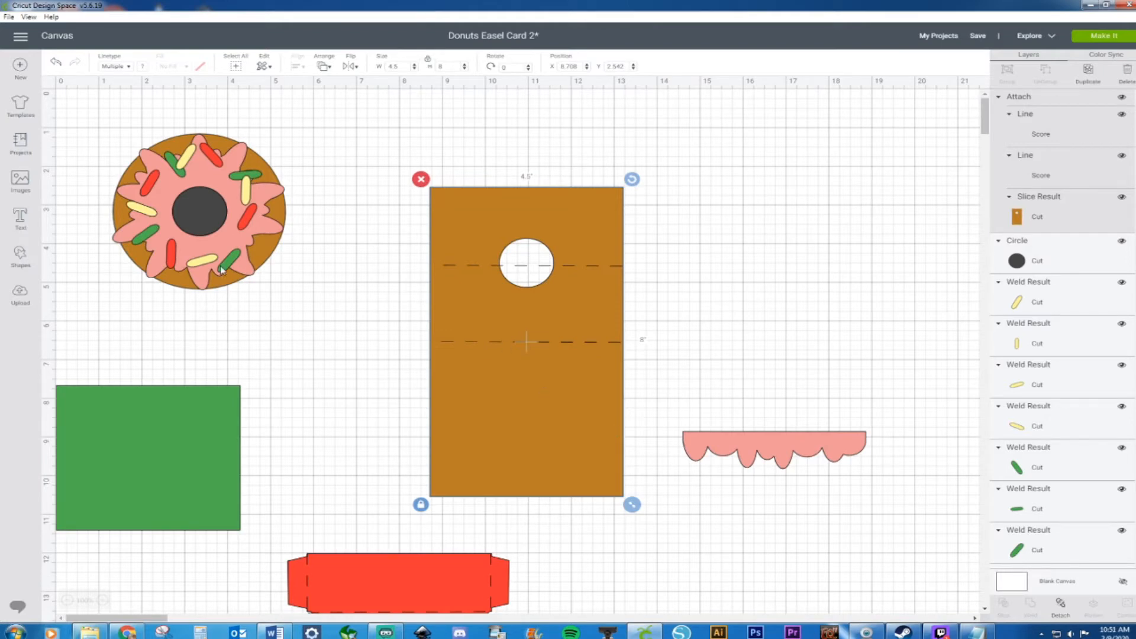
left_click_drag(464, 261, 351, 204)
left_click(681, 394)
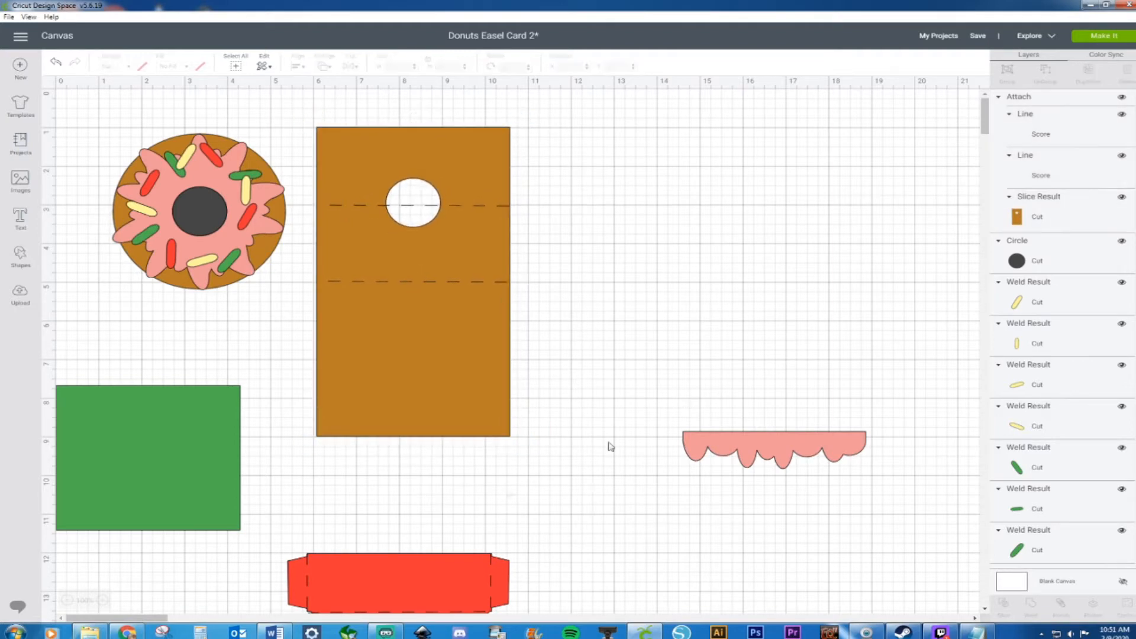
Step: Arrange the red pocket, pink dripping-icing strip and green panel in a column beside the brown card base
left_click_drag(423, 572, 660, 161)
left_click_drag(769, 443, 623, 223)
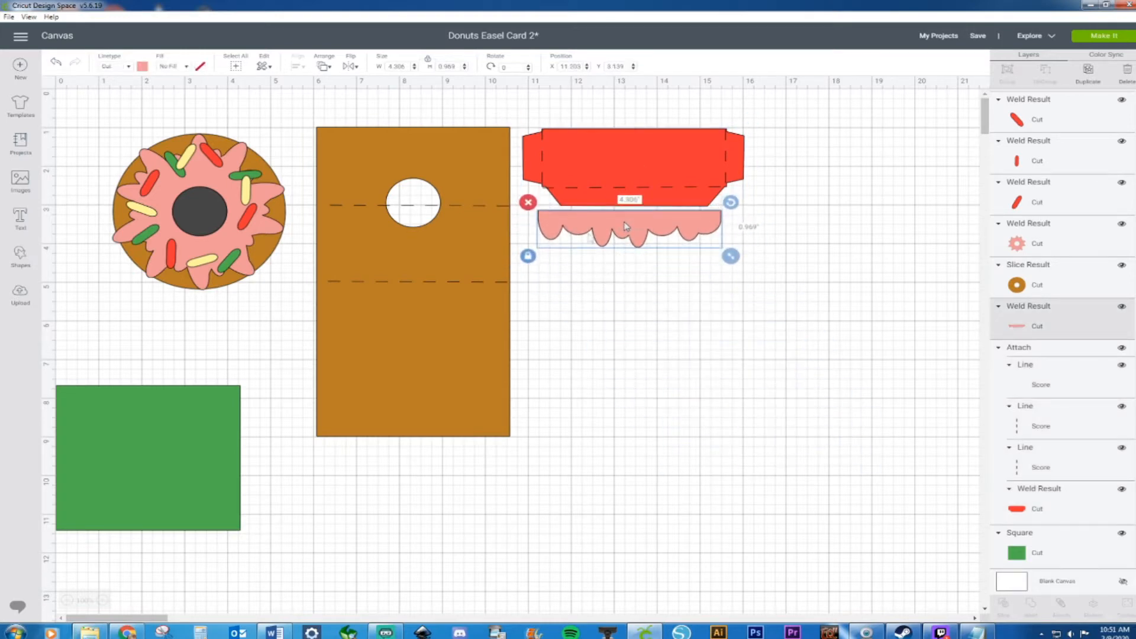
left_click_drag(103, 467, 585, 332)
left_click(826, 323)
left_click_drag(656, 320, 645, 318)
left_click(786, 320)
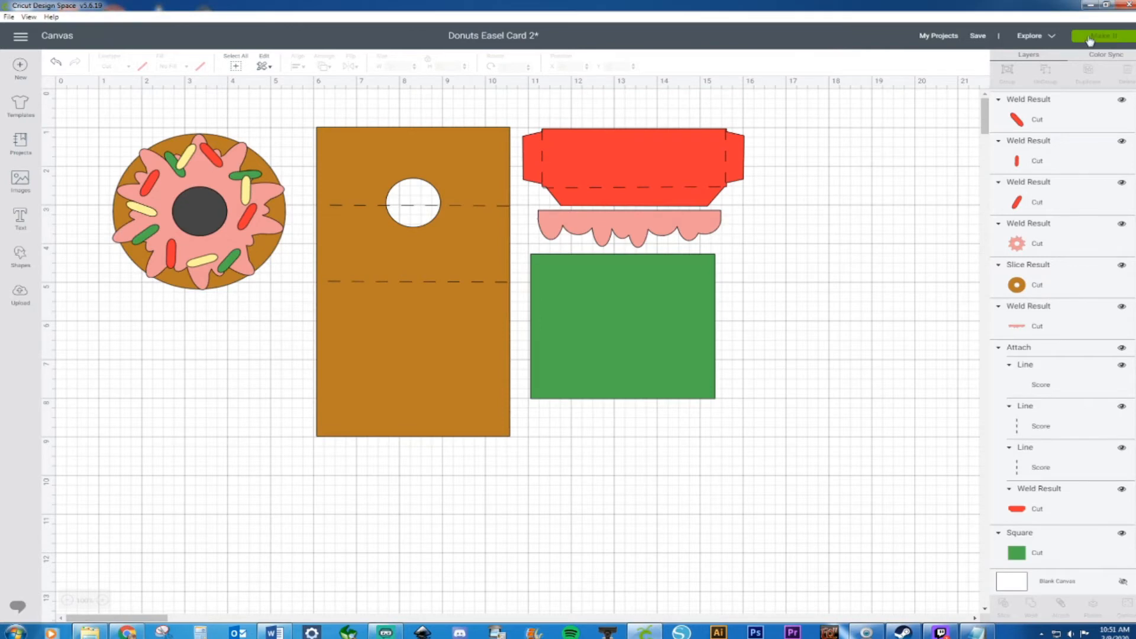
Step: Preview the cutting mats, return to the canvas to delete the donut's dark center circle, and prepare the mats again
left_click(1089, 38)
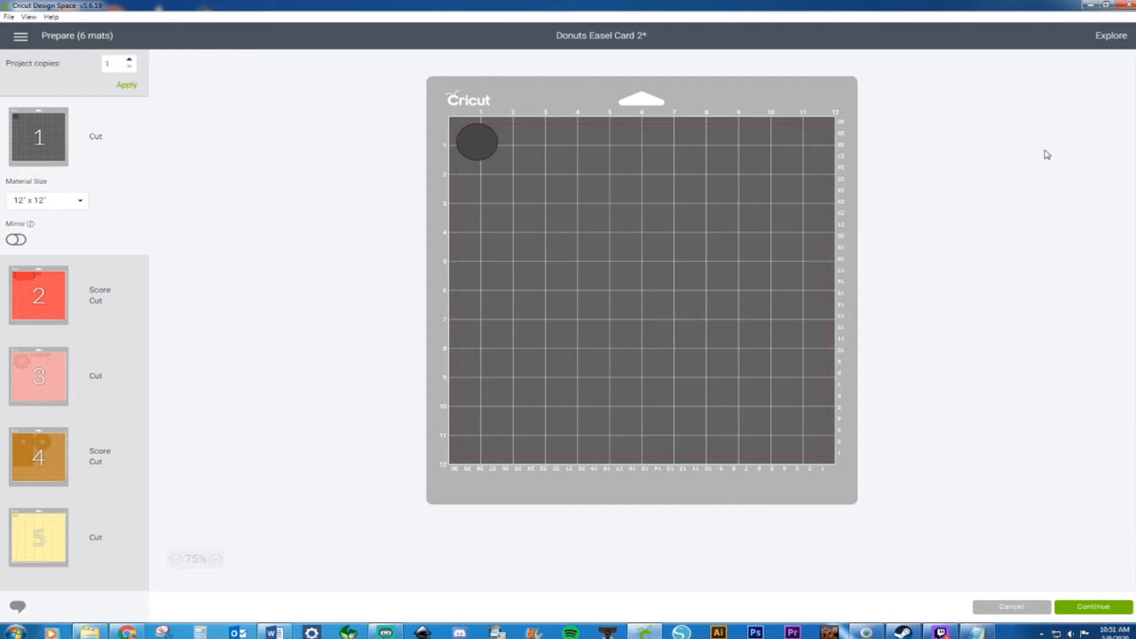
left_click(1012, 608)
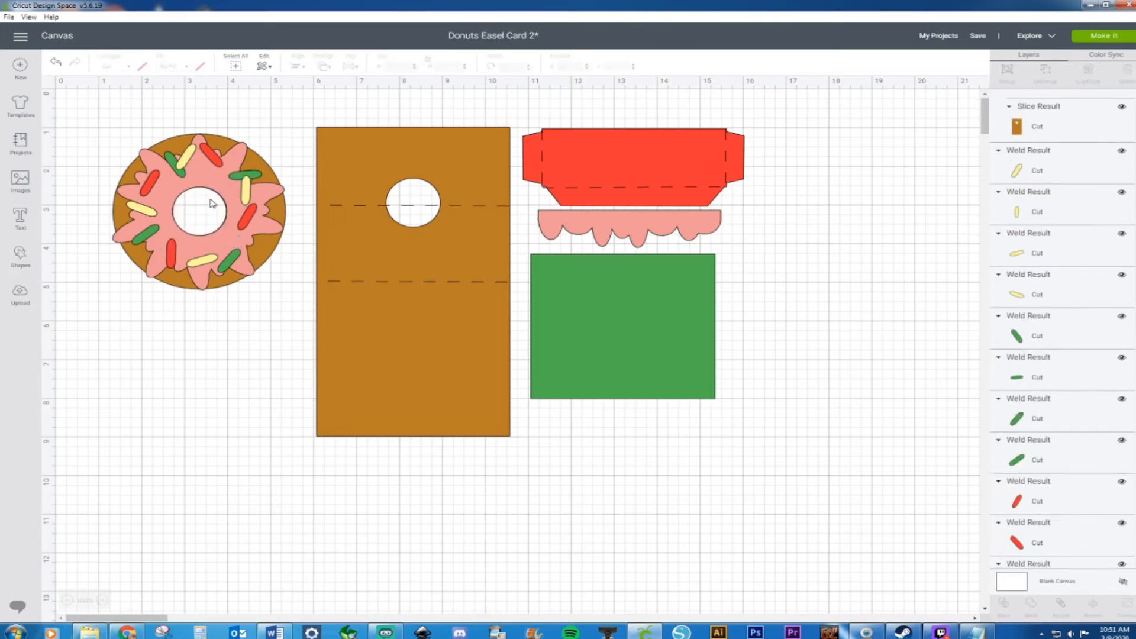
left_click(1095, 37)
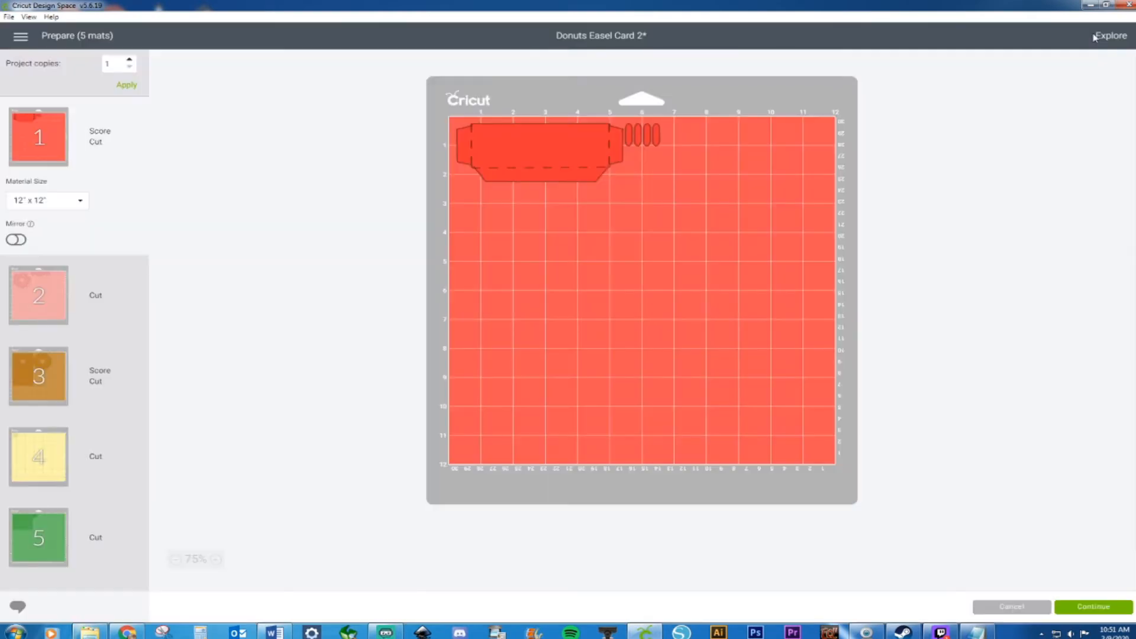